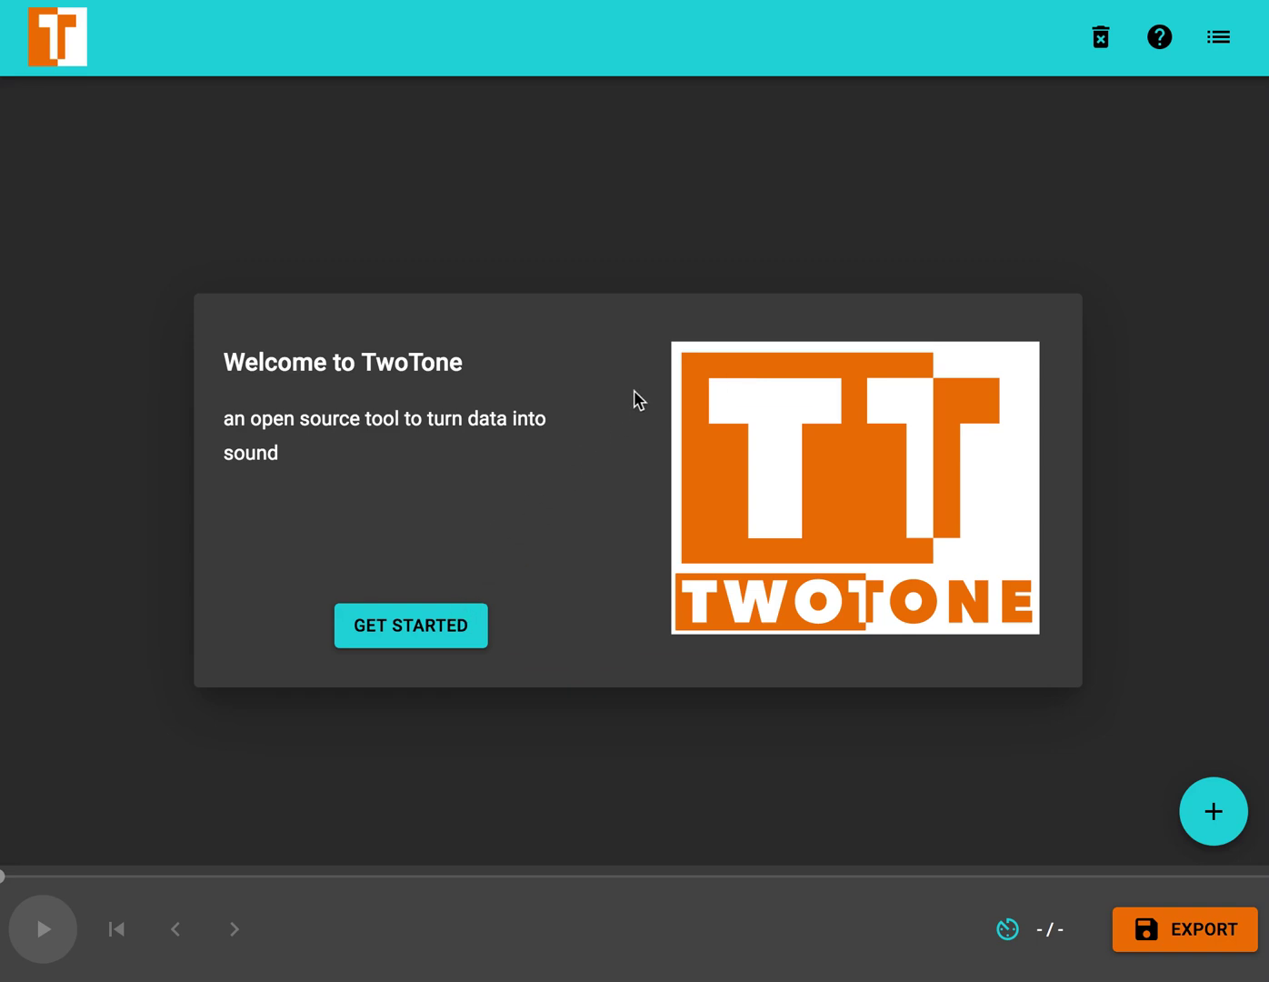
- Review the Time column and activity headings in the Basque time-use spreadsheet
mouse_move(196, 979)
click(98, 956)
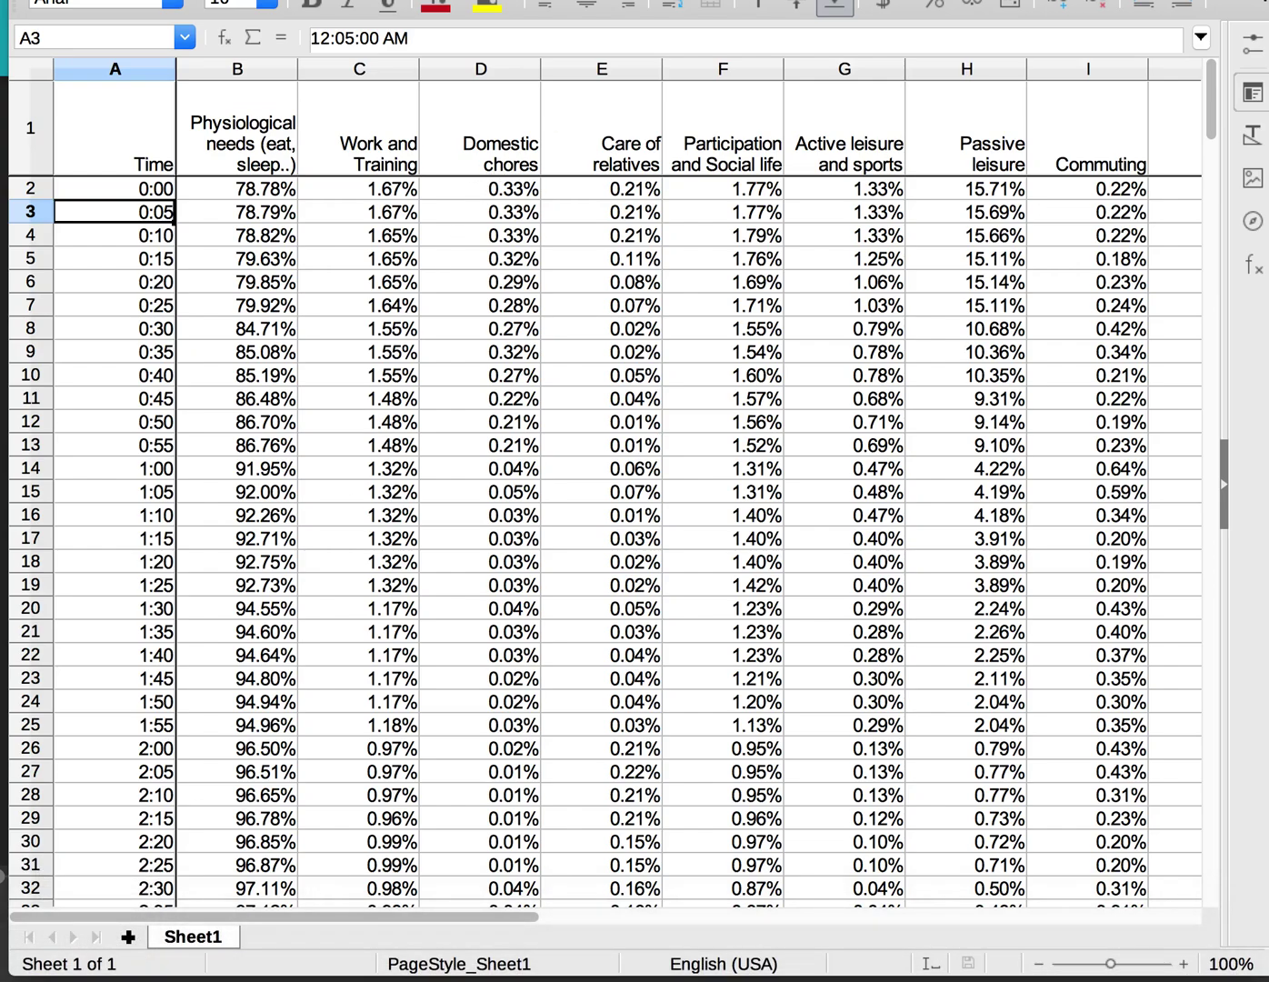
drag(136, 0, 137, 10)
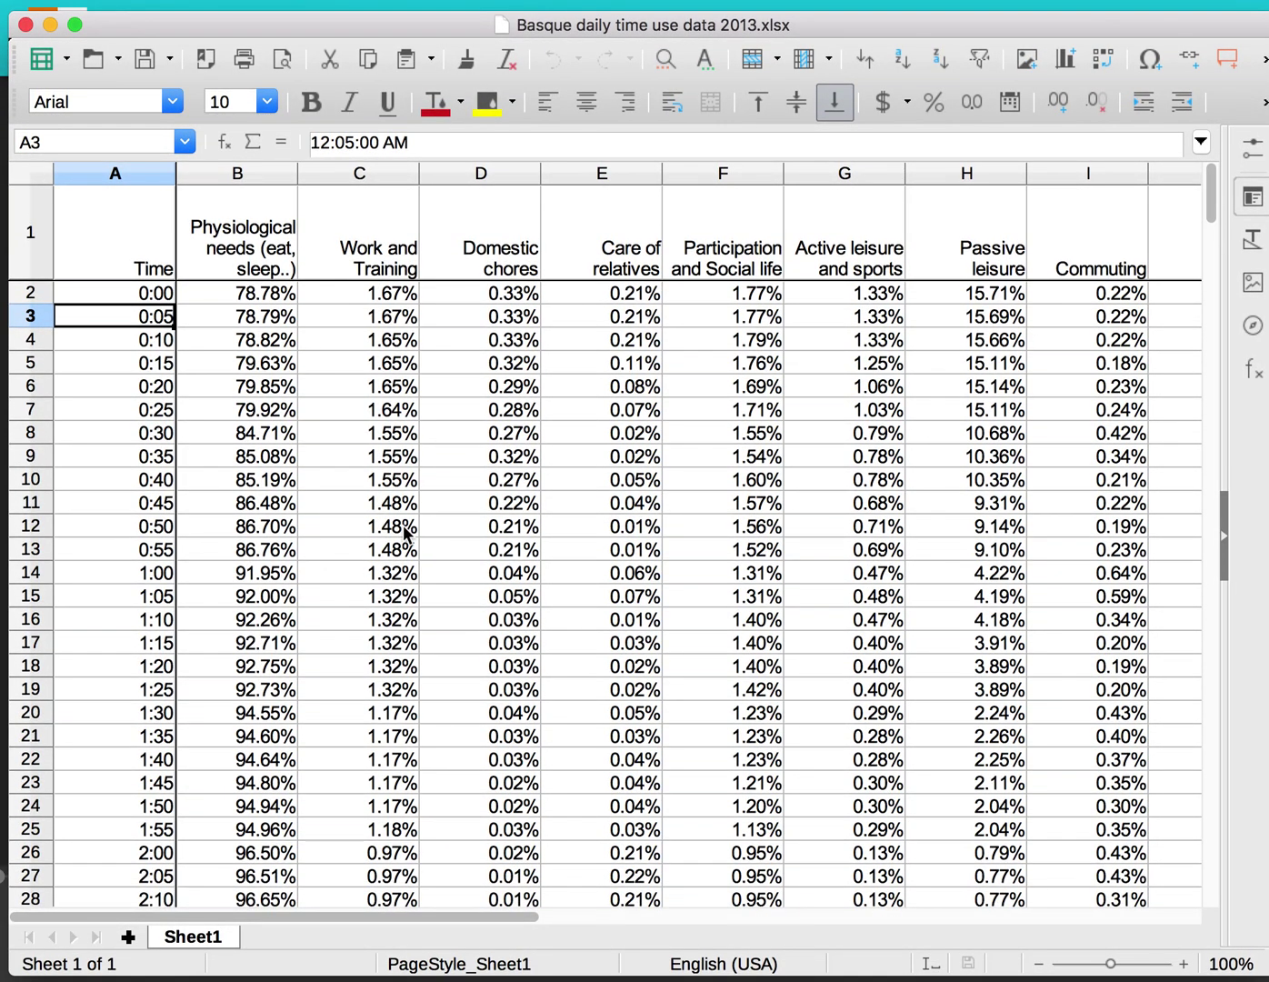
key(Up)
key(Down)
key(Up)
key(Up)
key(Down)
key(Down)
key(Up)
key(Up)
key(Down)
key(Down)
key(Up)
key(Up)
key(Right)
key(Right)
key(Right)
key(Right)
key(Right)
key(Right)
key(Right)
key(Right)
key(Left)
key(Left)
key(Left)
key(Left)
key(Home)
key(Down)
key(Down)
key(Up)
key(Up)
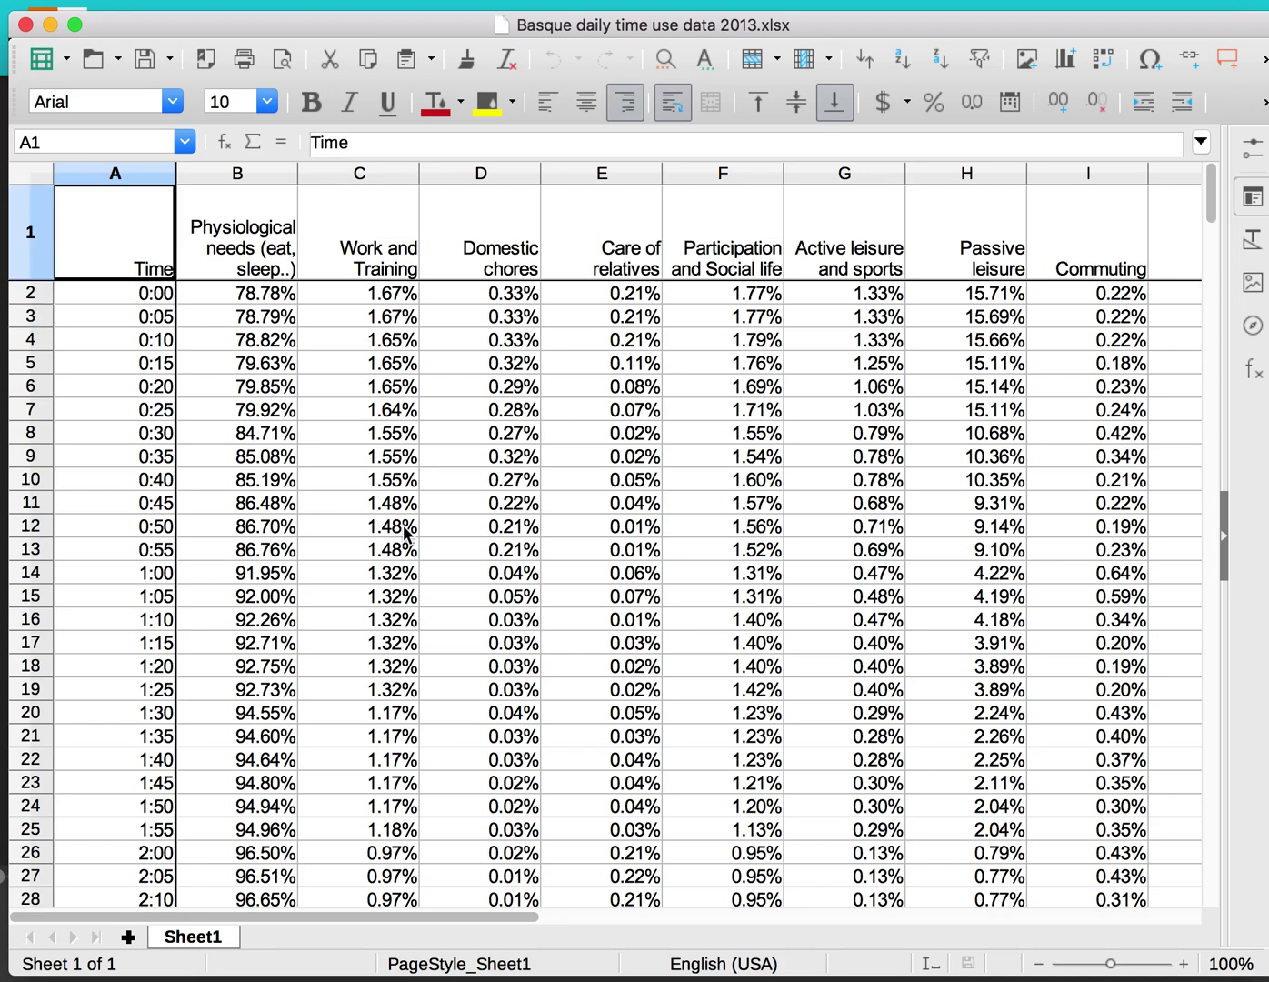
key(Right)
key(Right)
key(Right)
key(Right)
key(Right)
key(Left)
key(Left)
key(Left)
key(Left)
key(Left)
key(Down)
key(Down)
key(Down)
key(Down)
key(Down)
key(Down)
key(Down)
key(Down)
key(Down)
key(Down)
key(Down)
key(Down)
key(Down)
key(Down)
key(Down)
key(Down)
key(Down)
key(Down)
key(Down)
key(Down)
key(Down)
key(Down)
key(Down)
key(Down)
key(Down)
key(Down)
key(Down)
key(ctrl+Home)
key(Right)
key(Right)
key(Right)
key(Right)
key(Right)
key(Right)
key(Right)
key(Right)
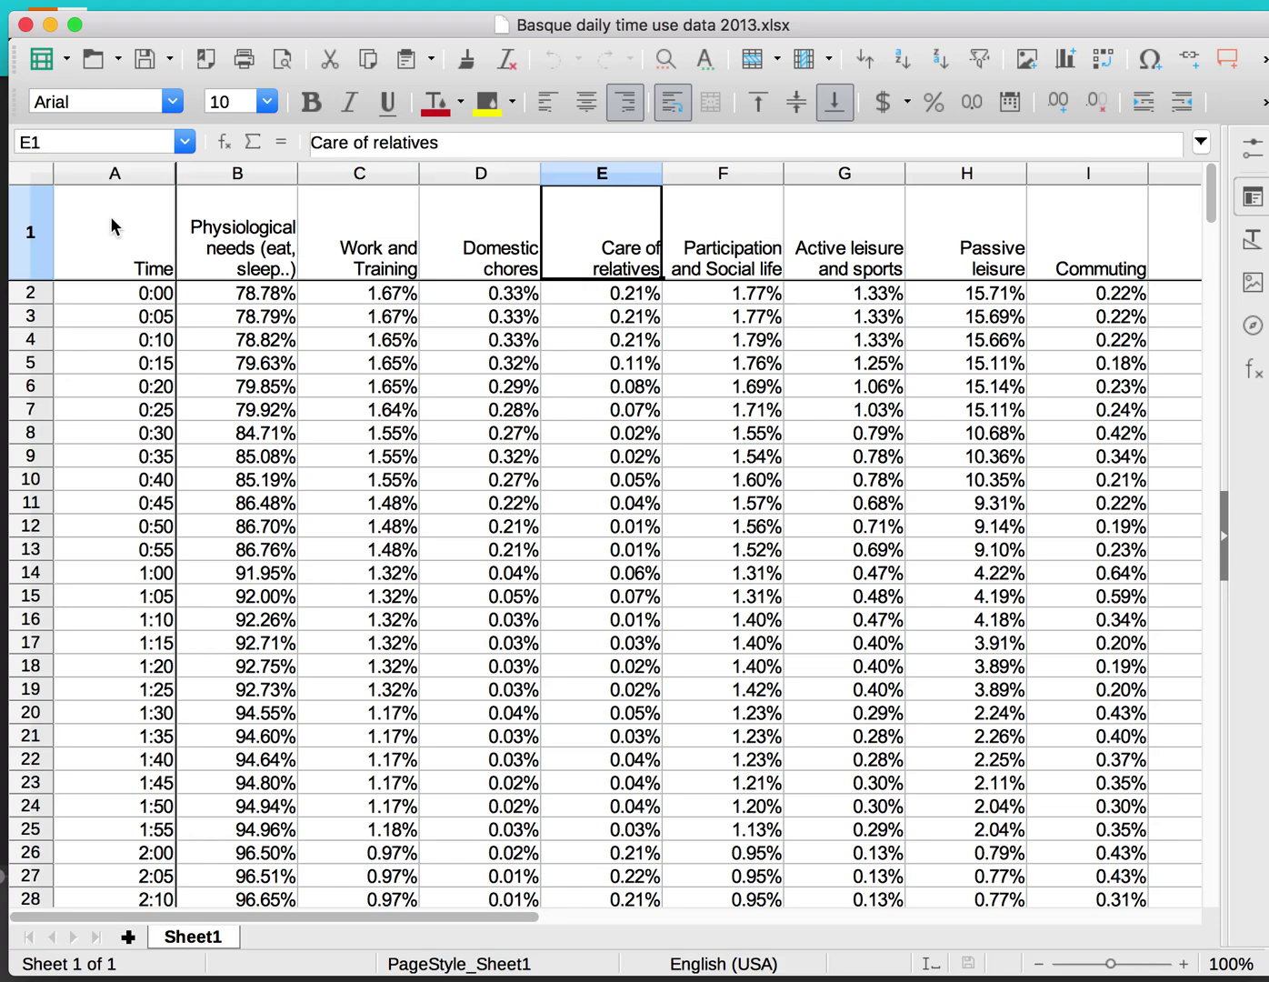
key(Left)
key(Left)
key(Left)
key(Left)
key(Left)
key(Left)
key(Left)
key(Left)
key(Down)
key(Down)
key(Down)
key(Down)
key(Down)
key(Down)
key(Down)
key(Down)
key(Down)
key(Down)
key(Down)
key(Down)
key(Down)
key(Down)
key(Down)
key(Down)
key(Down)
key(Down)
key(Down)
key(Down)
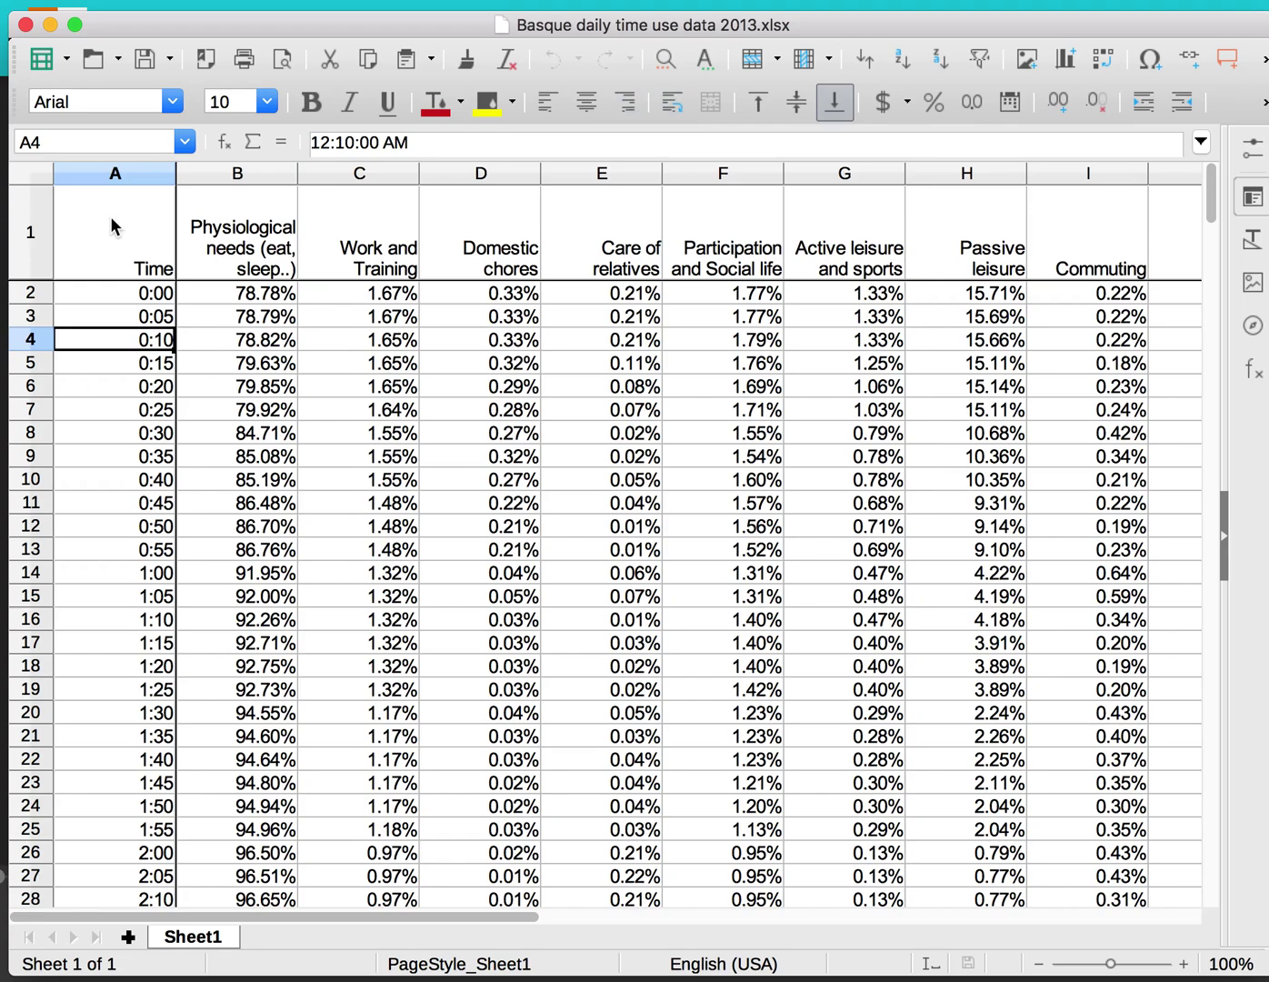
key(Down)
key(Down)
key(Down)
key(Down)
key(Down)
key(Down)
key(Down)
key(Down)
key(Down)
key(Down)
key(Down)
key(Down)
key(Down)
key(Down)
key(Down)
key(Down)
key(Down)
key(Down)
key(Down)
key(Down)
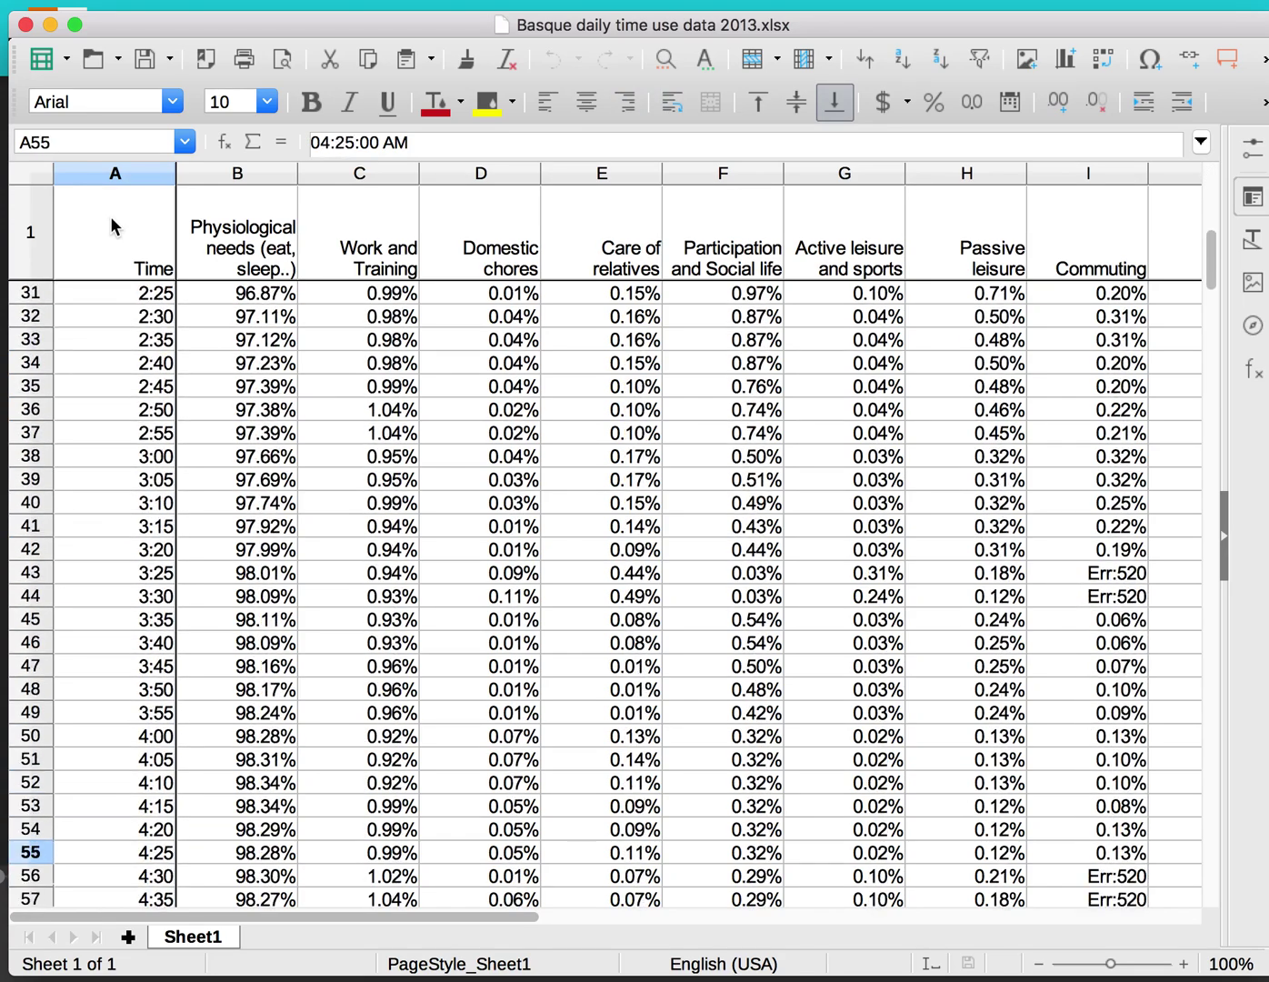
key(Down)
key(Down)
key(Down)
key(Down)
key(Down)
key(Down)
key(Down)
key(Down)
key(Down)
key(Down)
key(Down)
key(Down)
key(Down)
key(Down)
key(Down)
key(Down)
key(Down)
key(Down)
key(Down)
key(Down)
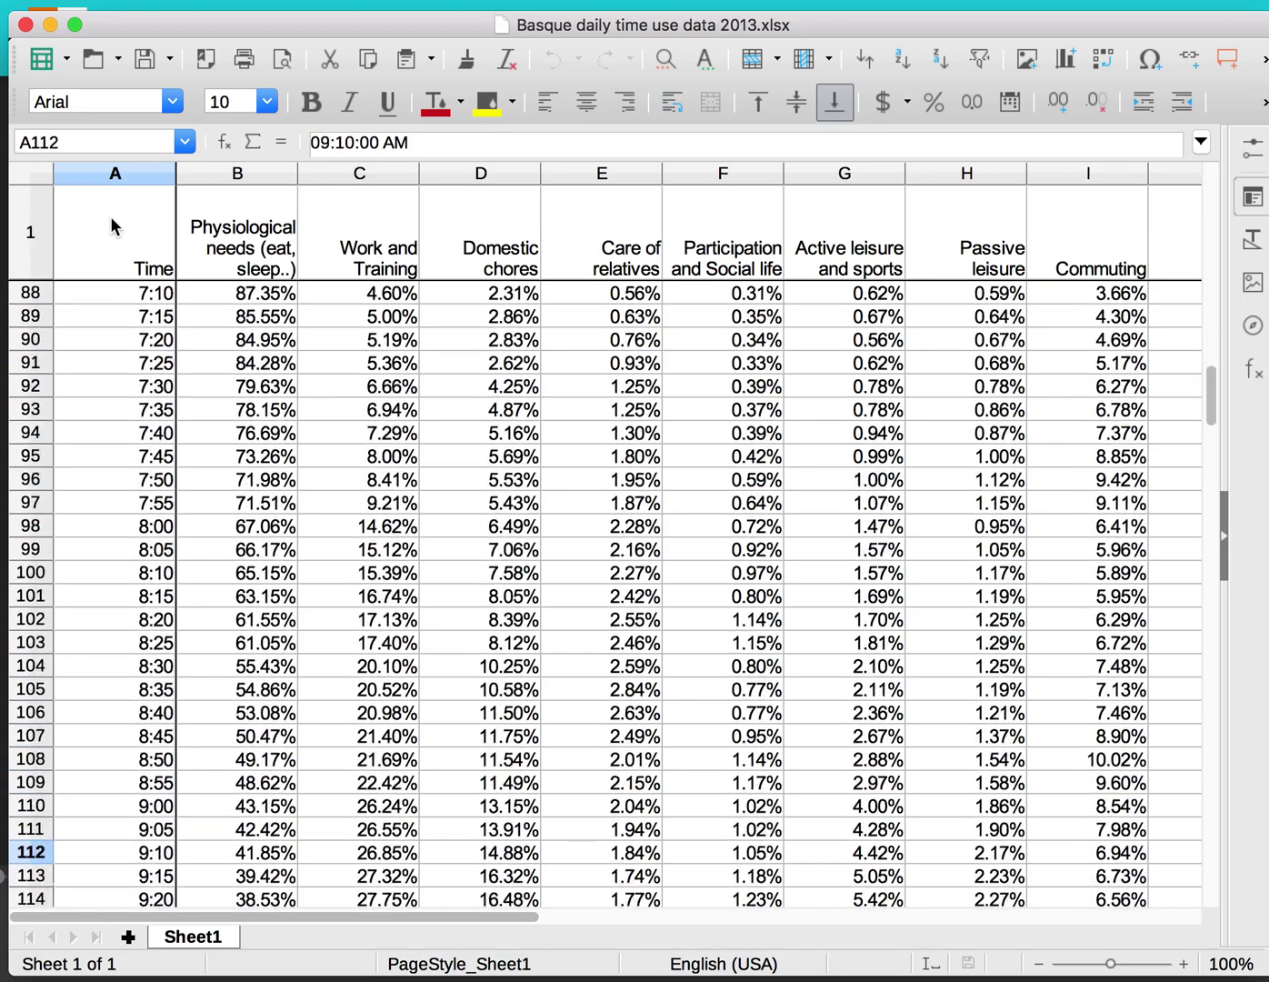
scroll(432, 447, down, 20)
scroll(357, 464, up, 20)
- Inspect the Work and Training and Physiological needs values against their times
click(359, 238)
key(Down)
key(Down)
key(Down)
key(Down)
key(Down)
key(Down)
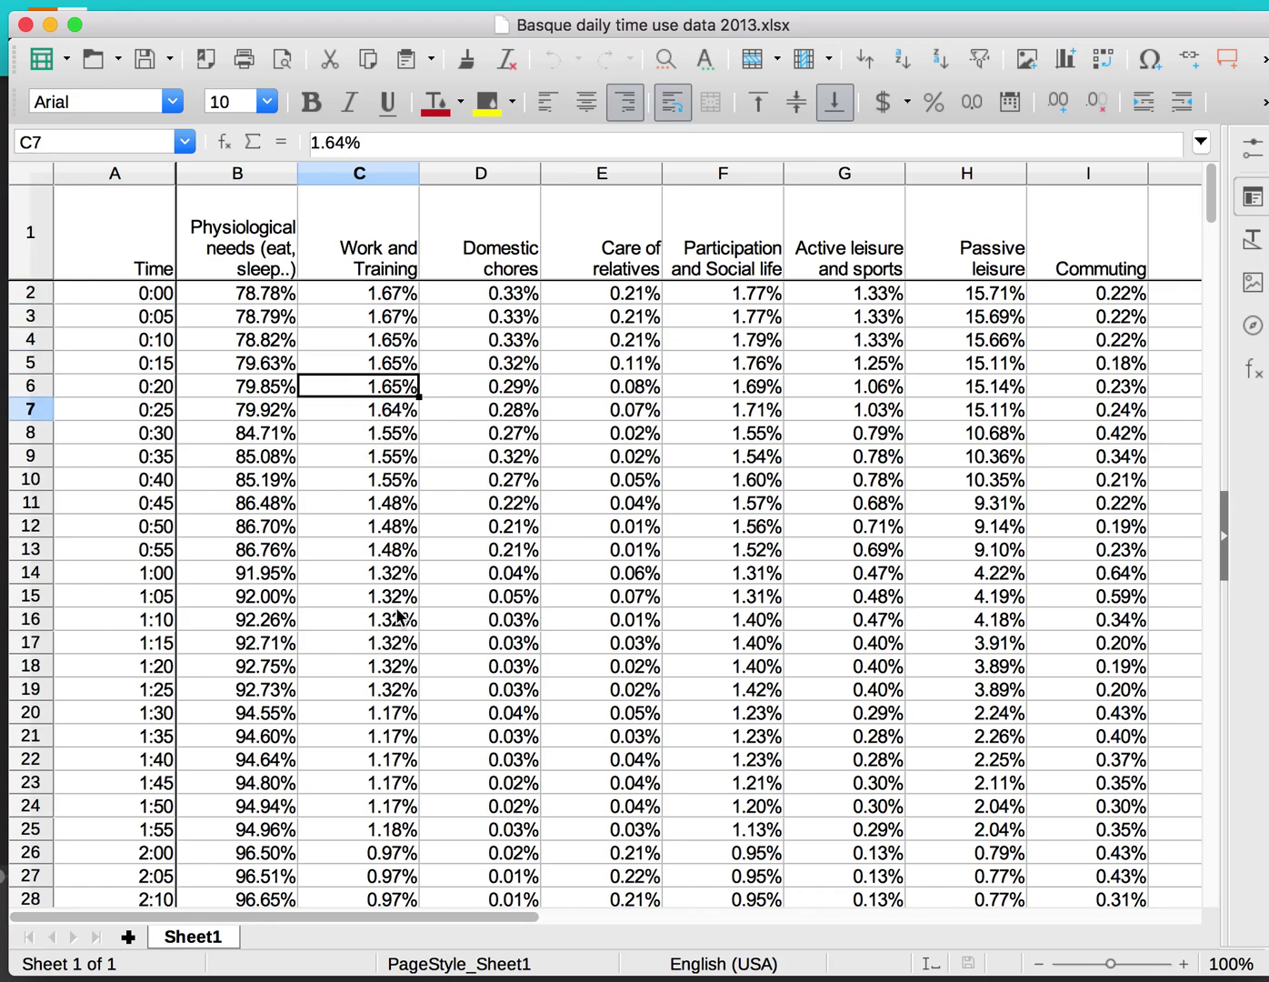
key(super+Down)
scroll(508, 637, up, 20)
scroll(508, 636, up, 20)
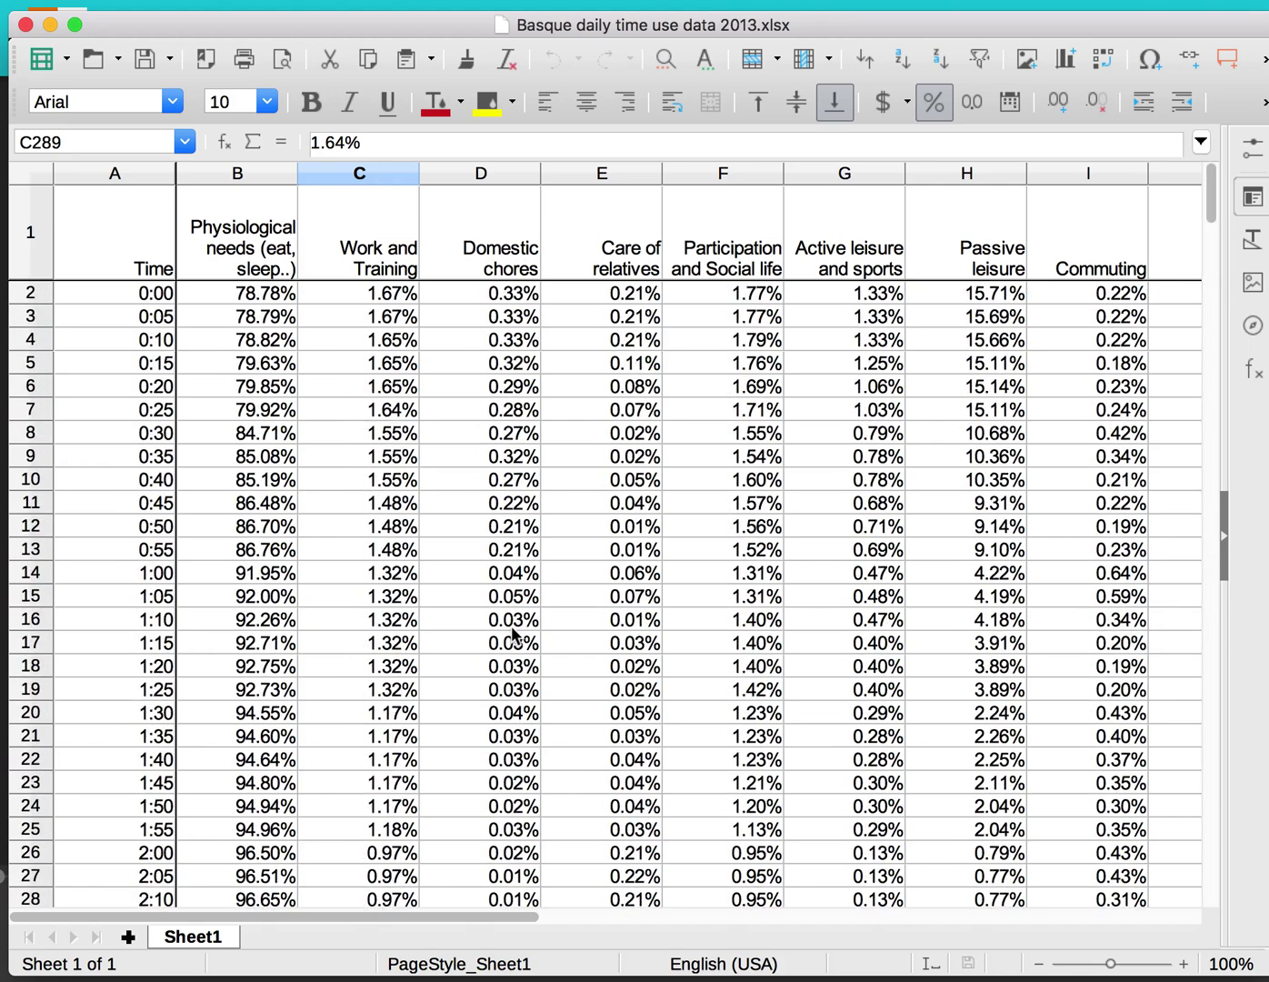
click(270, 300)
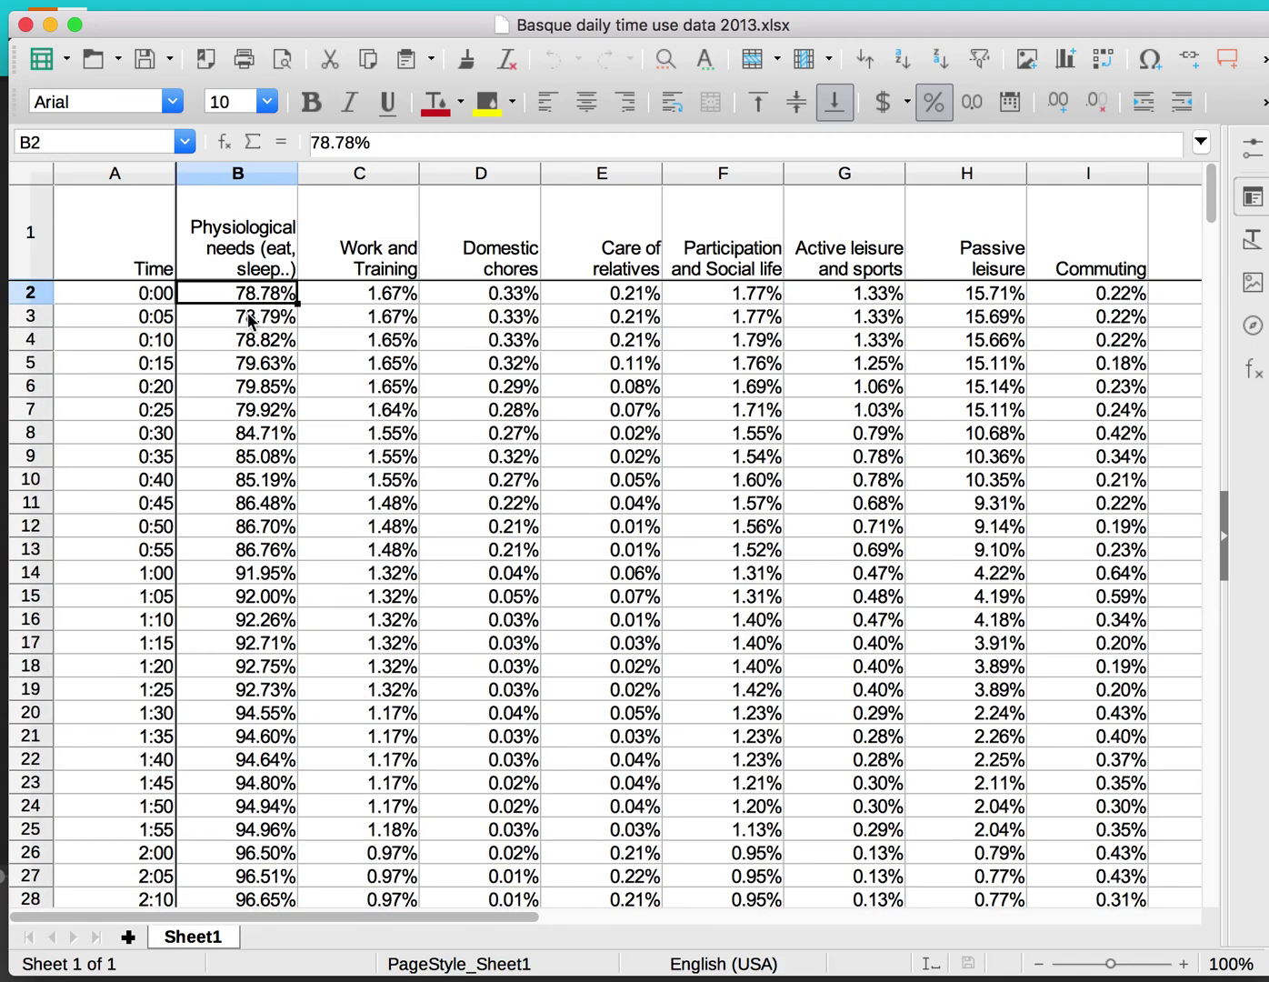
scroll(248, 318, down, 3)
scroll(245, 321, up, 3)
key(Down)
key(Down)
key(Down)
key(Down)
key(Down)
key(Down)
key(Down)
key(Up)
key(Up)
key(Up)
key(Up)
key(Up)
key(Up)
key(Left)
key(Right)
key(Down)
key(Down)
key(Down)
key(Down)
key(Down)
key(Down)
key(Down)
key(Down)
key(Down)
key(Down)
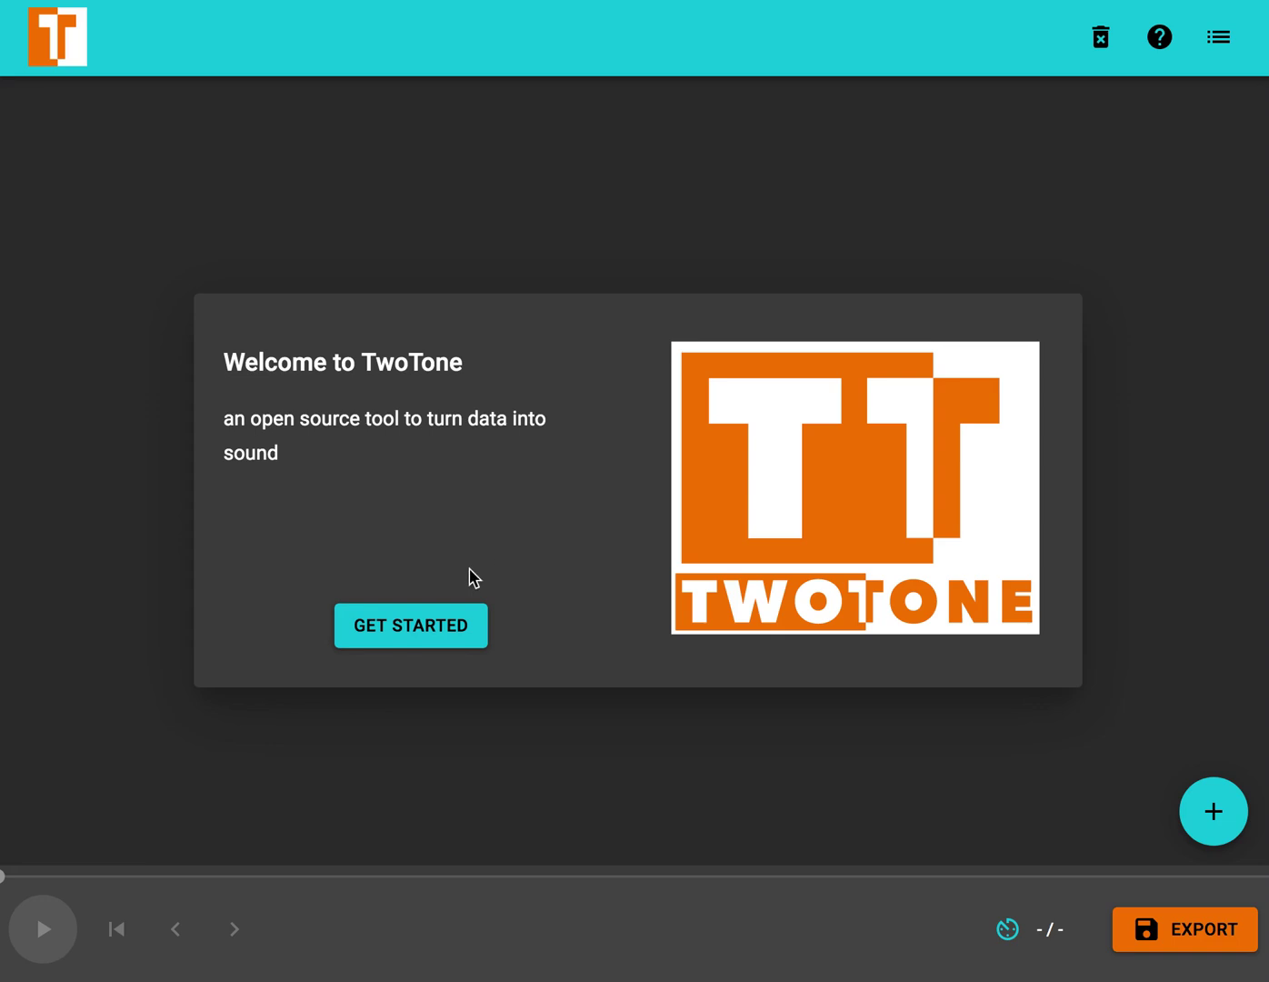
- Start a new TwoTone project and upload the Basque daily time use data 2013 xlsx as the source
click(448, 619)
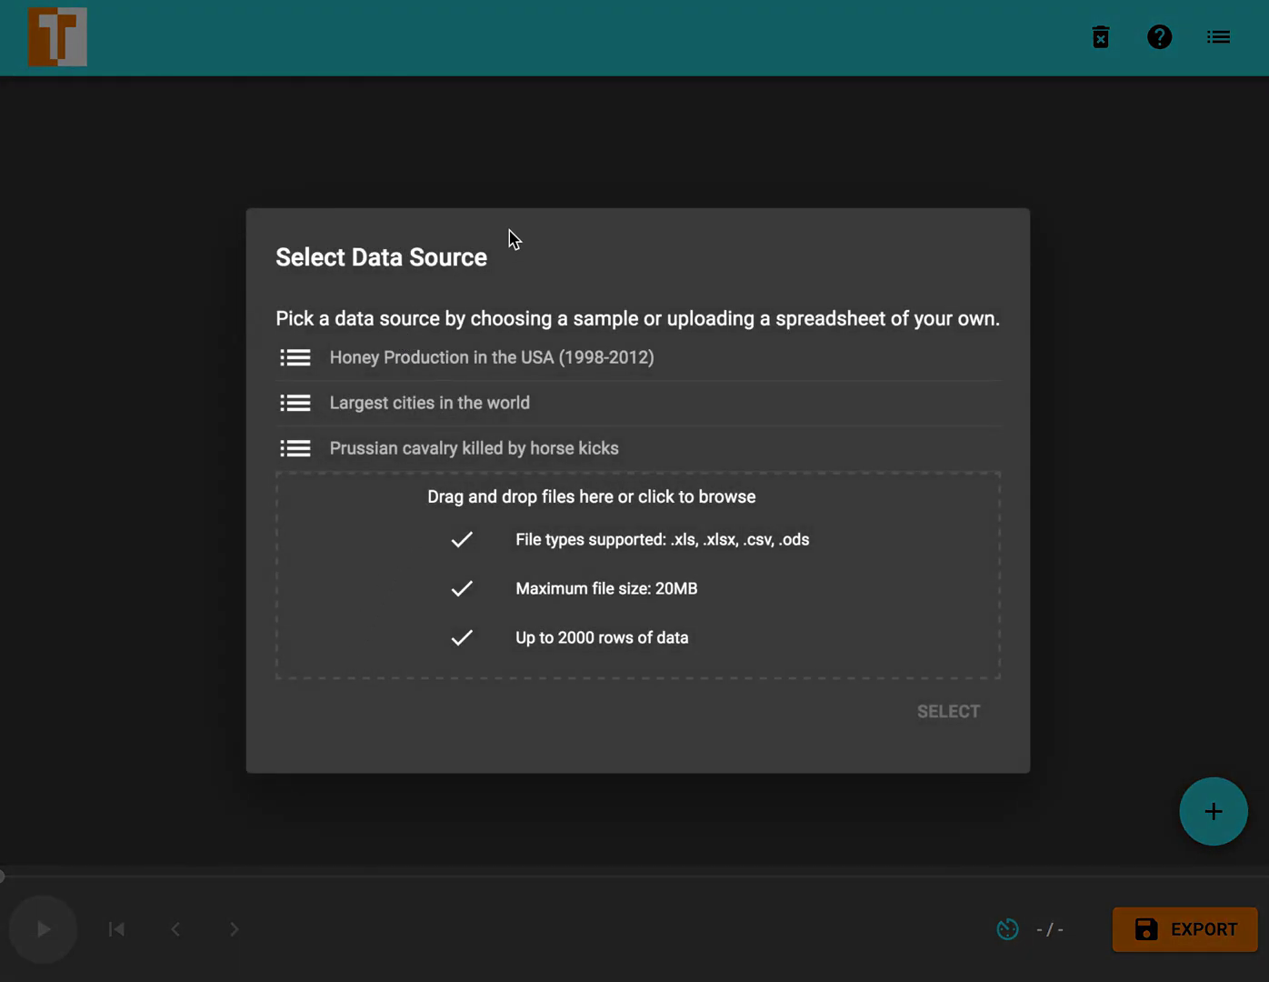
mouse_move(150, 973)
key(super+Tab)
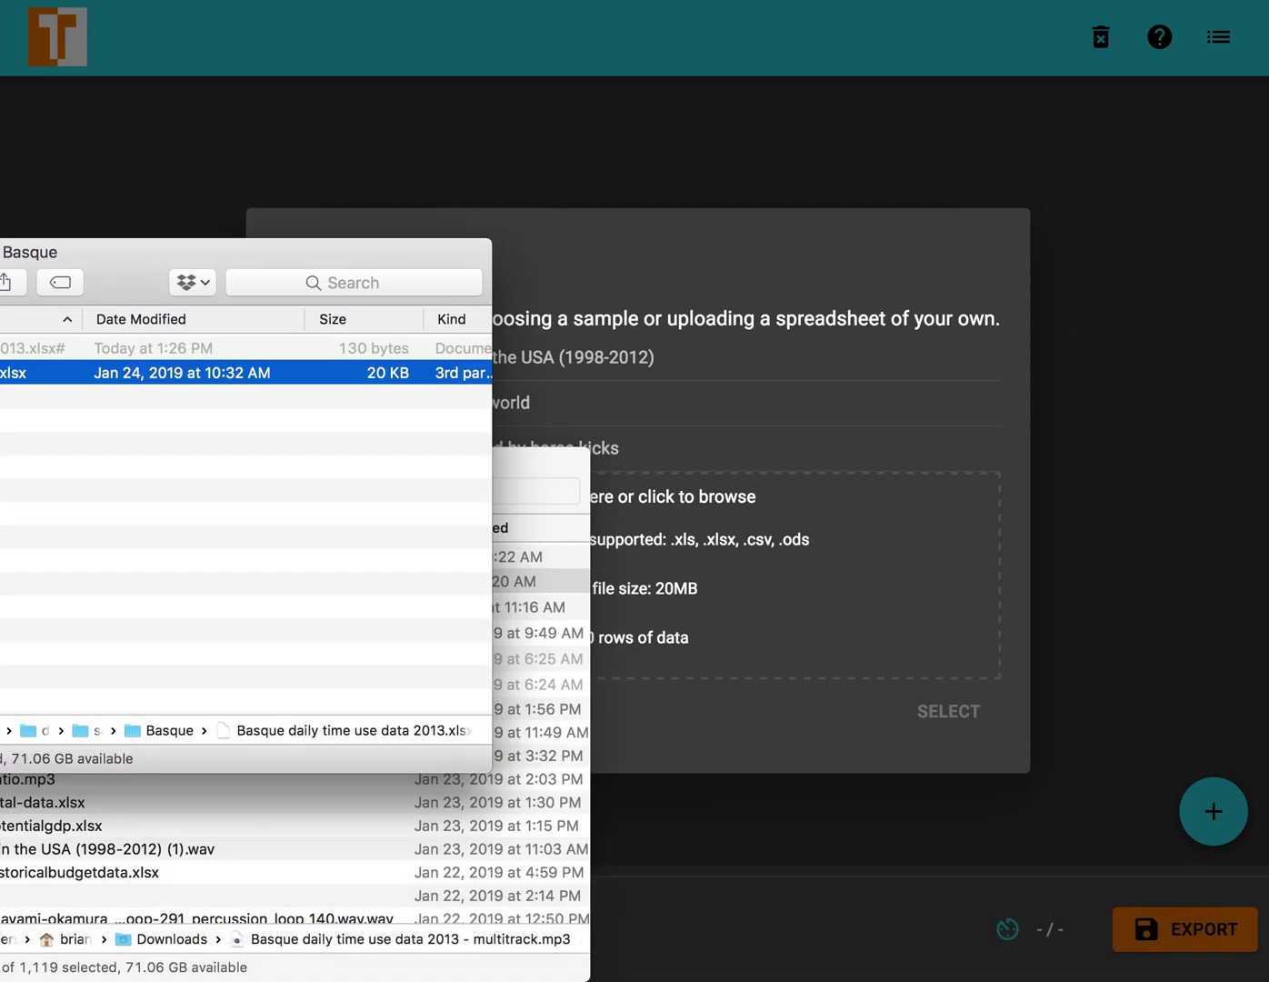
drag(128, 309, 863, 74)
drag(495, 174, 657, 639)
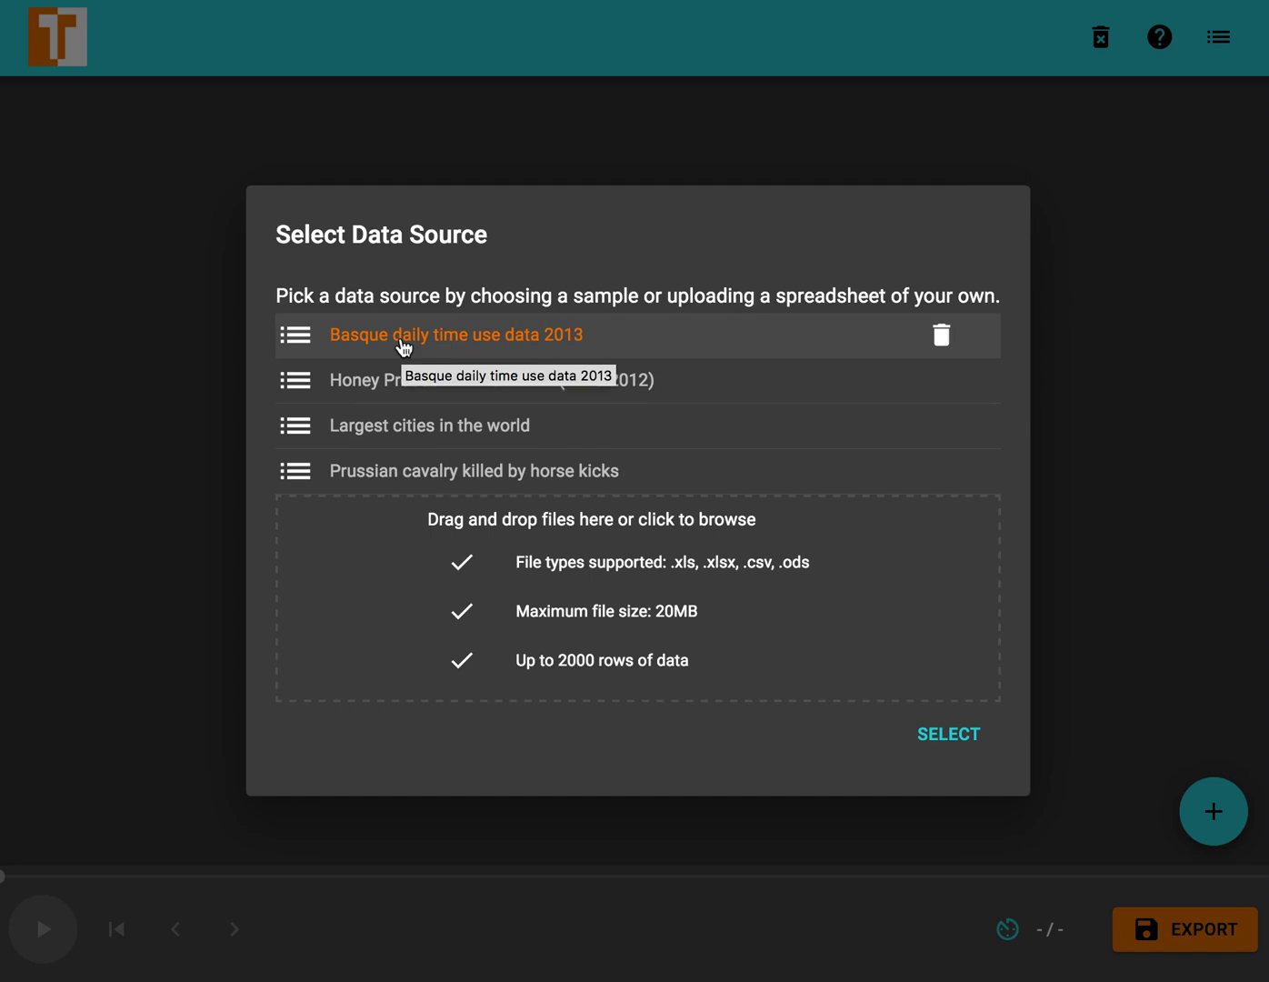
click(955, 744)
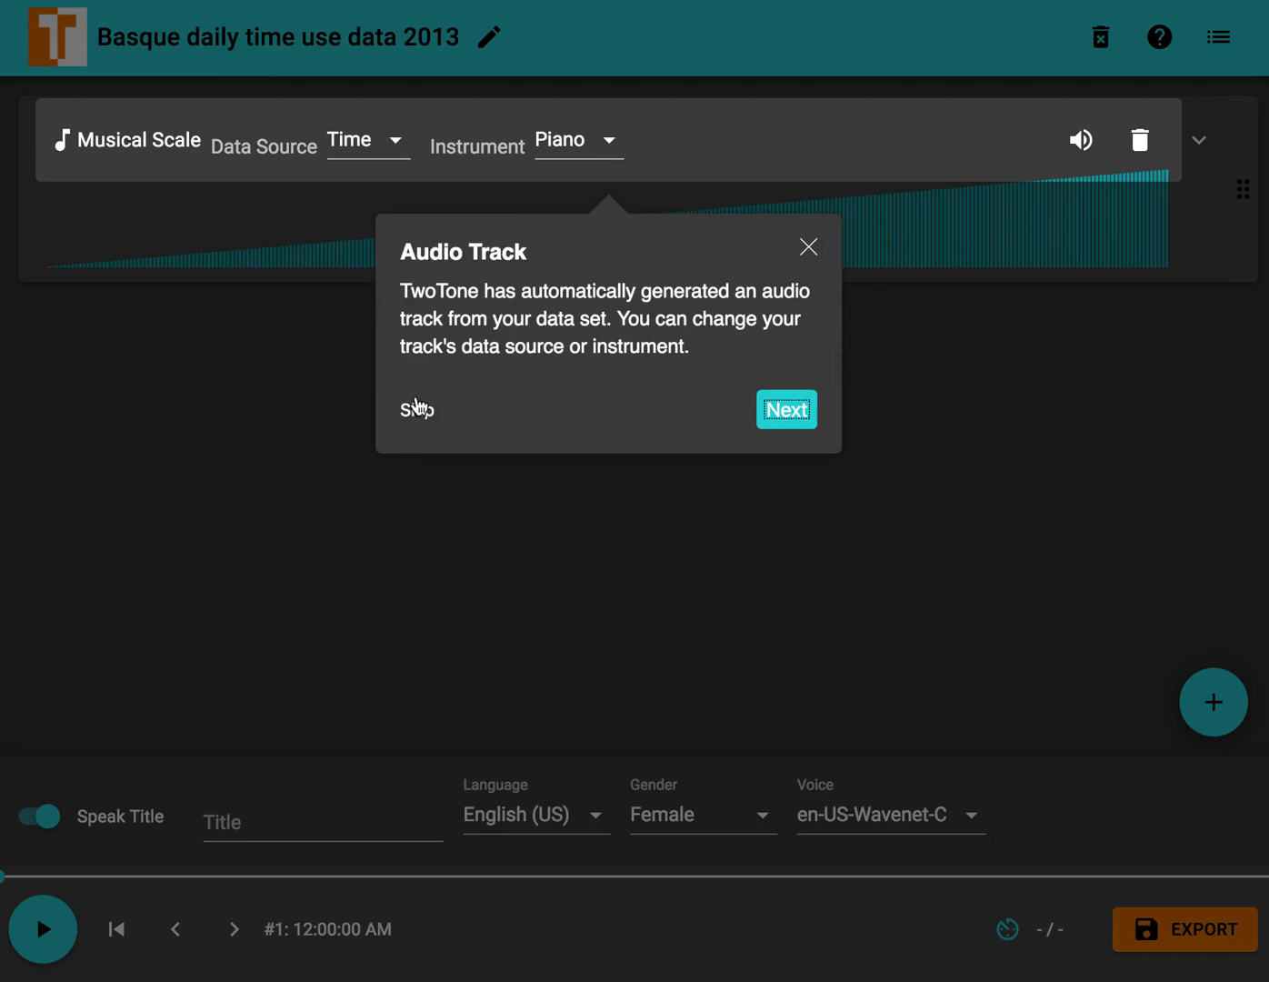
- Browse the imported data table, then set the track's data source to Physiological needs (eat, sleep..)
click(417, 411)
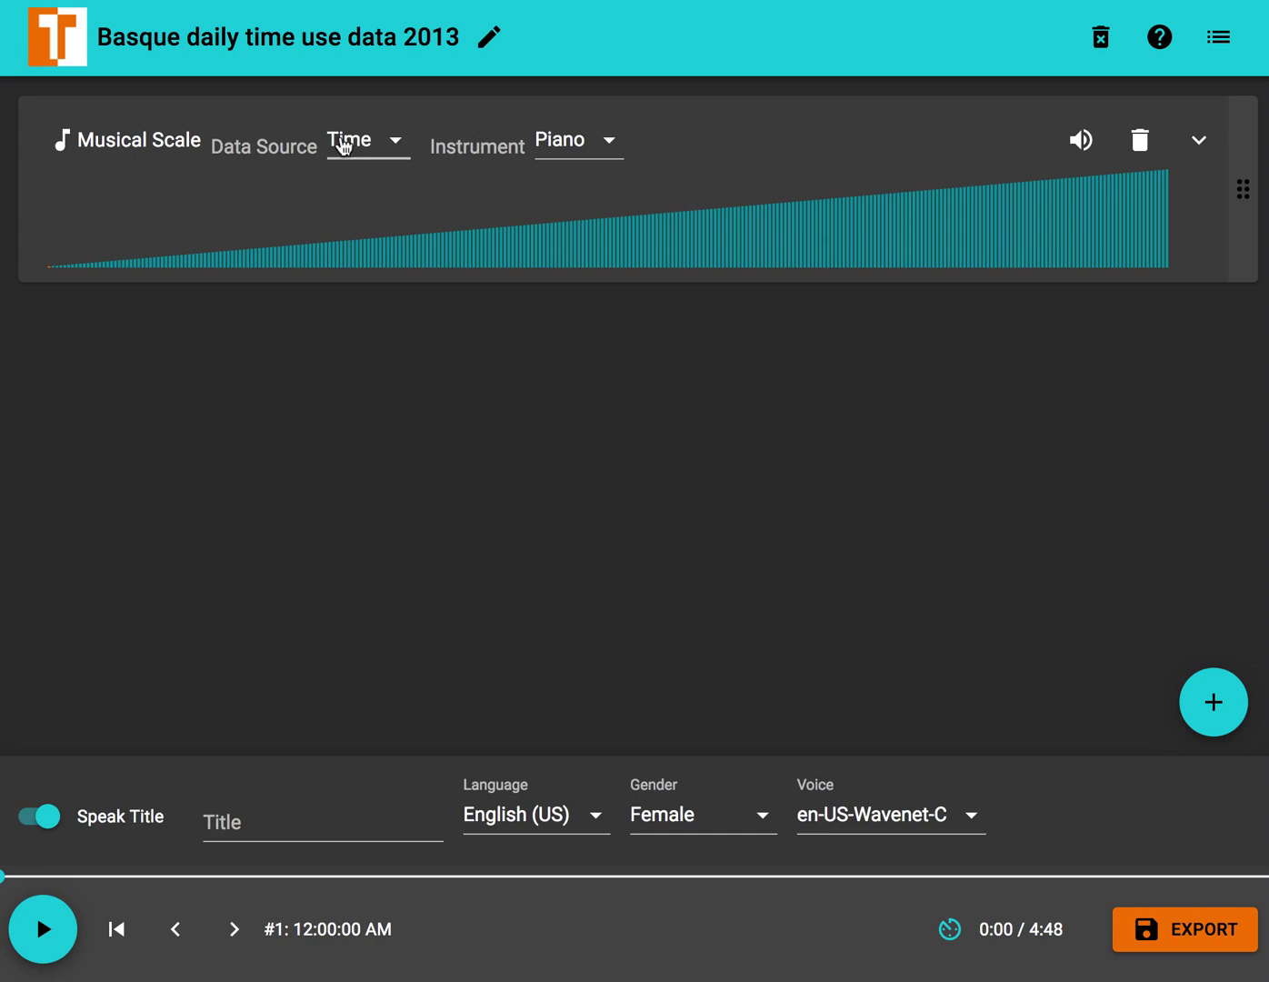
click(1219, 38)
scroll(896, 326, right, 10)
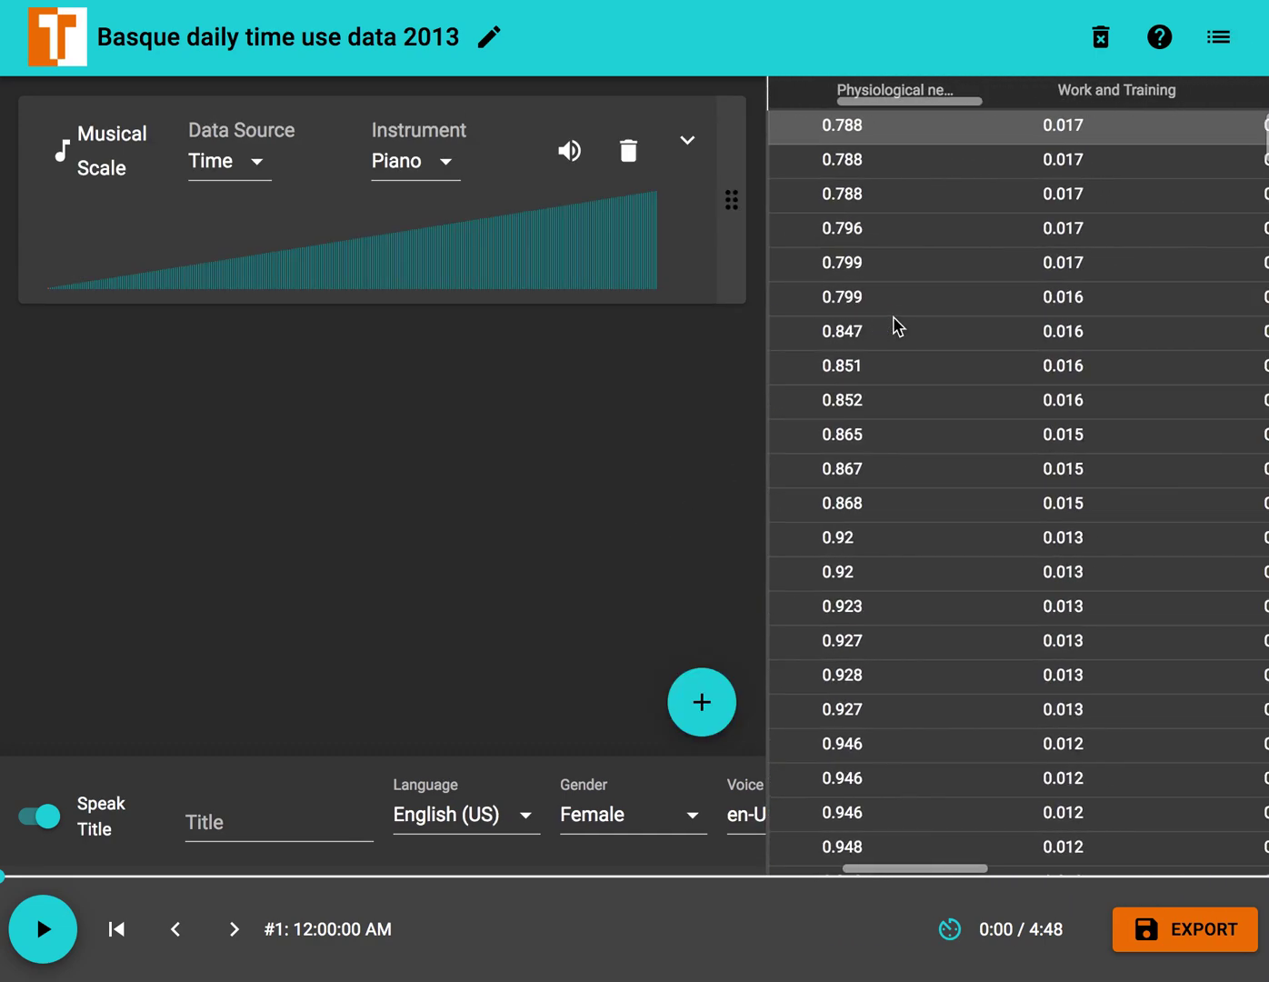
scroll(896, 325, right, 6)
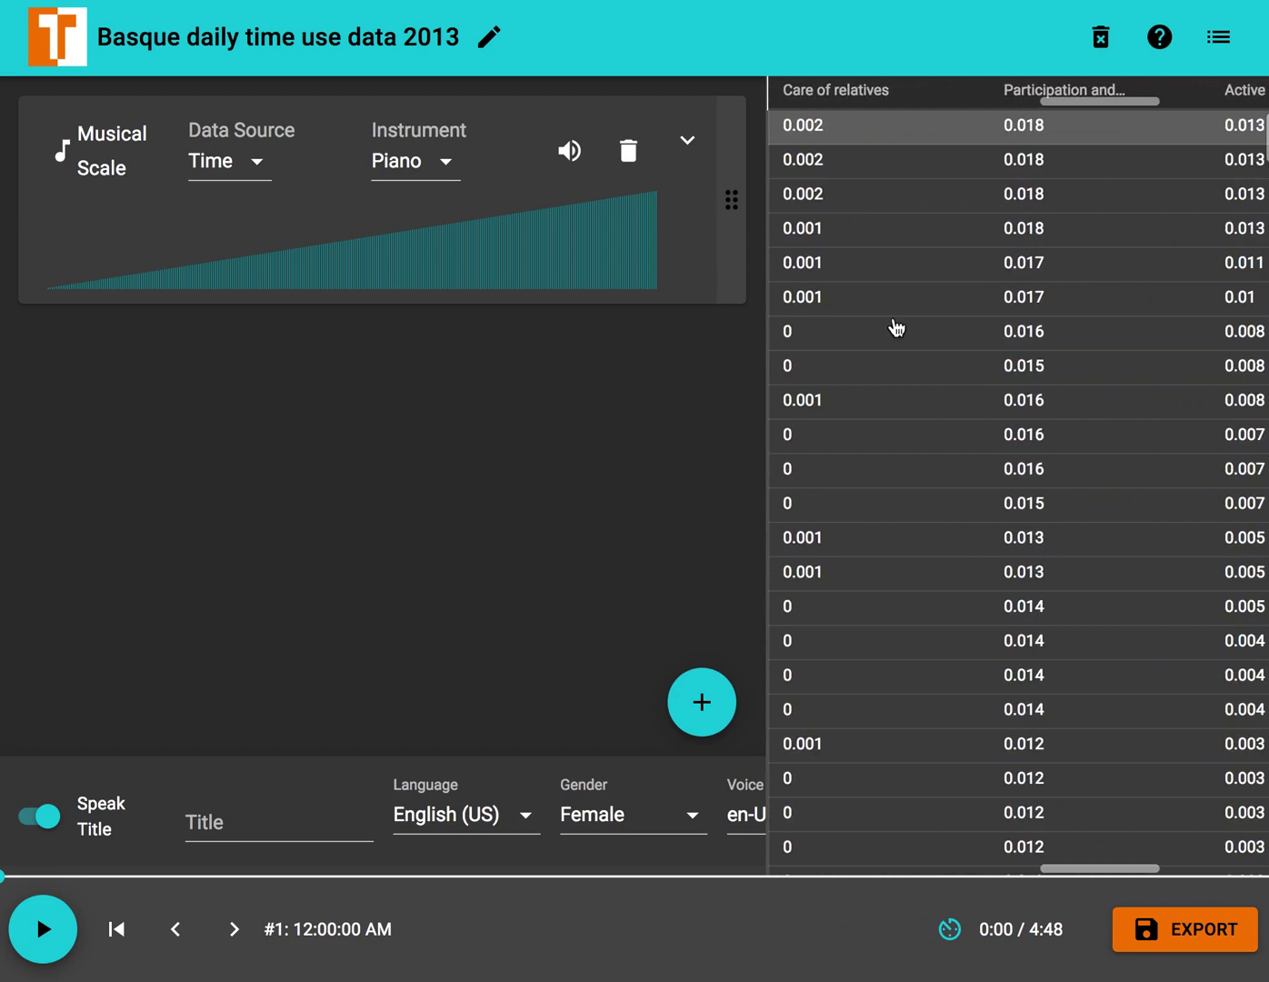
scroll(896, 326, left, 6)
scroll(895, 326, left, 10)
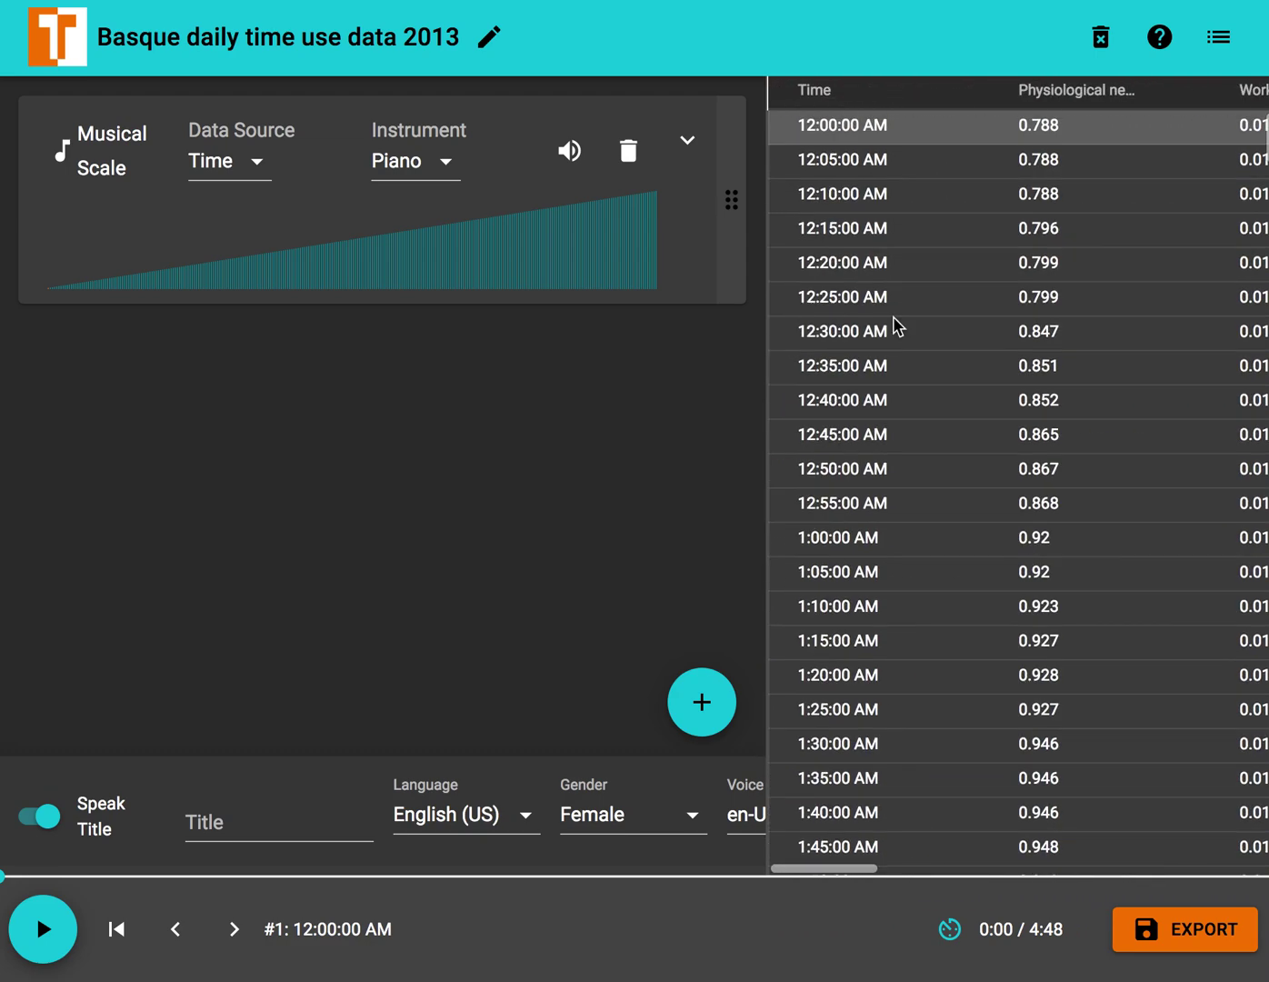
click(1218, 38)
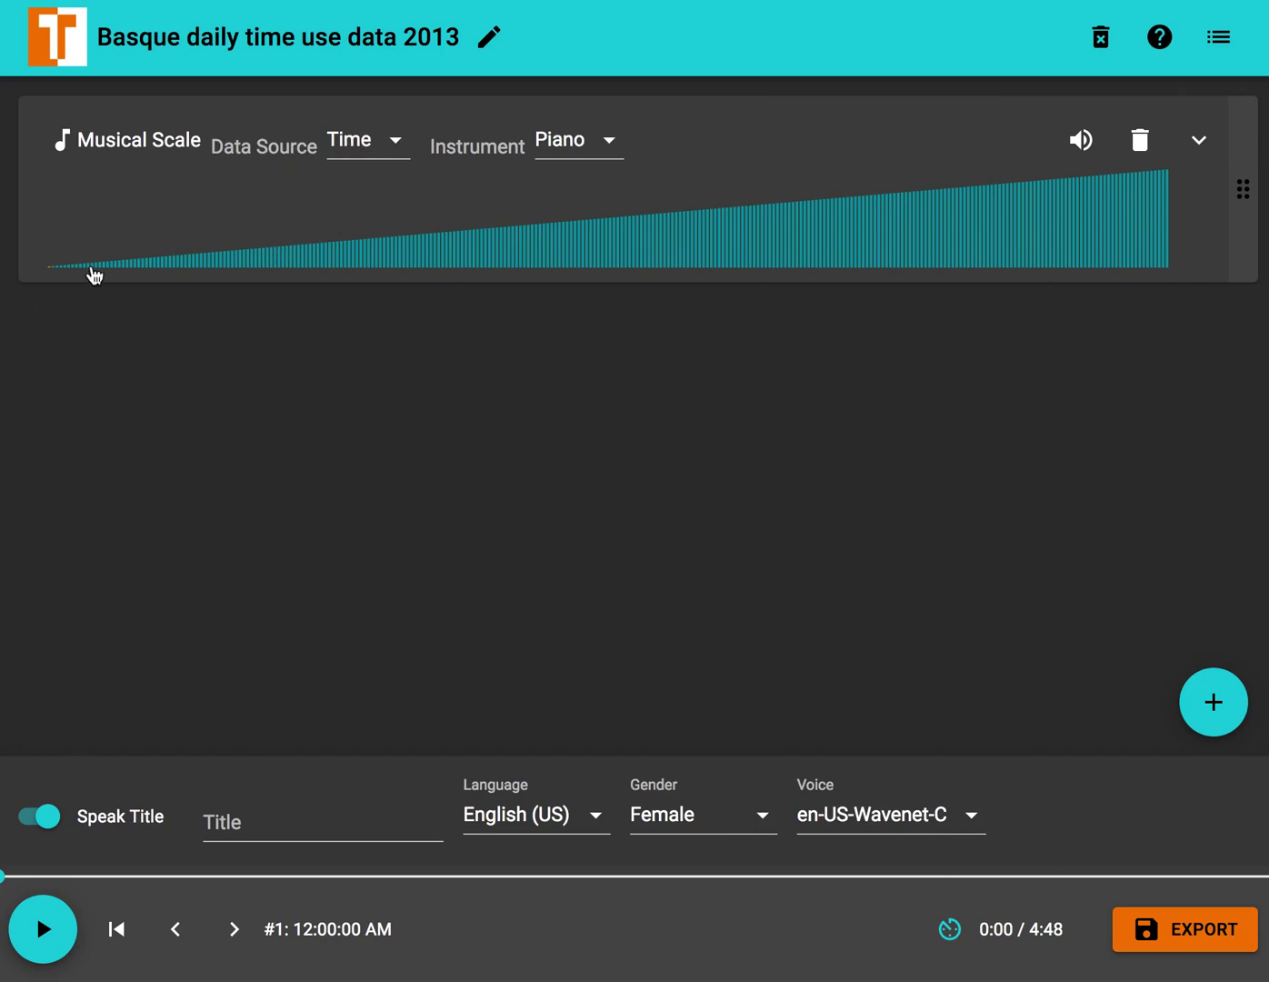
click(375, 151)
click(382, 202)
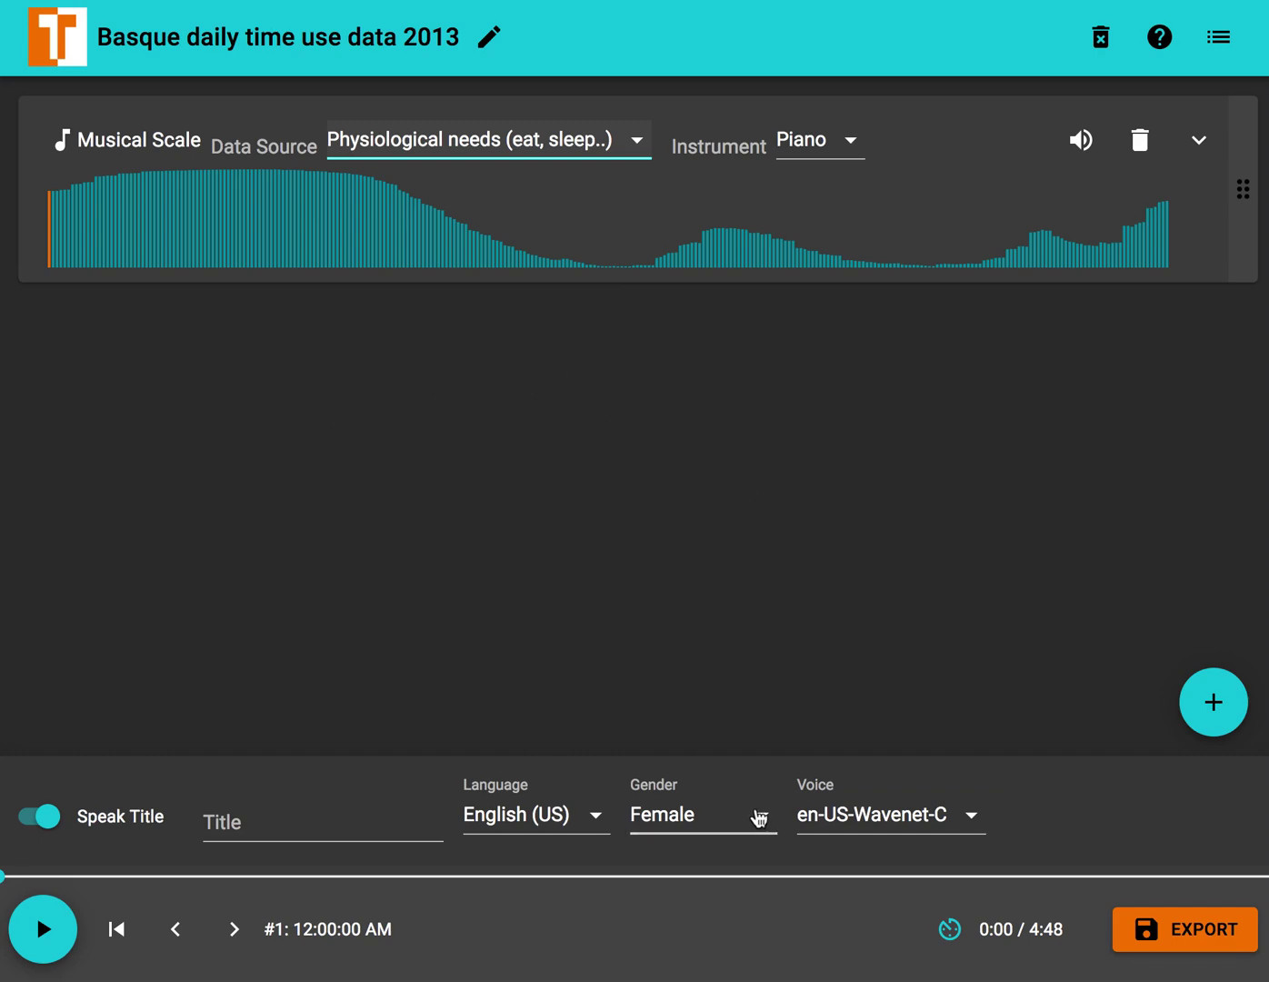
- Open the Adjust duration popup: Total Duration 4:48, Row Duration 1 s, Master Tempo 60 BPM
click(949, 929)
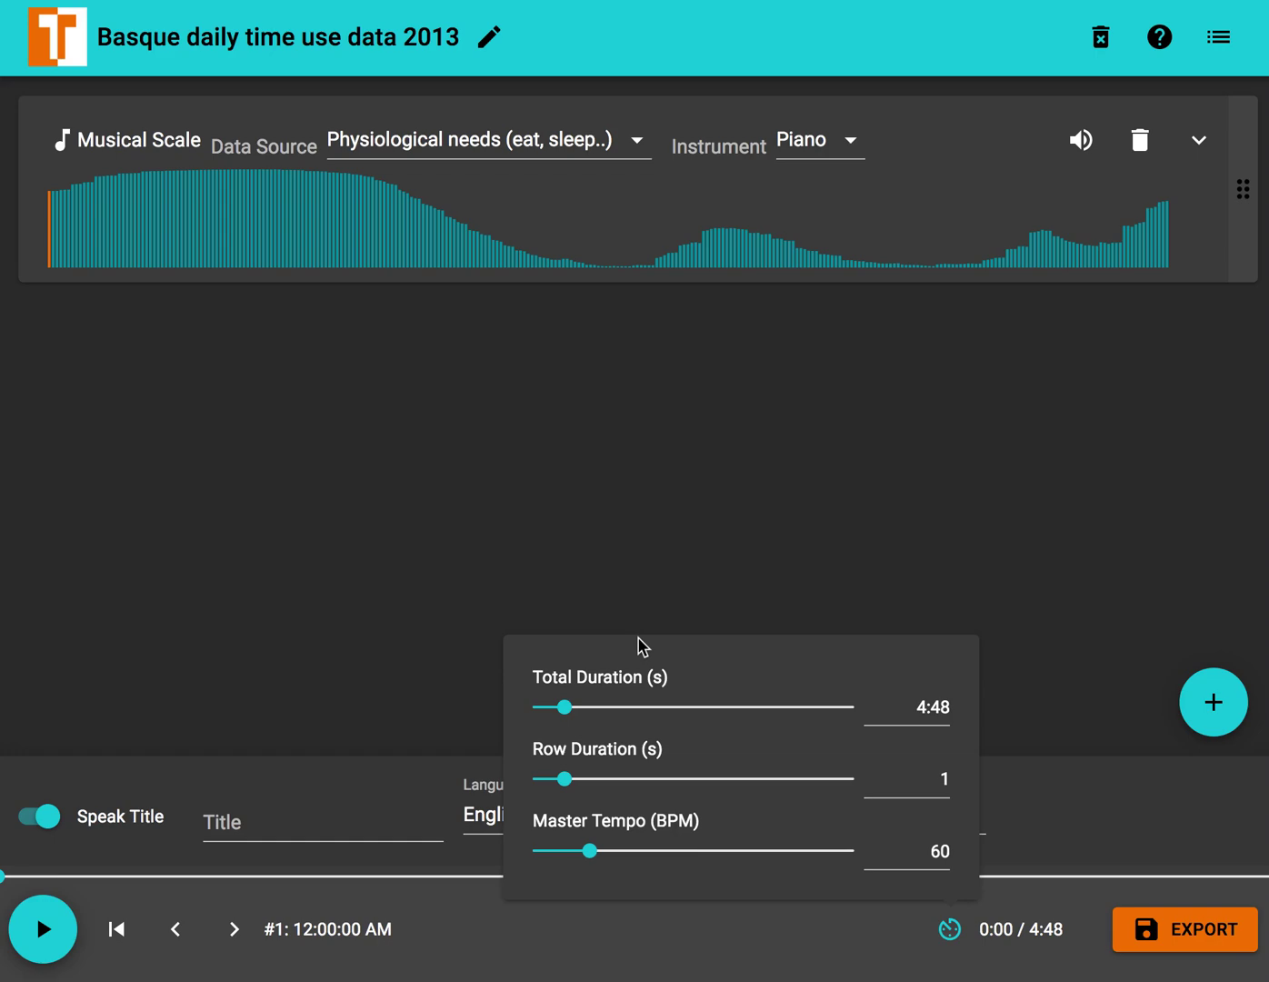
- Change Row Duration to 0.5 s, giving 120 BPM and a 2:24 total duration
double_click(946, 780)
click(936, 840)
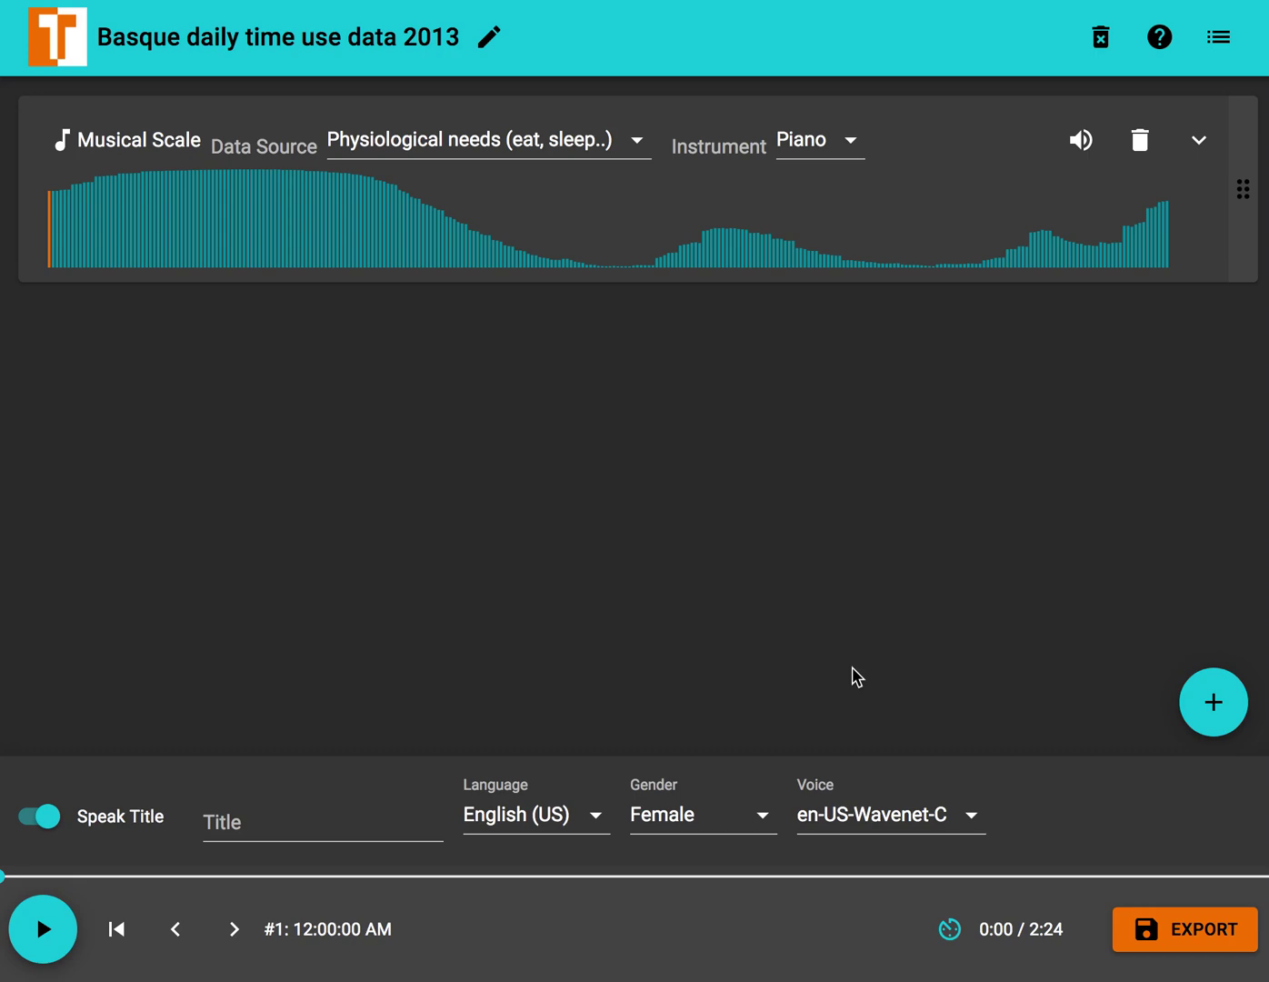
- Preview the track, including from the 7:45 AM row, rewind, and expand the Piano track settings
click(43, 928)
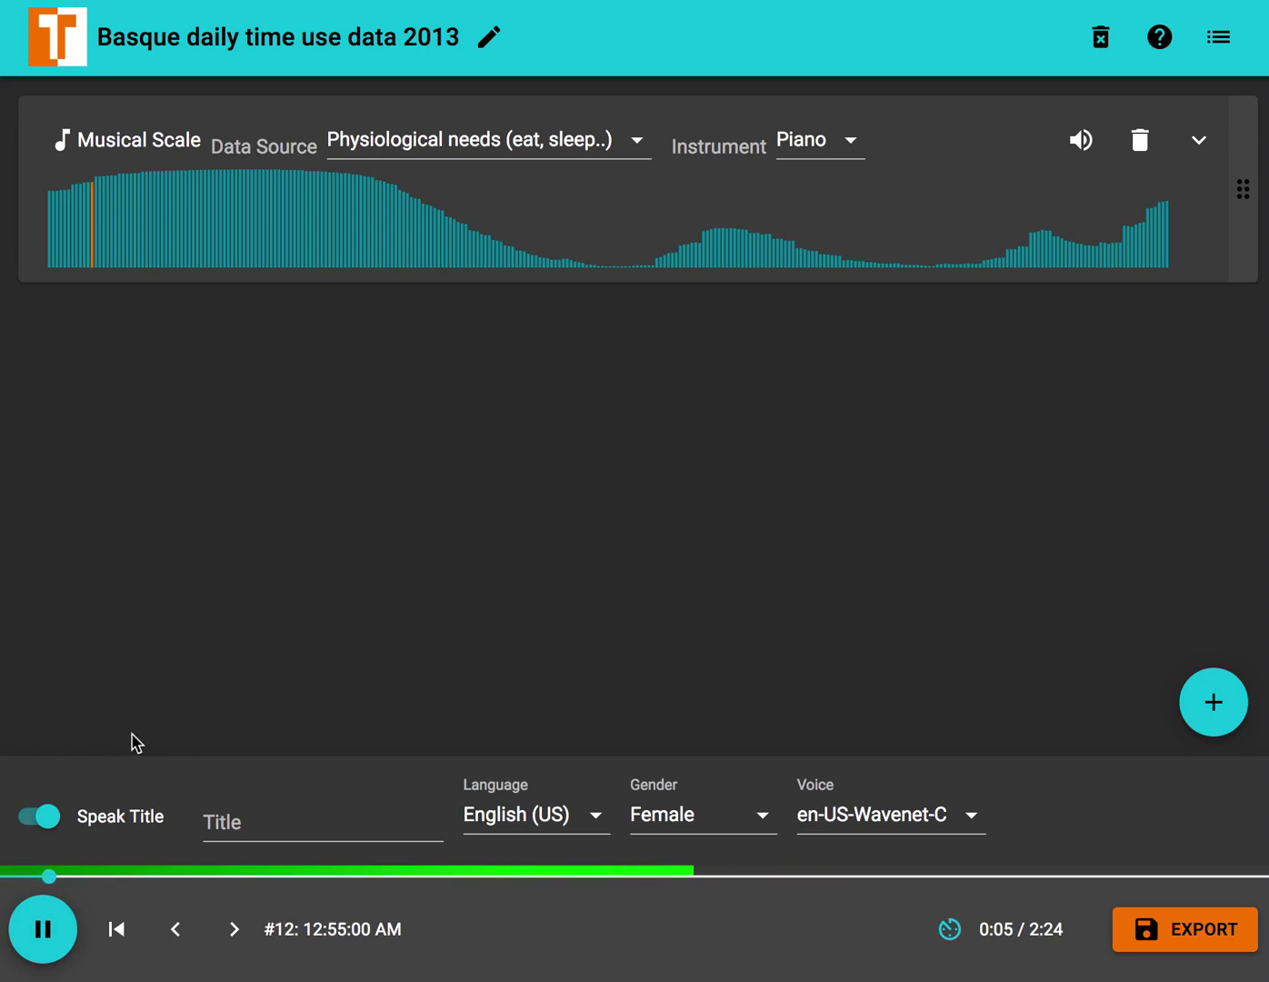
click(43, 929)
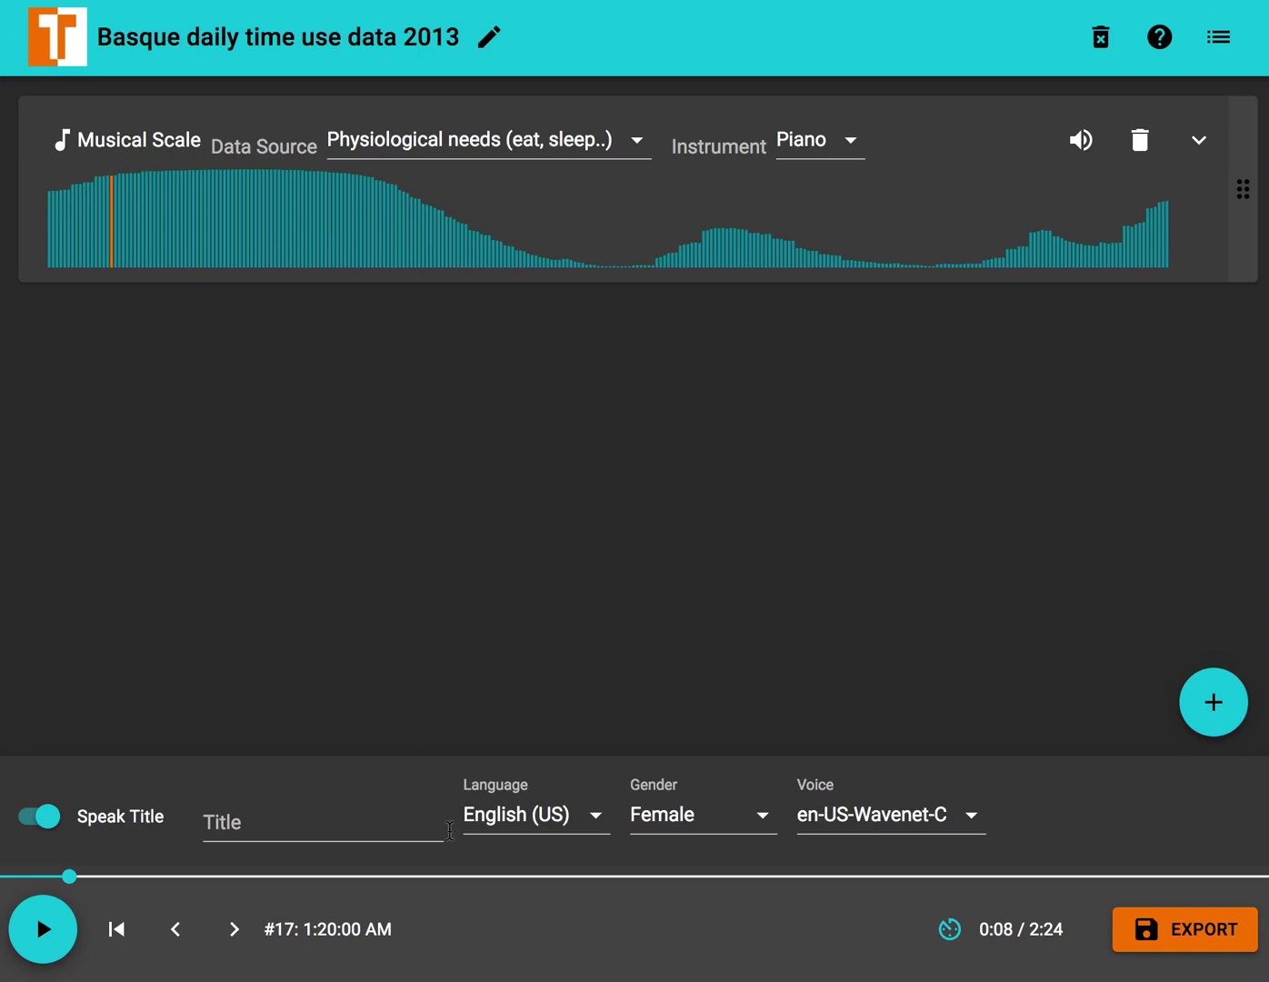
drag(563, 886, 416, 888)
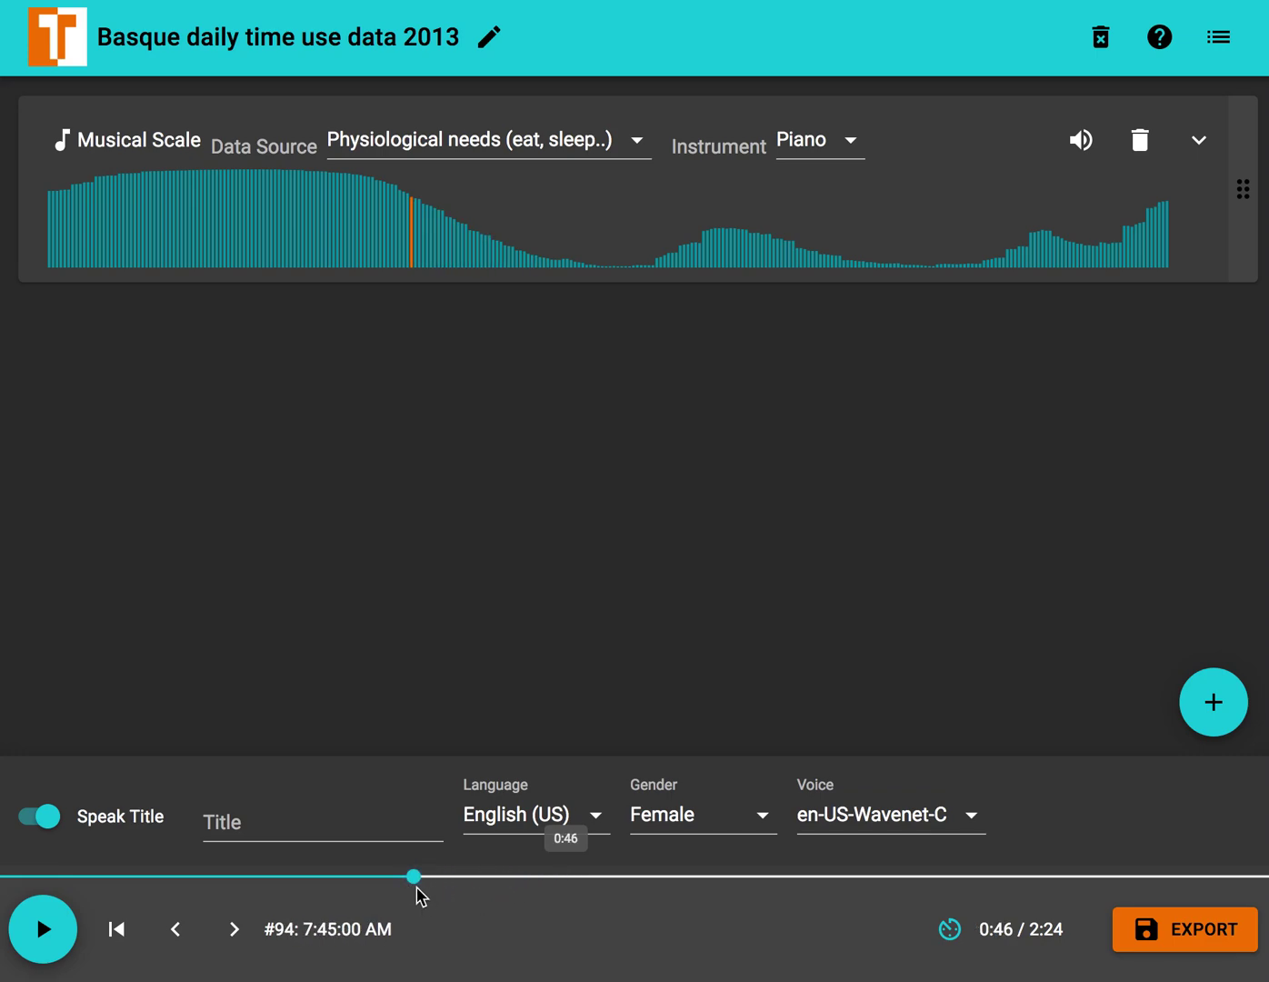
click(44, 931)
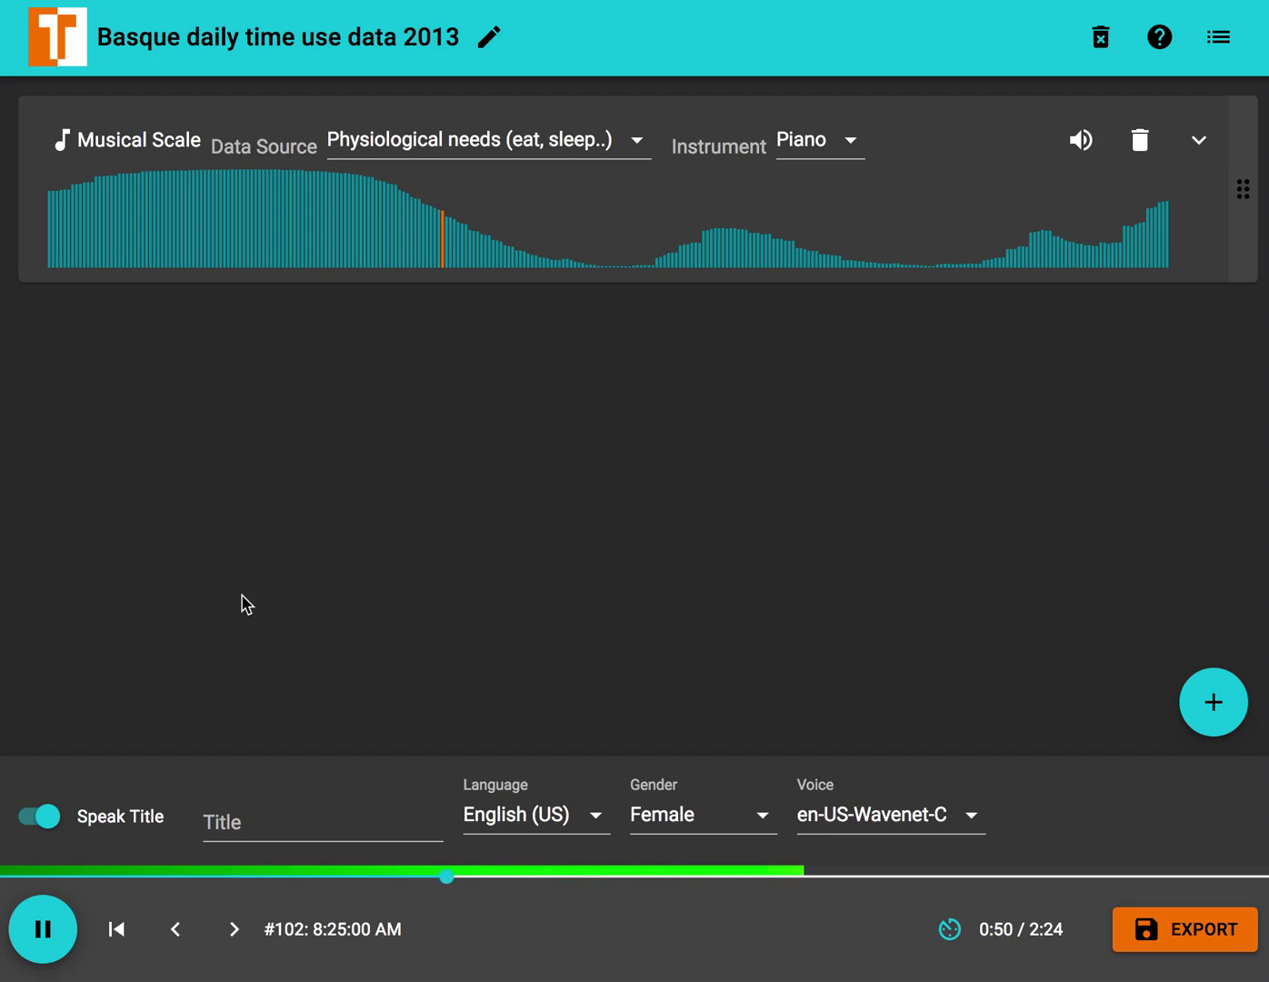
click(53, 943)
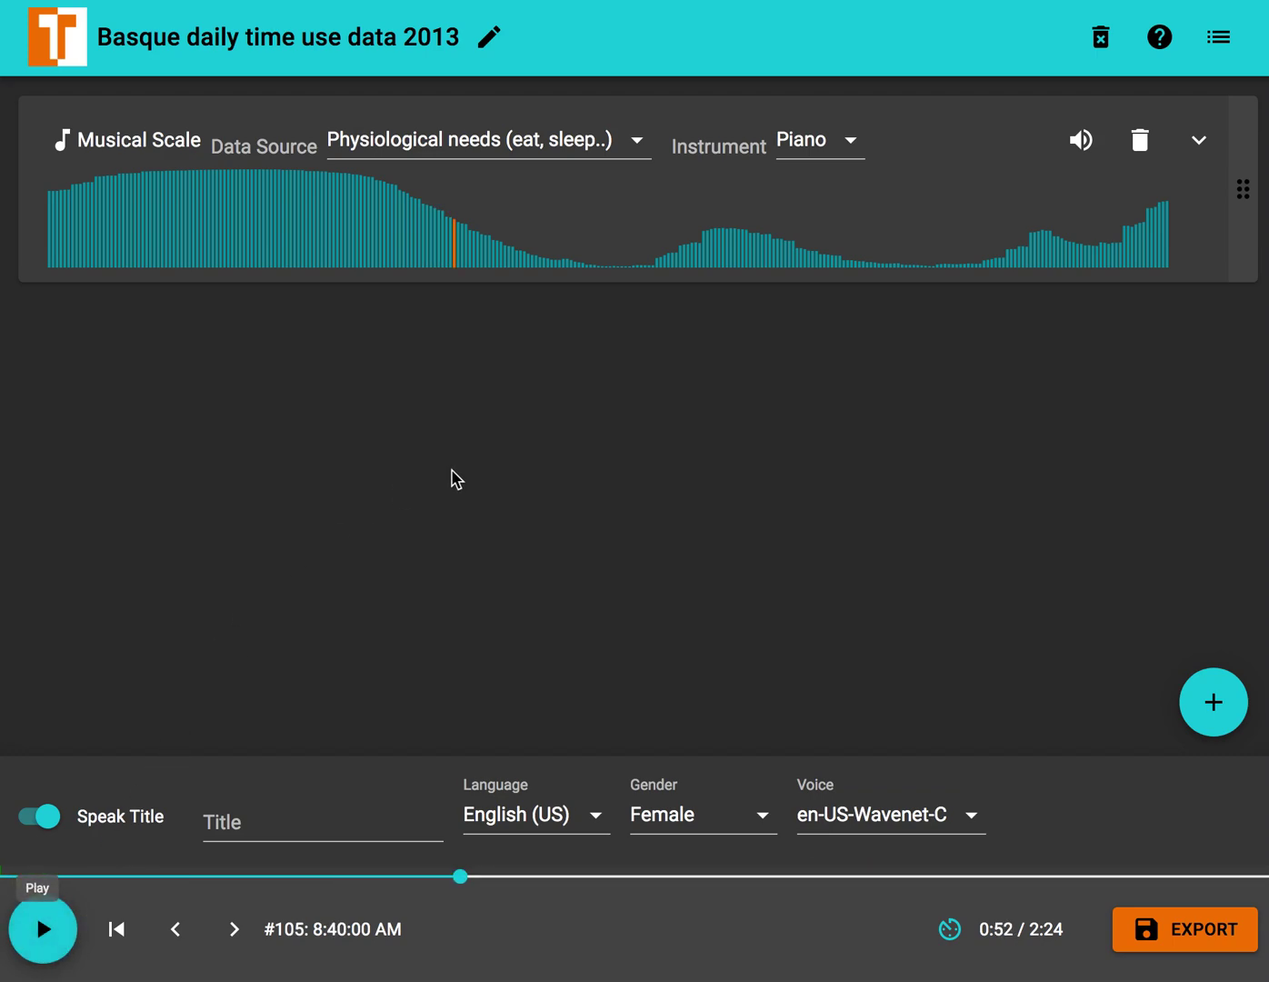
click(114, 931)
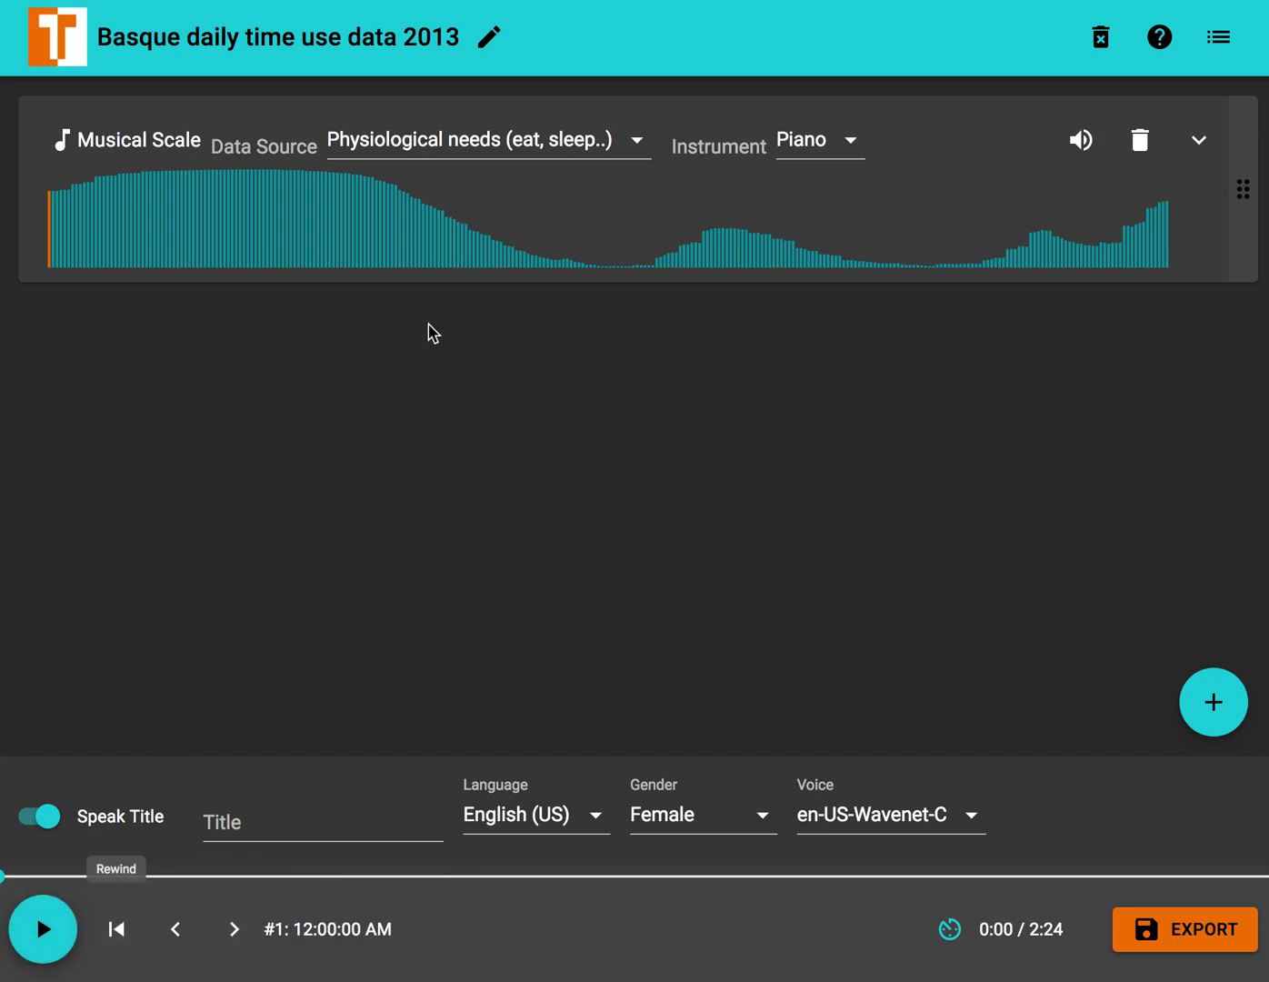
click(405, 239)
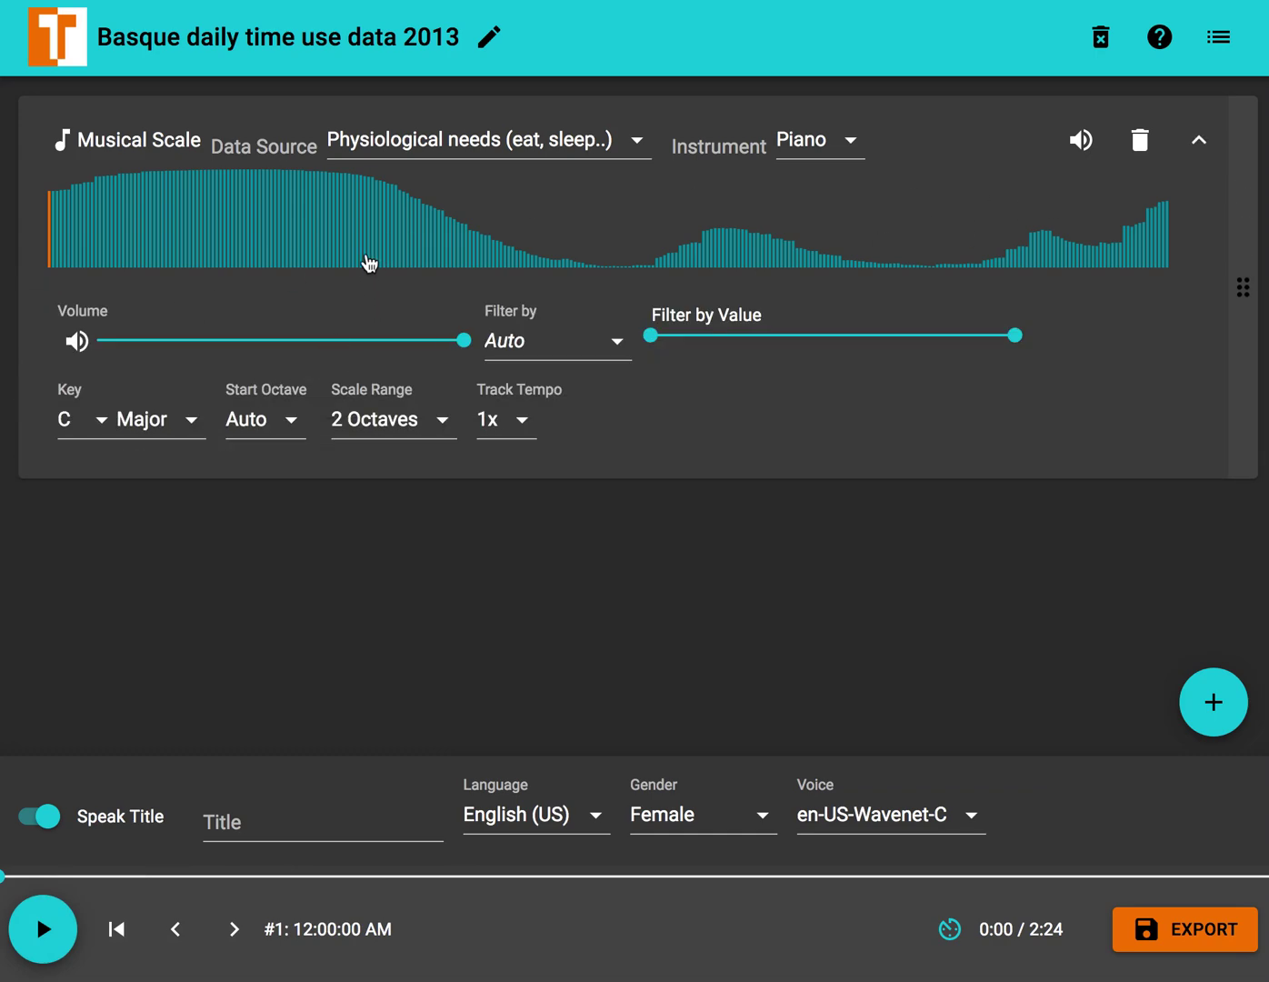
- Switch the track's instrument to Glockenspiel and play its first four seconds
click(817, 147)
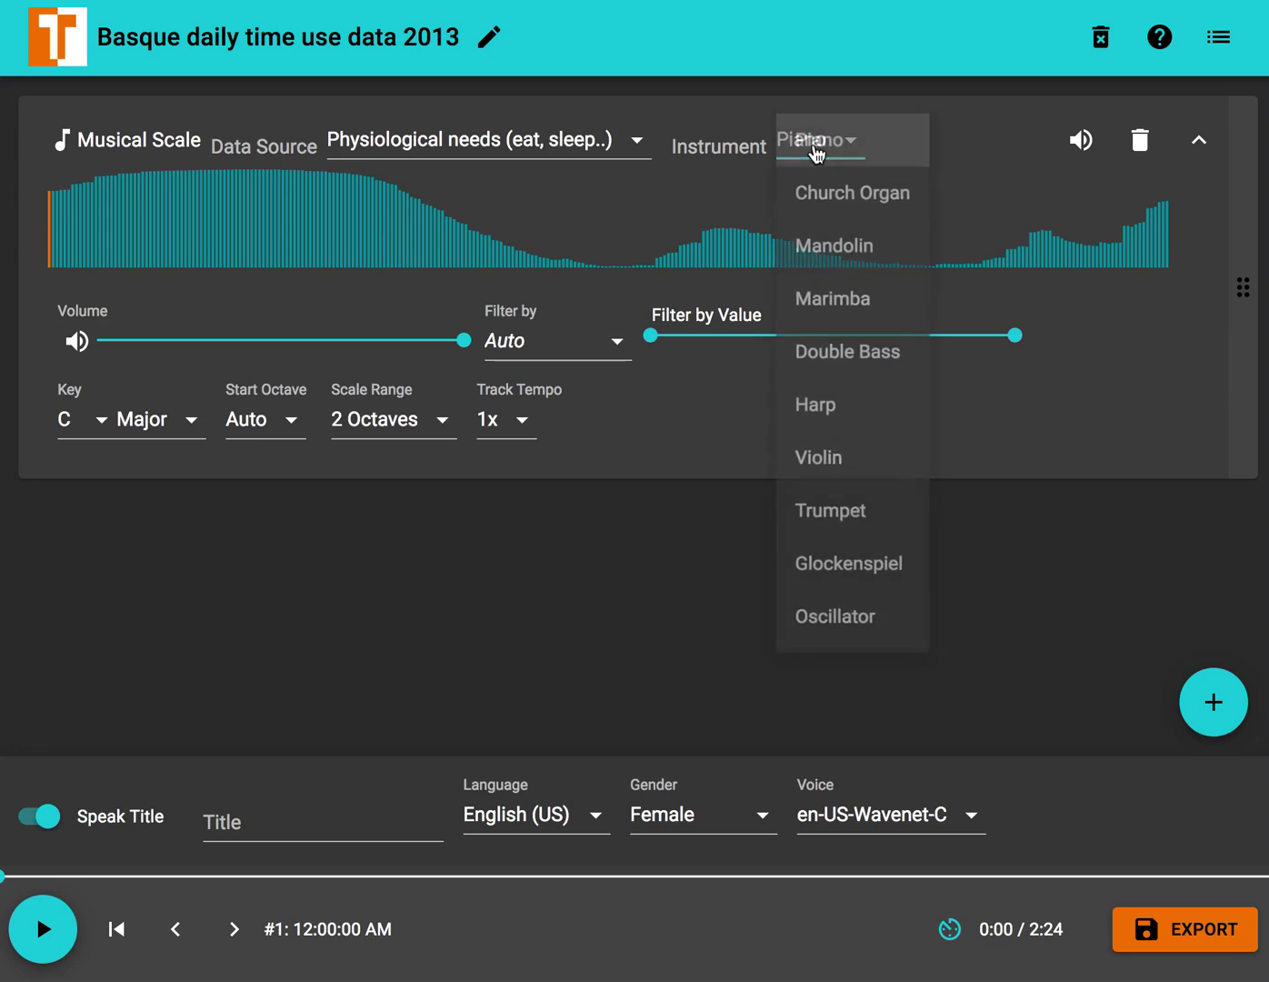
click(833, 604)
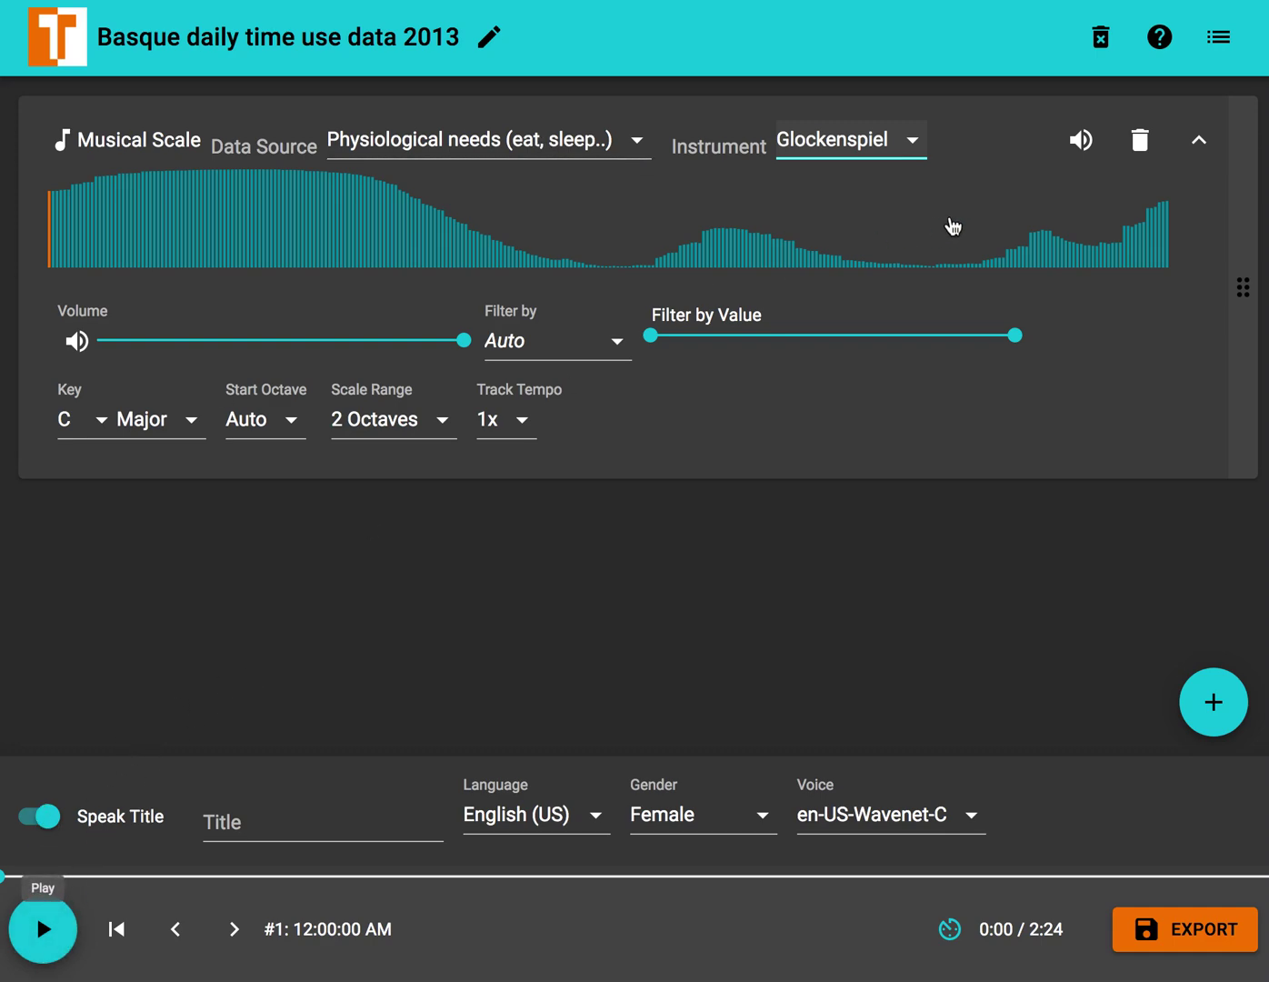
click(908, 139)
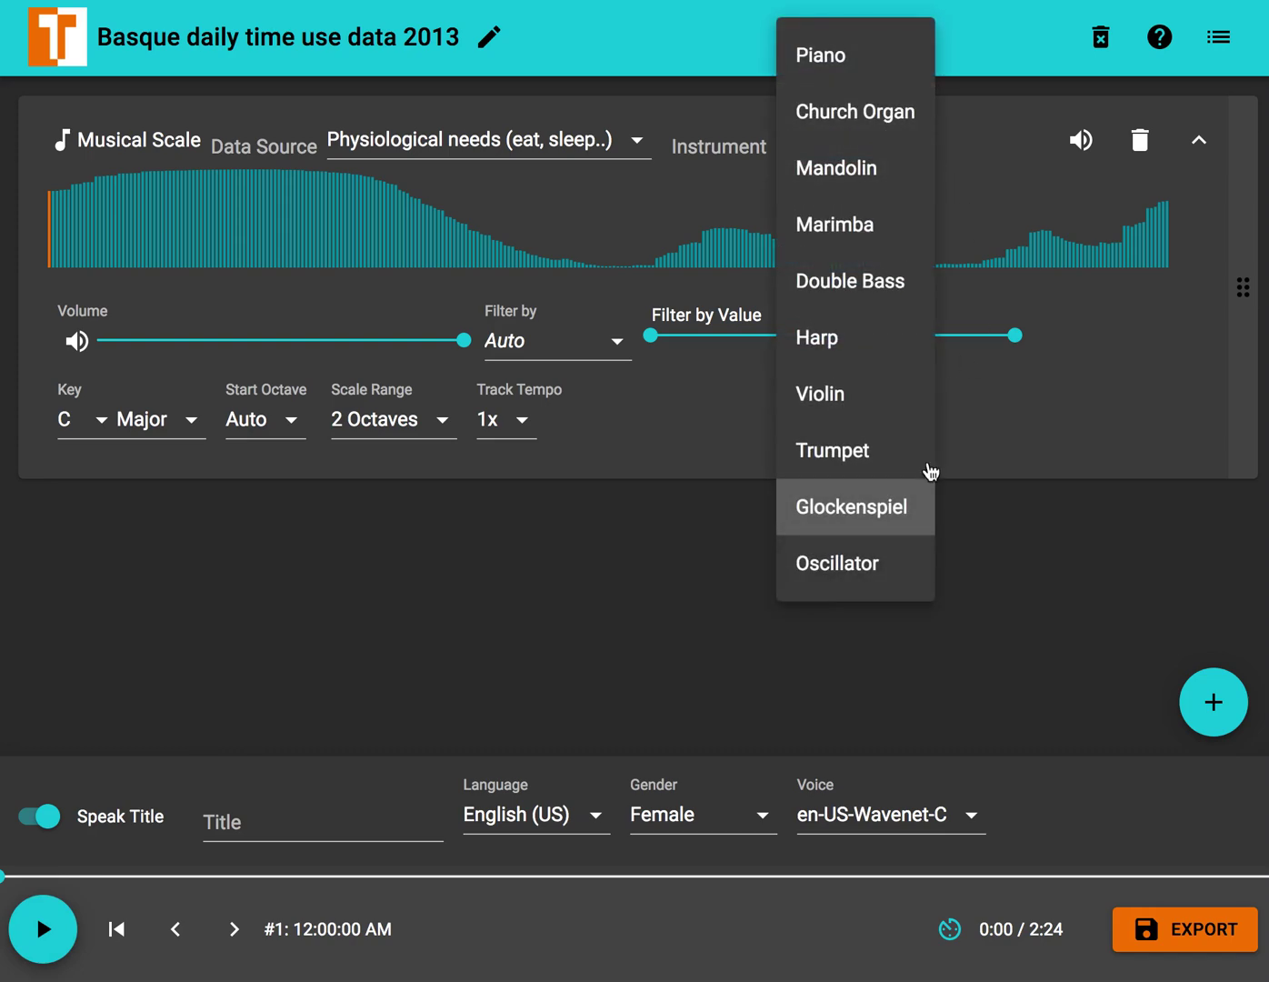
click(1118, 519)
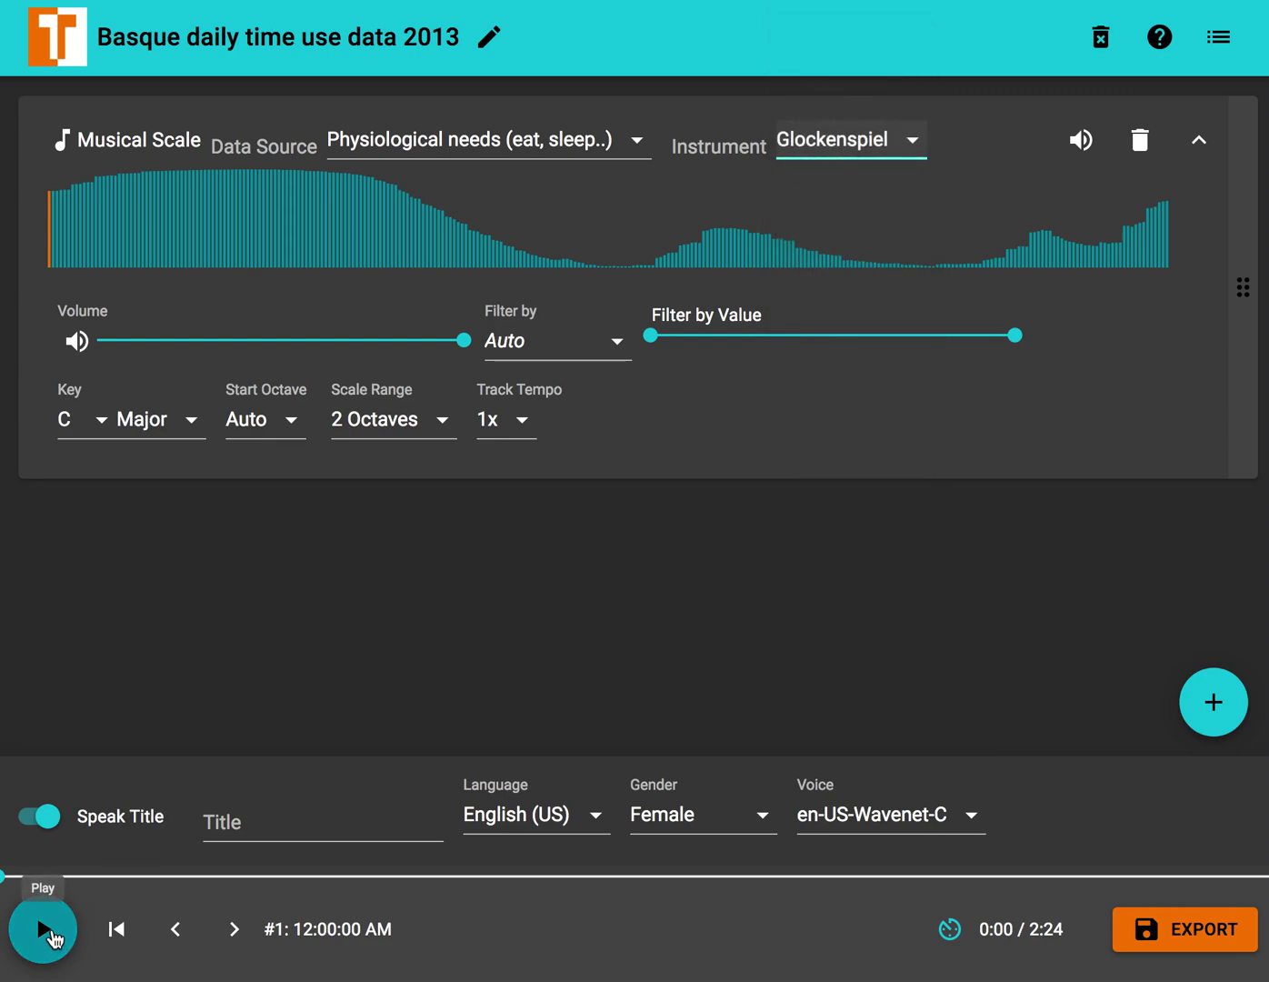
click(42, 928)
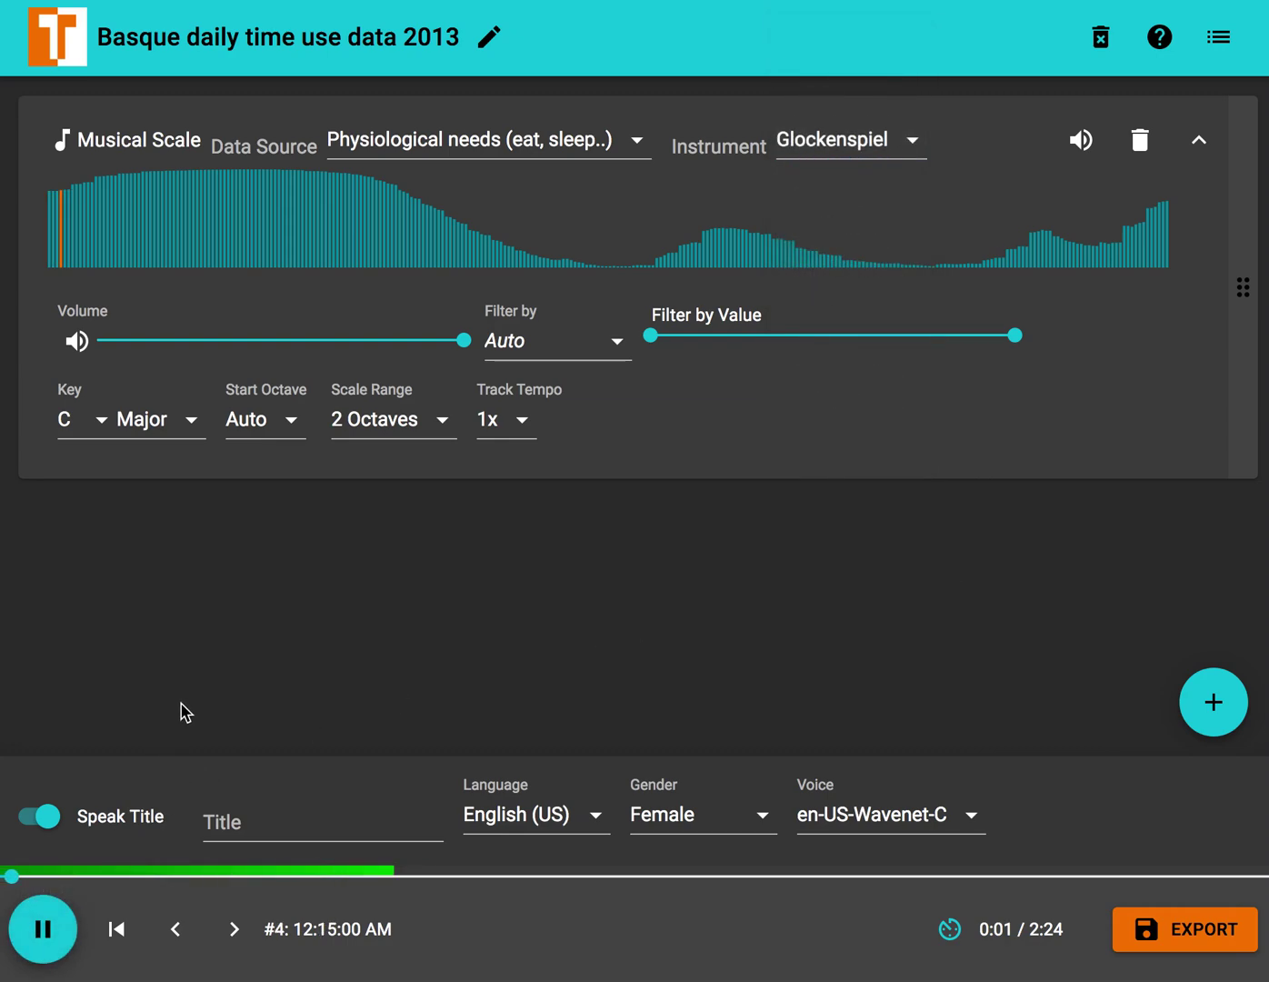
click(46, 936)
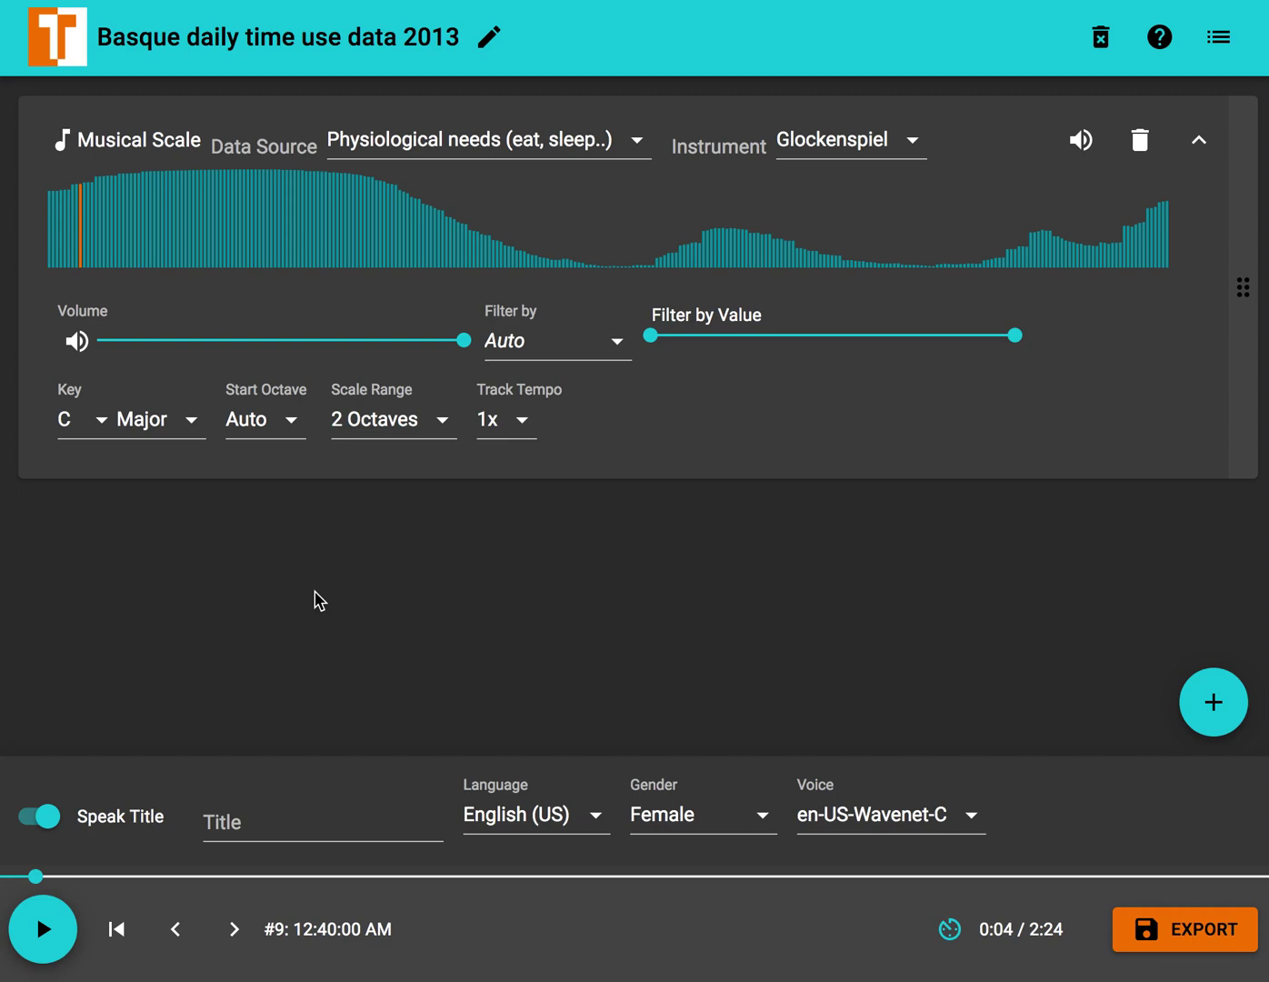
- Set Scale Range to 3 Octaves, play it from the beginning, then return the playhead to start
click(367, 427)
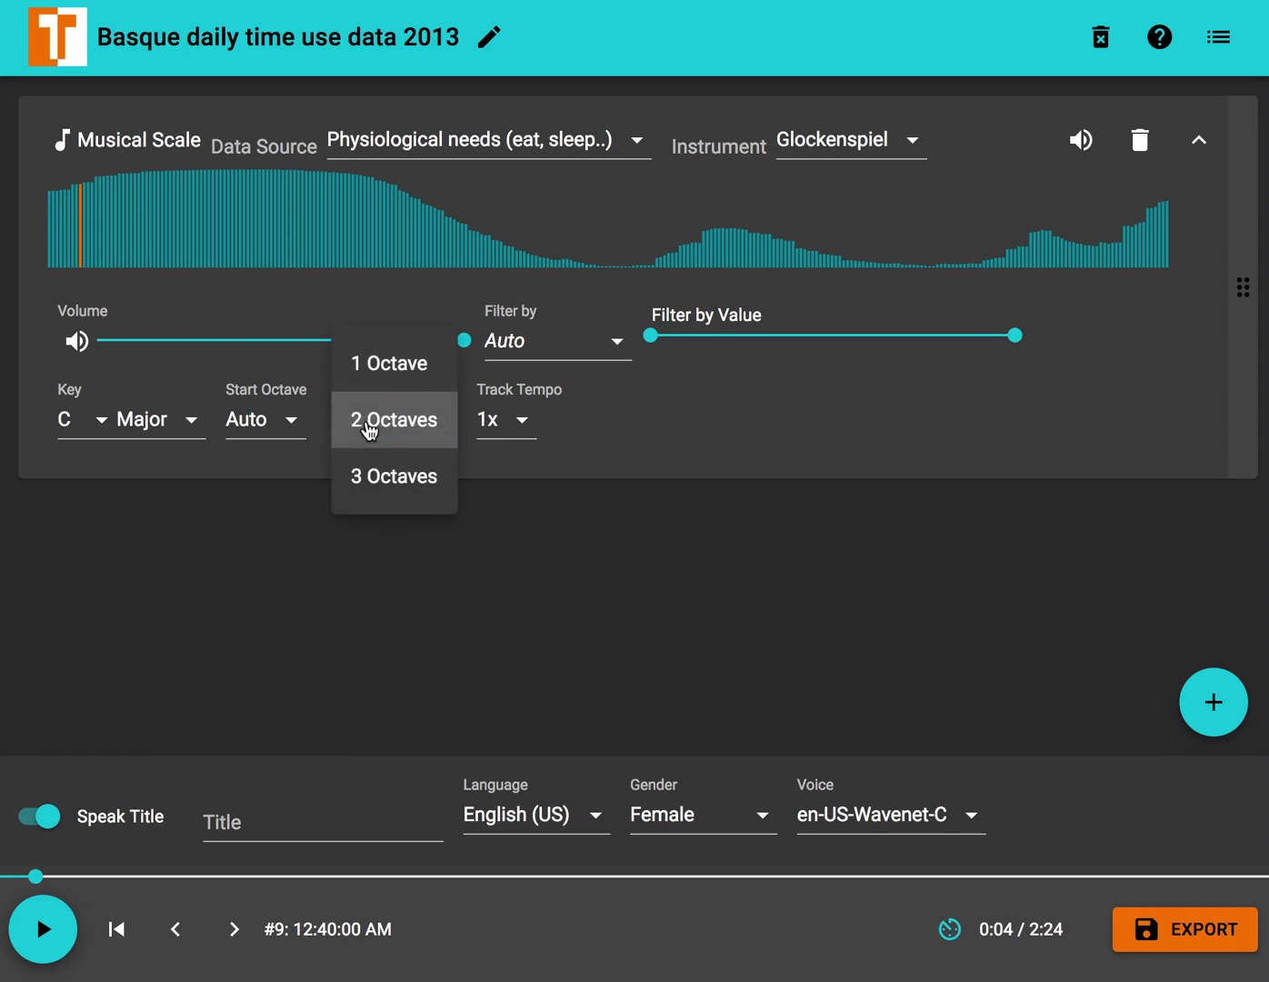
click(368, 479)
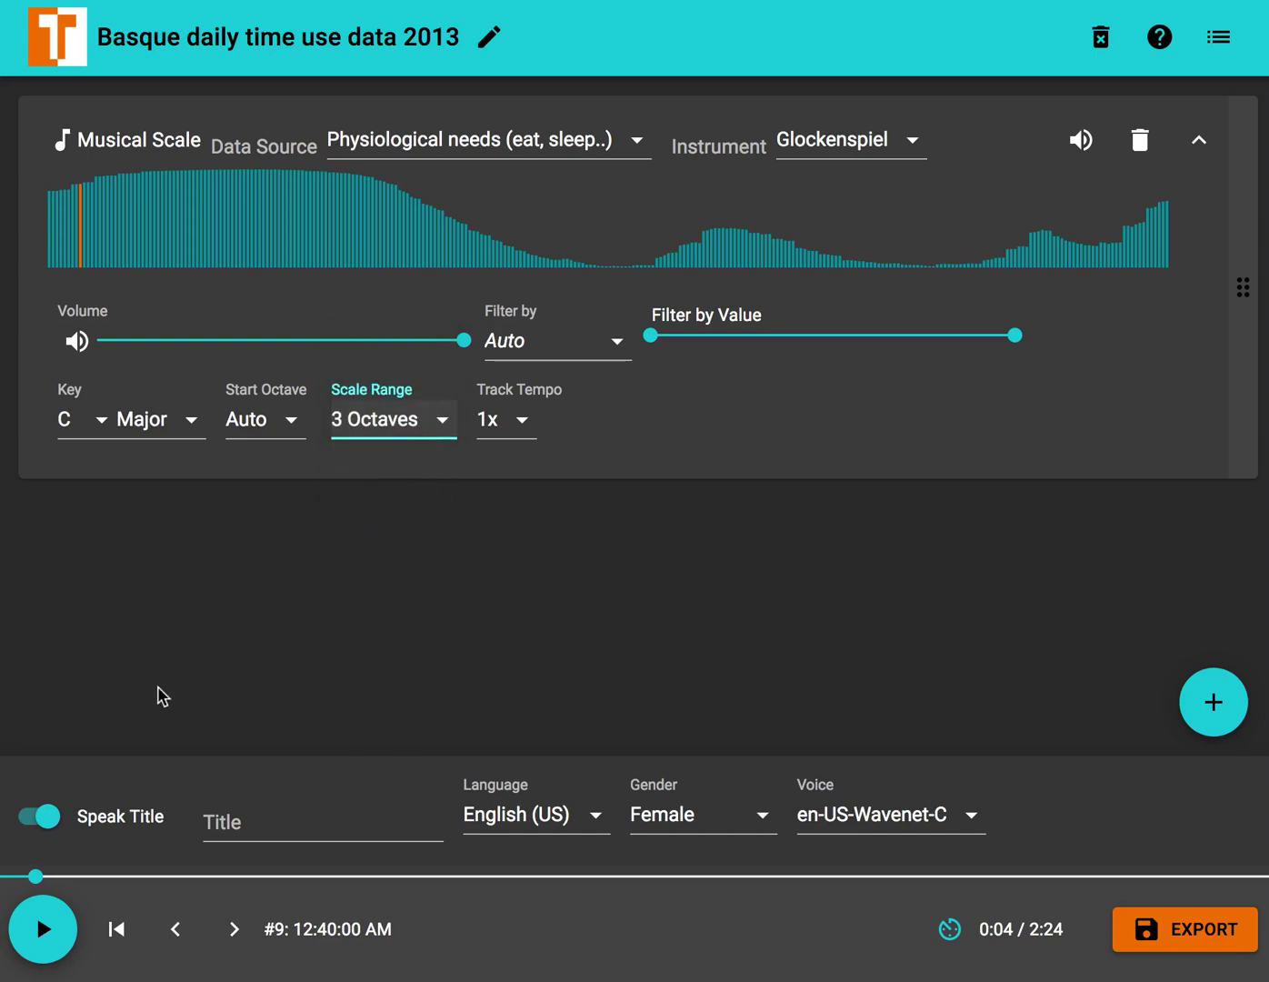
click(113, 928)
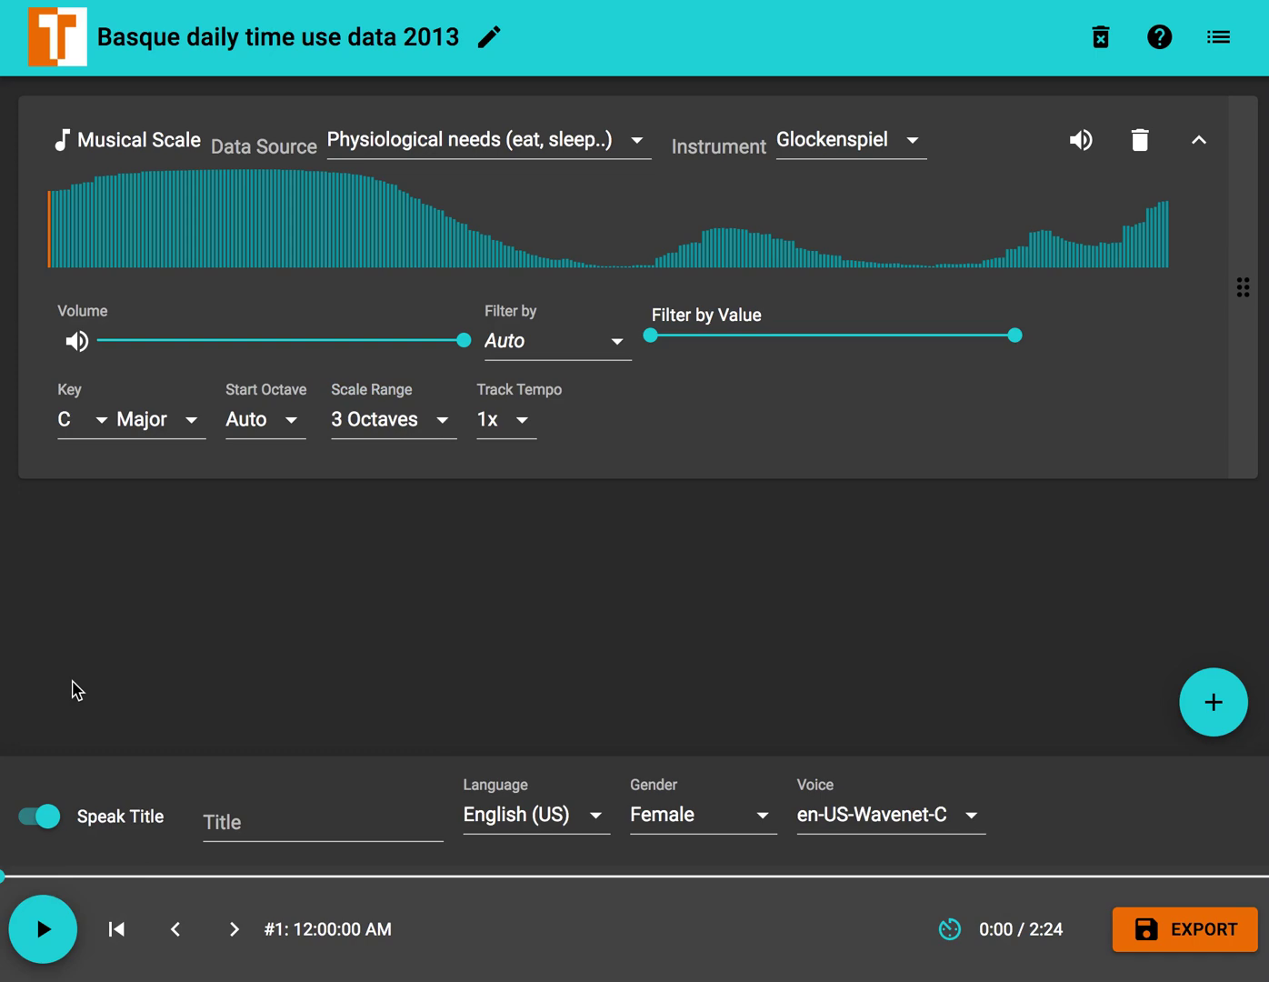
click(41, 931)
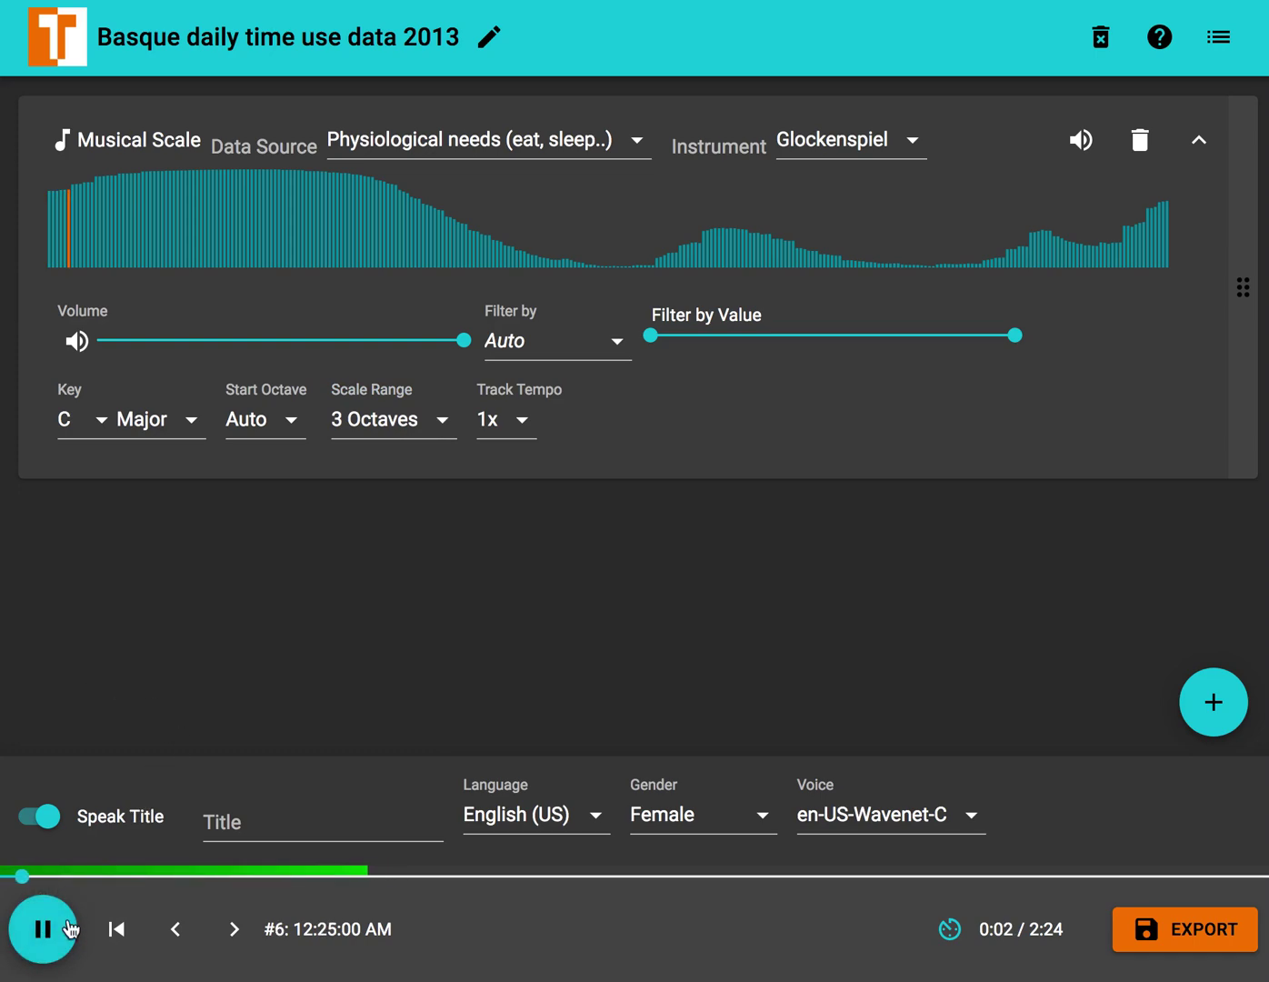
click(49, 946)
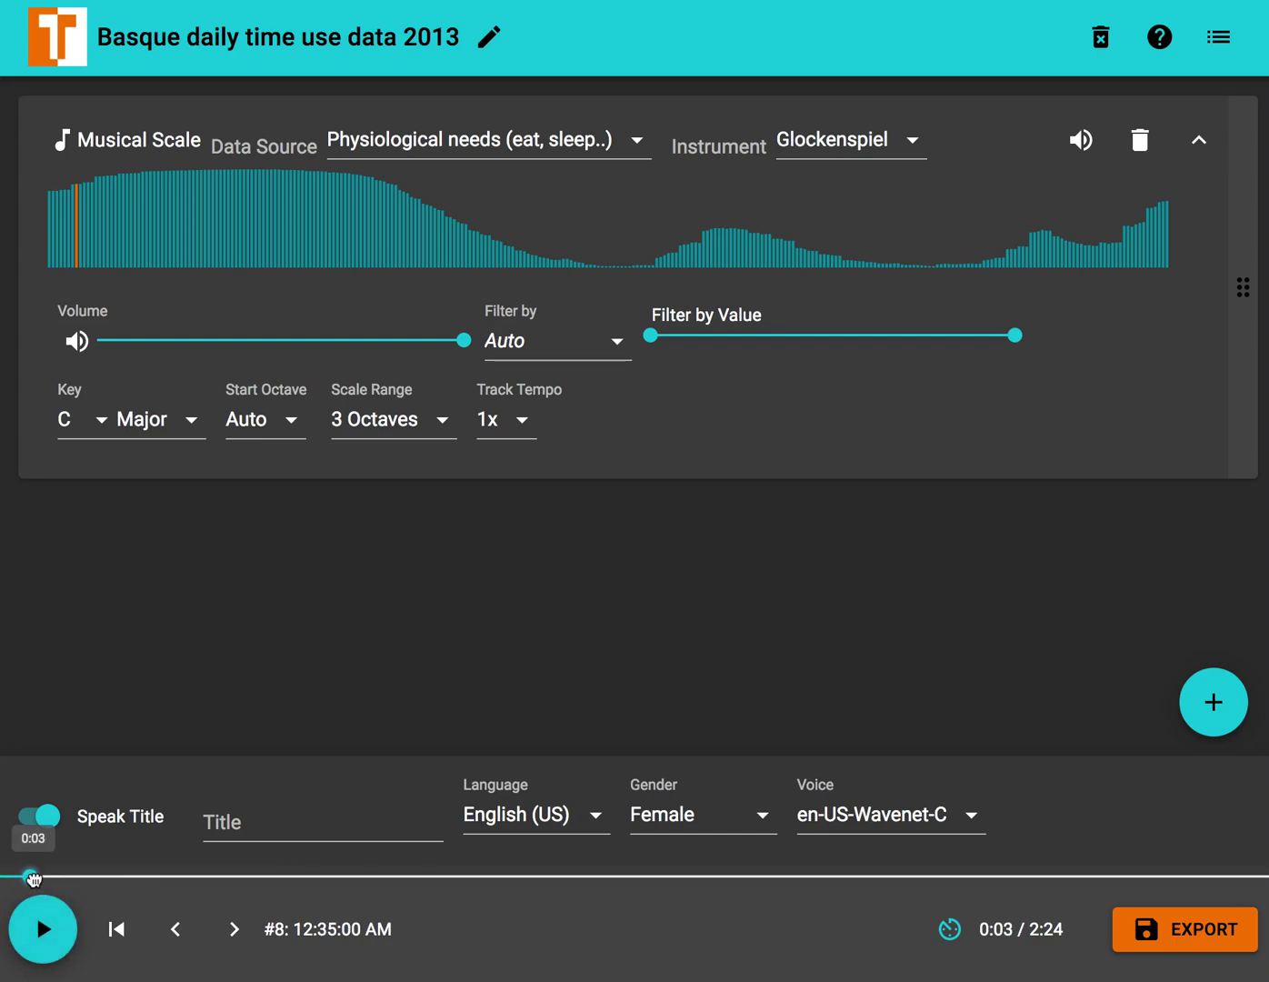
drag(32, 877, 2, 877)
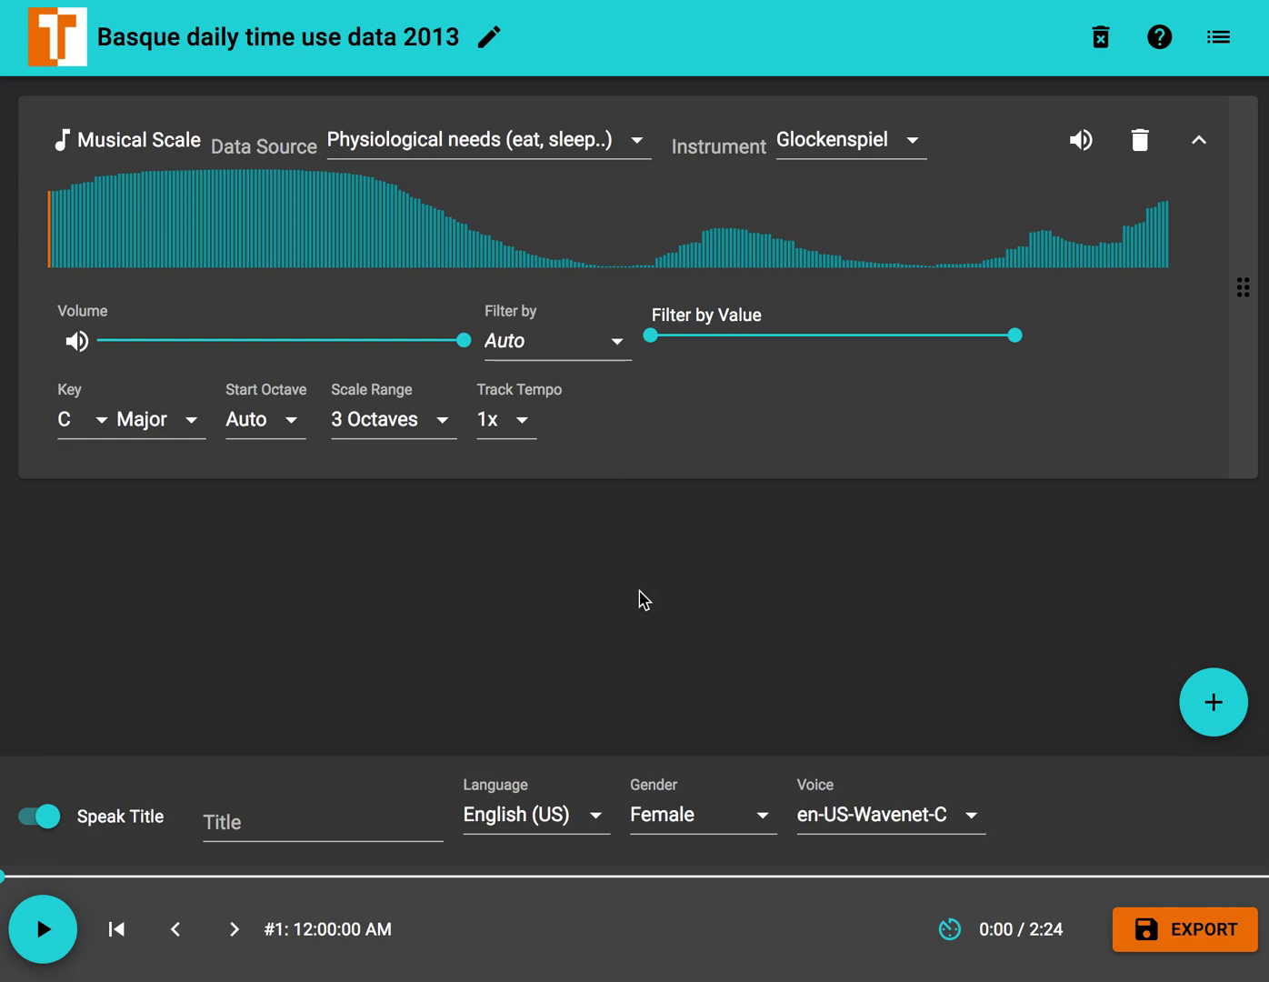
- Try raising the Filter by Value lower limit, then reset it to the minimum
mouse_move(650, 337)
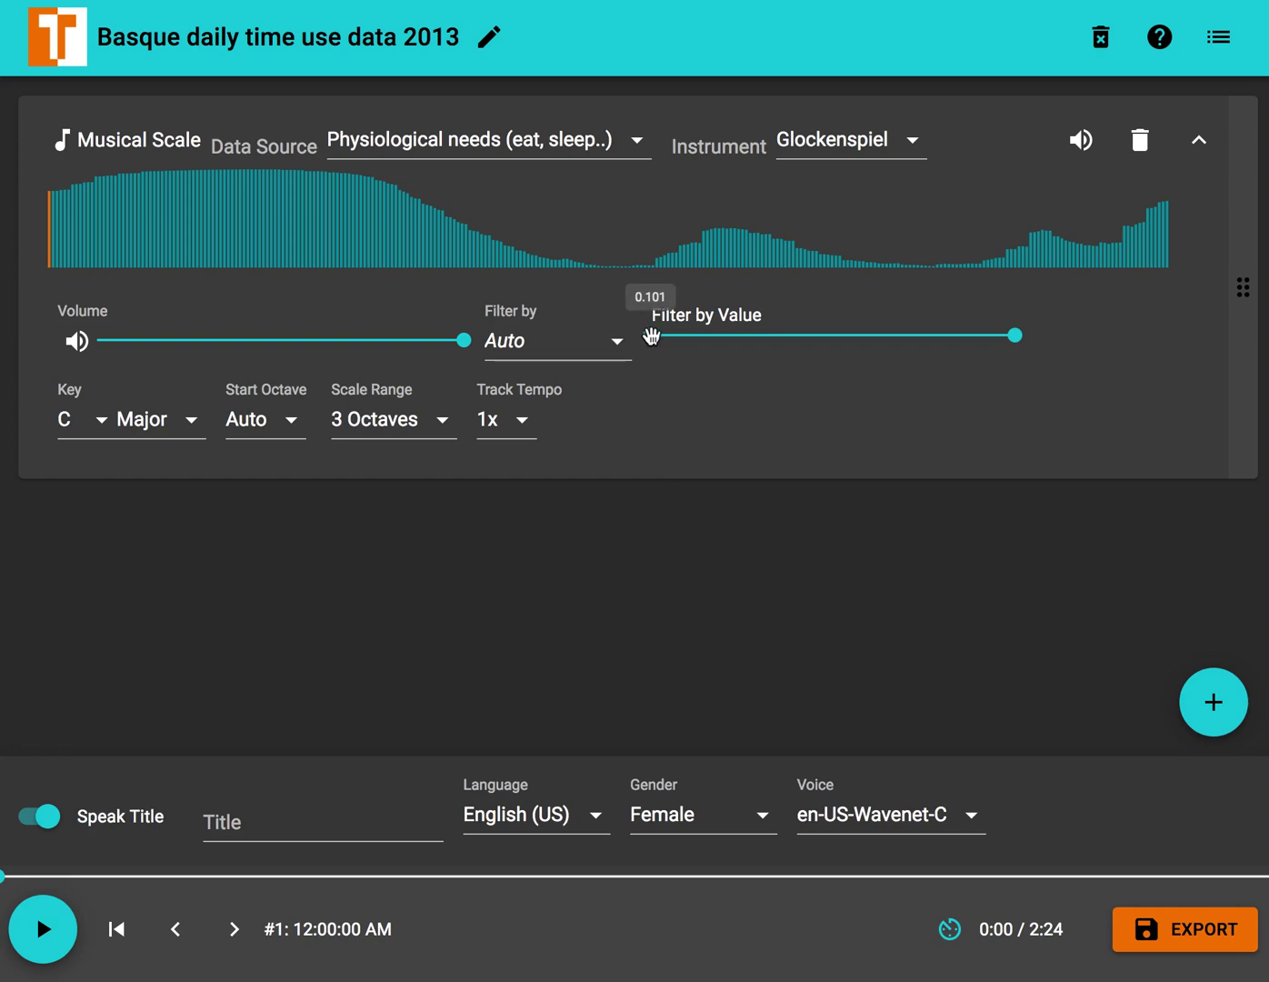
drag(653, 336, 804, 334)
mouse_move(1013, 337)
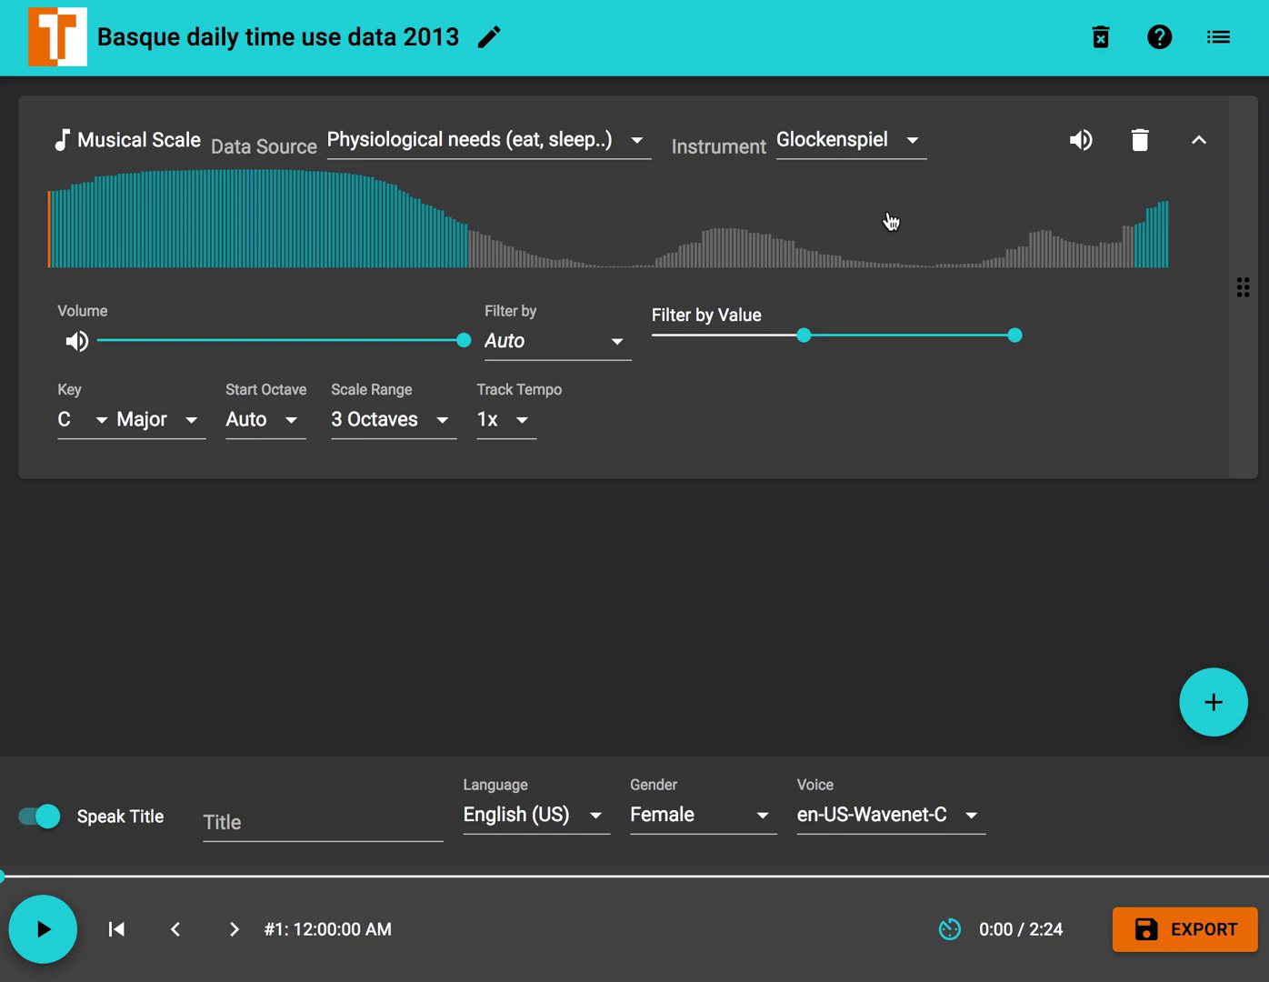
drag(804, 335, 651, 339)
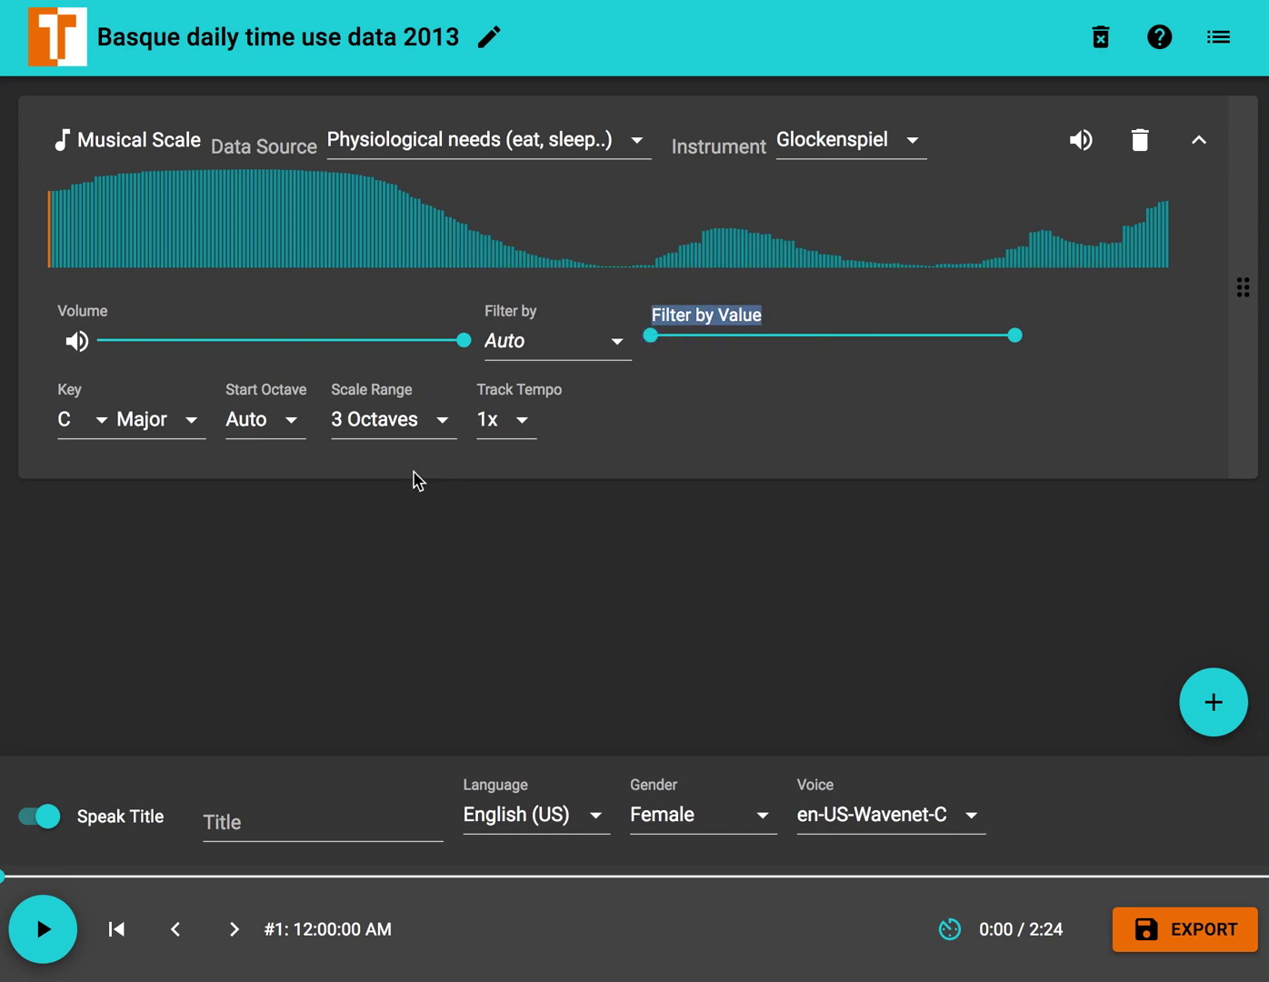
- Set the Track Tempo to 2x after briefly trying 4x
click(520, 423)
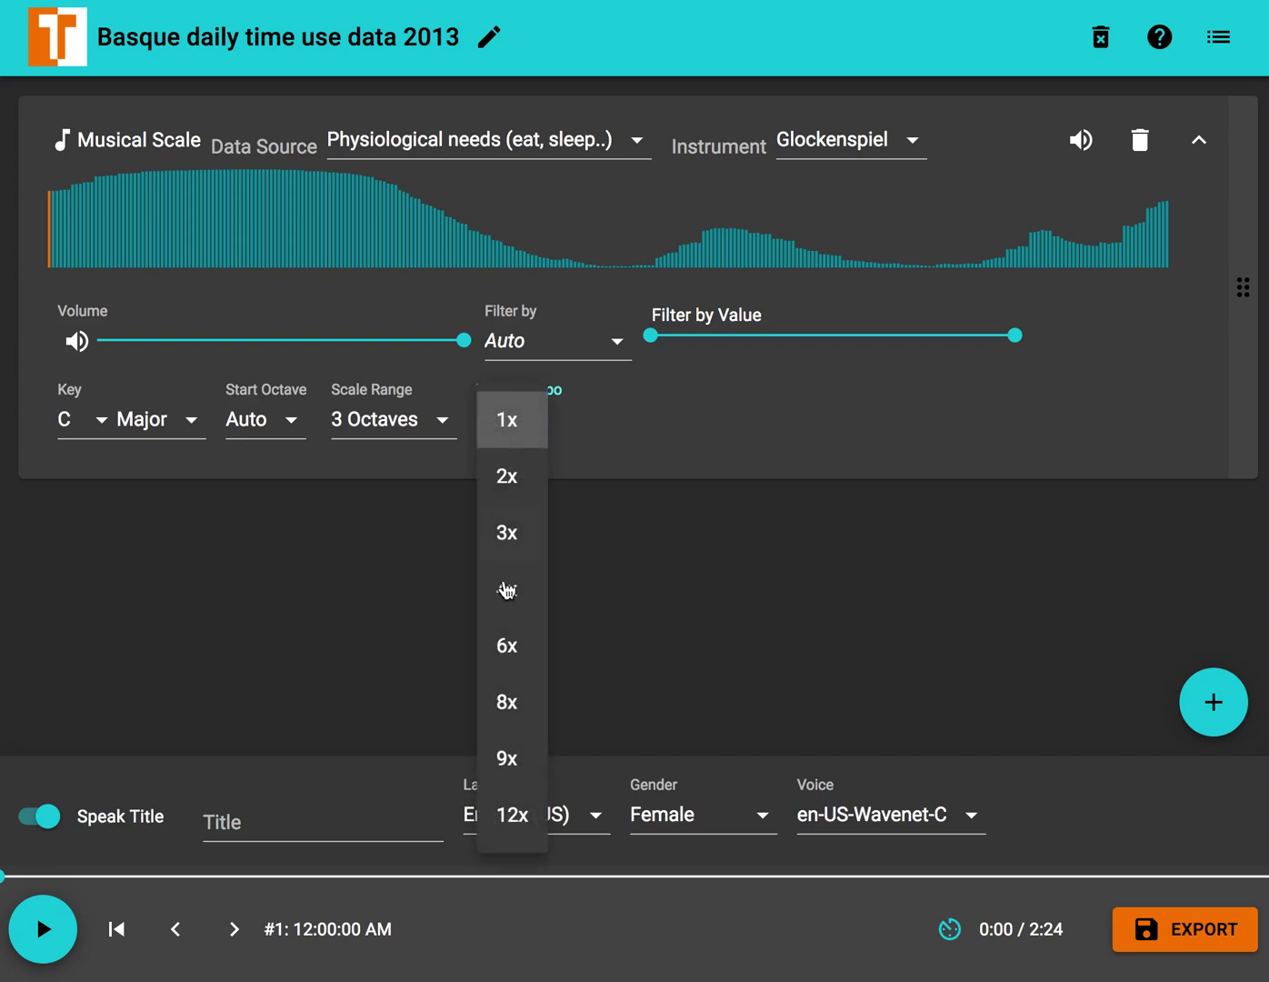
click(516, 598)
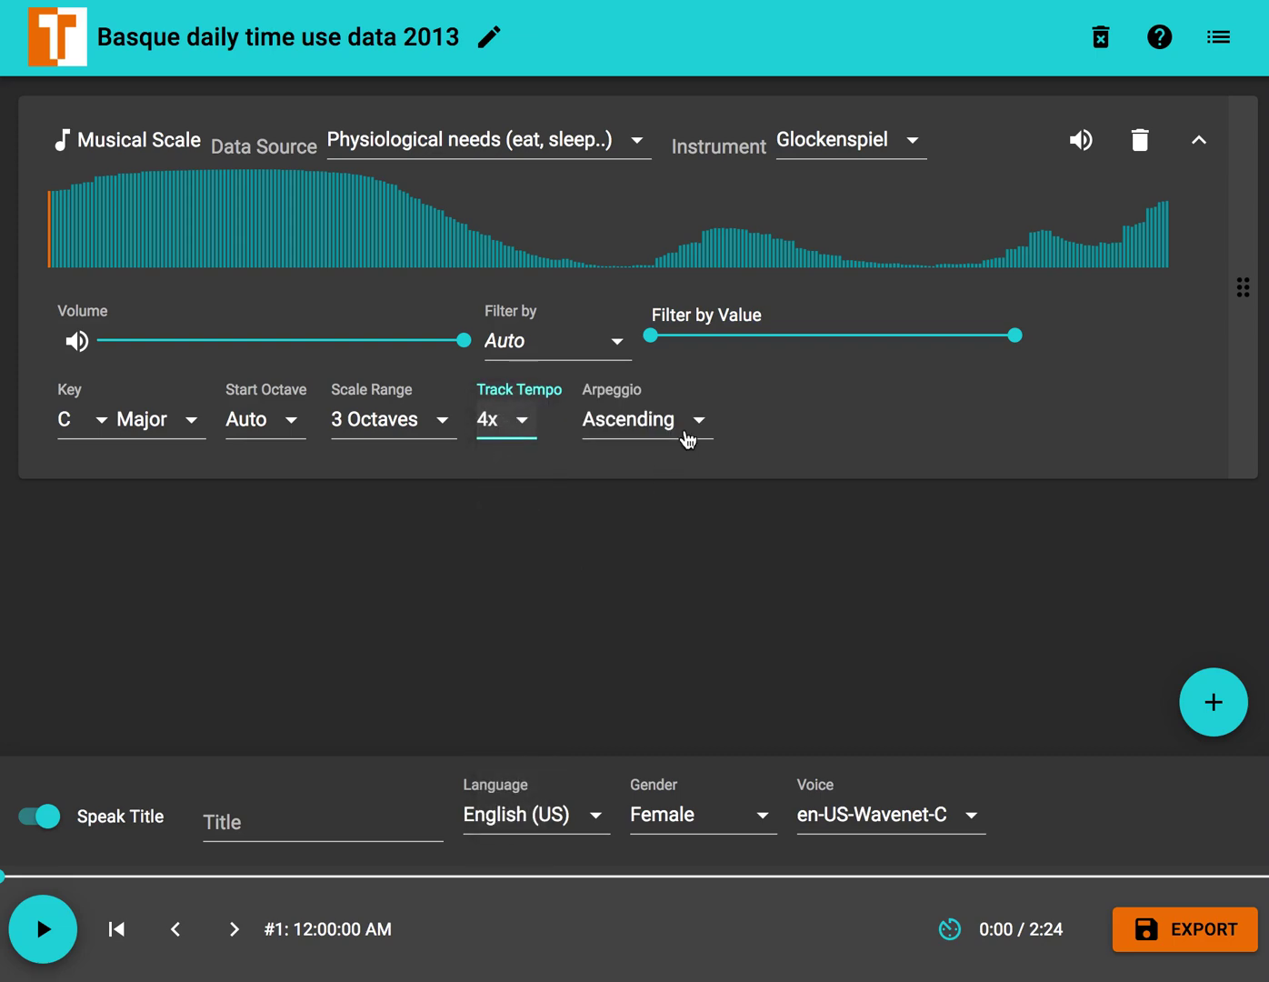
click(534, 429)
click(516, 319)
click(501, 596)
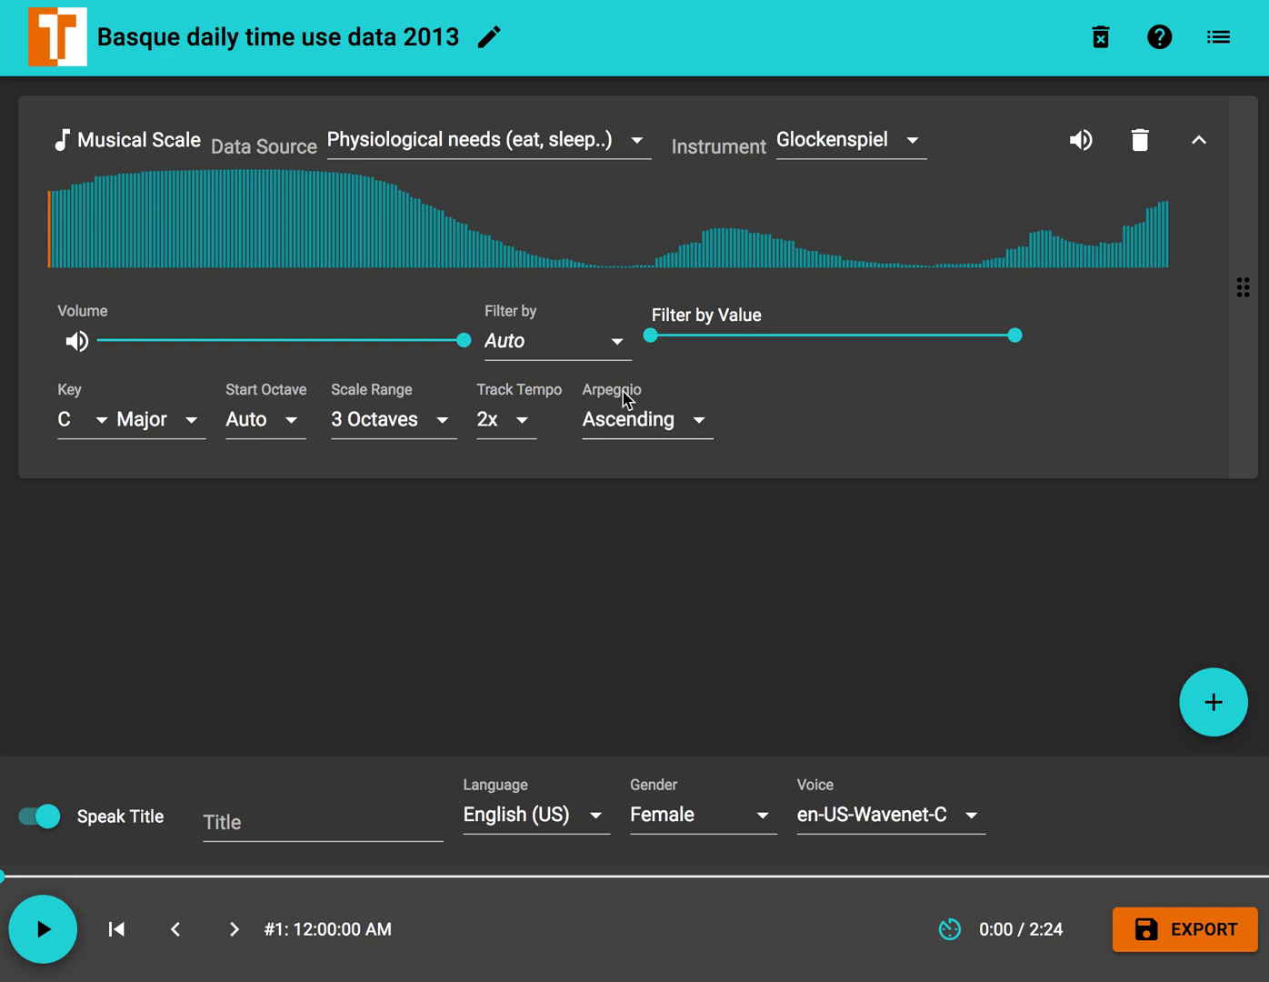
- Play the 2x track, then set the arpeggio to Descending and preview it from the start
click(45, 929)
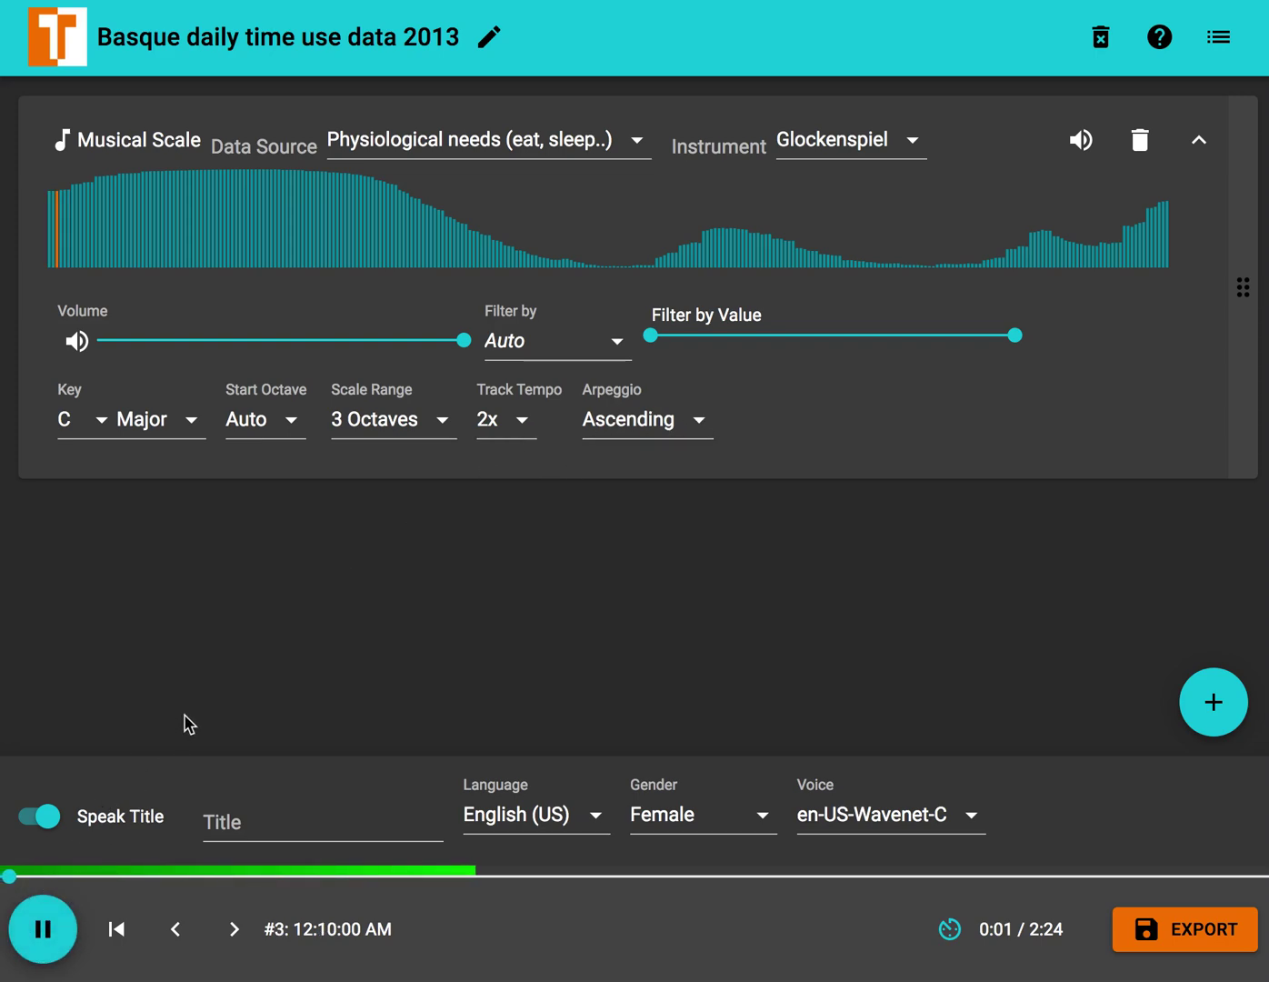
click(54, 958)
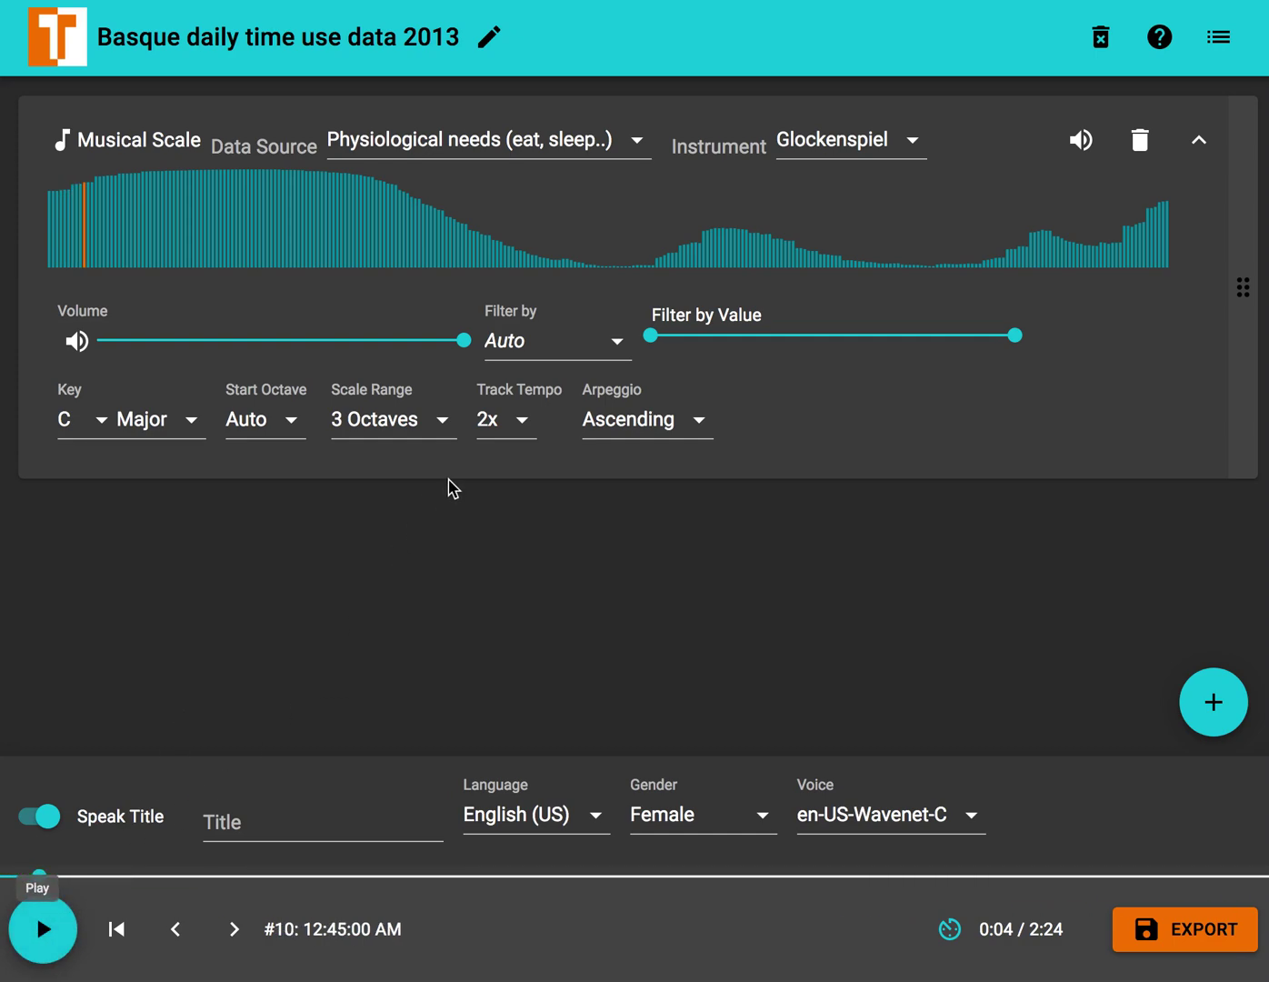
click(658, 434)
click(648, 477)
click(43, 936)
click(43, 937)
click(115, 929)
click(44, 936)
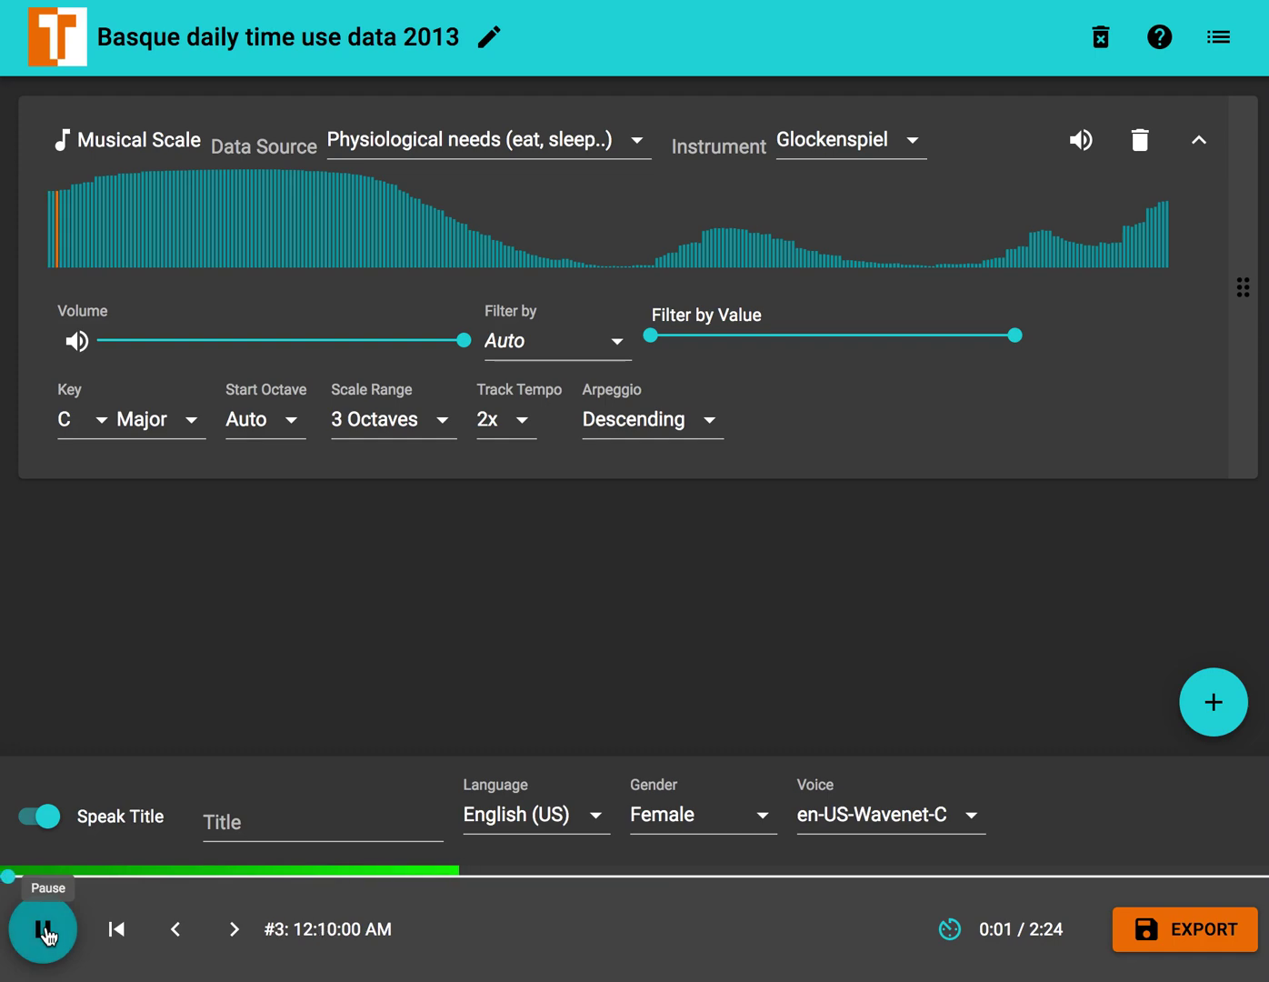
click(44, 932)
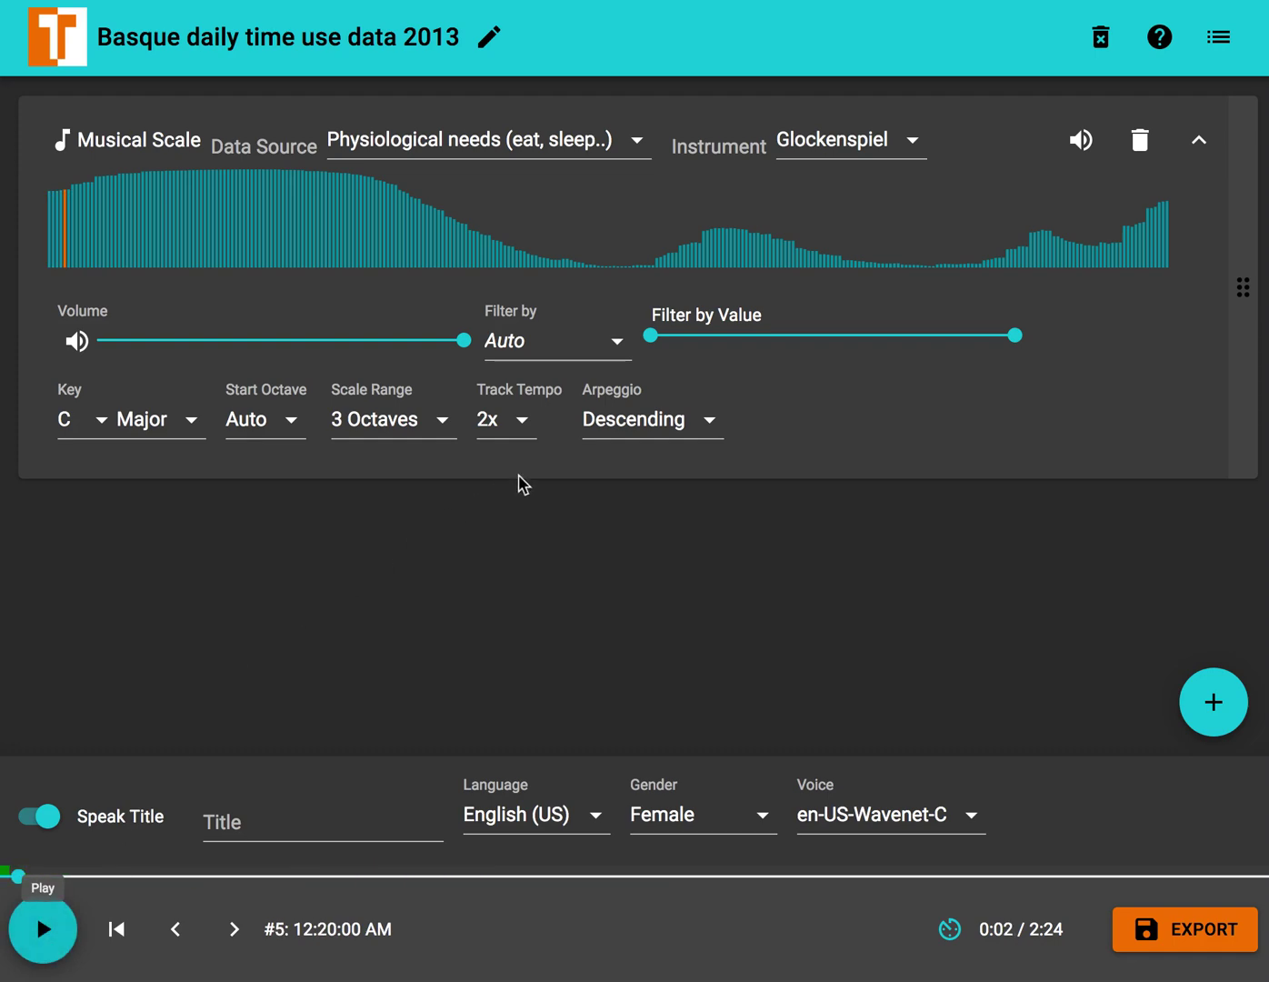
- Change Track Tempo to 4x, preview from the start, and return the playhead to start
click(496, 426)
click(508, 534)
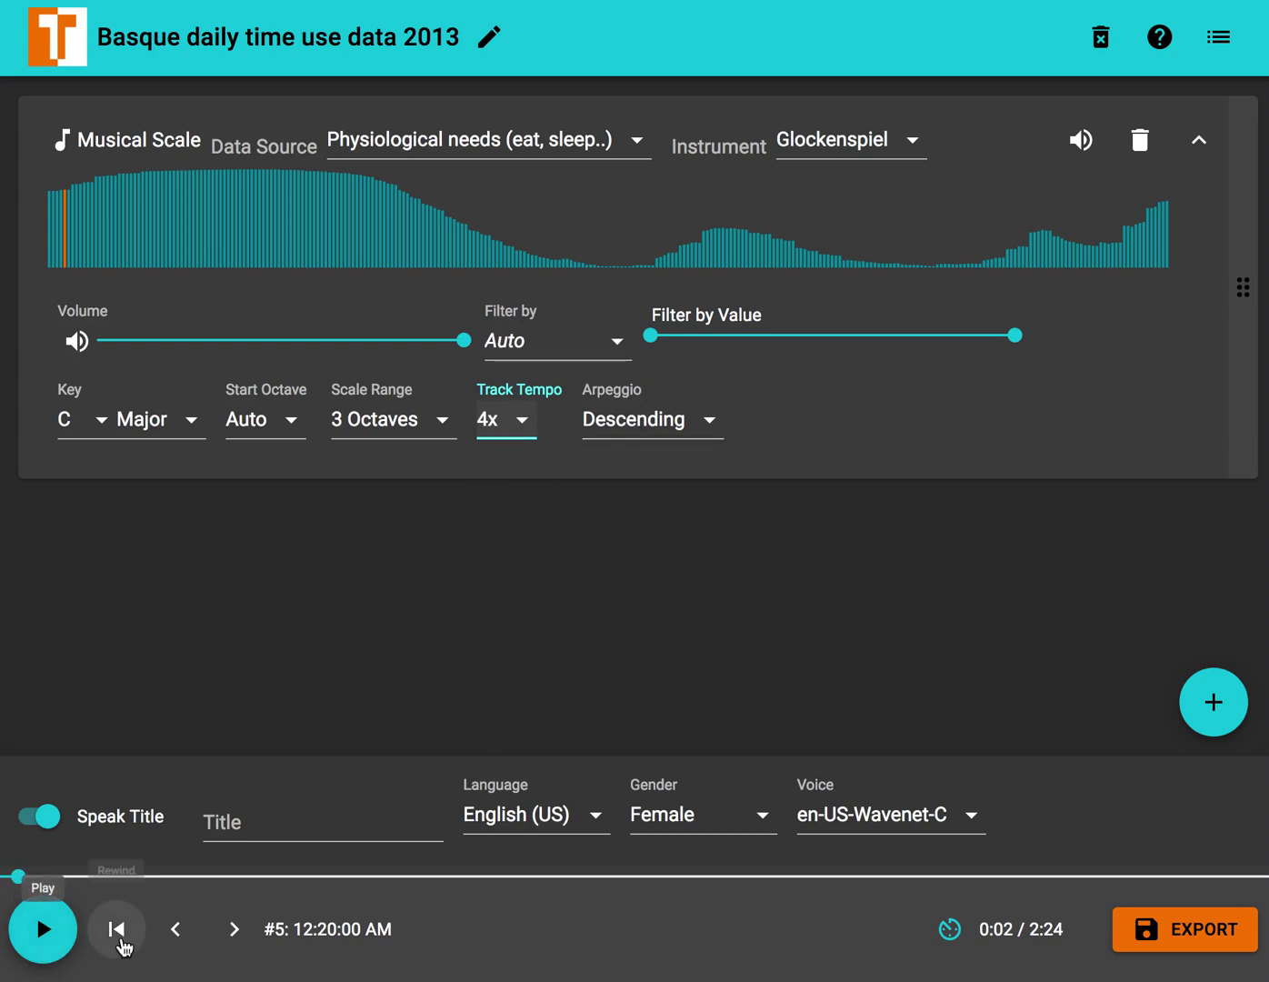
click(118, 935)
click(34, 934)
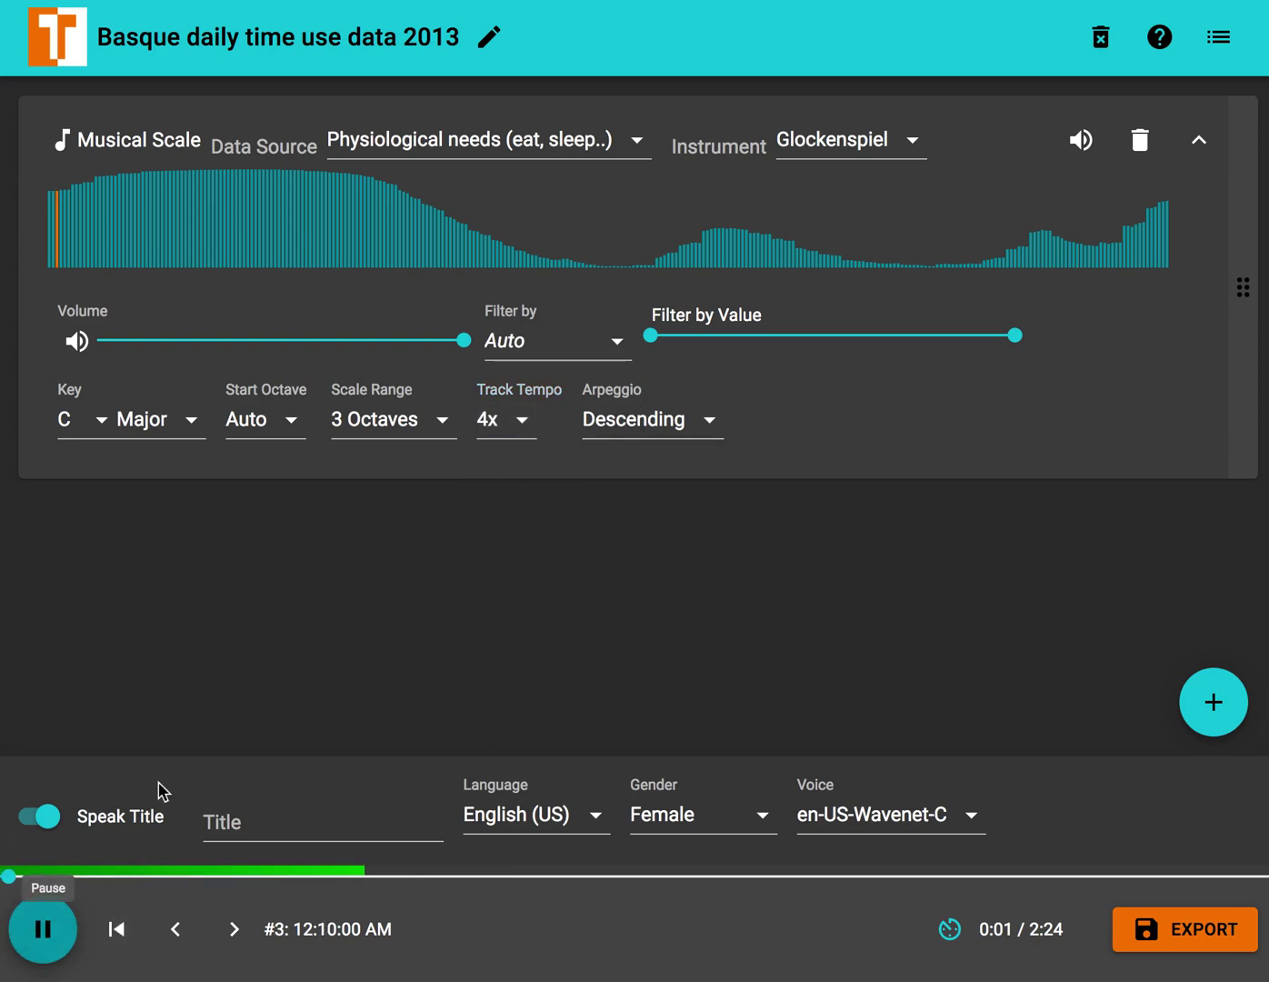
click(61, 932)
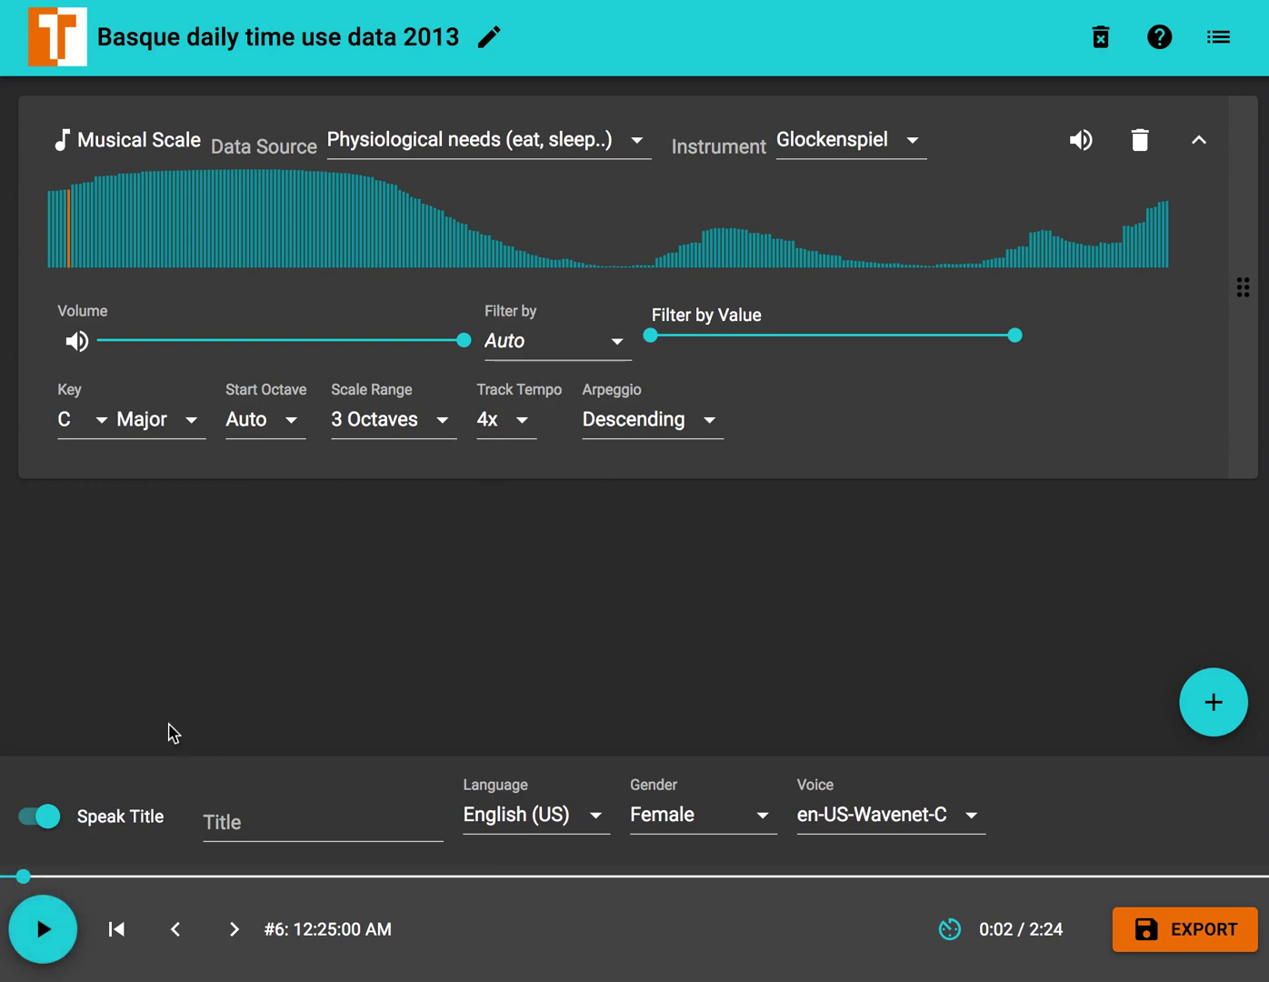
drag(23, 875, 2, 875)
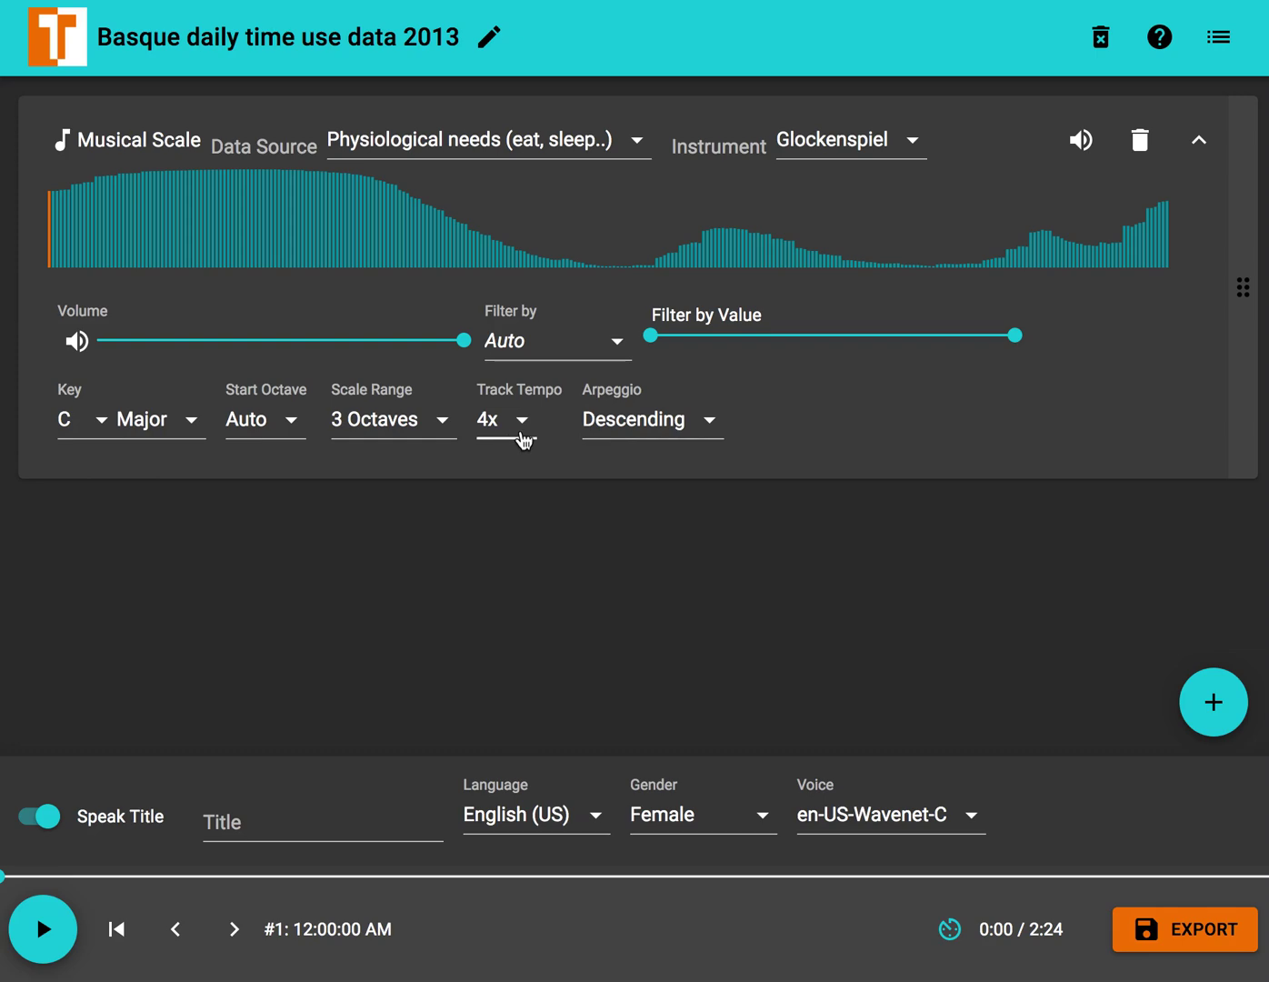
- Set the arpeggio back to Ascending and raise the lower value filter to about 0.8
click(696, 428)
click(691, 368)
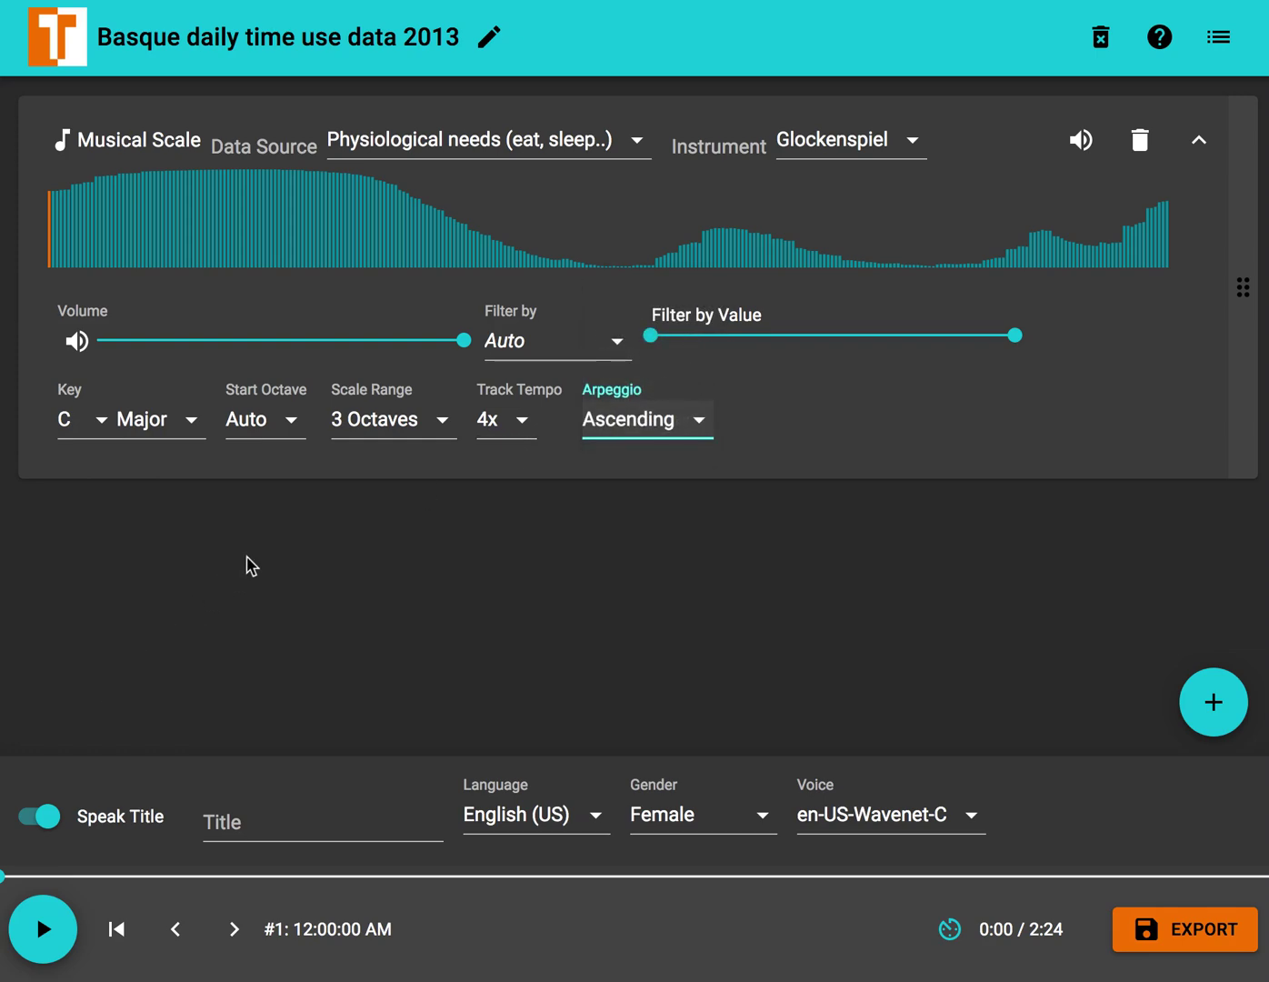
drag(651, 334, 922, 335)
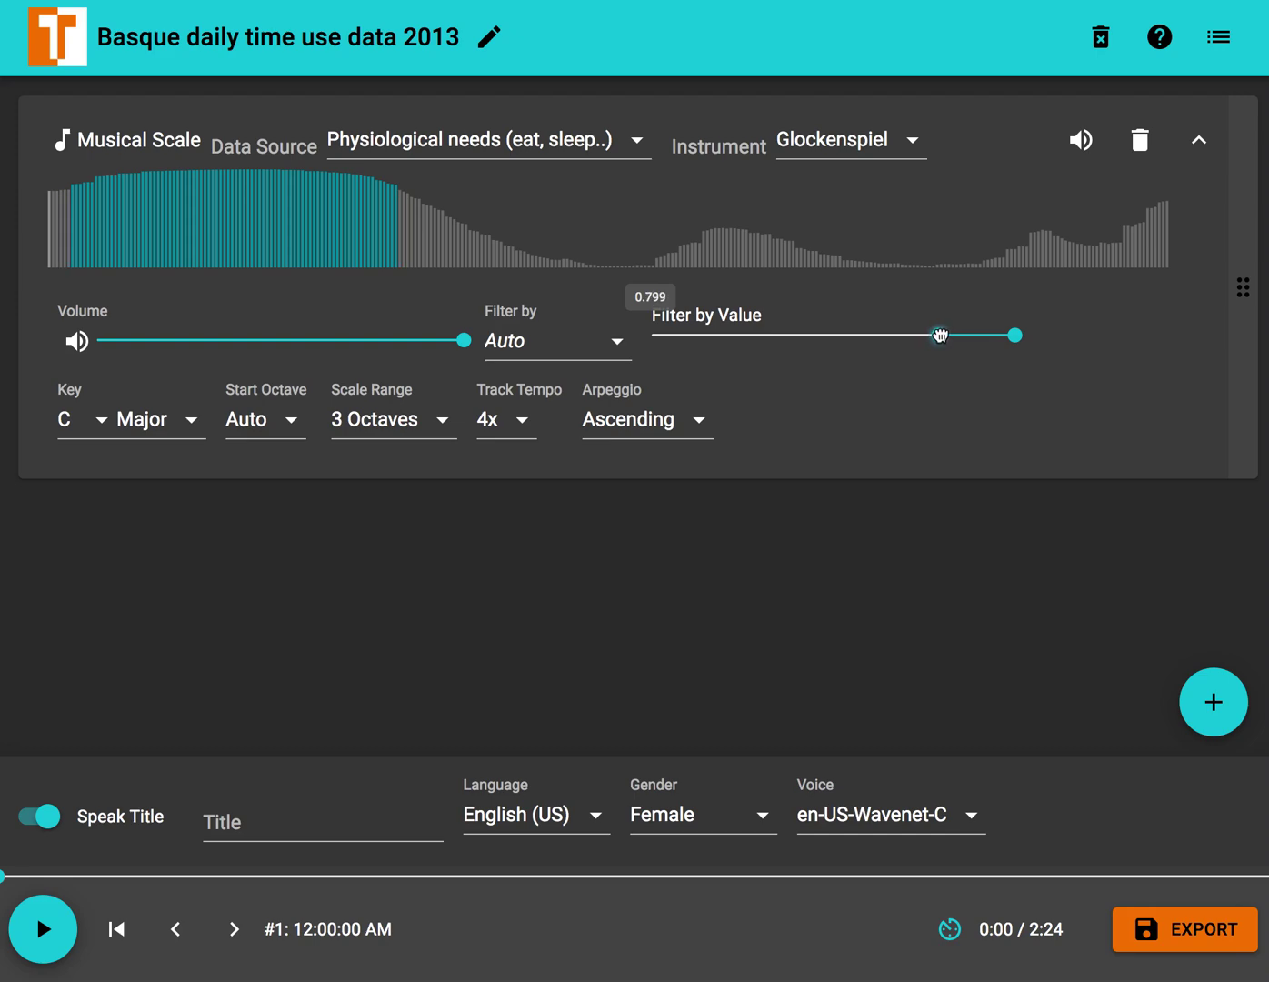
drag(941, 334, 941, 333)
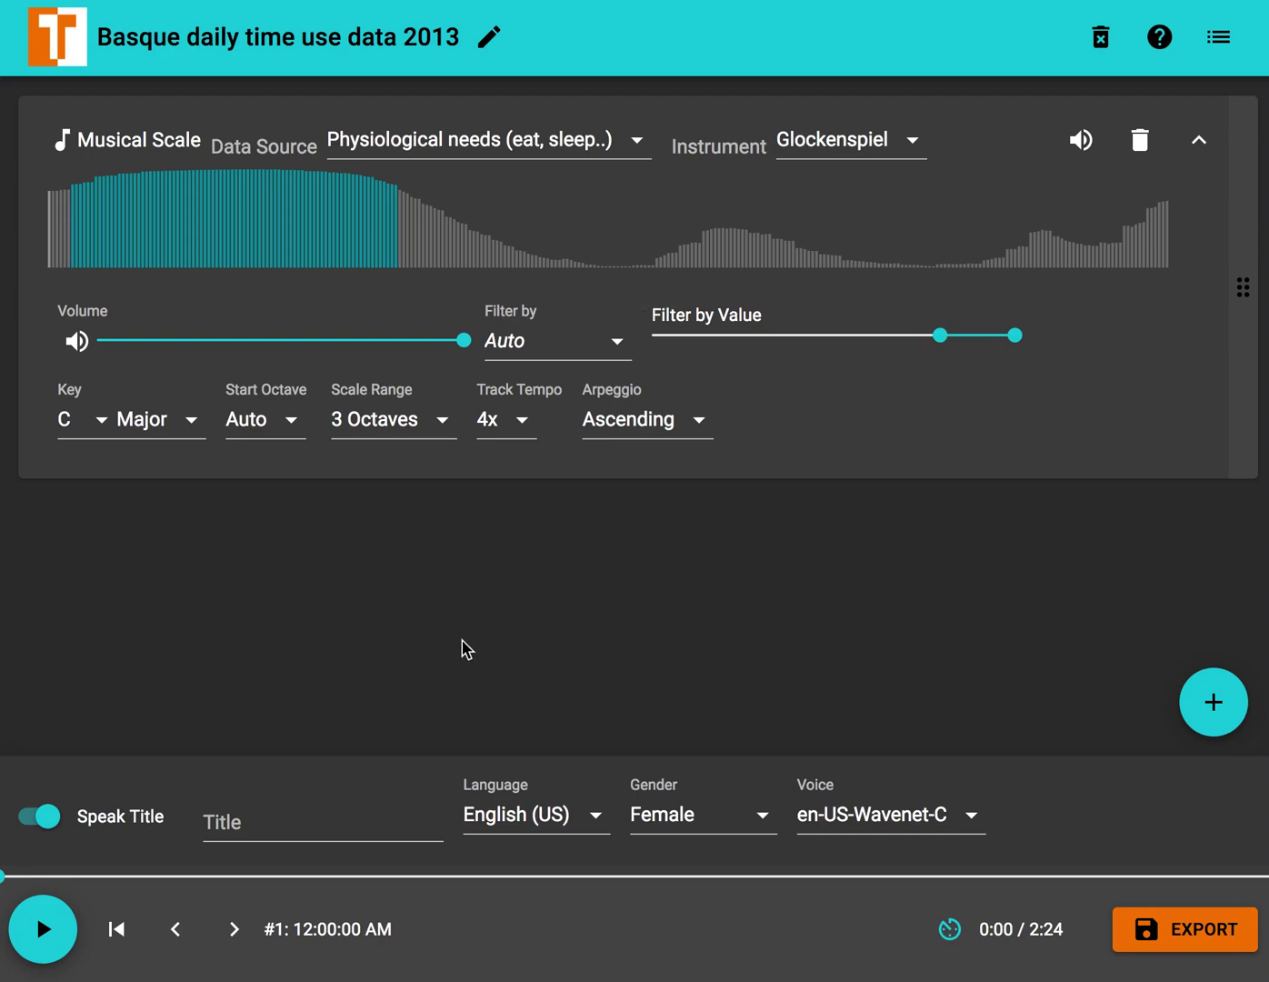
- Play the filtered track, skipping ahead to about 0:22 and 0:42, then rewind to the start
click(34, 936)
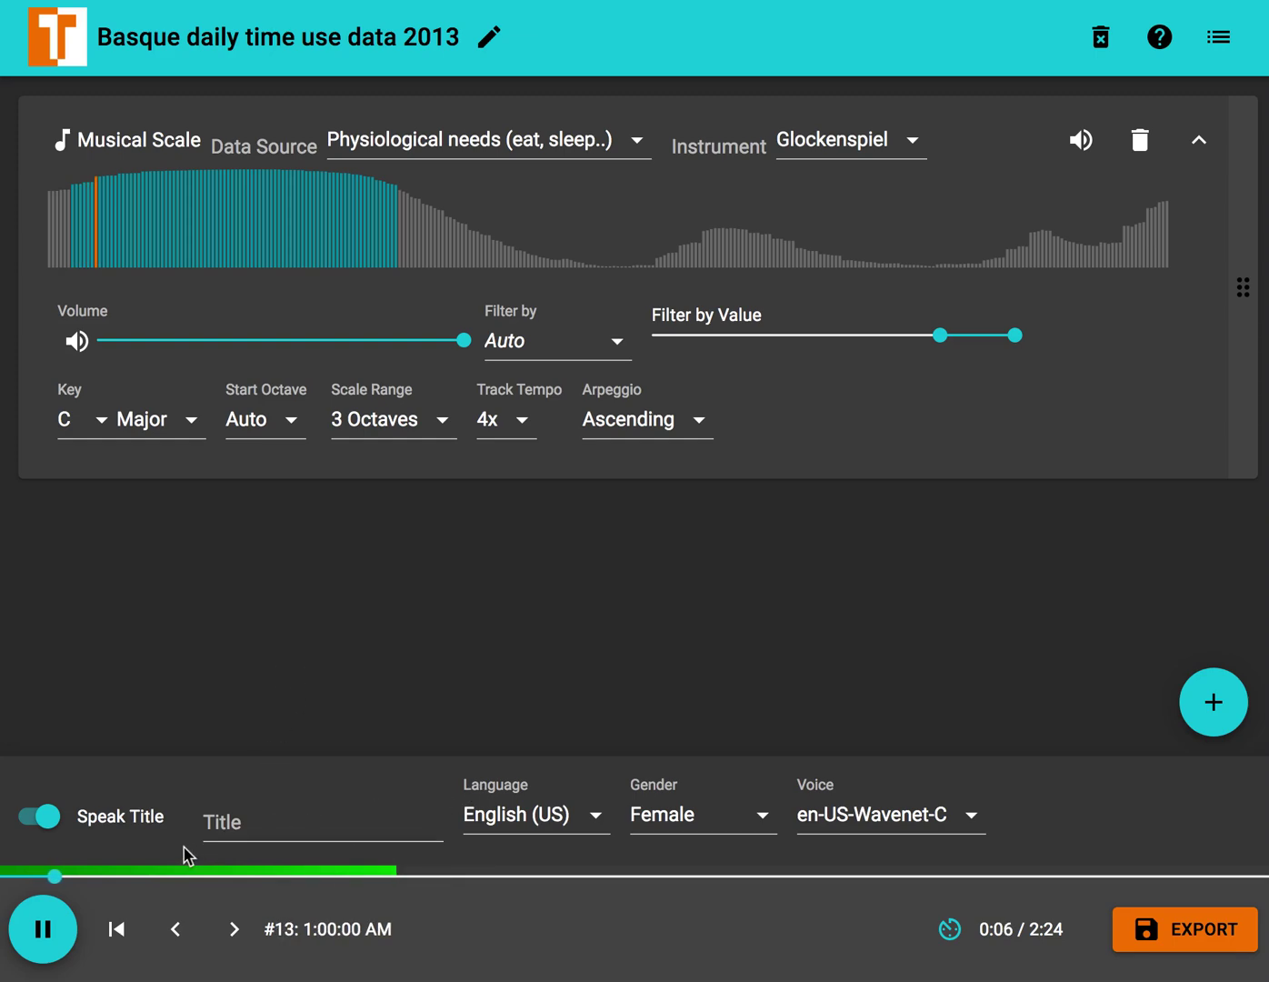
click(196, 875)
drag(205, 876, 369, 876)
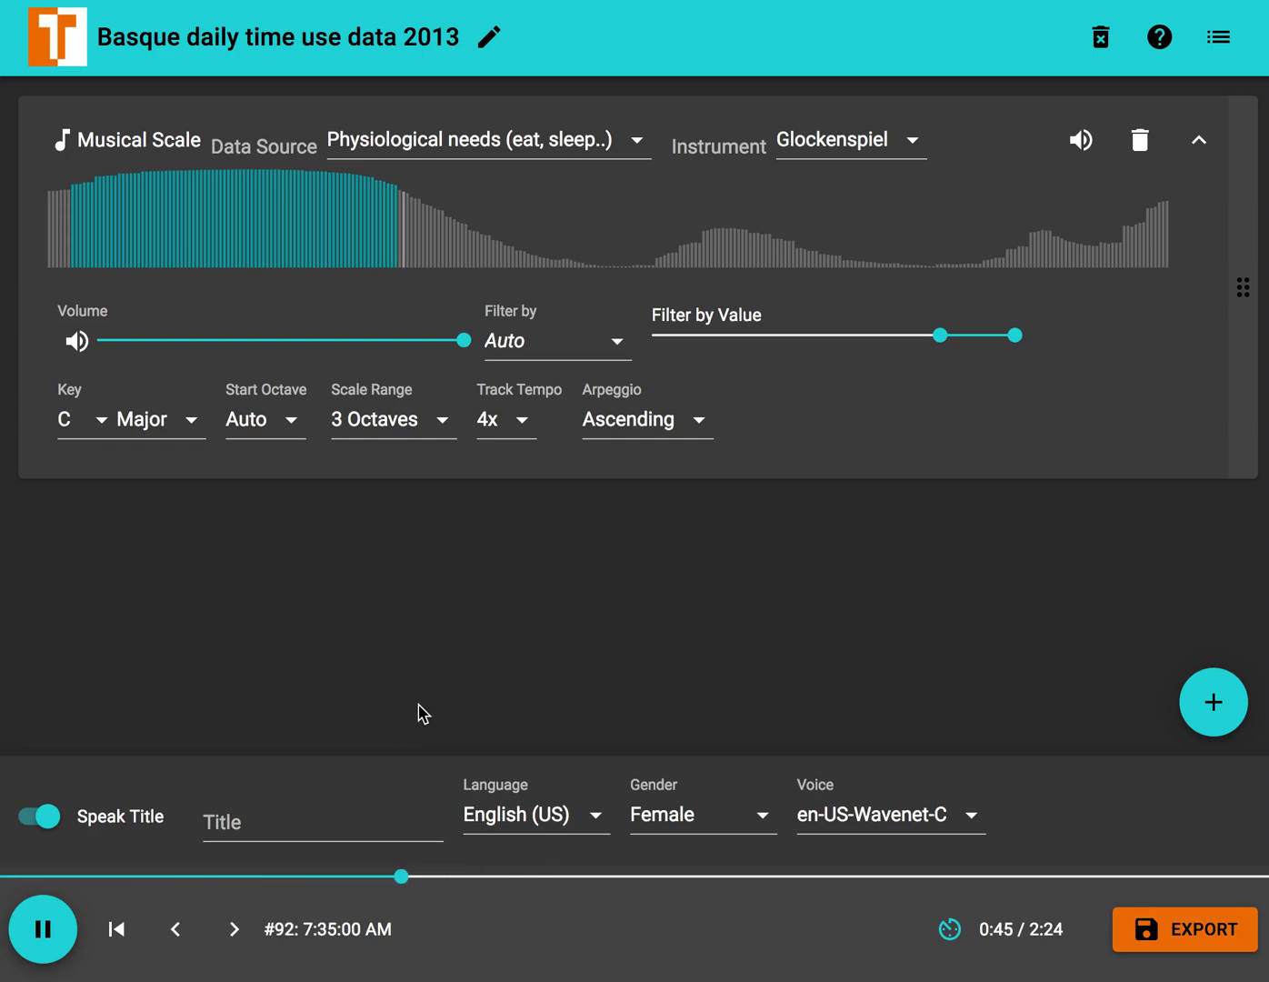
click(56, 944)
click(116, 936)
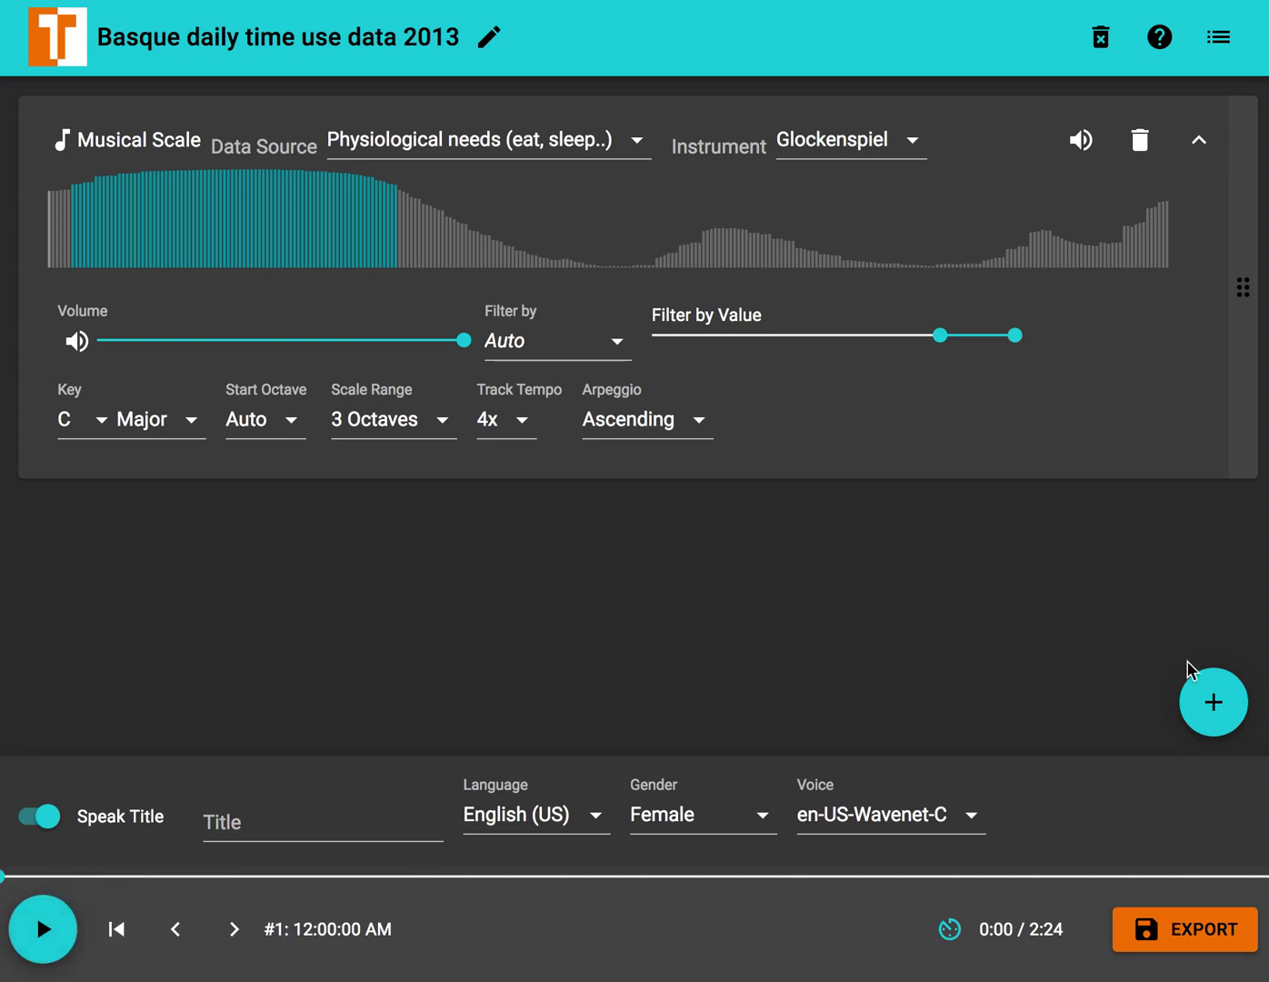
- Add a new Musical Scale track on Physiological needs data, played by Glockenspiel
mouse_move(1208, 700)
click(1212, 616)
click(388, 542)
click(420, 540)
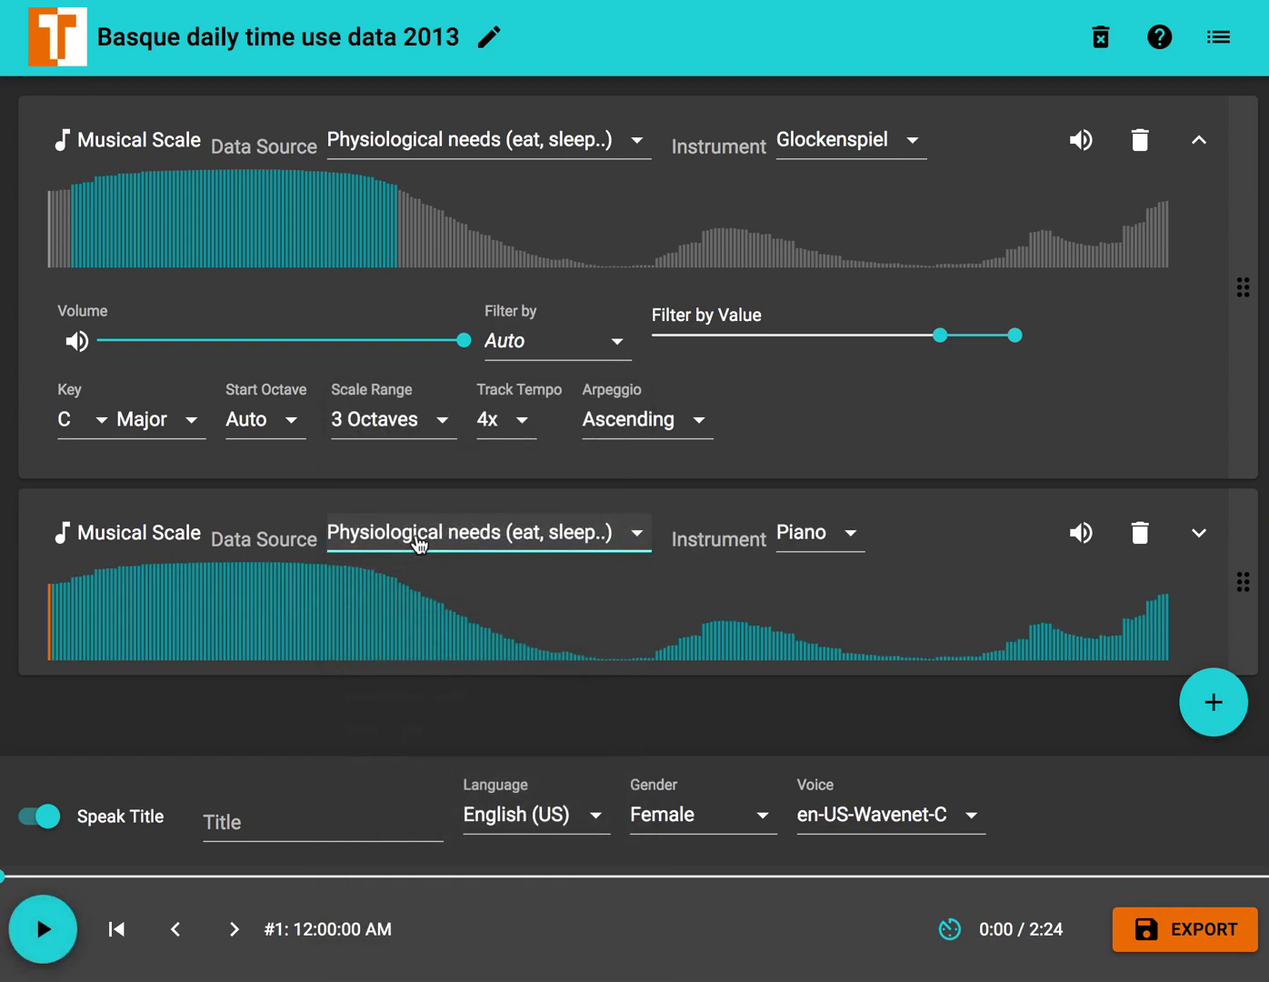
click(804, 541)
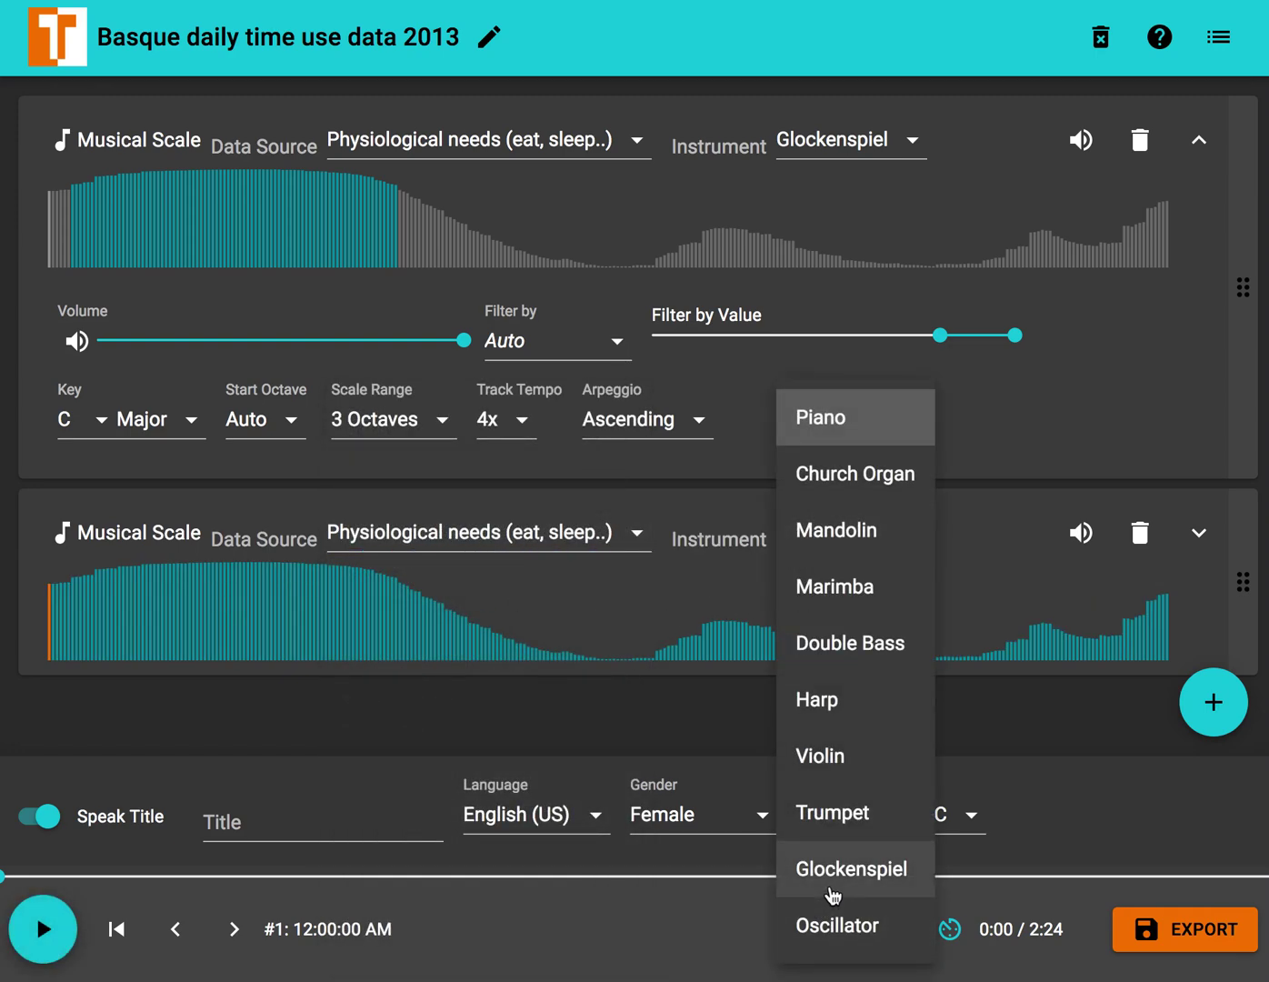
click(821, 887)
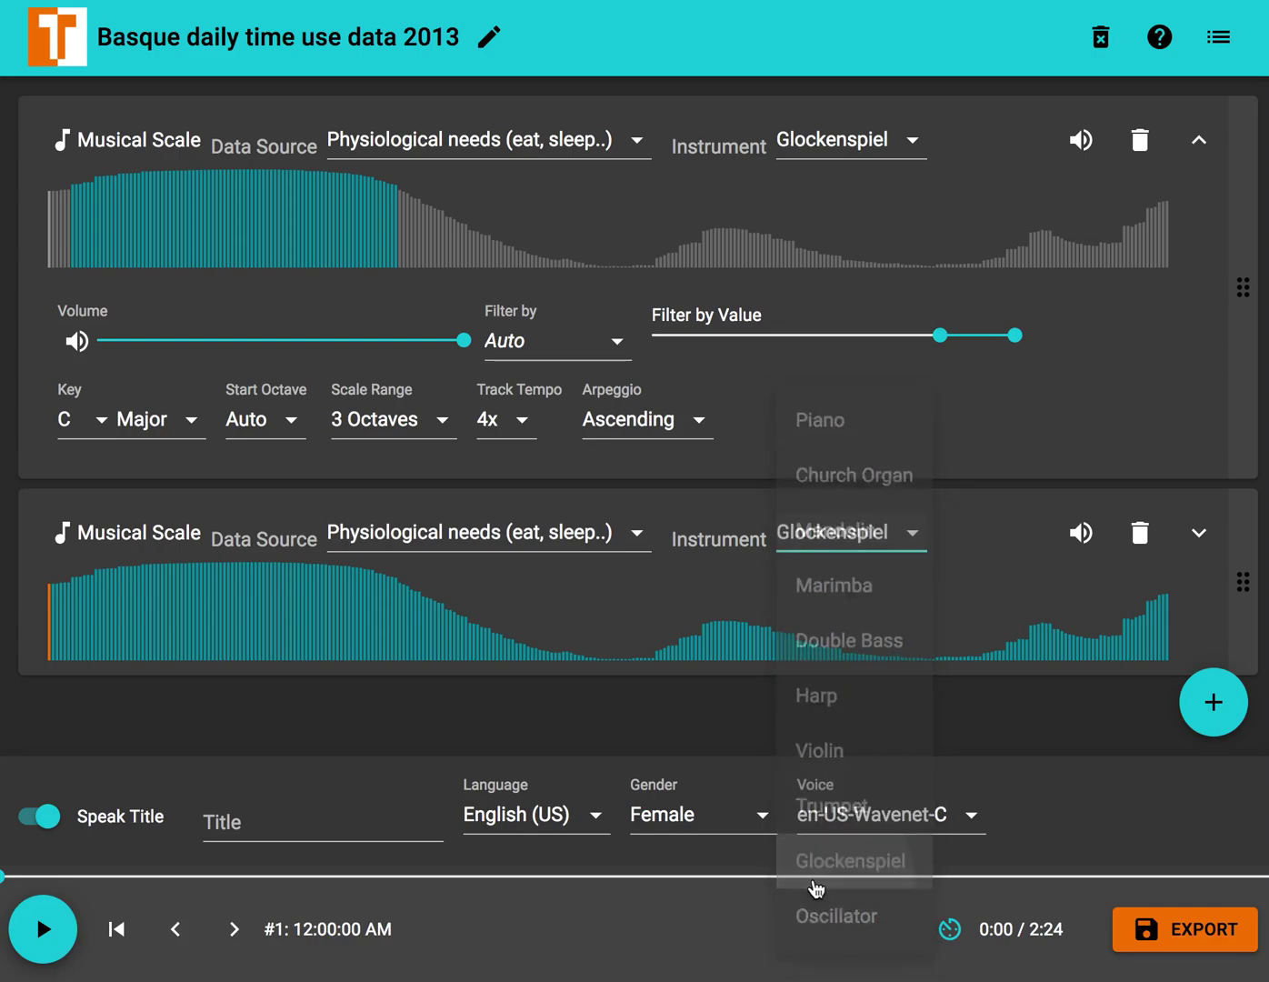
- Set the second track's tempo to 2x and its arpeggio to Descending
click(524, 669)
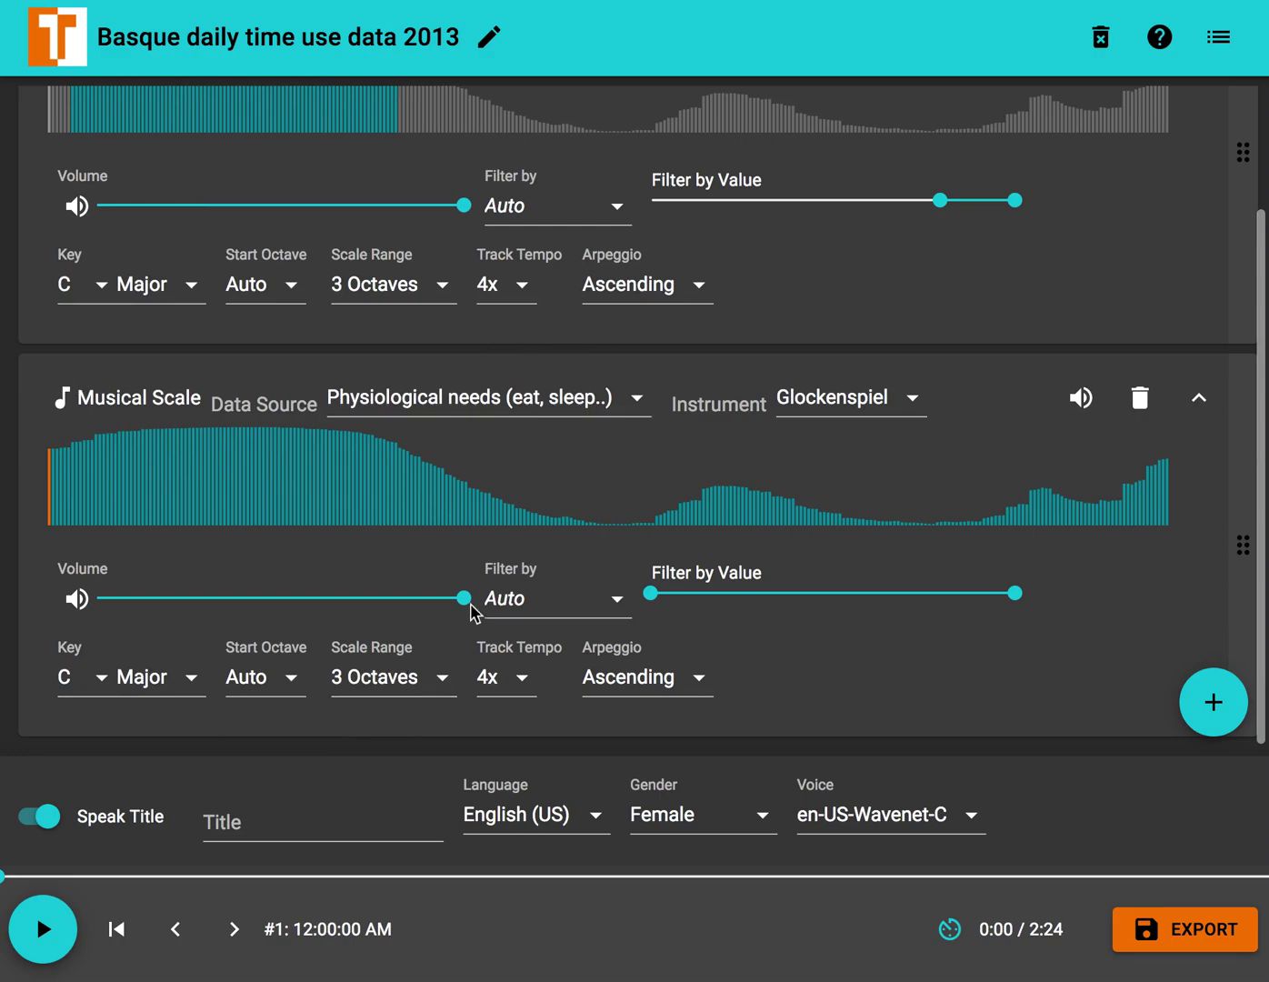
click(520, 691)
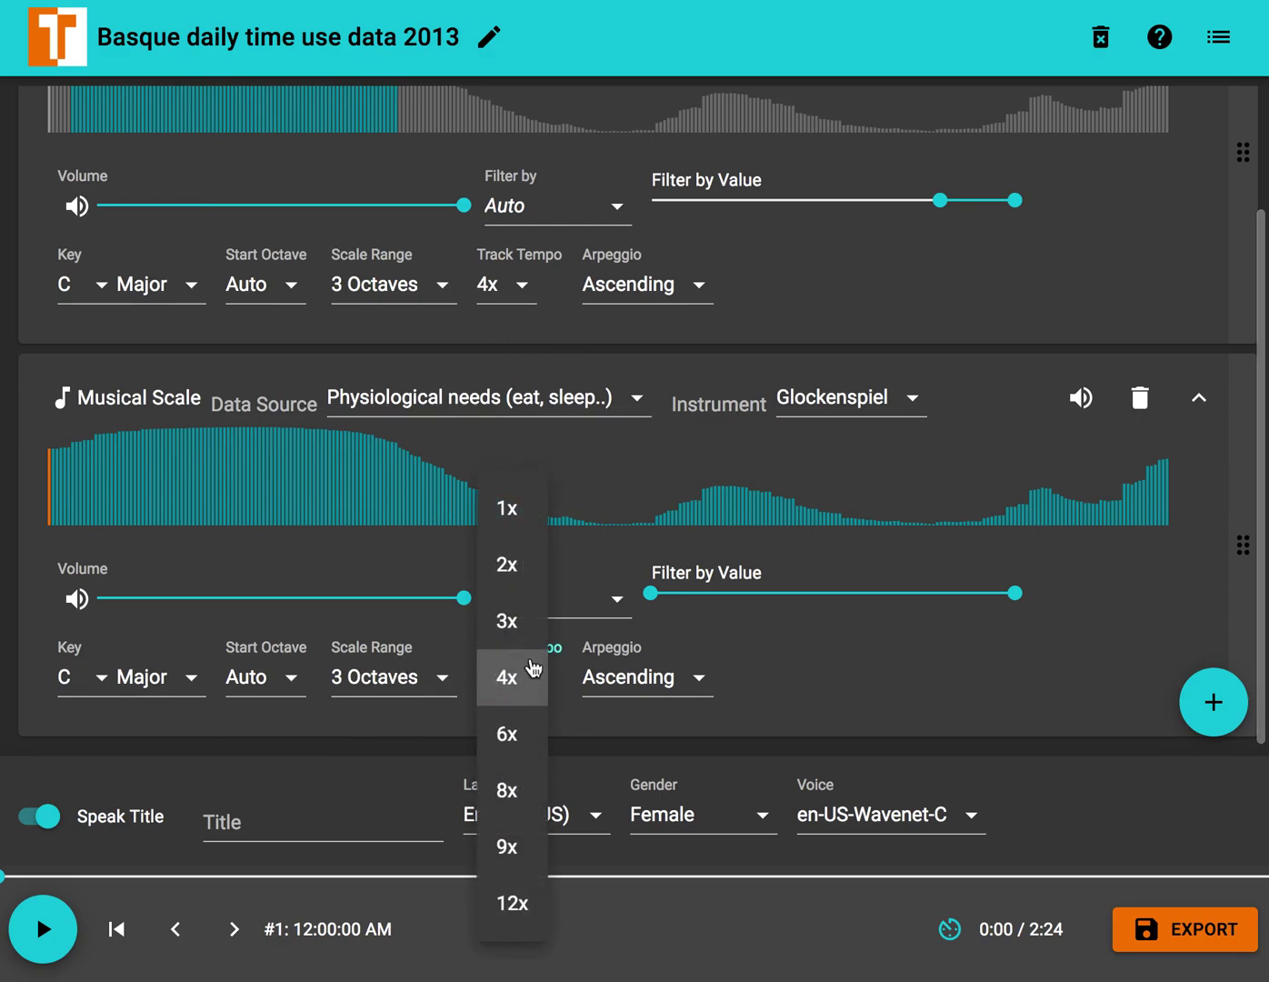
click(522, 574)
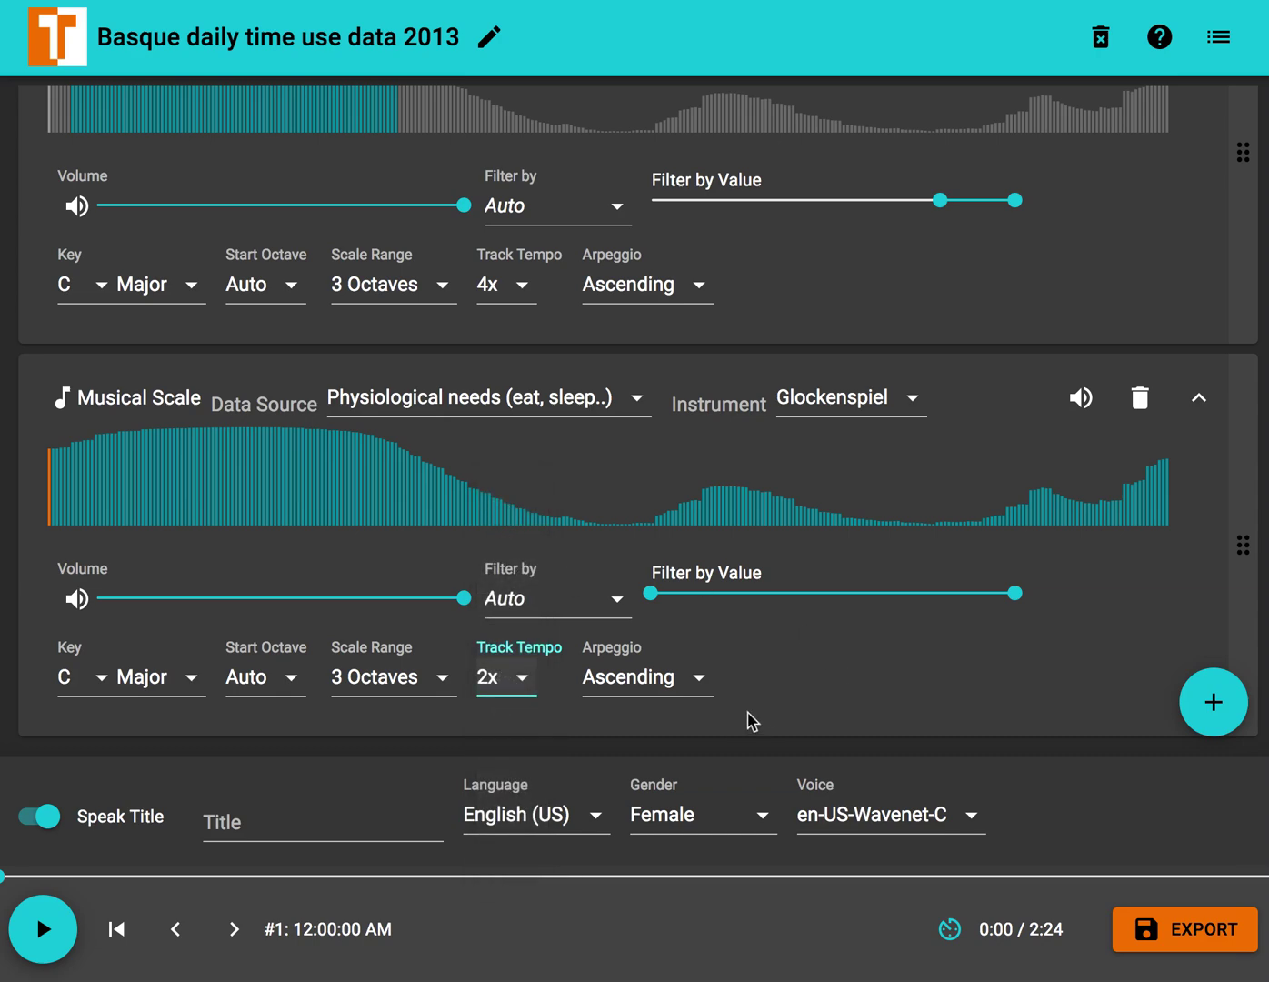
click(698, 706)
click(665, 741)
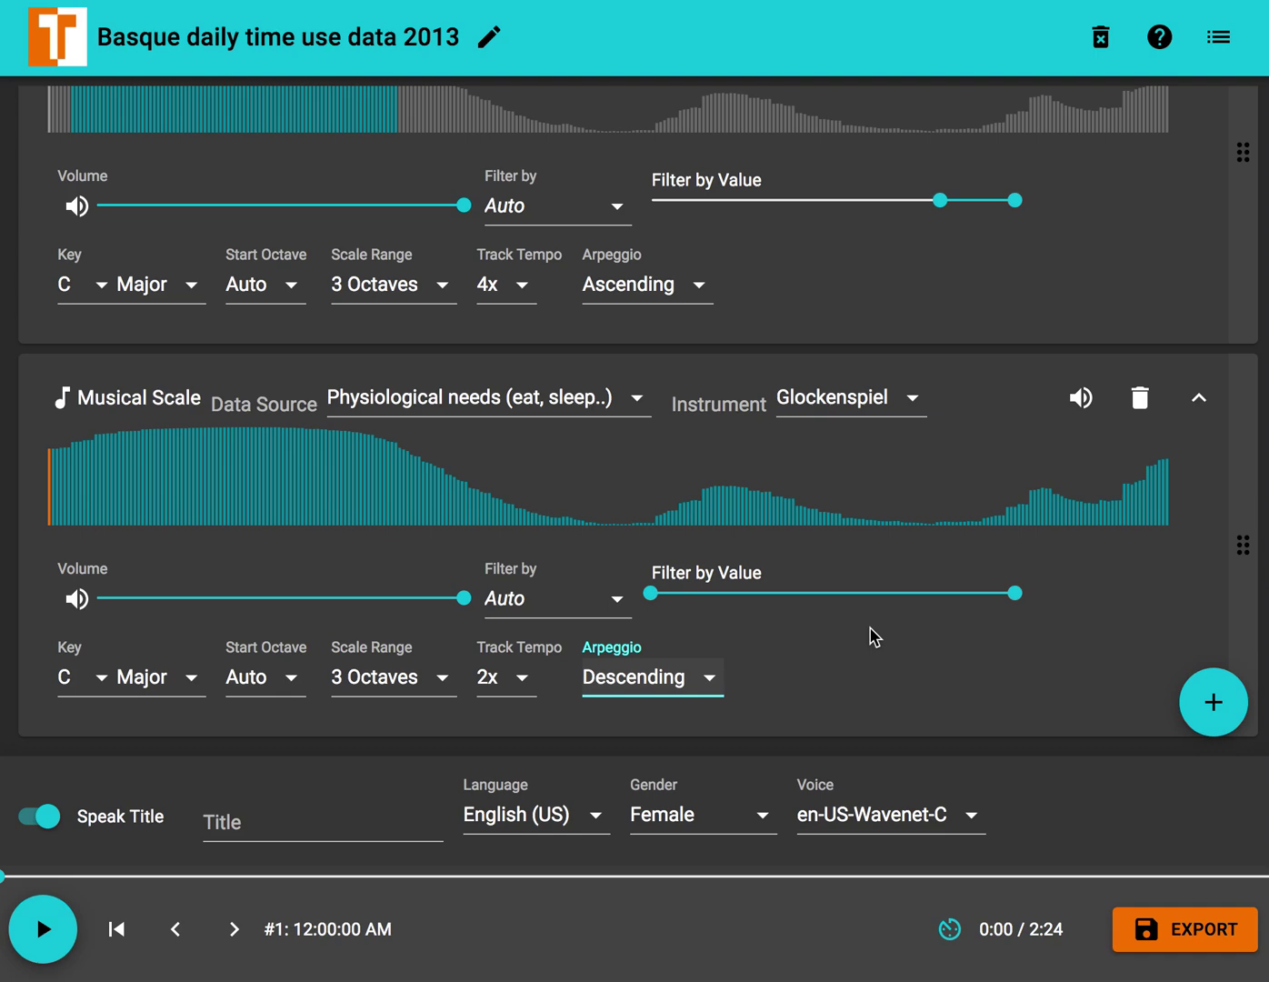
- Narrow the second Glockenspiel track's value filter to about 0.28–0.8
mouse_move(1018, 593)
drag(1018, 593, 979, 594)
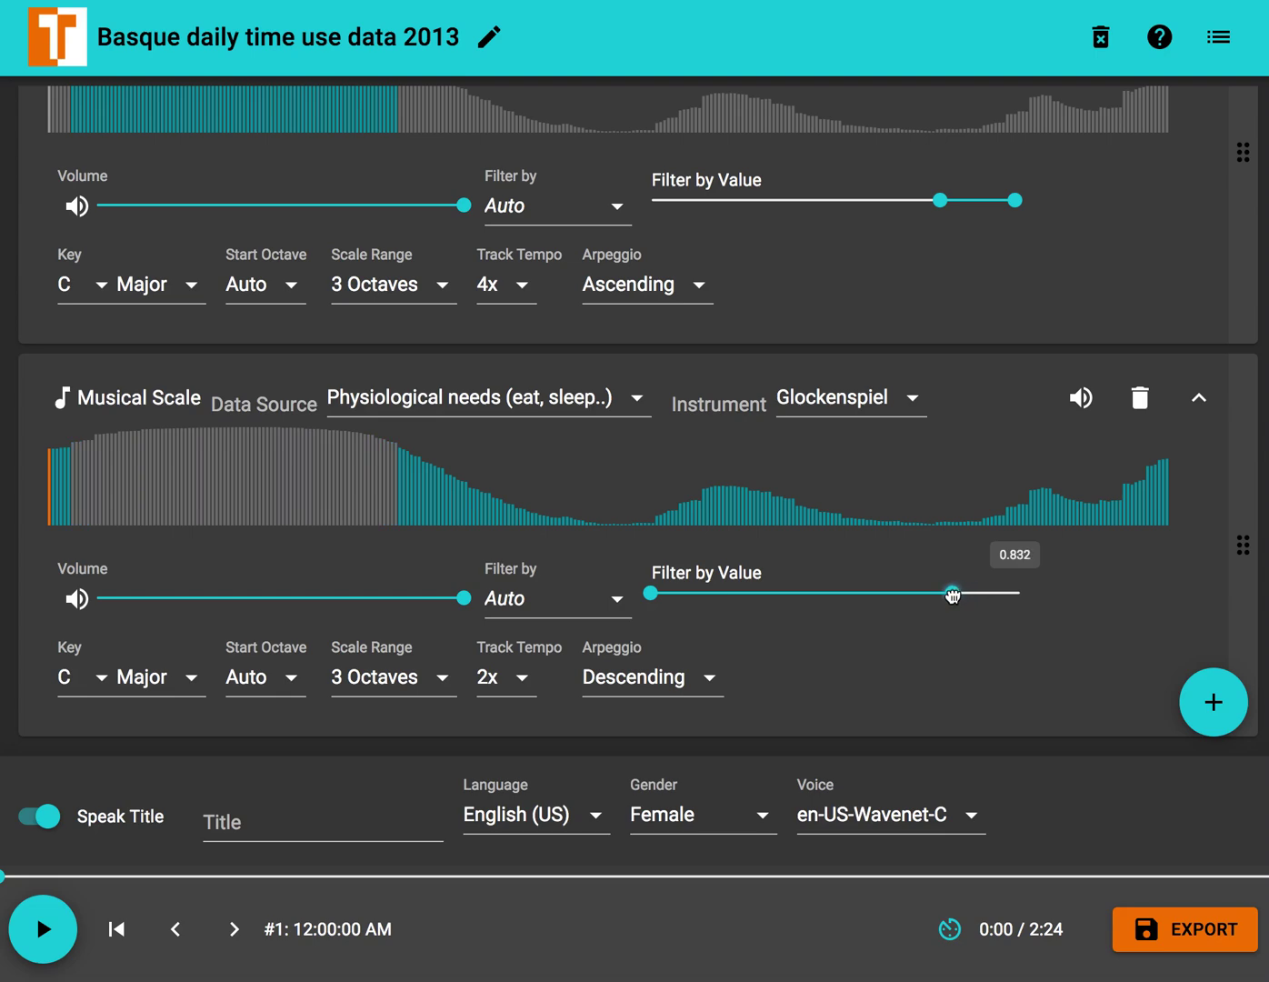
drag(953, 595, 947, 596)
drag(939, 596, 939, 594)
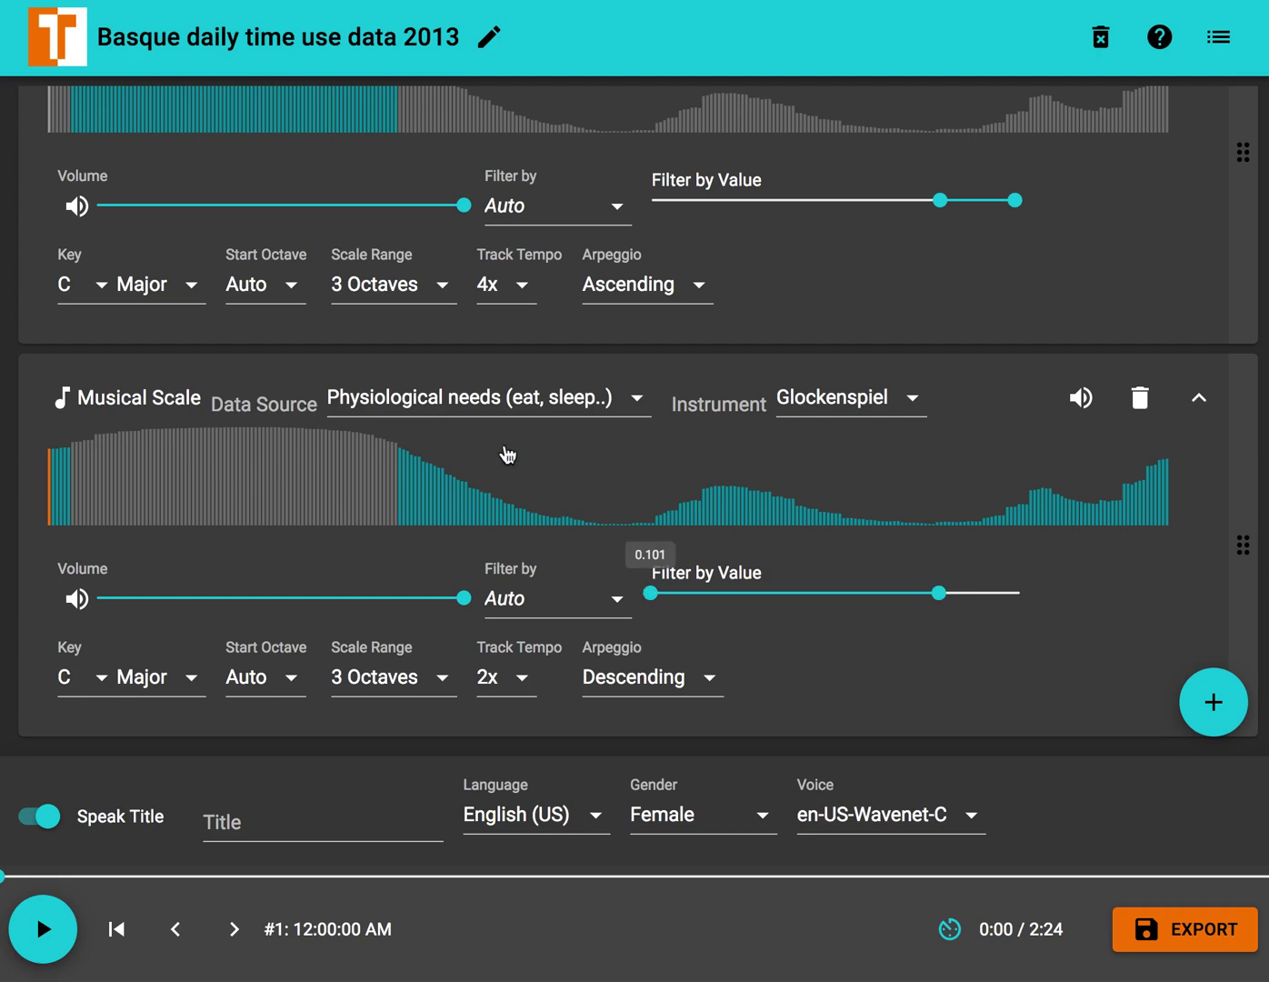
scroll(371, 410, up, 1)
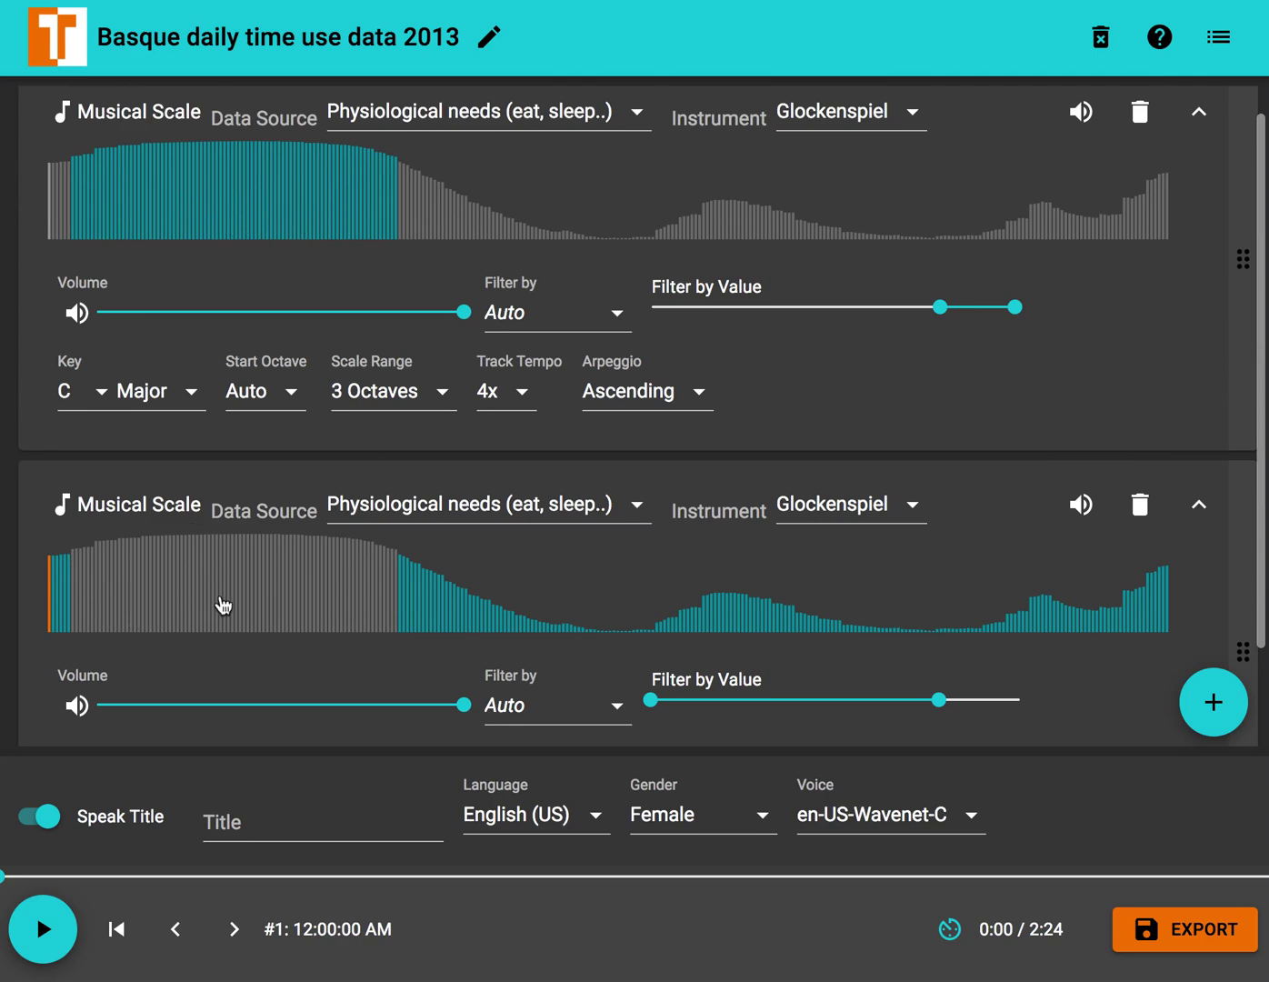
scroll(224, 605, down, 1)
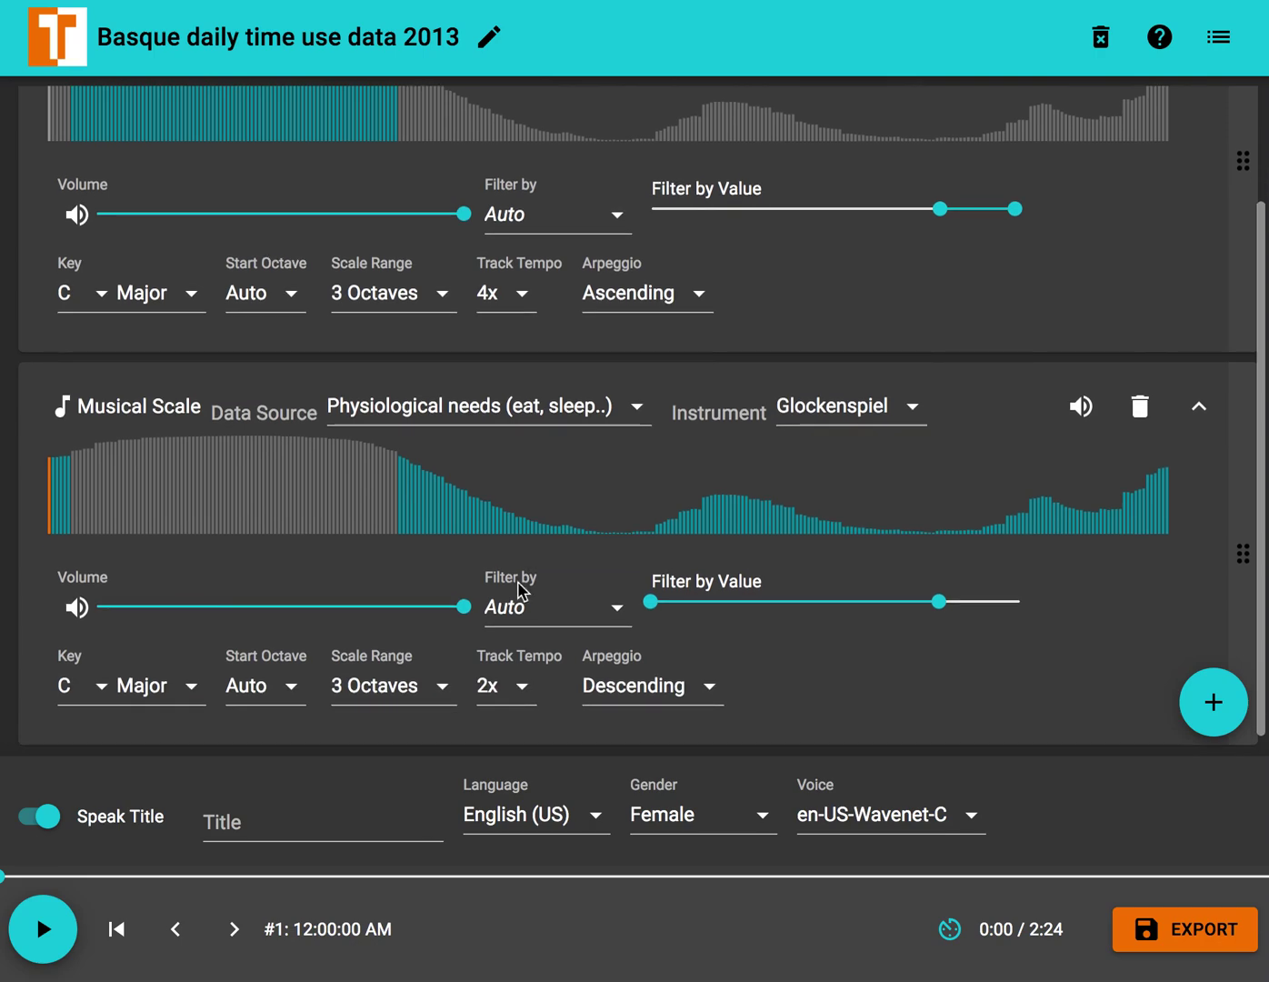
mouse_move(657, 603)
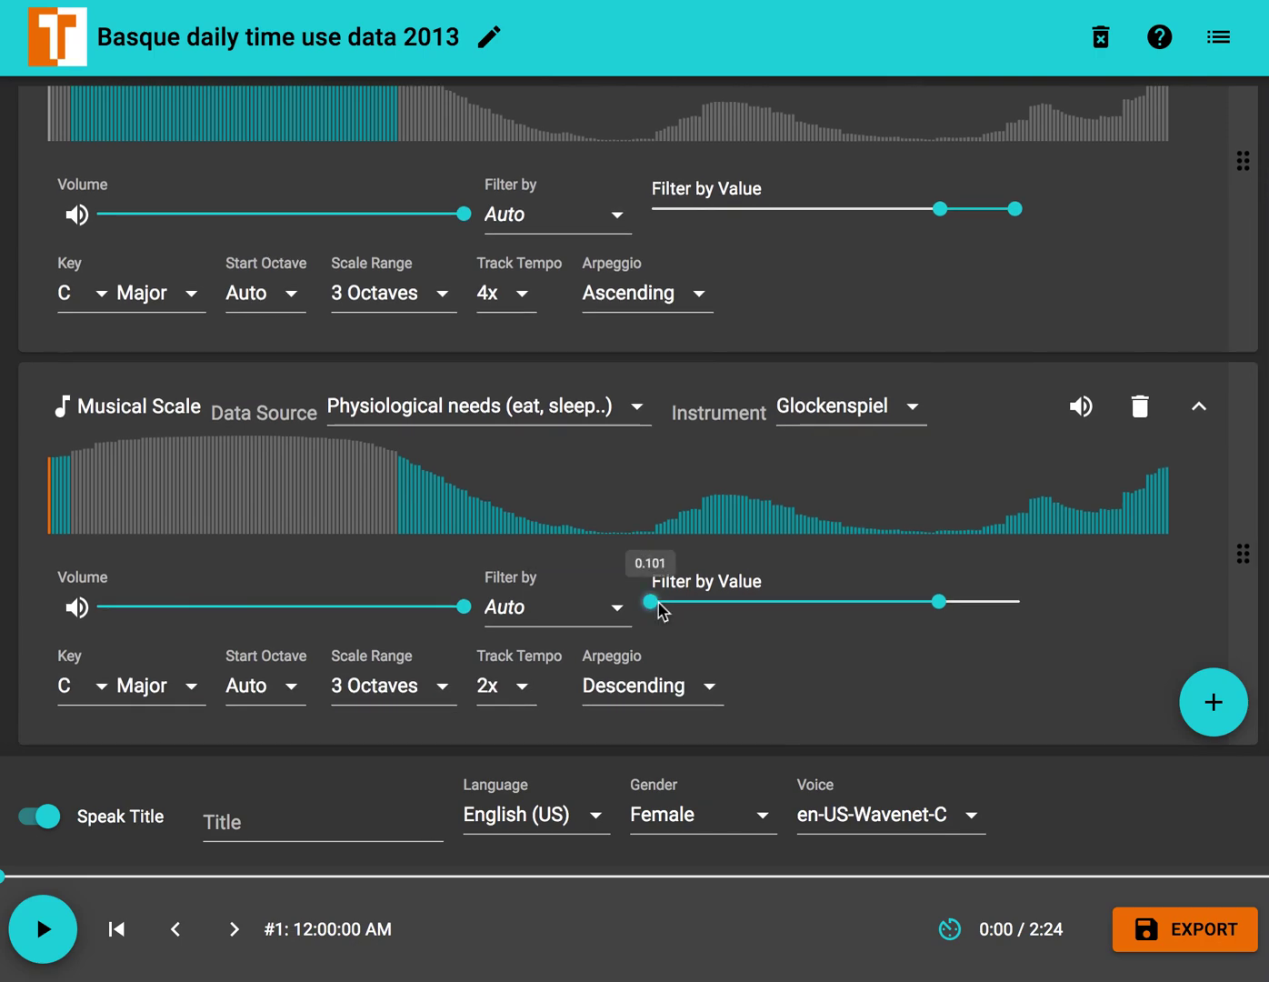
drag(653, 605, 737, 605)
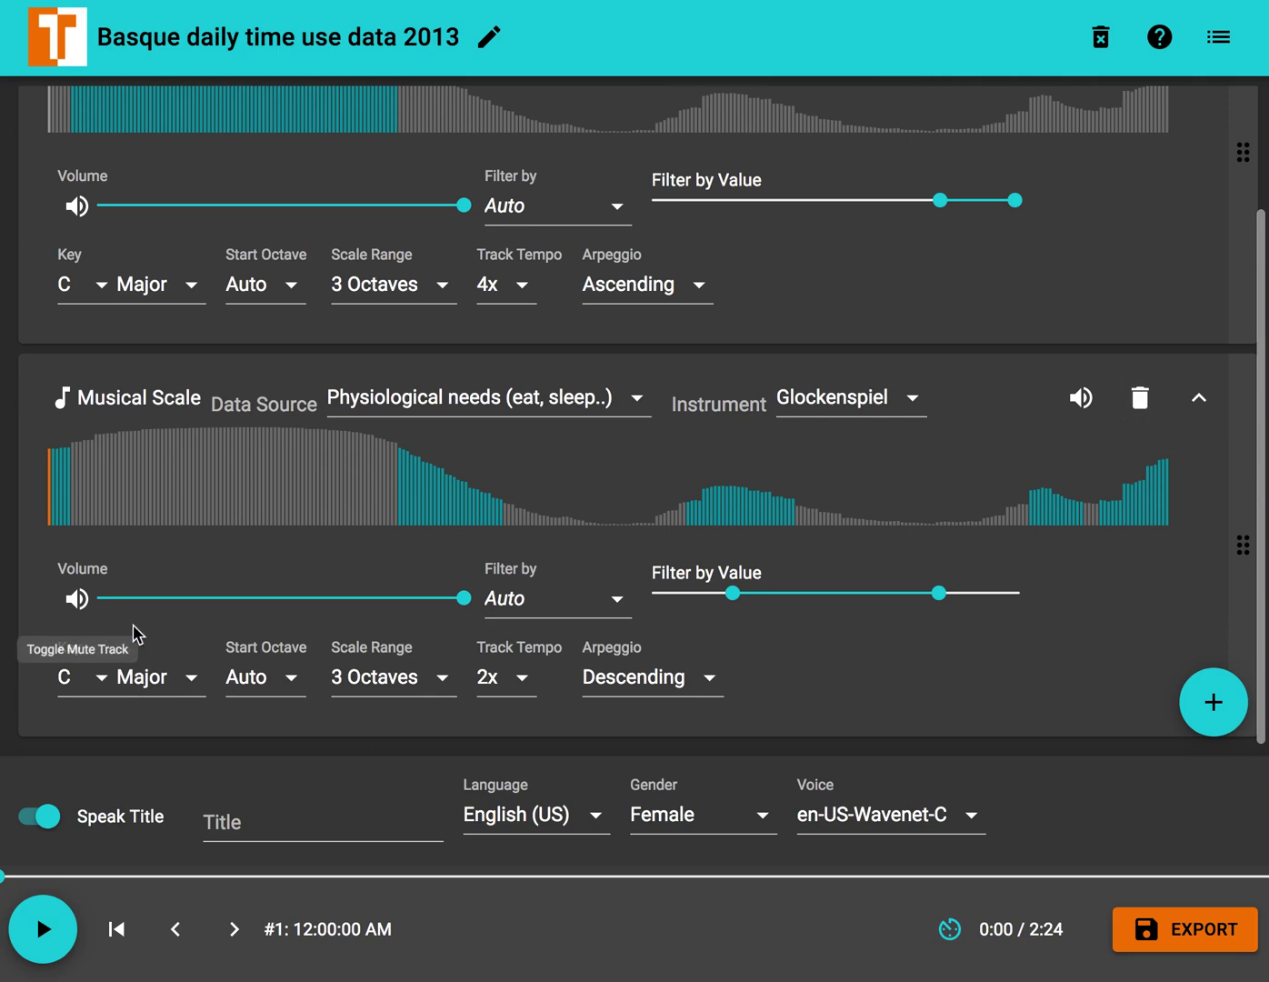
- Play the sonification, skip ahead past 0:33 and 0:42, and pause at 0:48
click(42, 927)
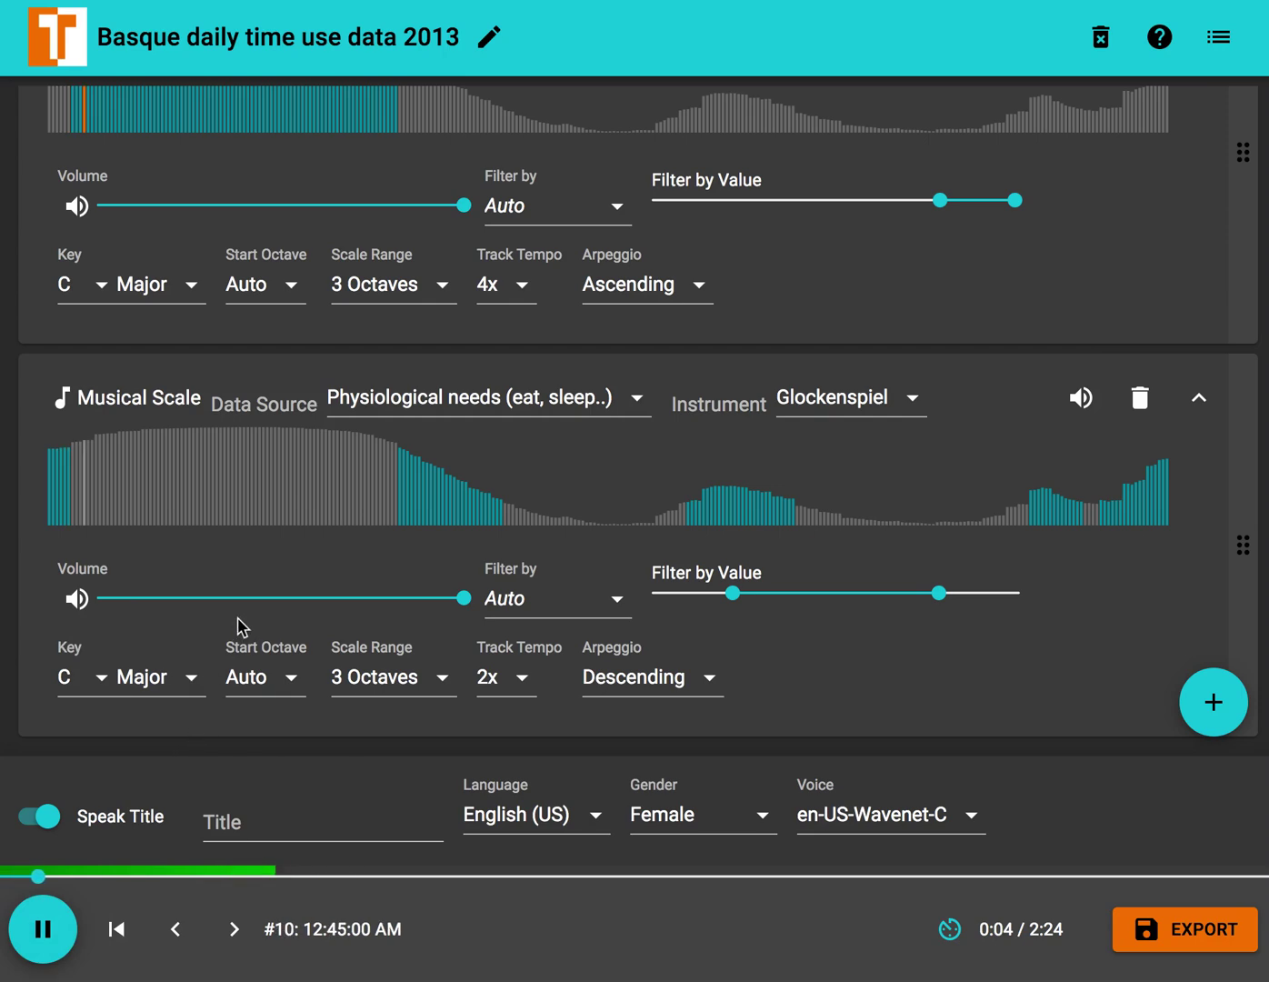
scroll(244, 628, up, 1)
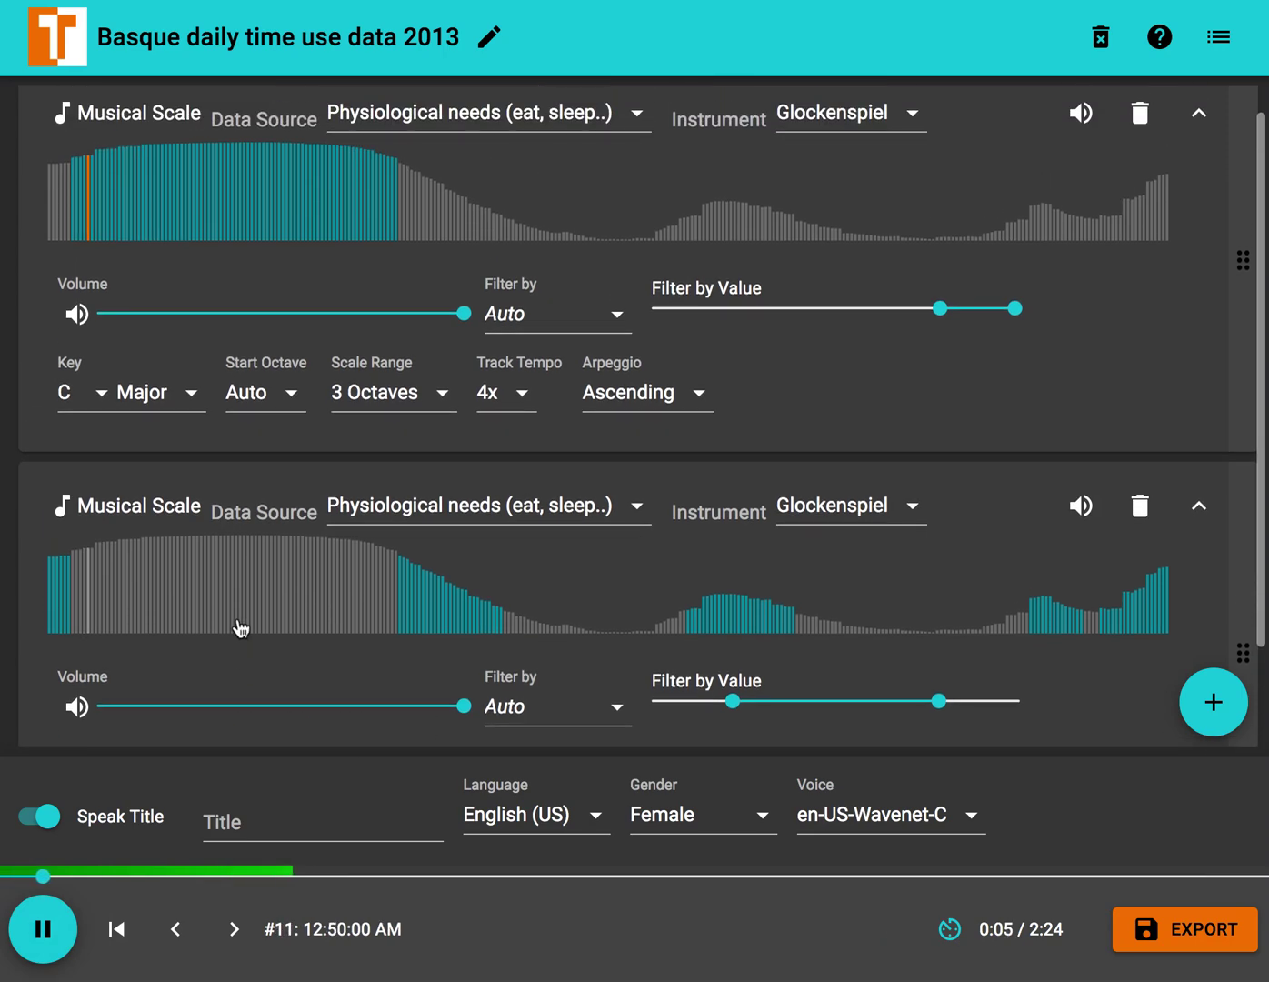
click(292, 883)
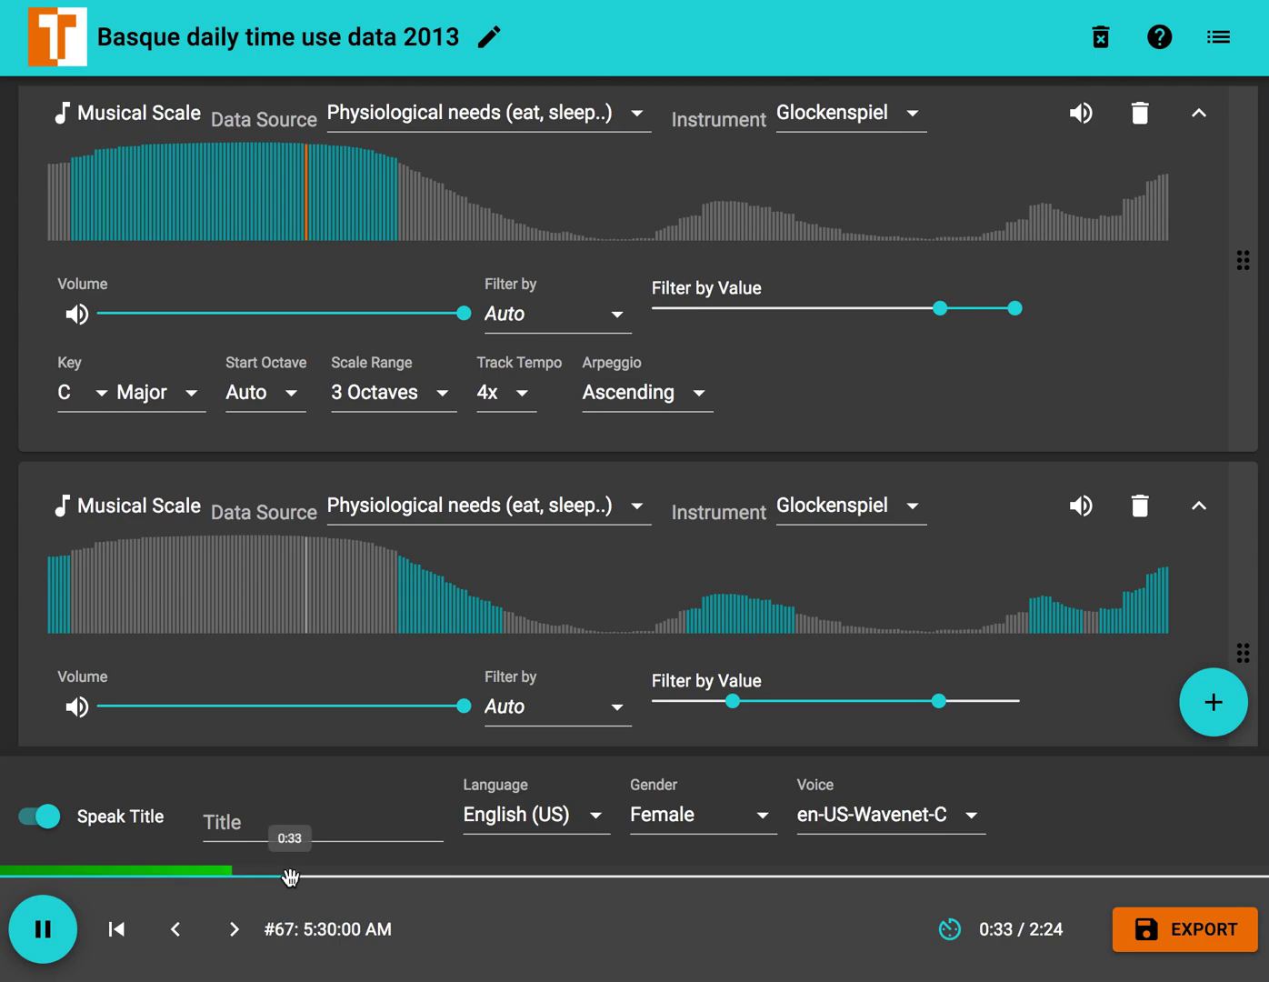
click(368, 878)
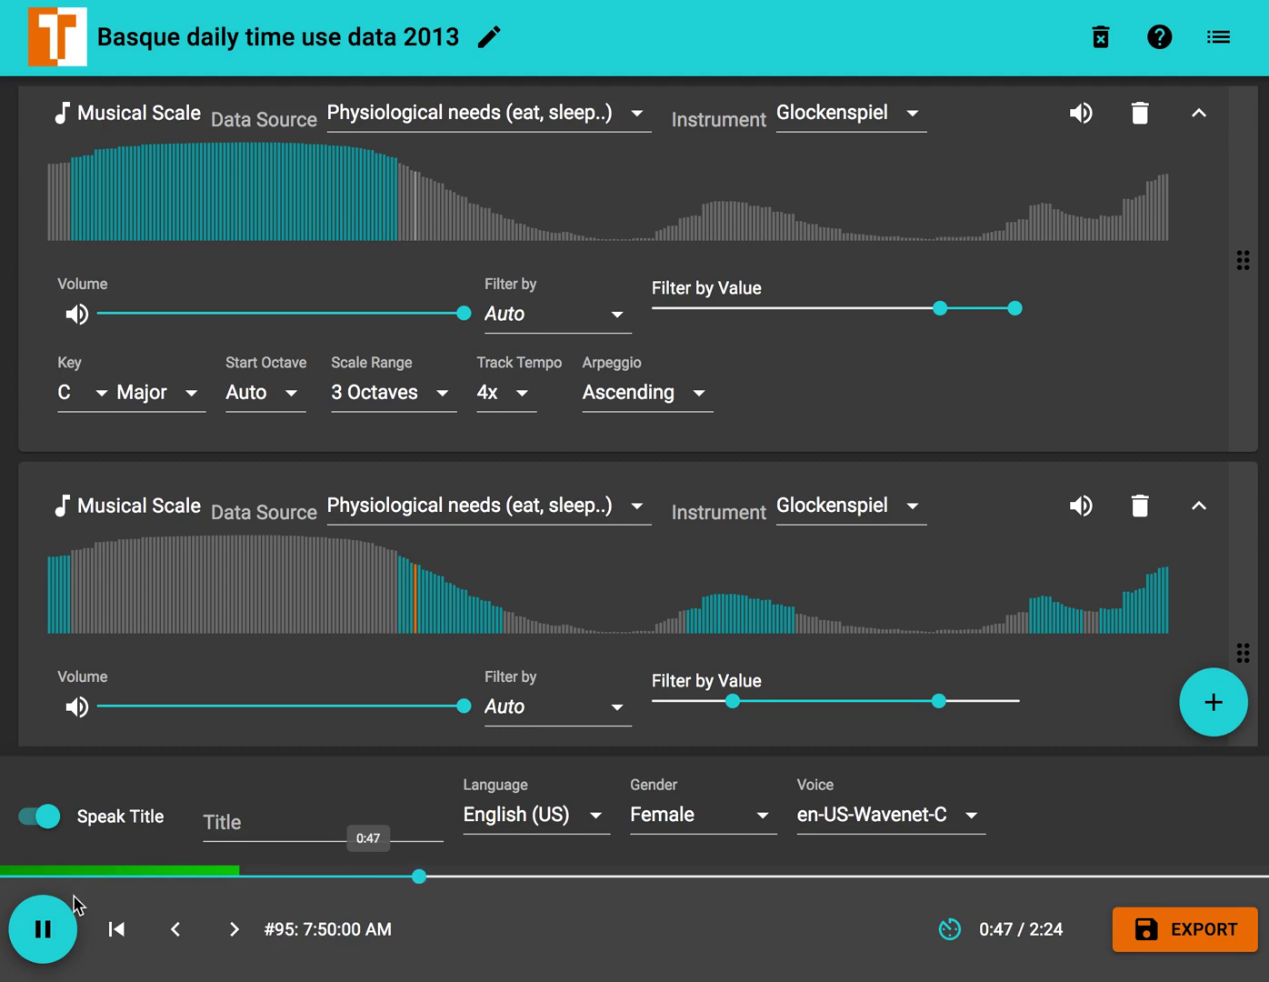
click(41, 946)
scroll(298, 685, down, 1)
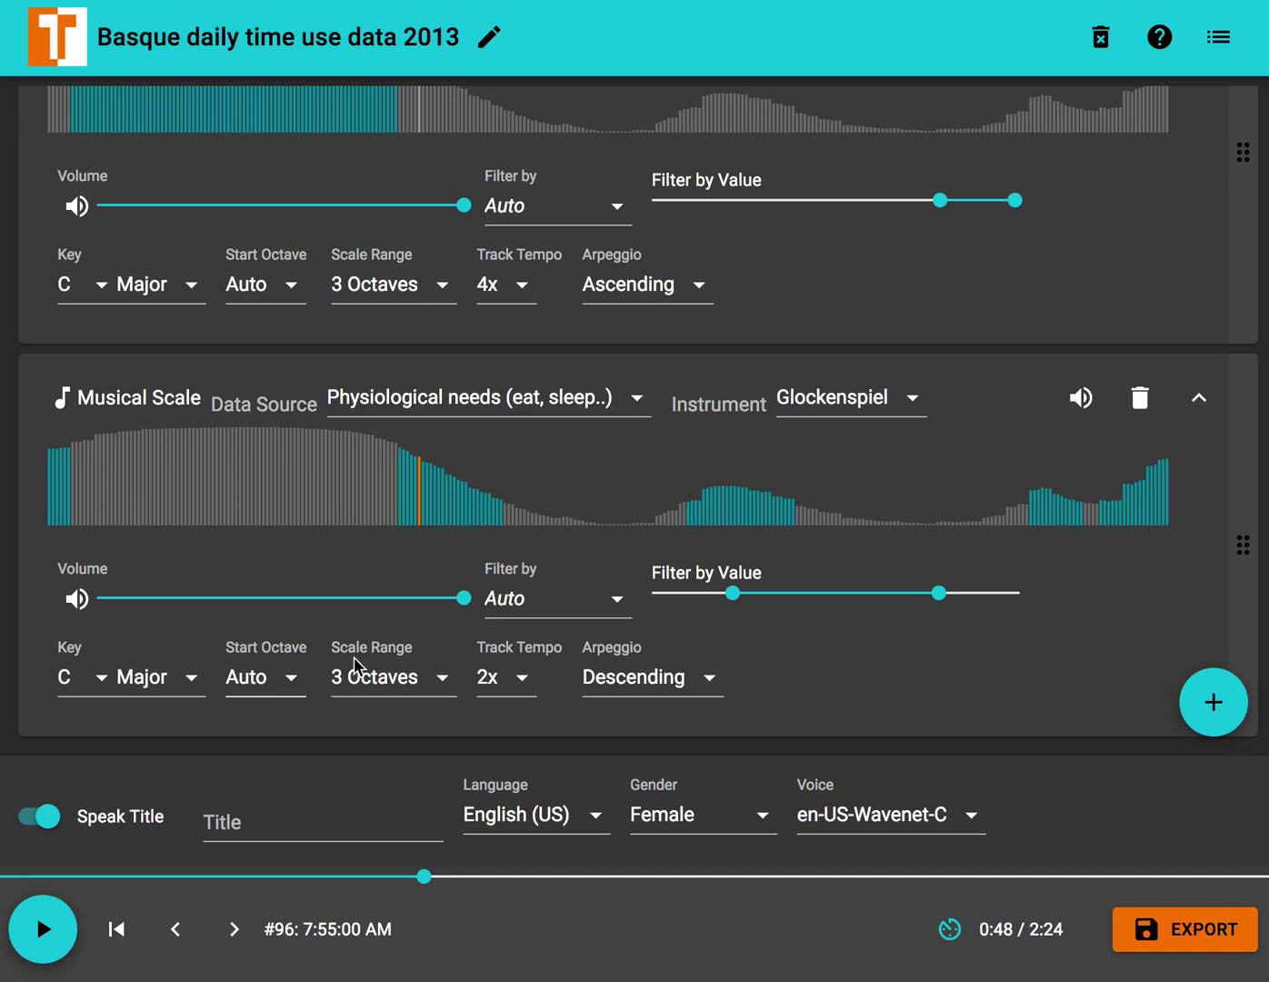
- Add a third Musical Scale track on Physiological needs data with a Glockenspiel instrument
mouse_move(1205, 725)
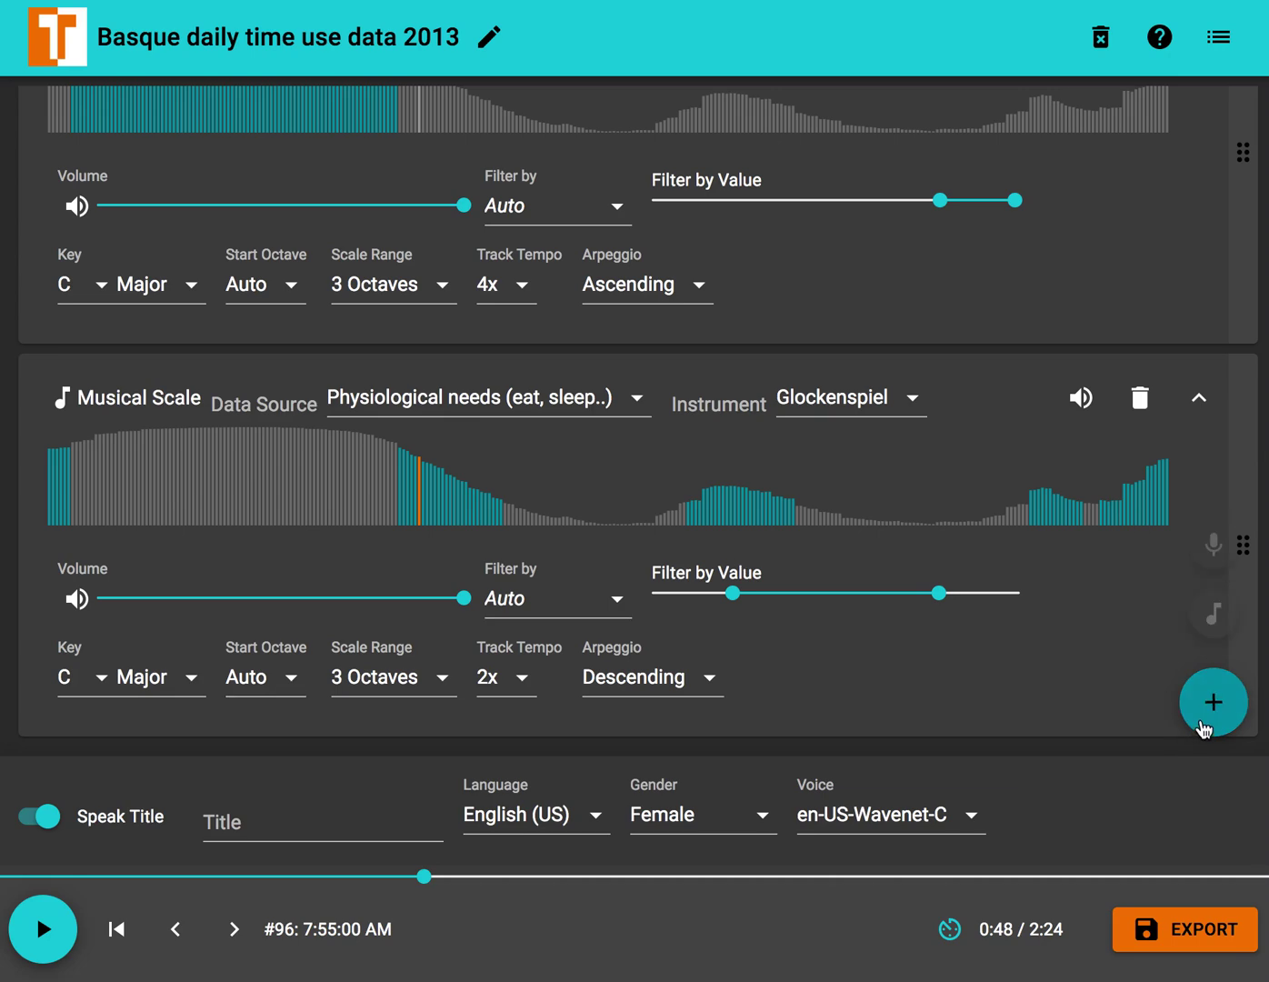
click(1209, 619)
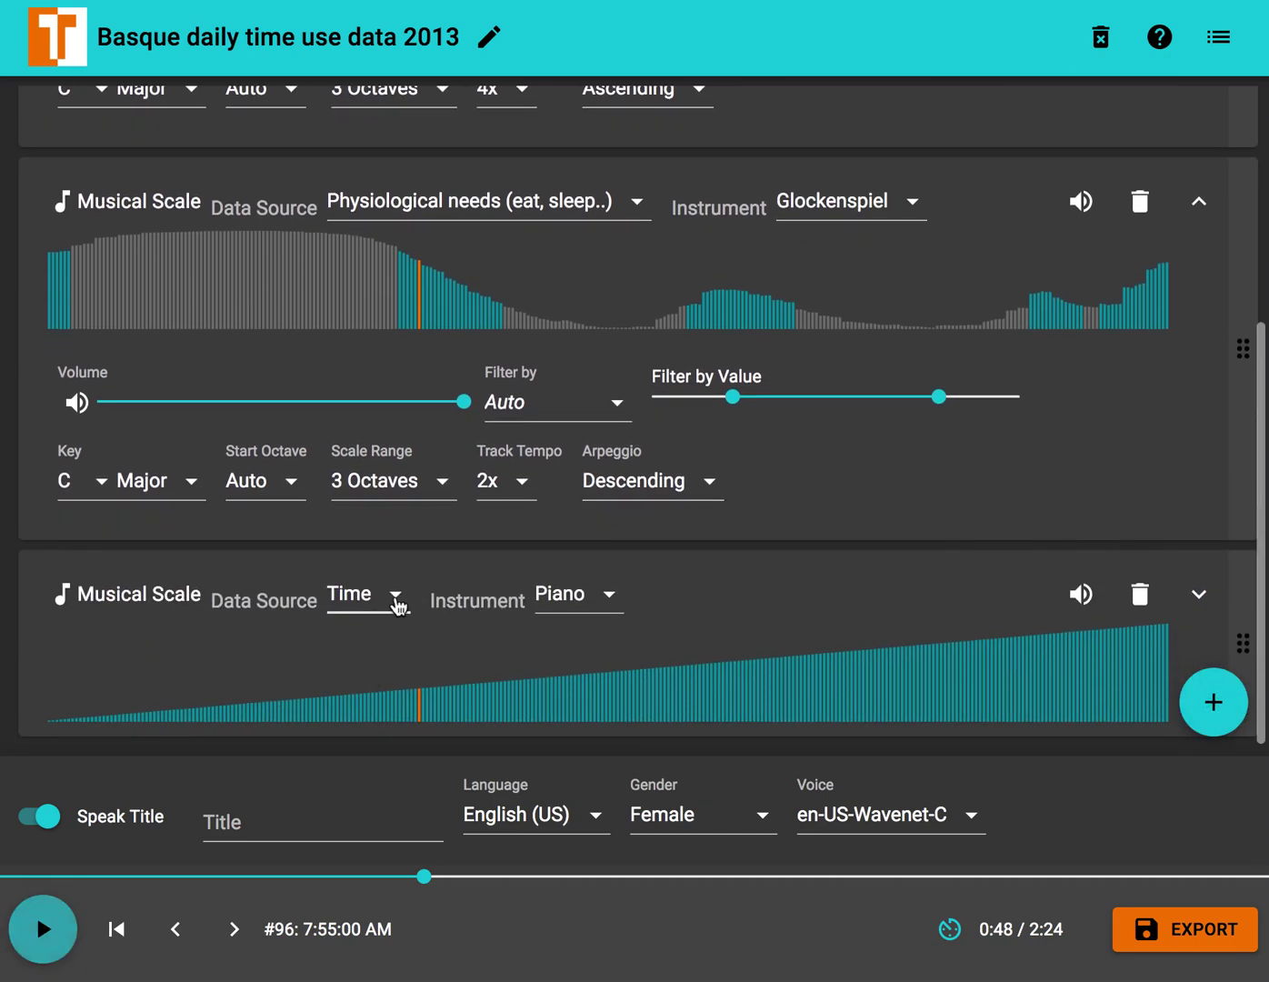
click(397, 596)
click(460, 531)
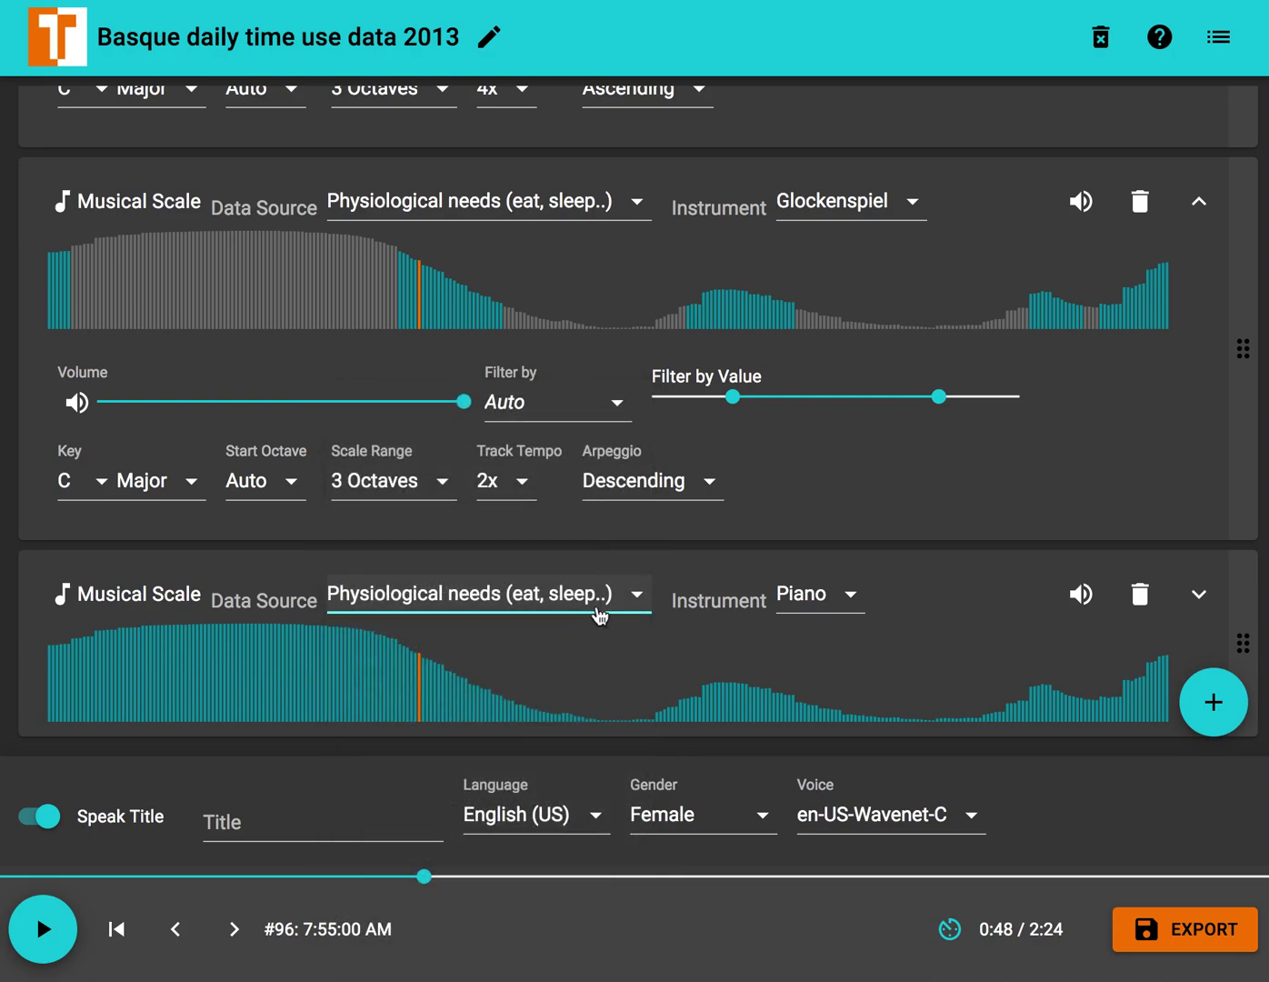
click(836, 600)
click(818, 869)
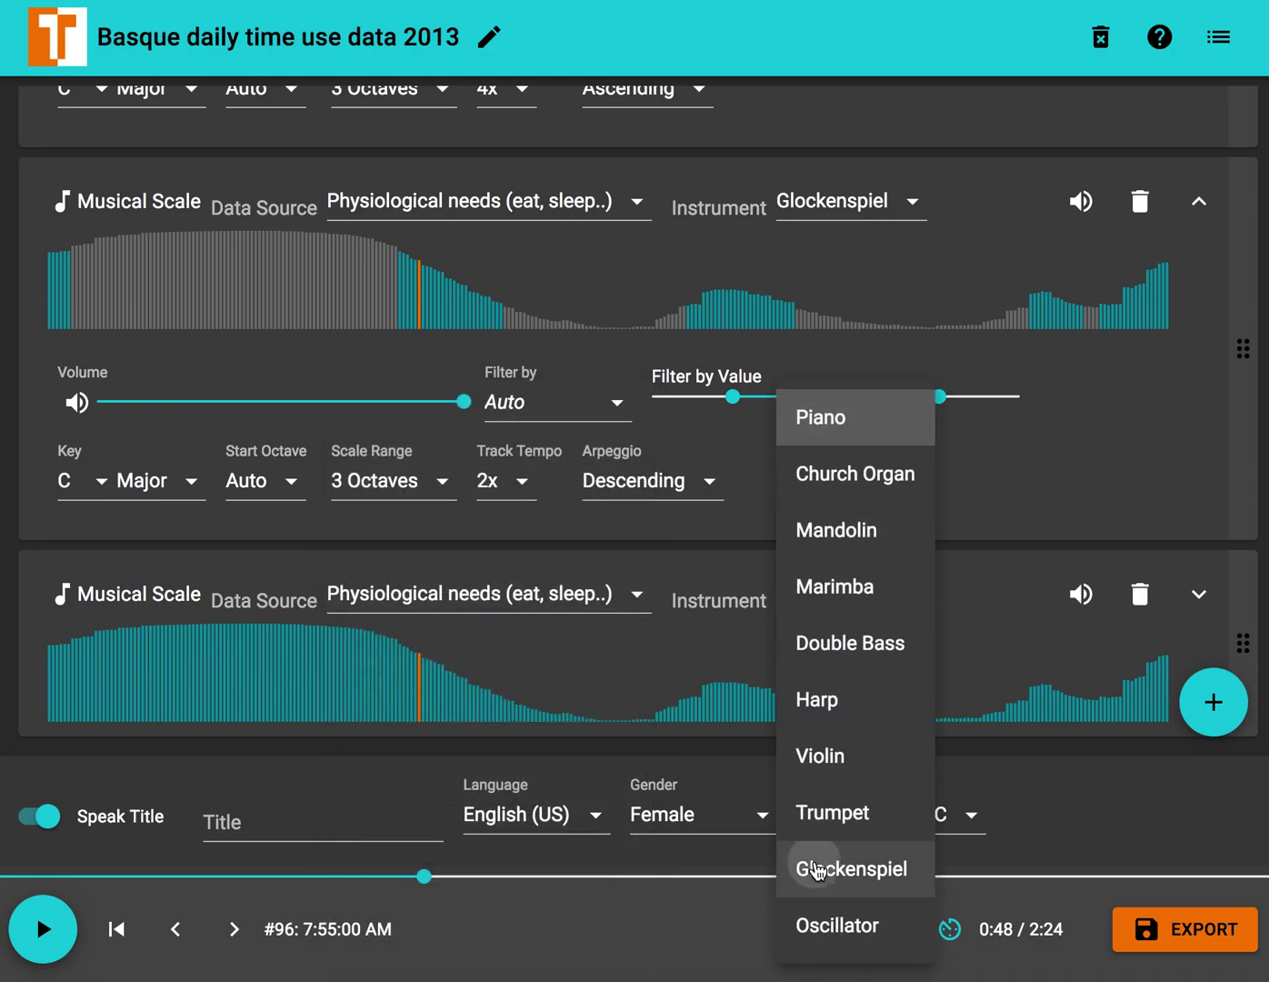
- Set the third track to 1x tempo and filter it to values below about 0.35
click(675, 714)
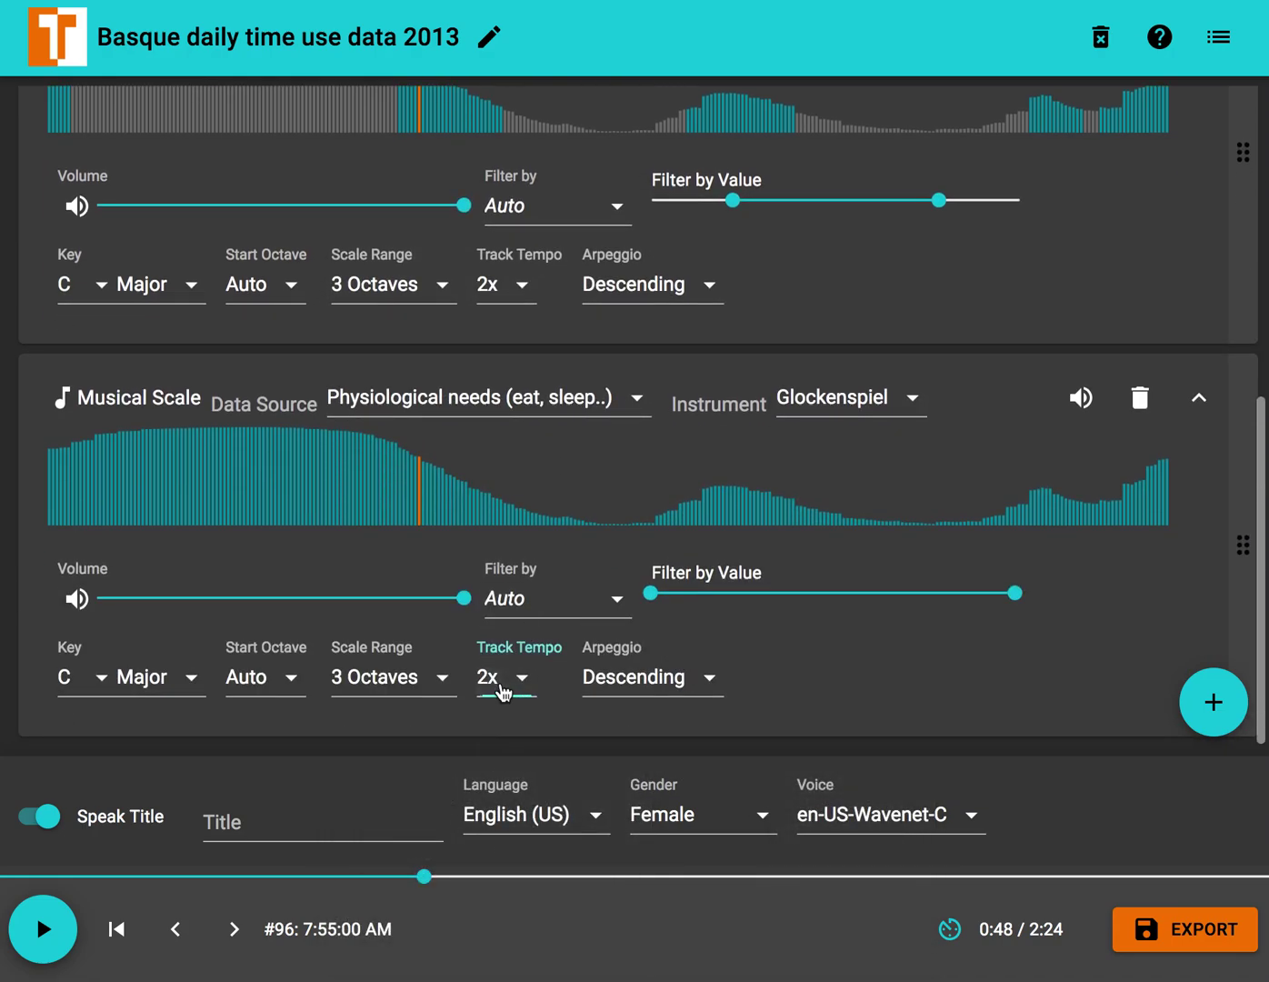
click(509, 680)
click(517, 535)
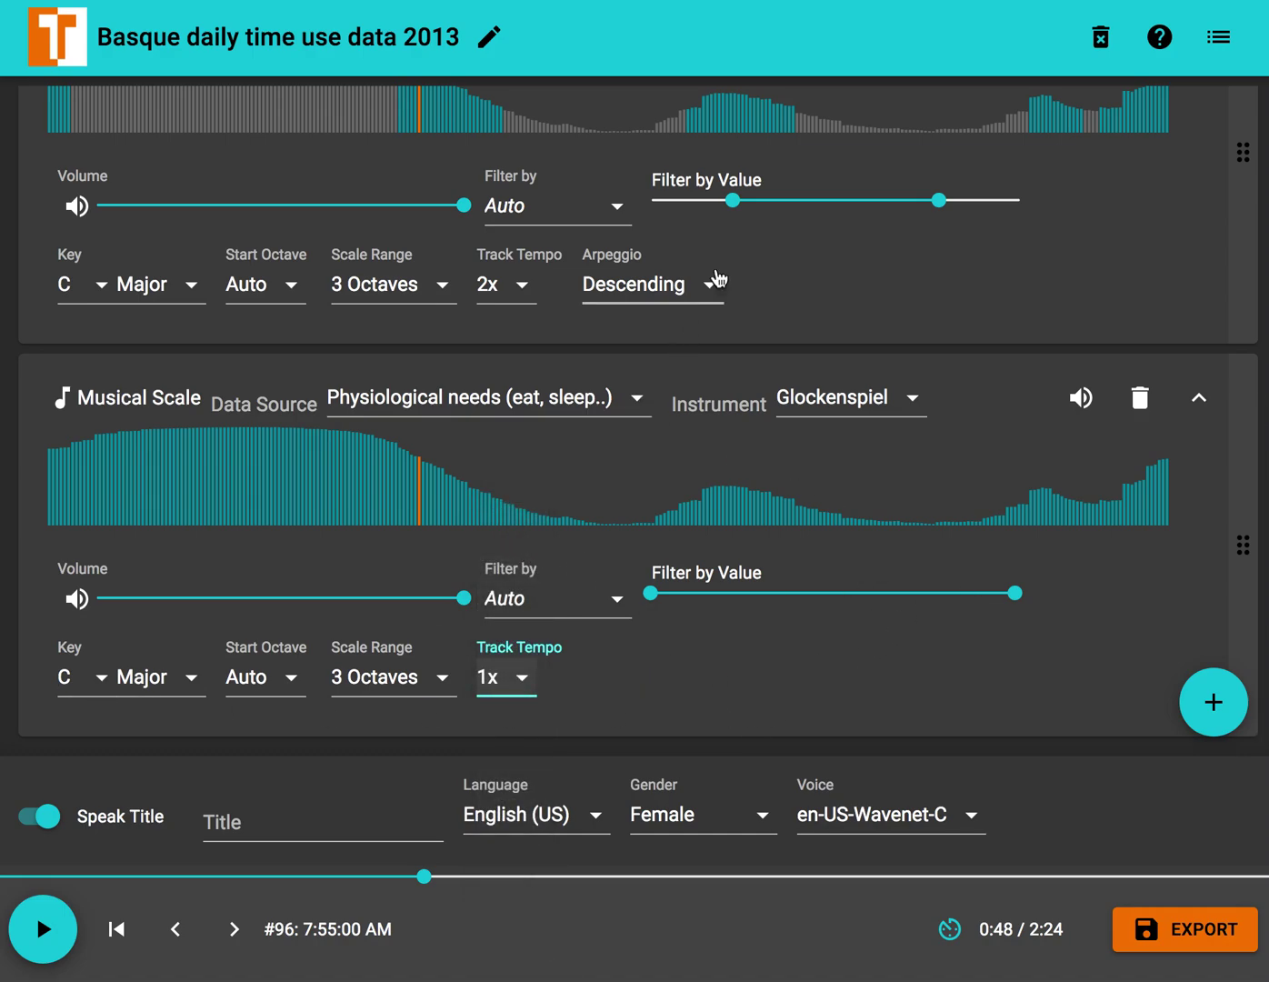
mouse_move(734, 198)
drag(1016, 597, 735, 603)
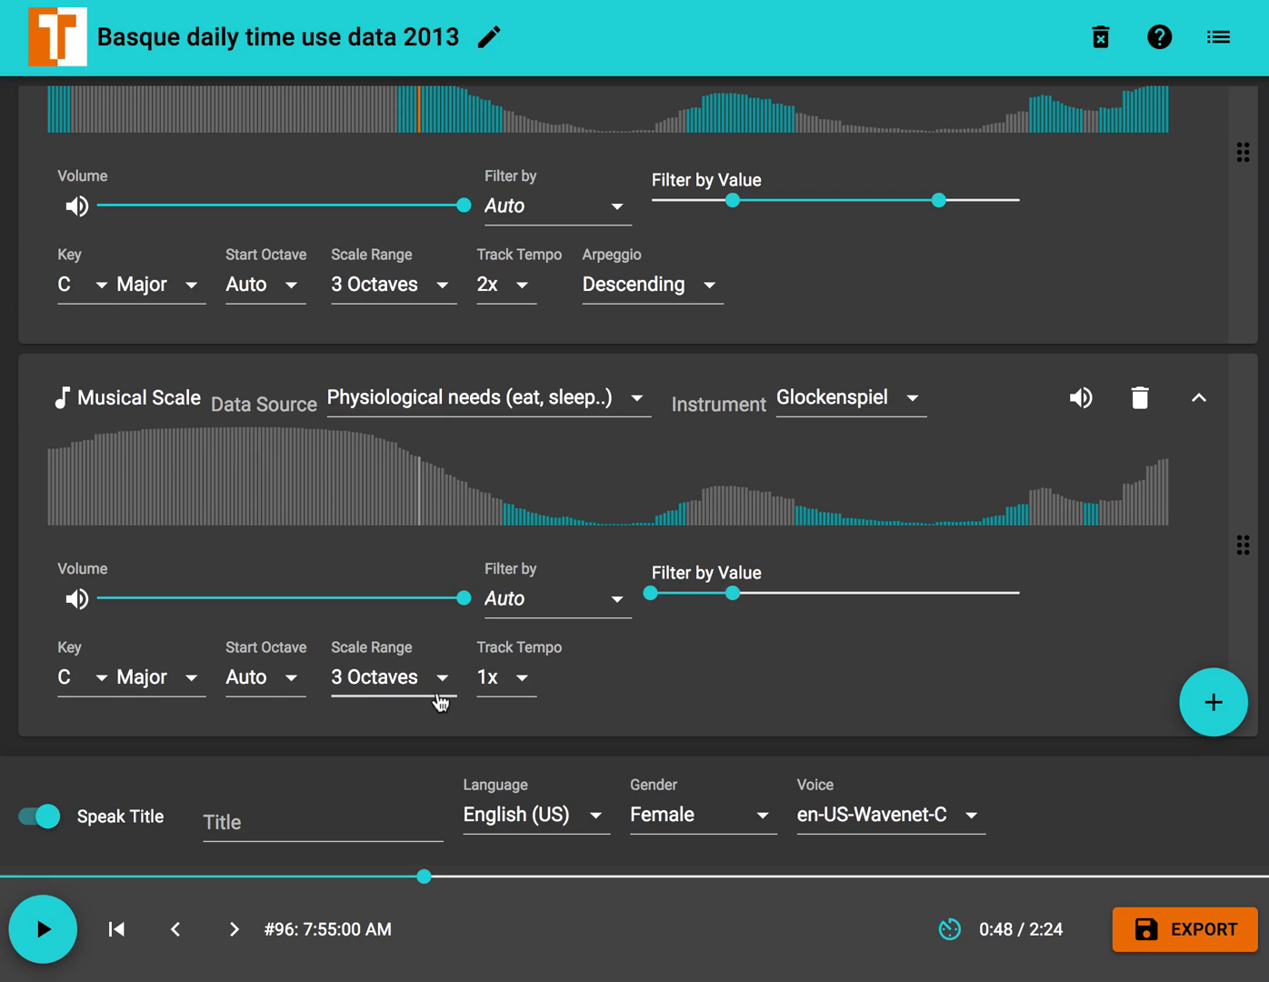
- Move playback back to about 0:41 and play all three Glockenspiel tracks
scroll(557, 504, up, 2)
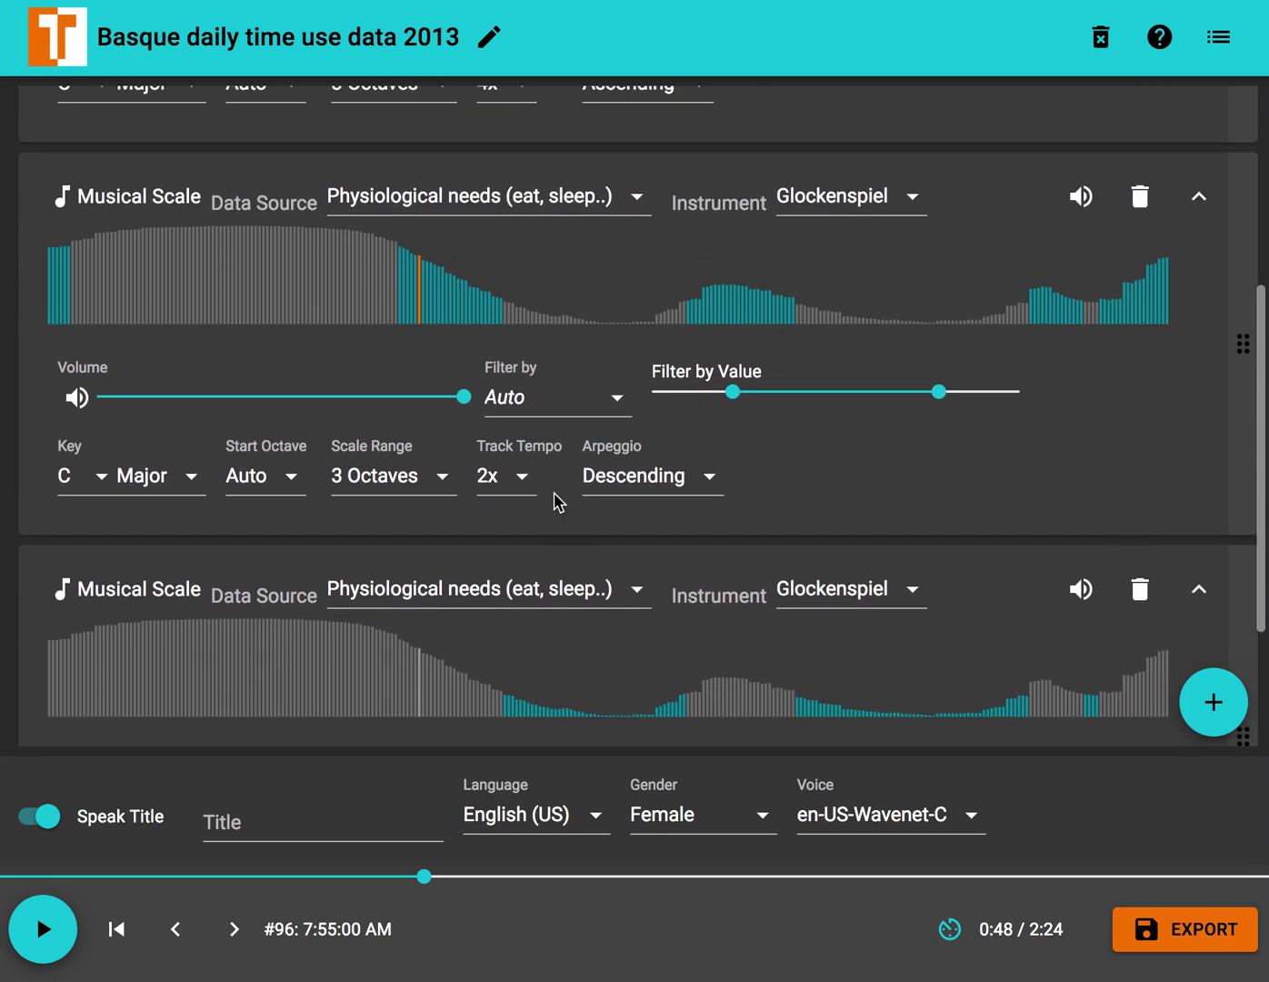
scroll(176, 677, up, 3)
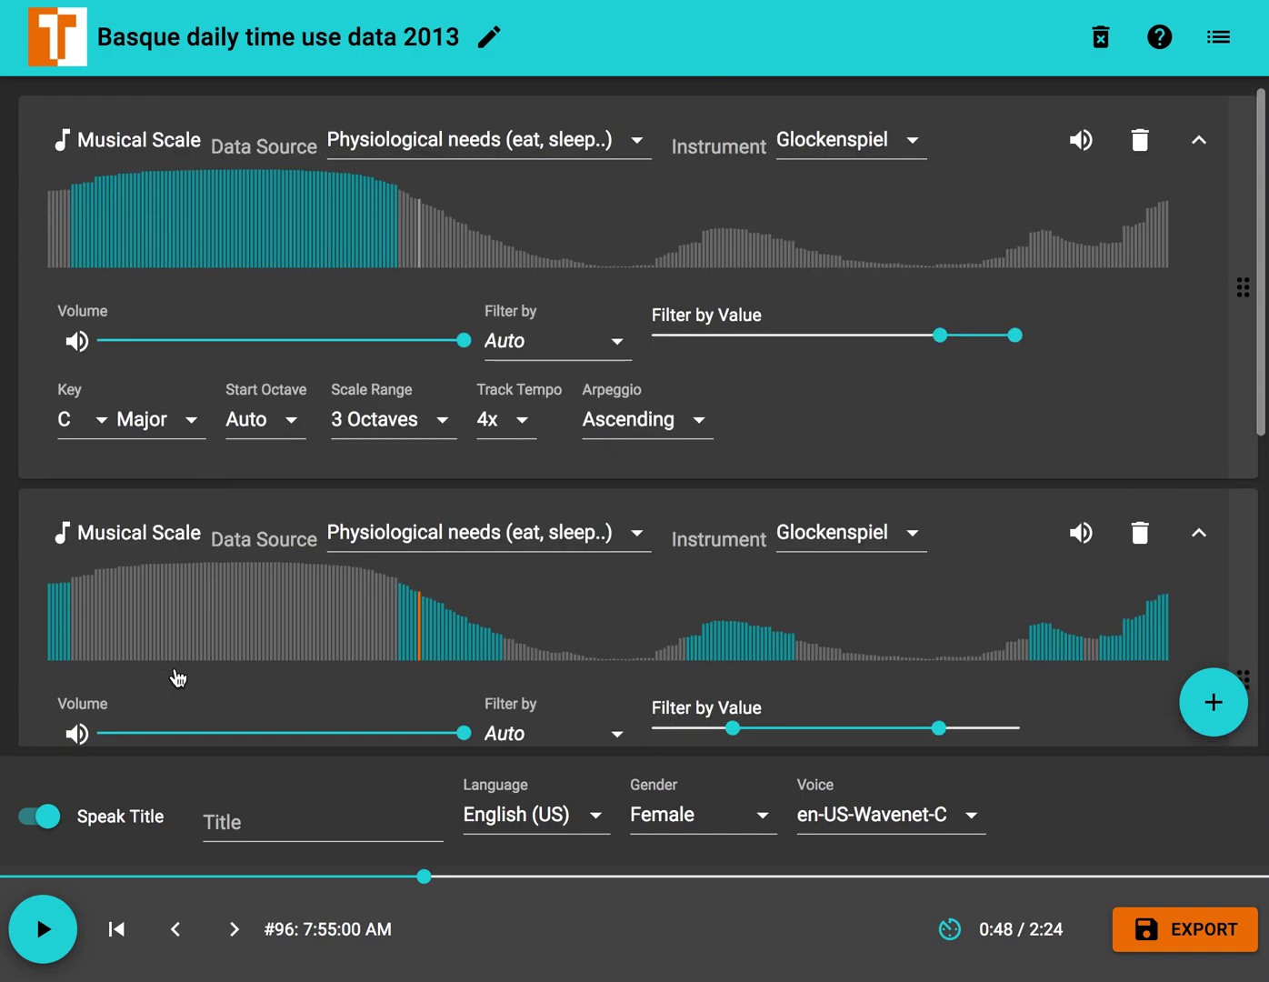
scroll(177, 677, down, 5)
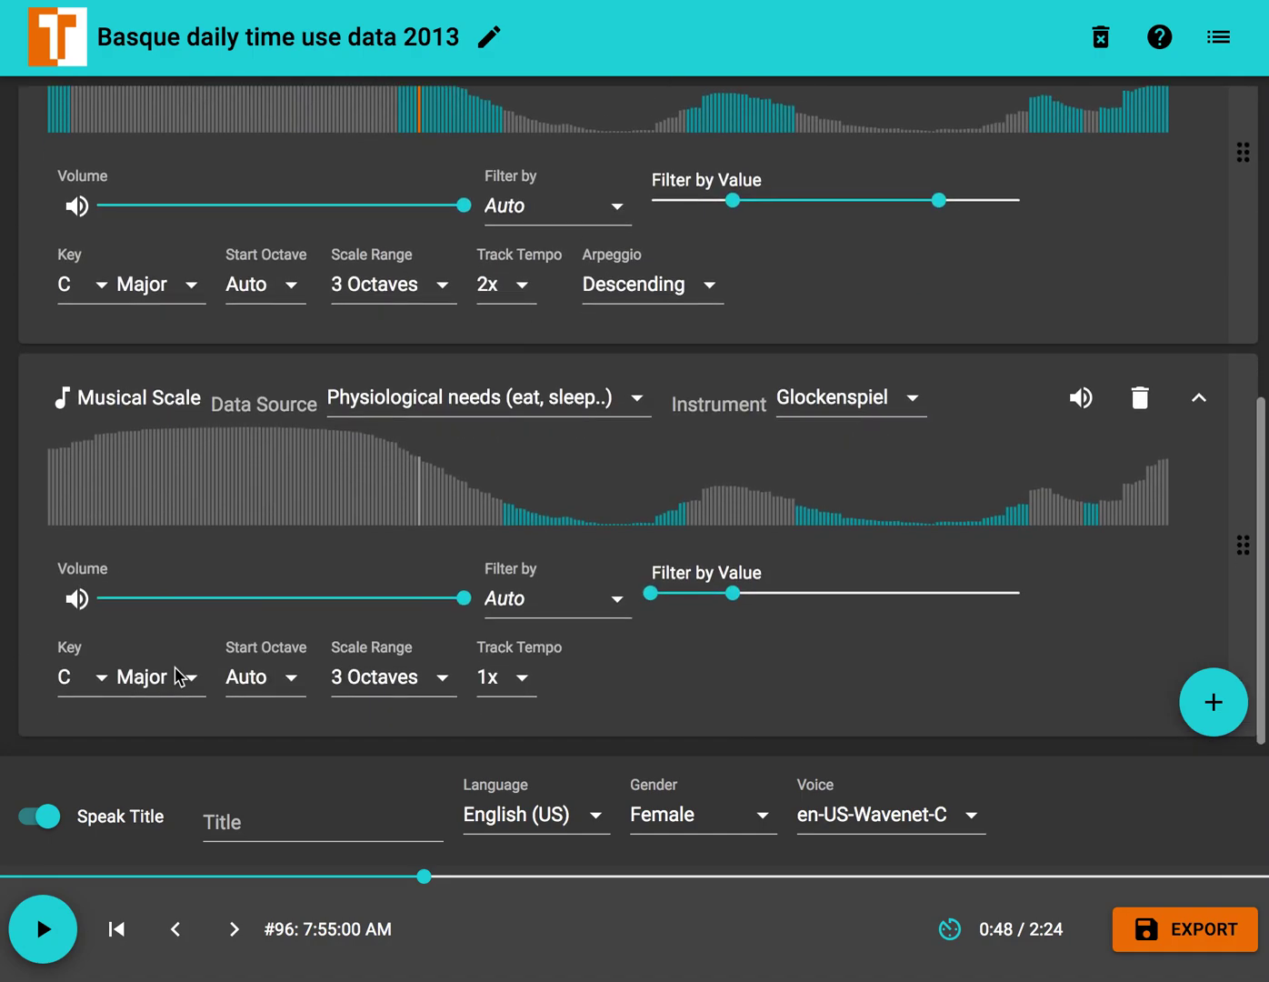
scroll(176, 678, up, 2)
scroll(176, 677, down, 2)
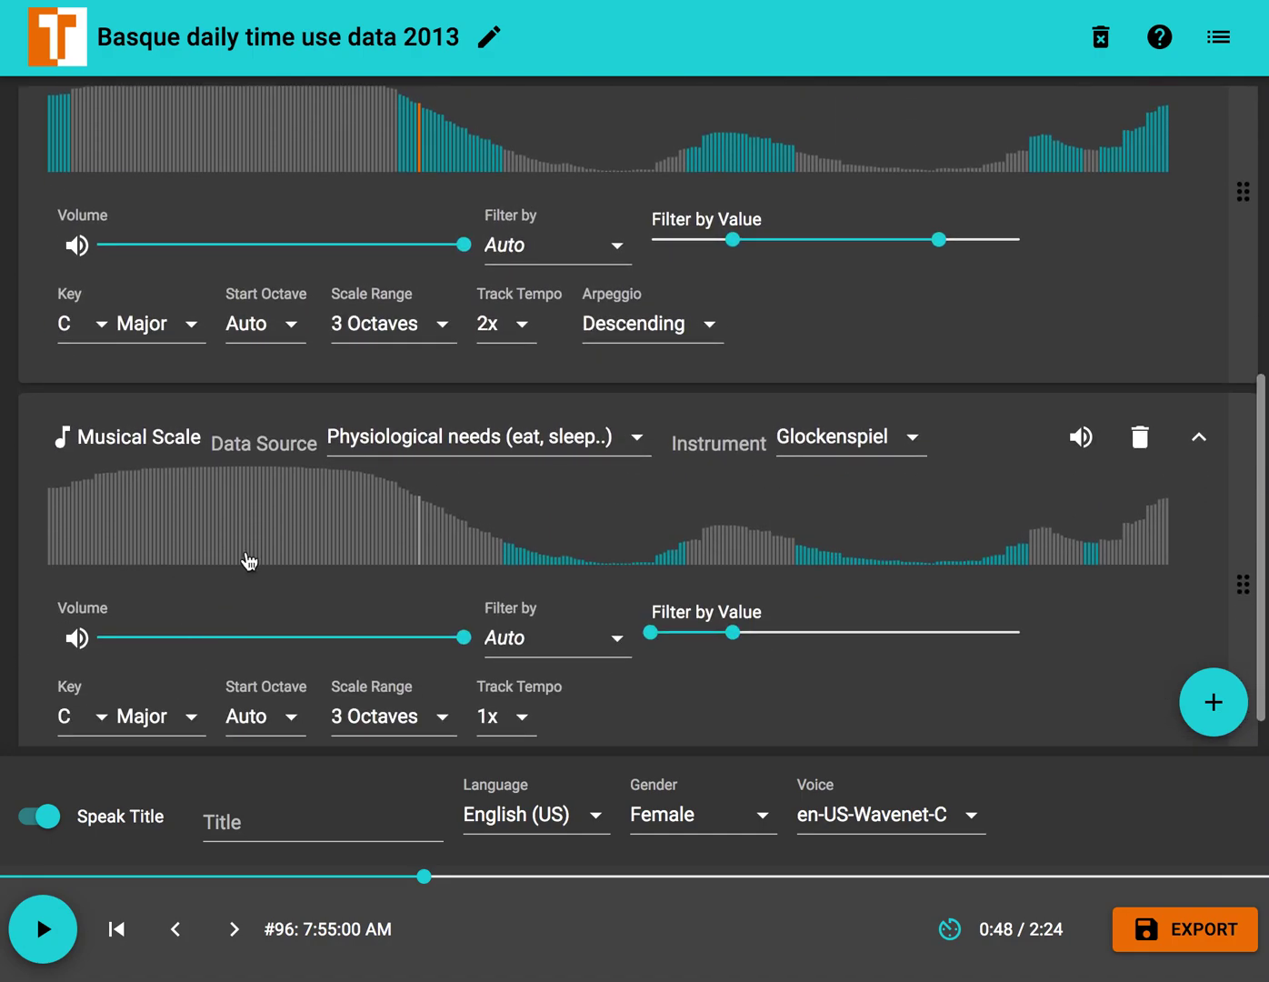
scroll(255, 551, up, 1)
scroll(522, 643, down, 1)
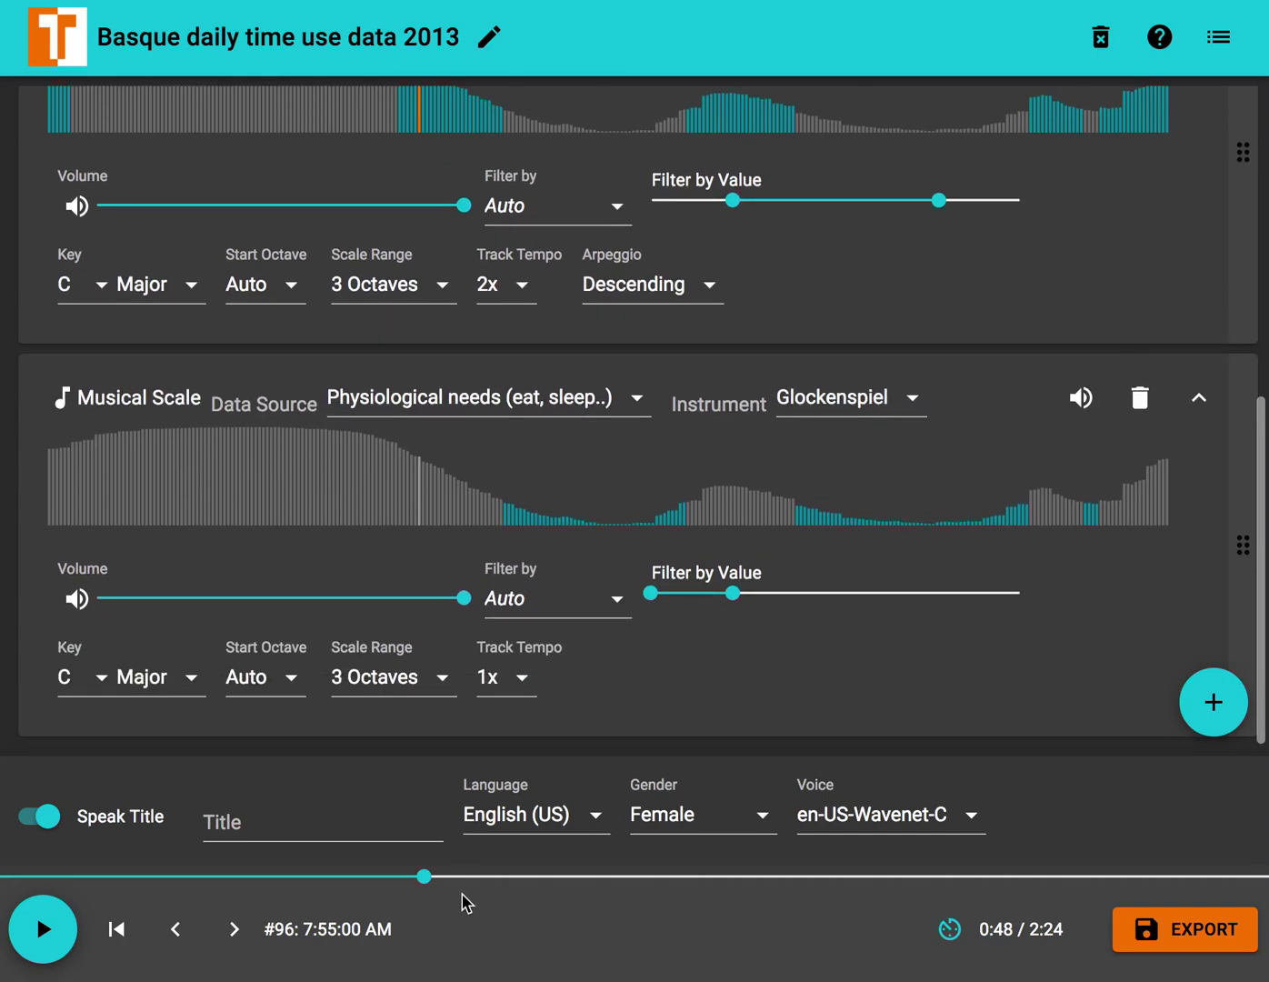
drag(472, 887, 370, 900)
click(37, 928)
- Let playback run and pause it at 1:02
scroll(182, 666, up, 3)
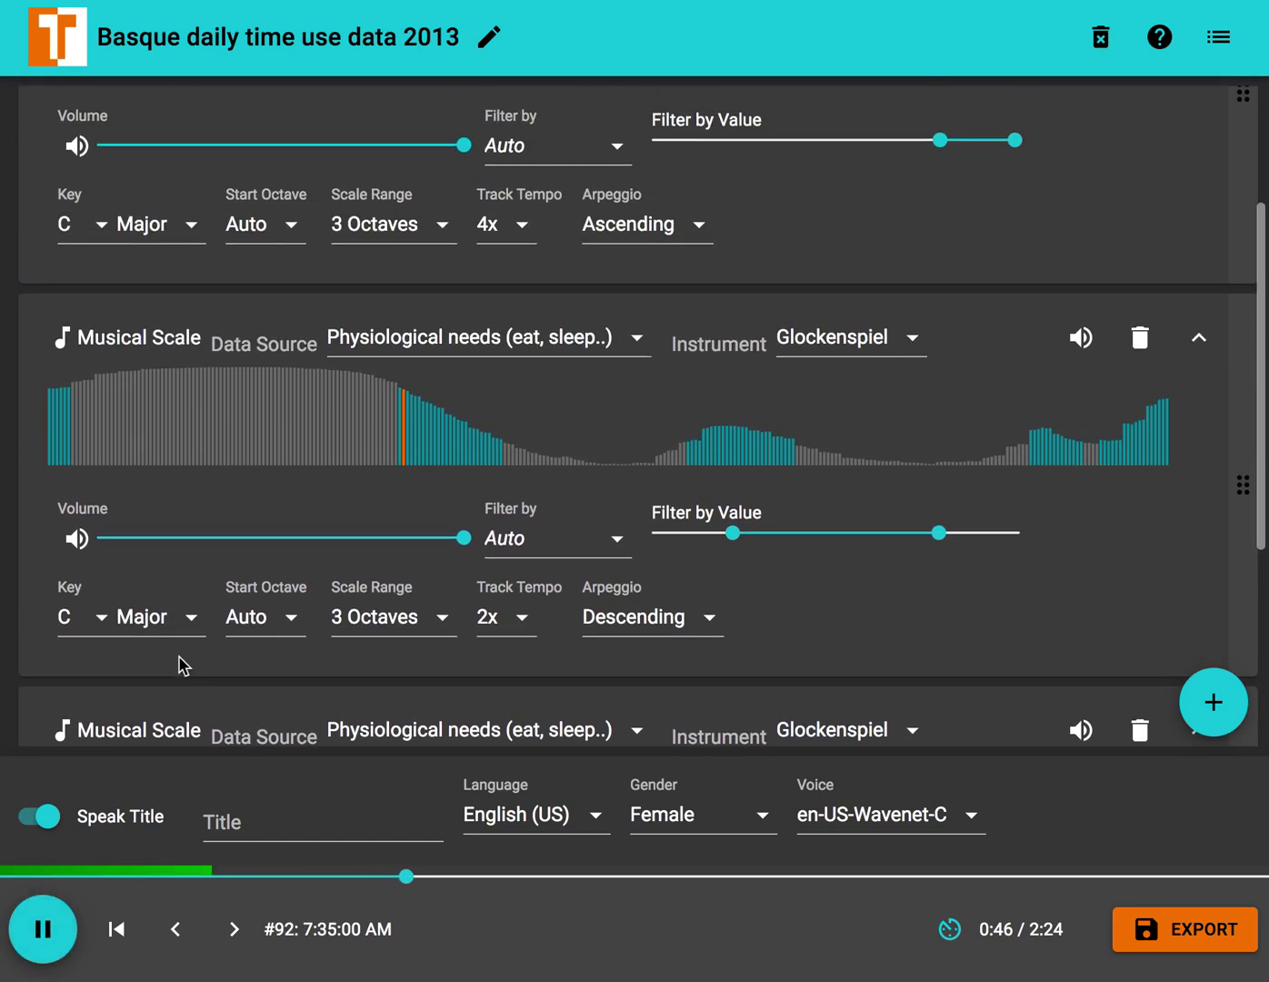
scroll(181, 667, down, 1)
scroll(182, 666, down, 1)
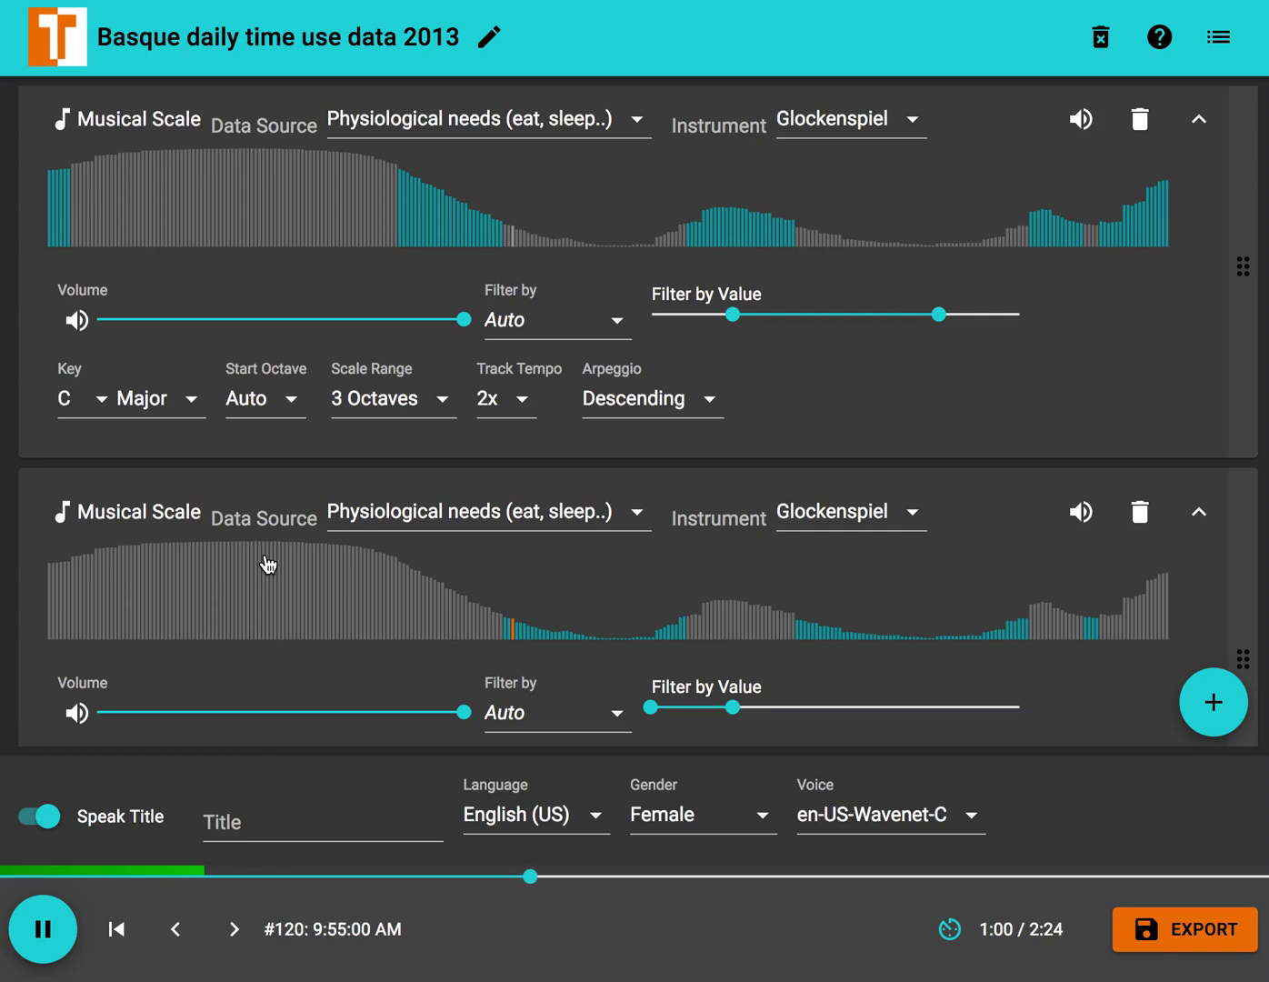
scroll(269, 563, down, 2)
click(43, 928)
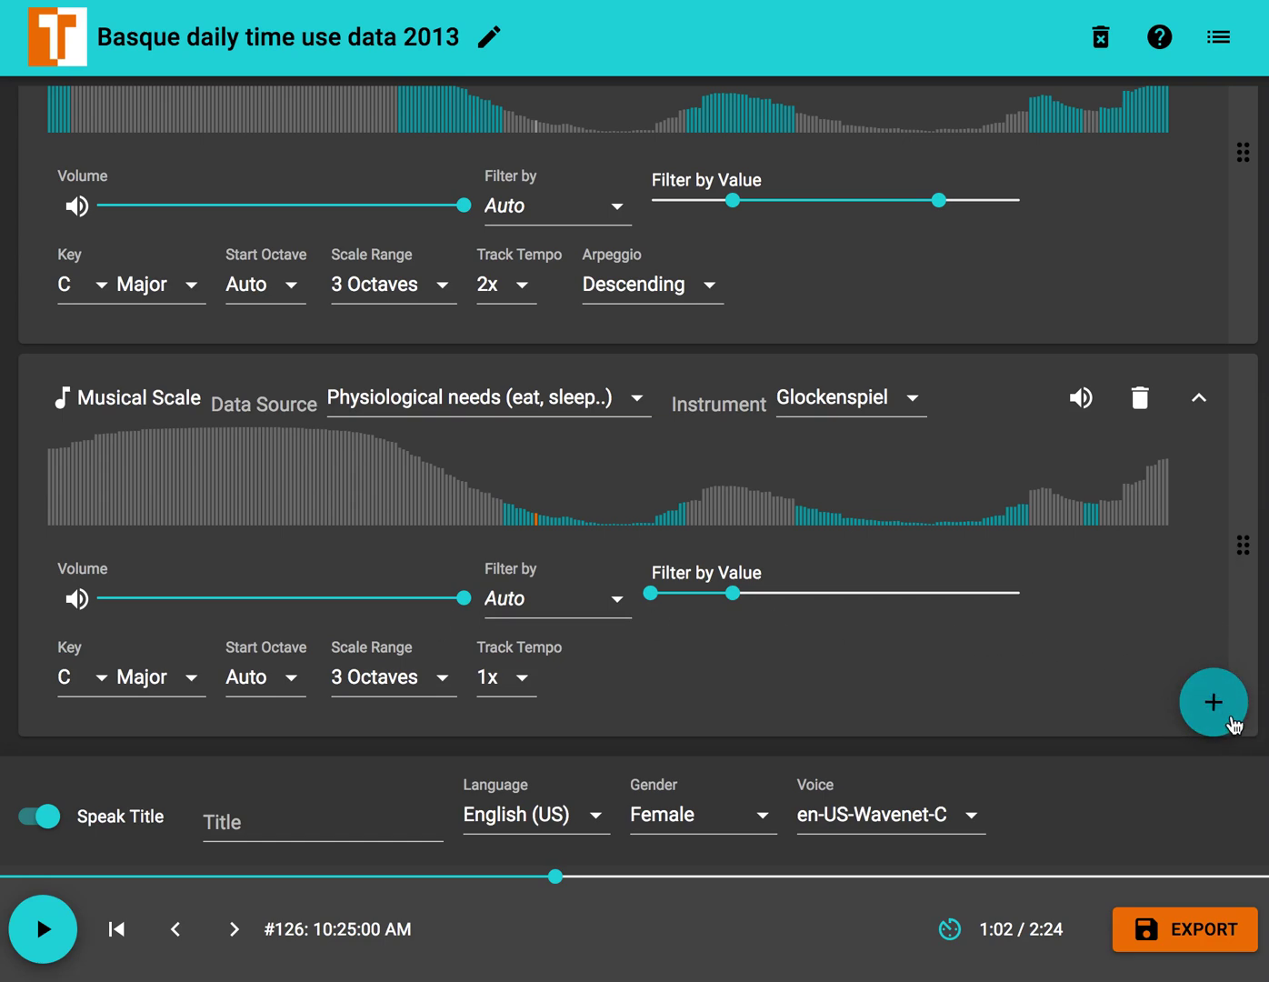
- Add a new Musical Scale track using Work and Training data
mouse_move(1214, 713)
click(1213, 617)
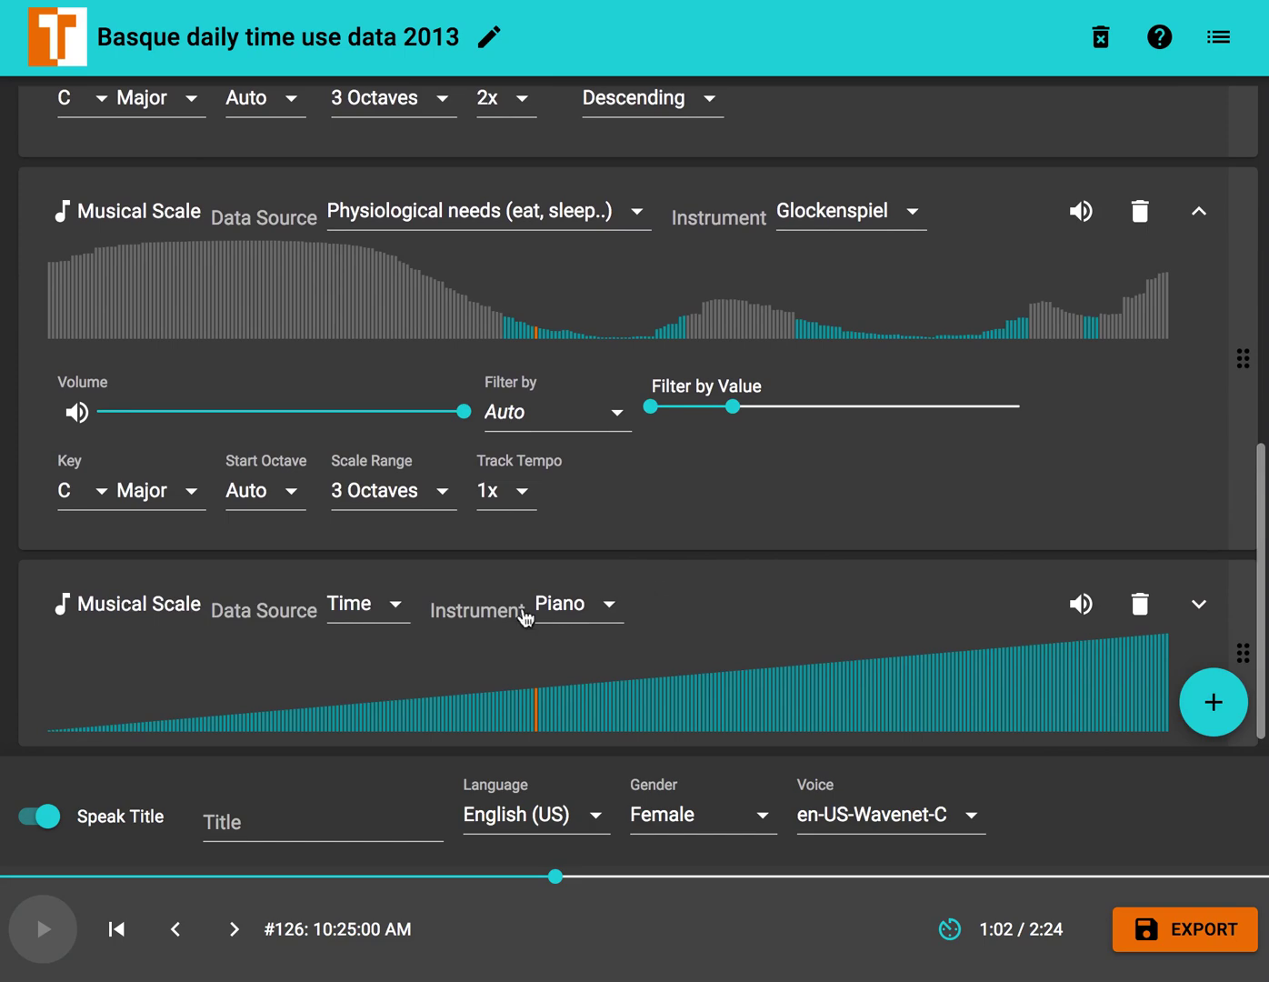
click(368, 615)
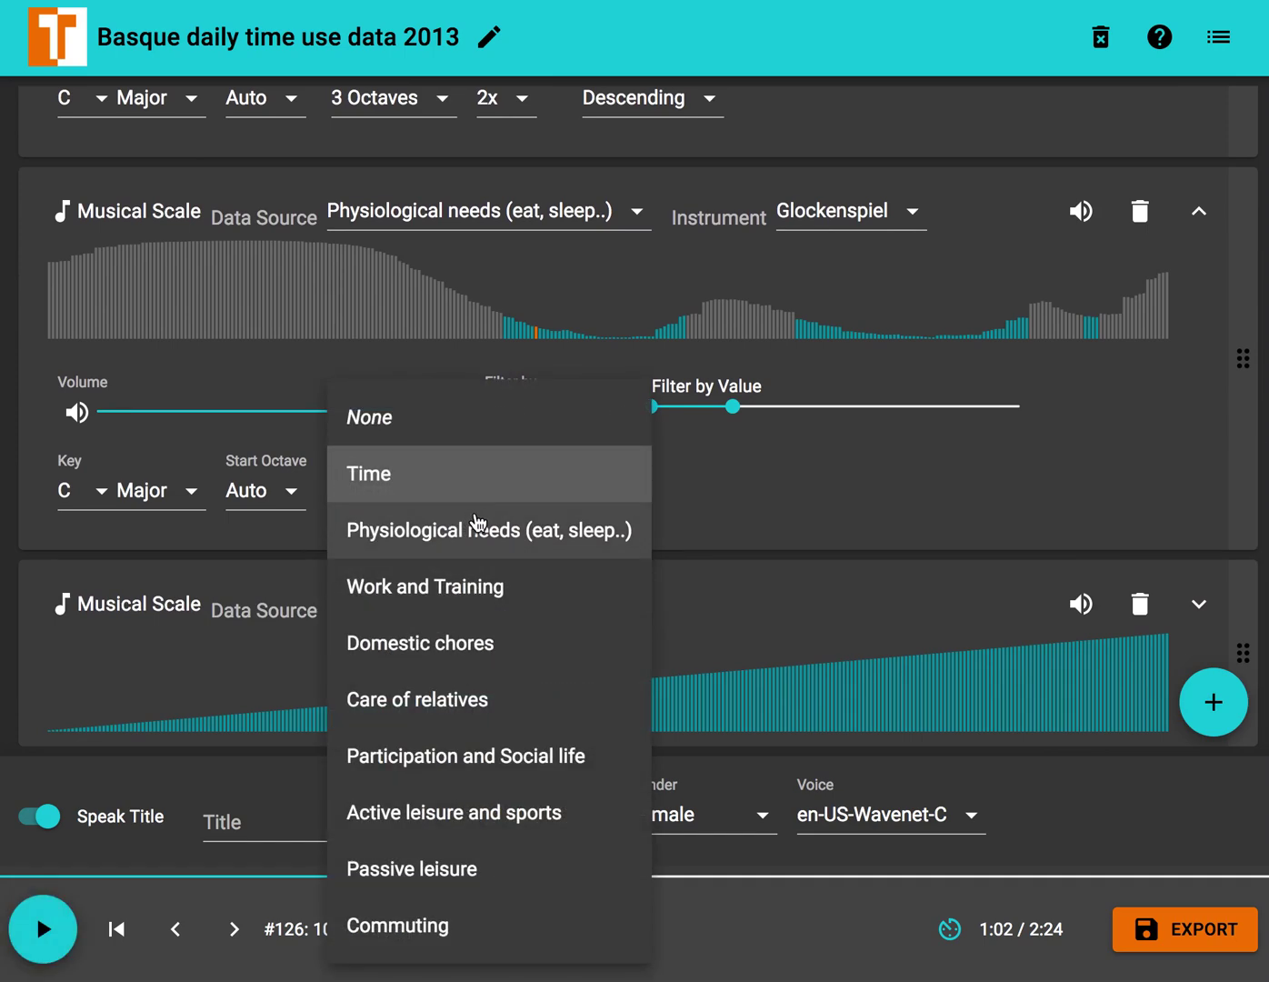
click(447, 593)
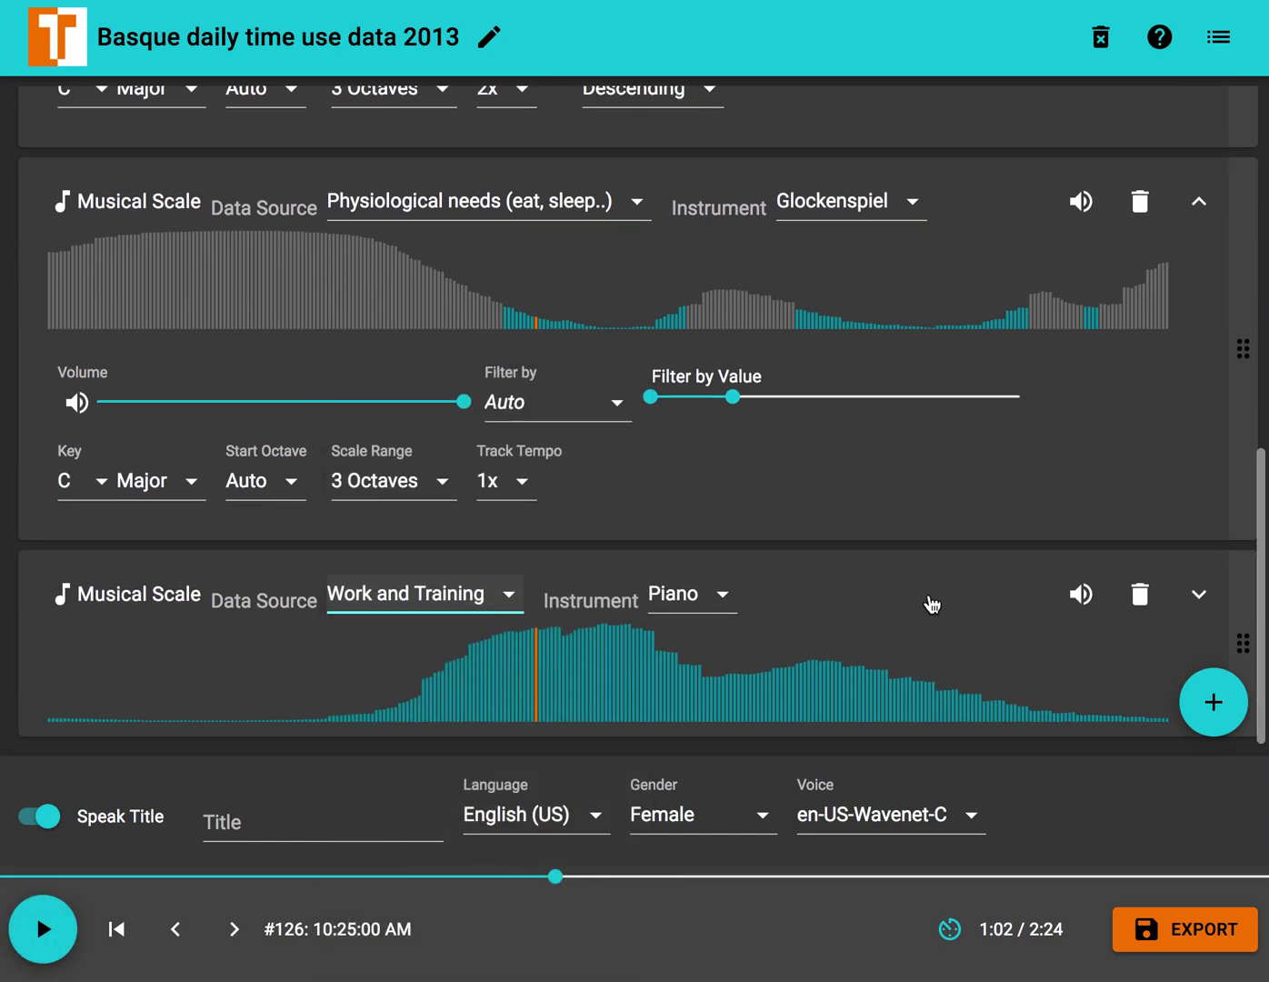
- Set the Work and Training track's scale range to 4 Octaves, leaving the upper track at 3
click(643, 670)
scroll(856, 629, down, 2)
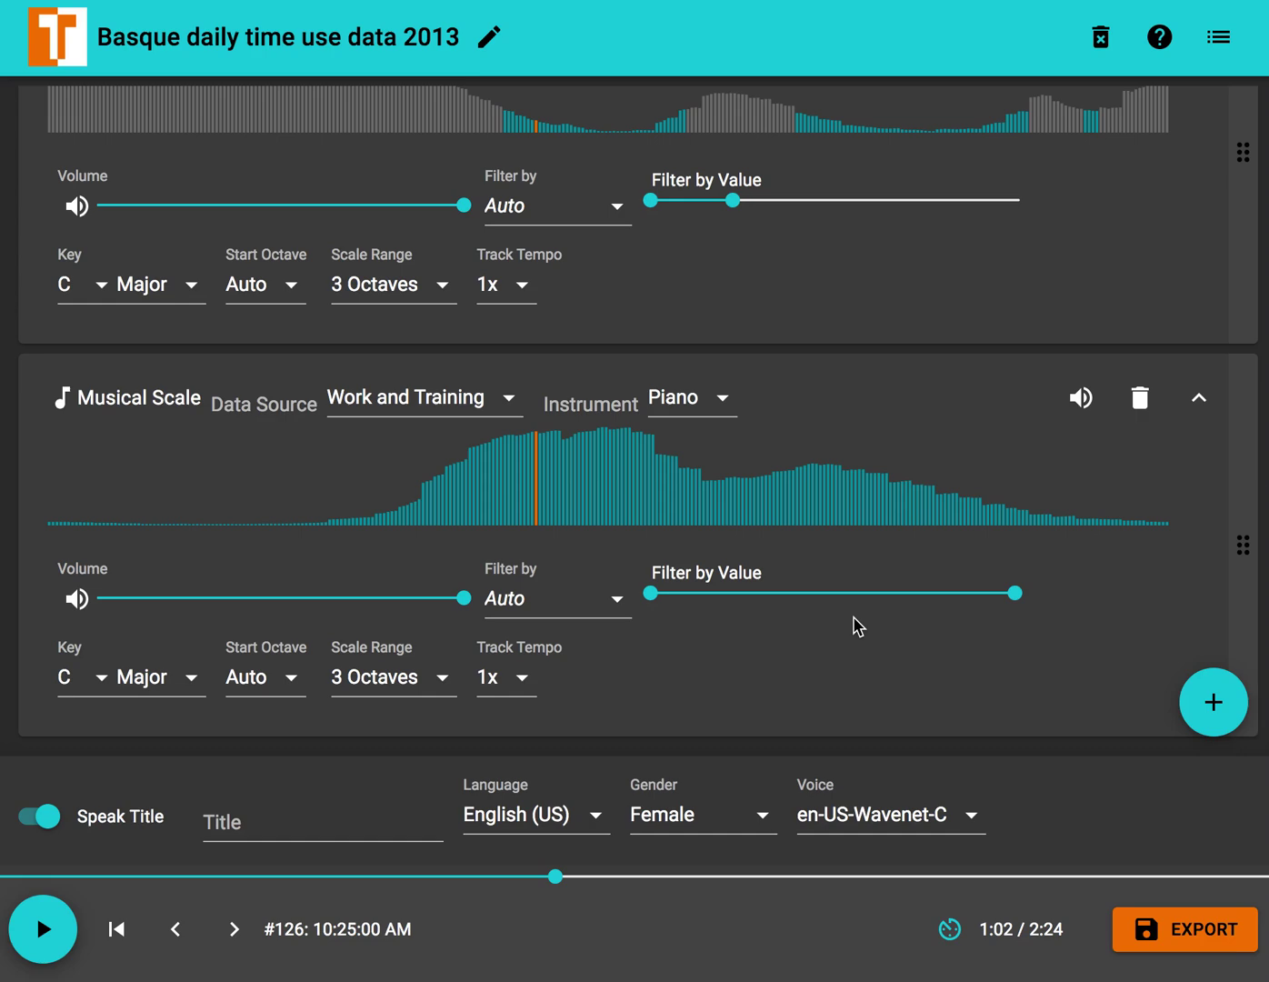
click(383, 686)
click(369, 703)
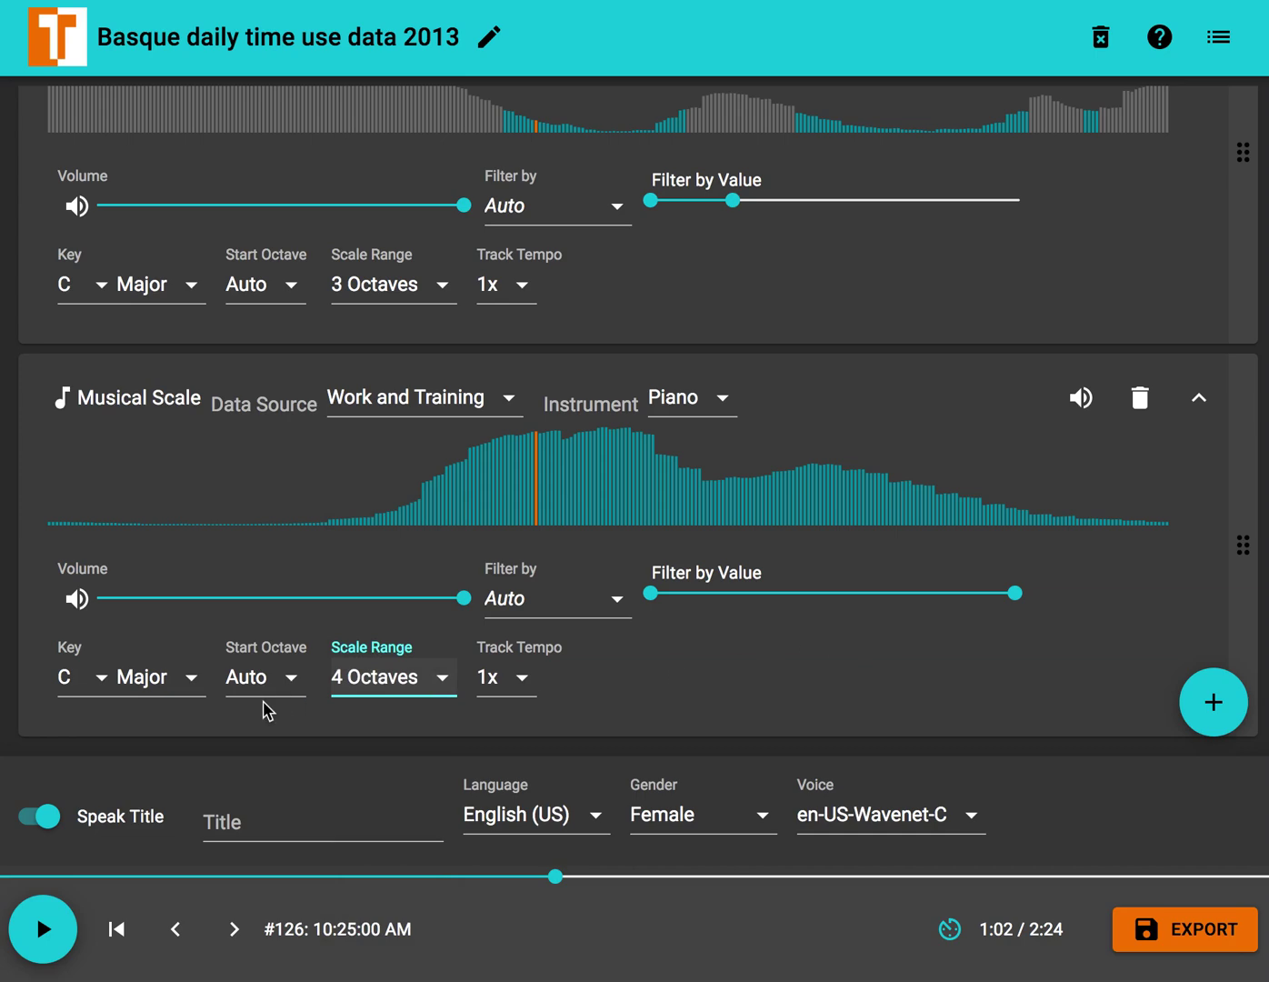
click(411, 696)
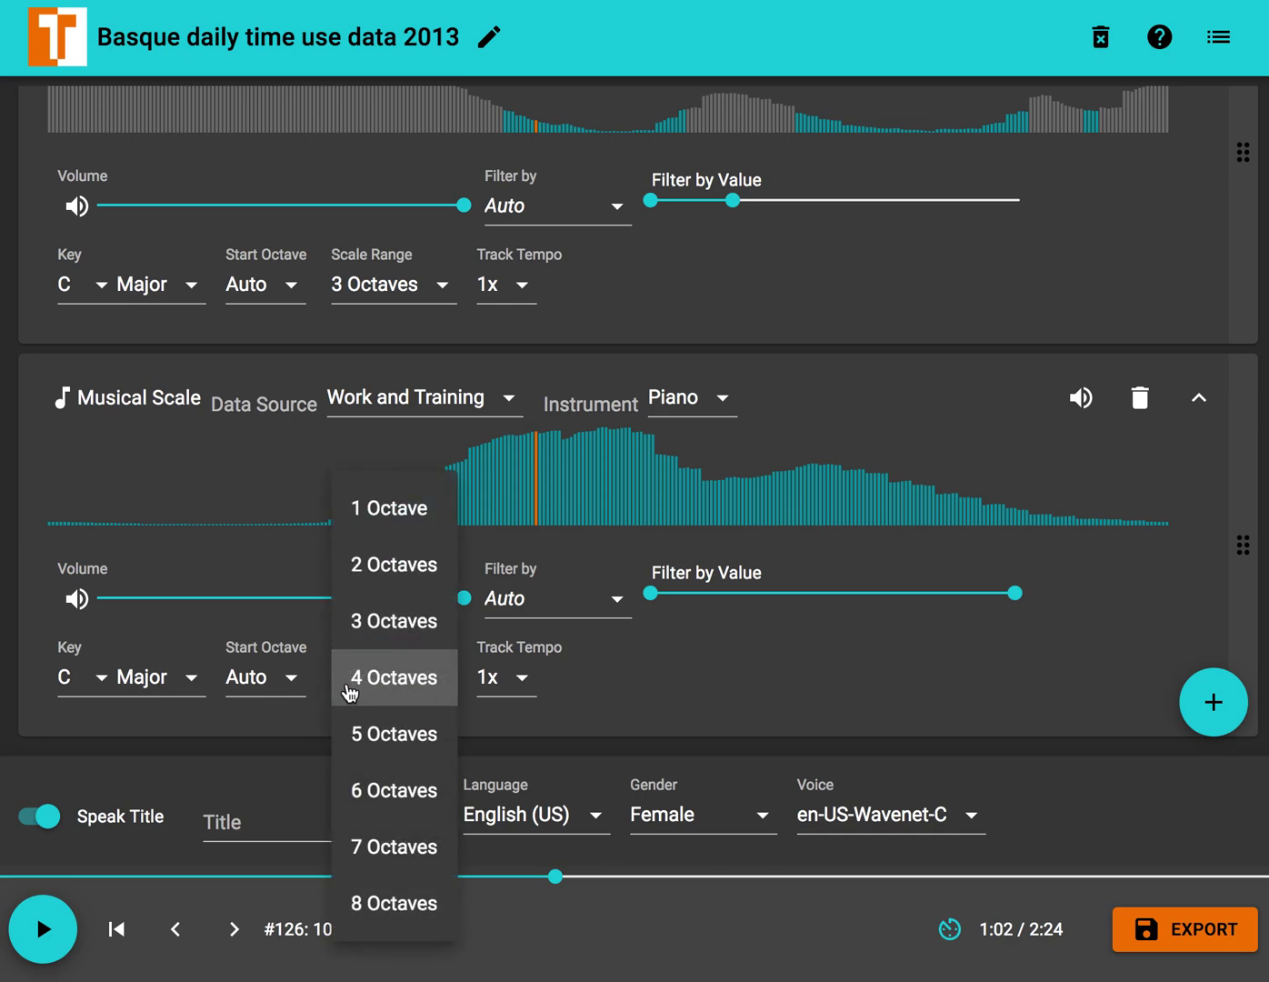
click(949, 691)
click(428, 305)
click(744, 313)
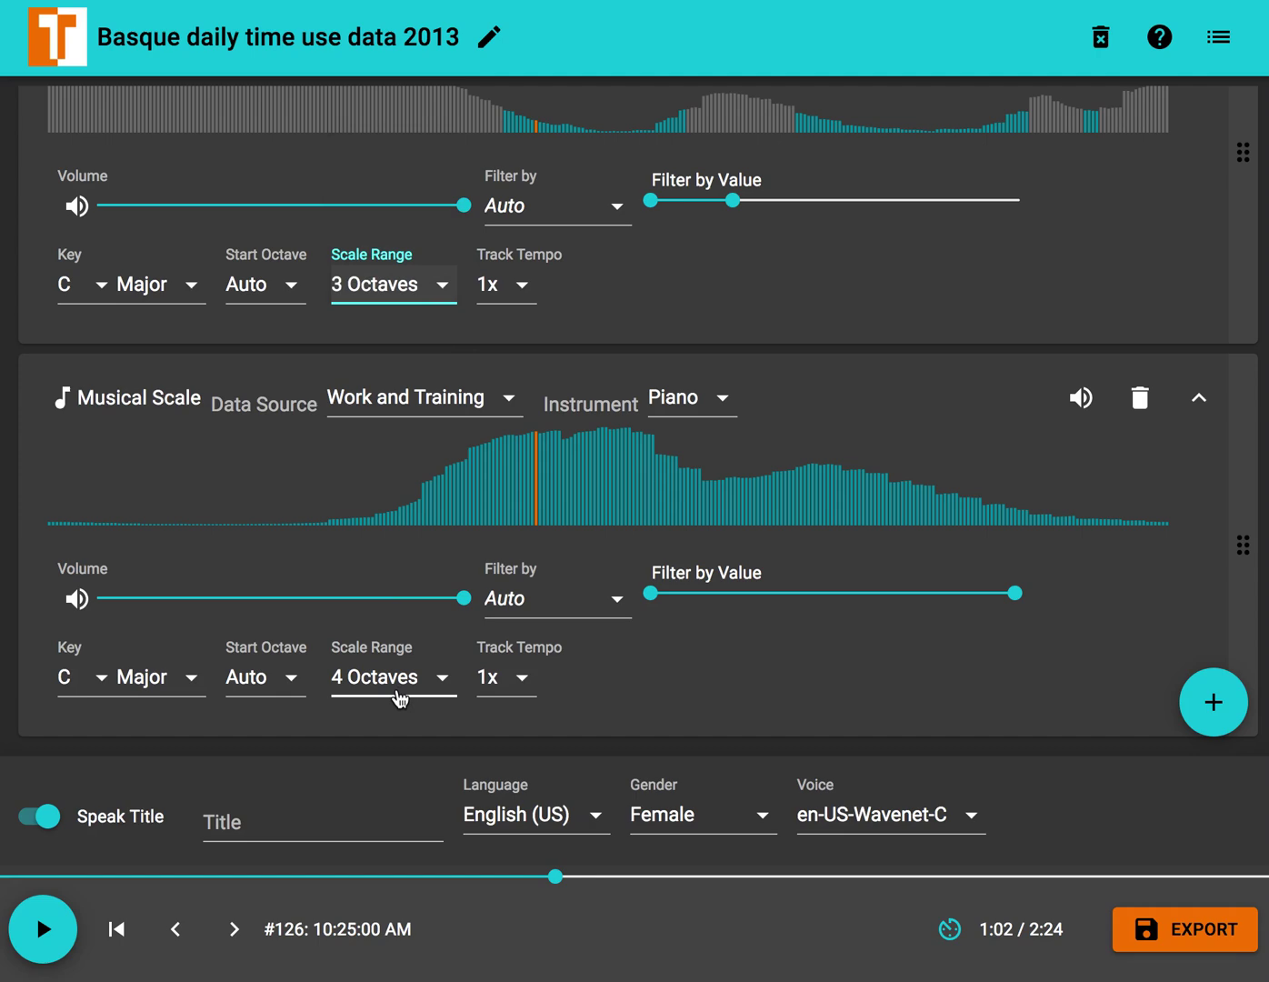
scroll(398, 698, up, 7)
scroll(399, 698, down, 5)
scroll(396, 696, down, 2)
- Set the Work and Training track to 4x tempo and keep only values above about 0.29
click(859, 719)
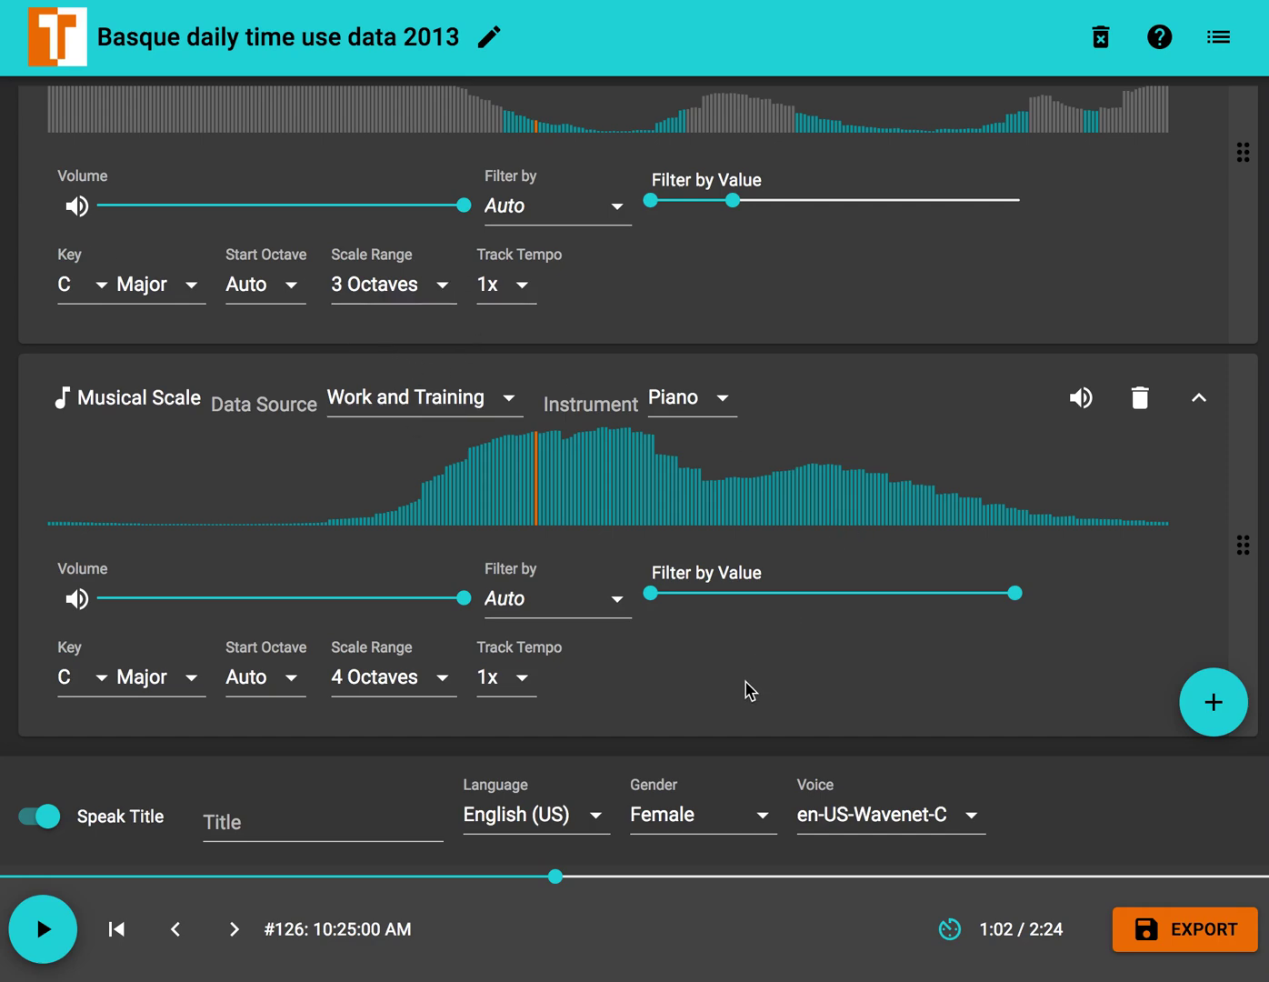
click(506, 697)
click(508, 696)
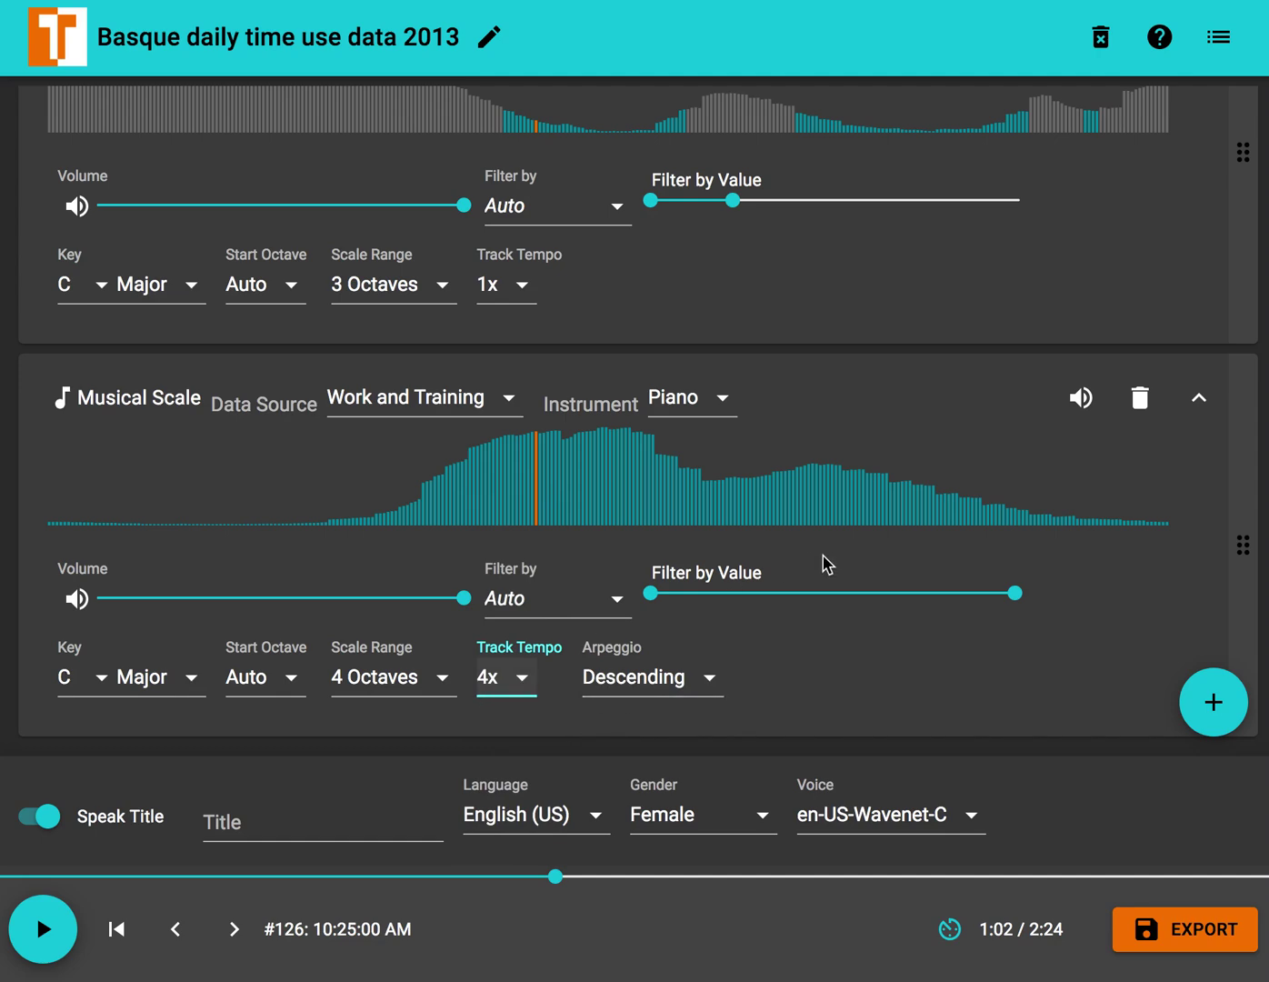
mouse_move(651, 594)
drag(652, 594, 968, 596)
scroll(922, 664, up, 2)
scroll(921, 665, down, 2)
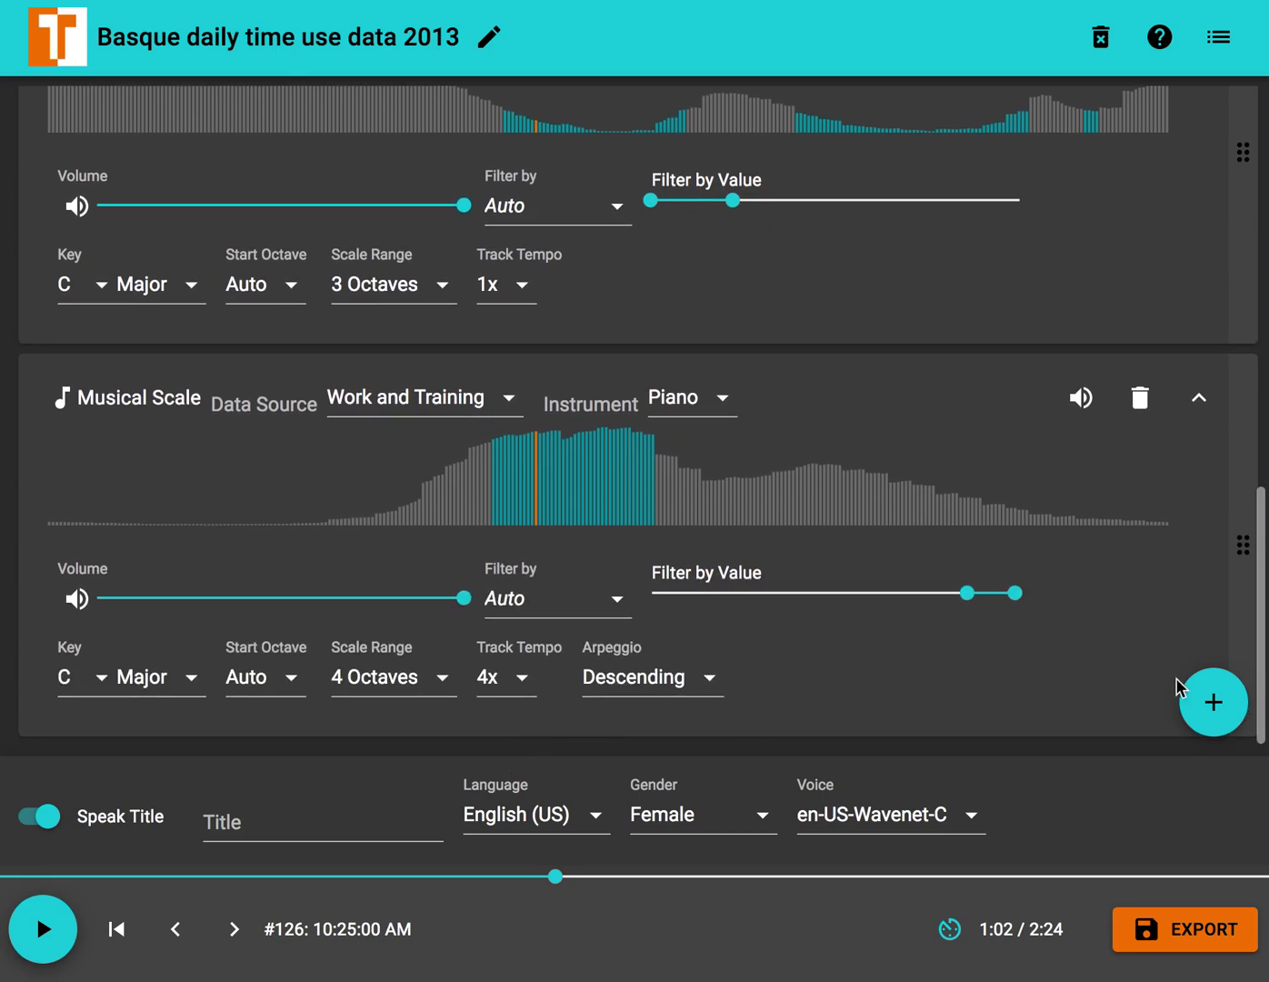
- Add another Musical Scale track on Work and Training data with a Piano instrument
mouse_move(1204, 694)
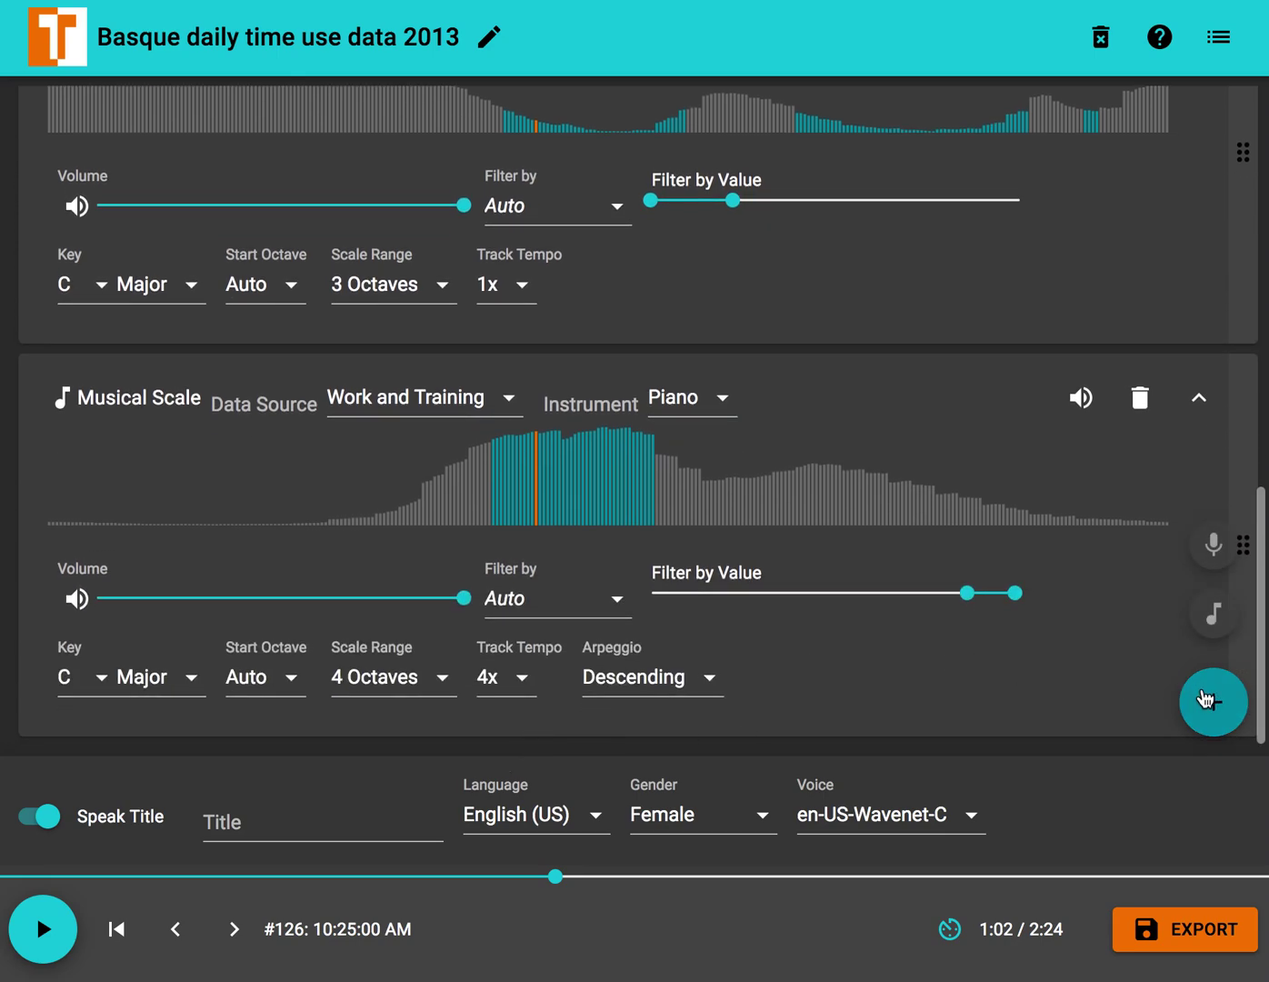
click(1217, 621)
click(351, 592)
click(474, 602)
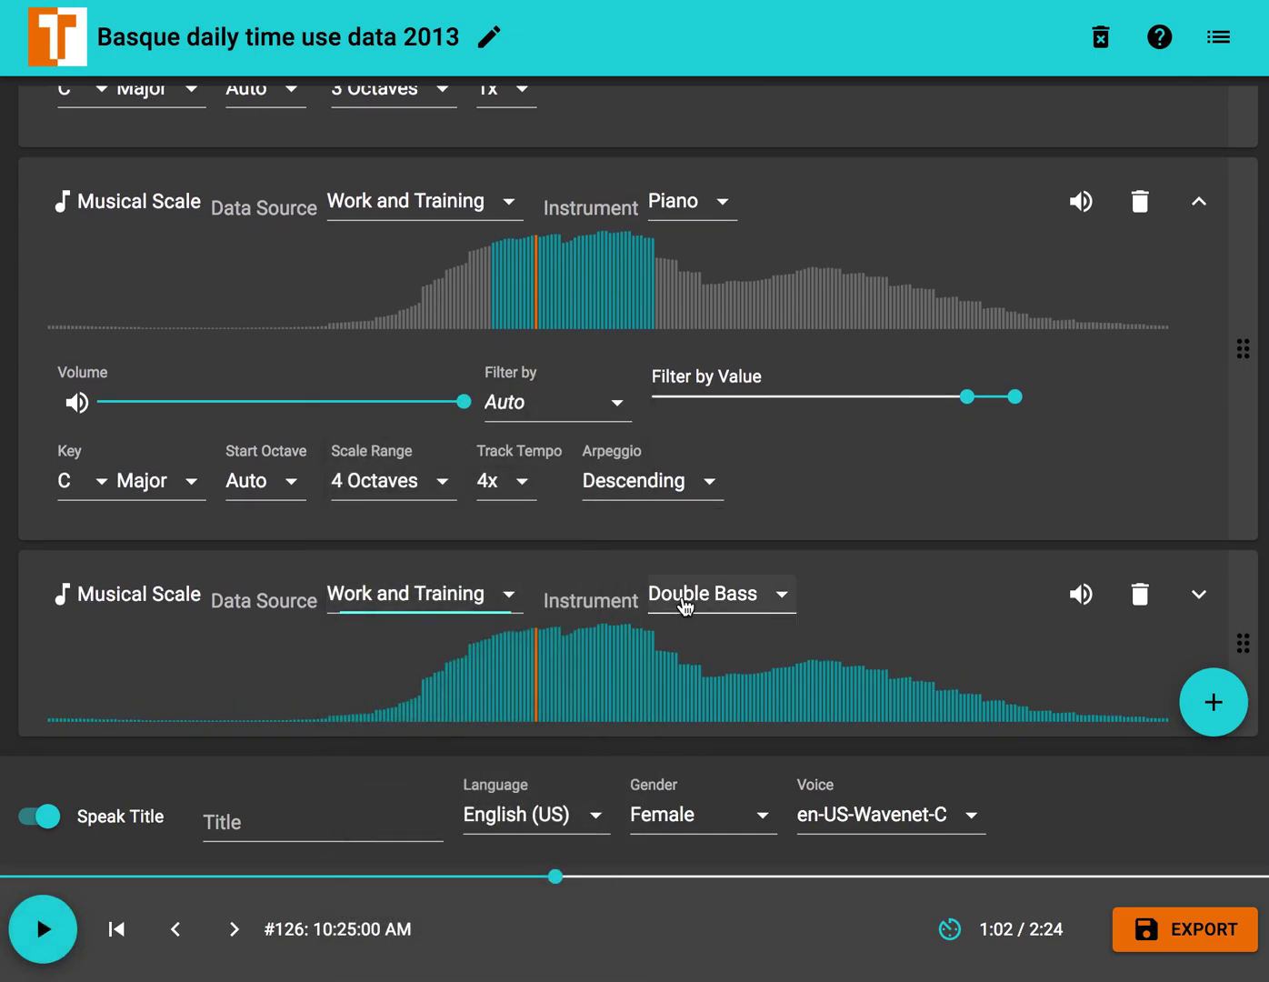
click(684, 605)
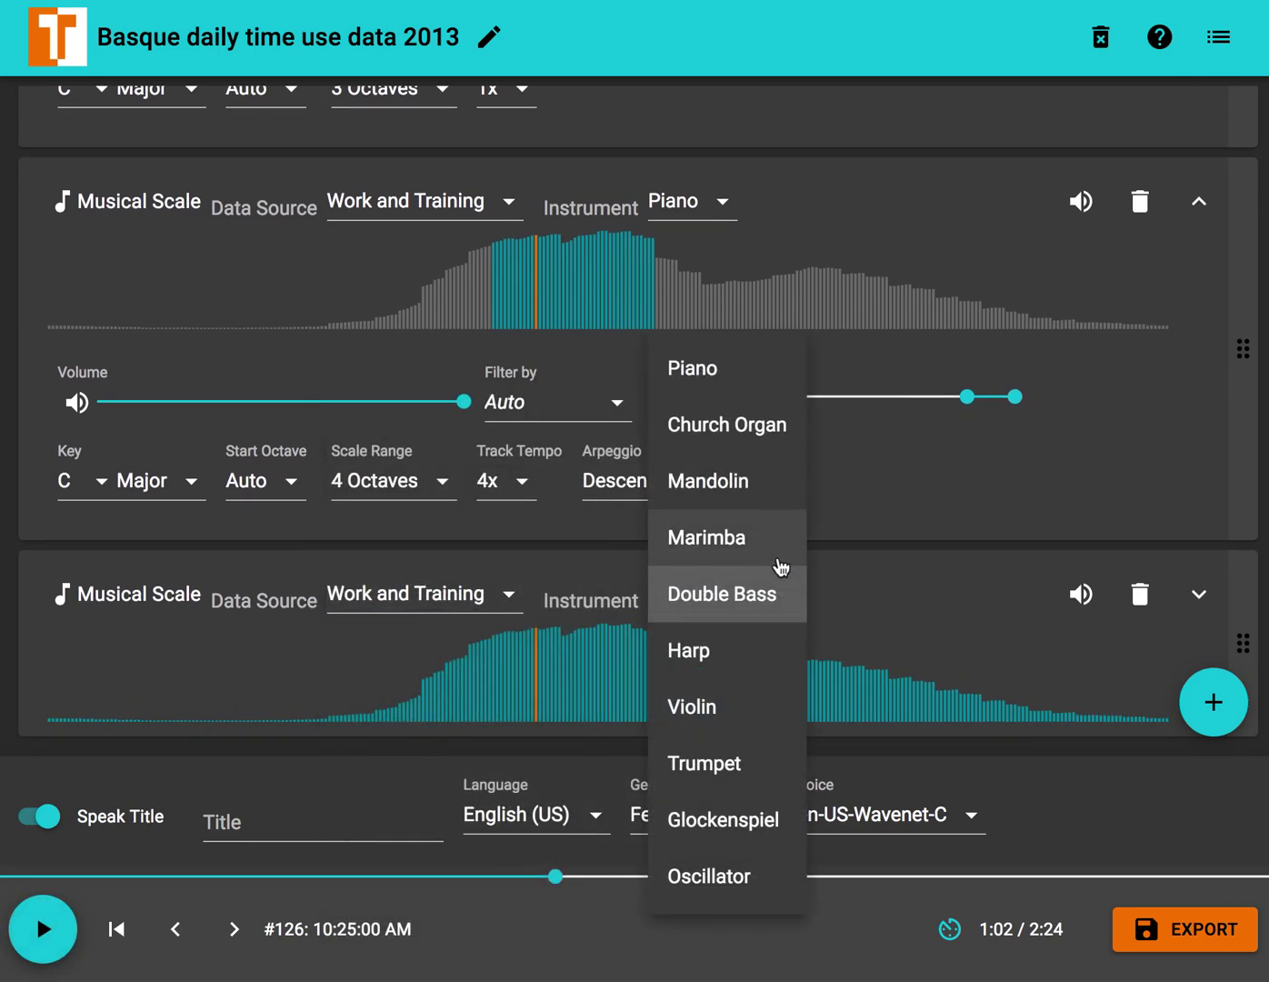
click(754, 385)
- Set the new Piano track to 2x tempo with an Ascending arpeggio
click(660, 700)
scroll(854, 705, down, 2)
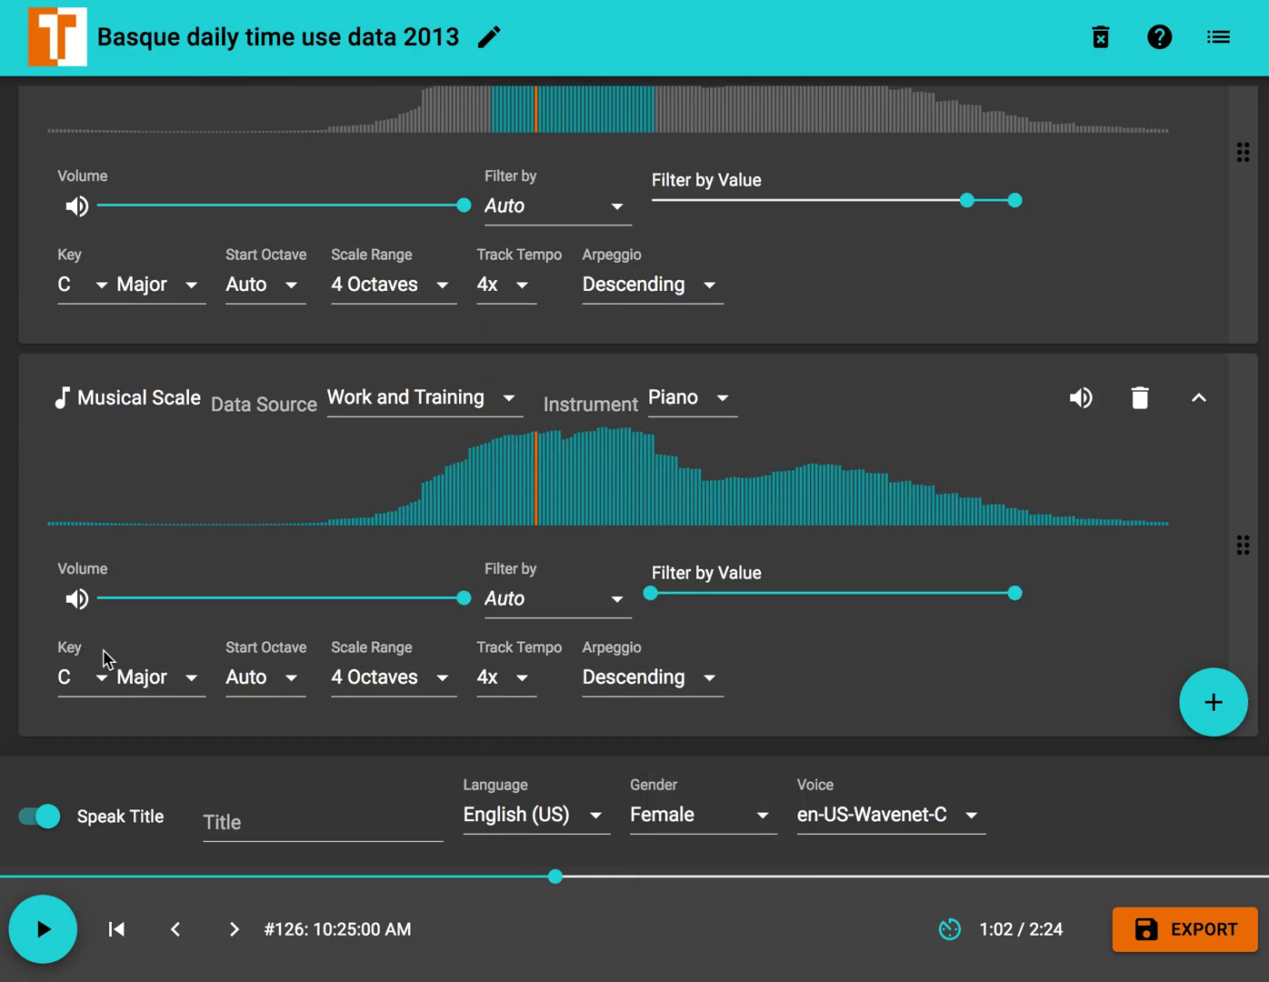
click(510, 684)
click(520, 575)
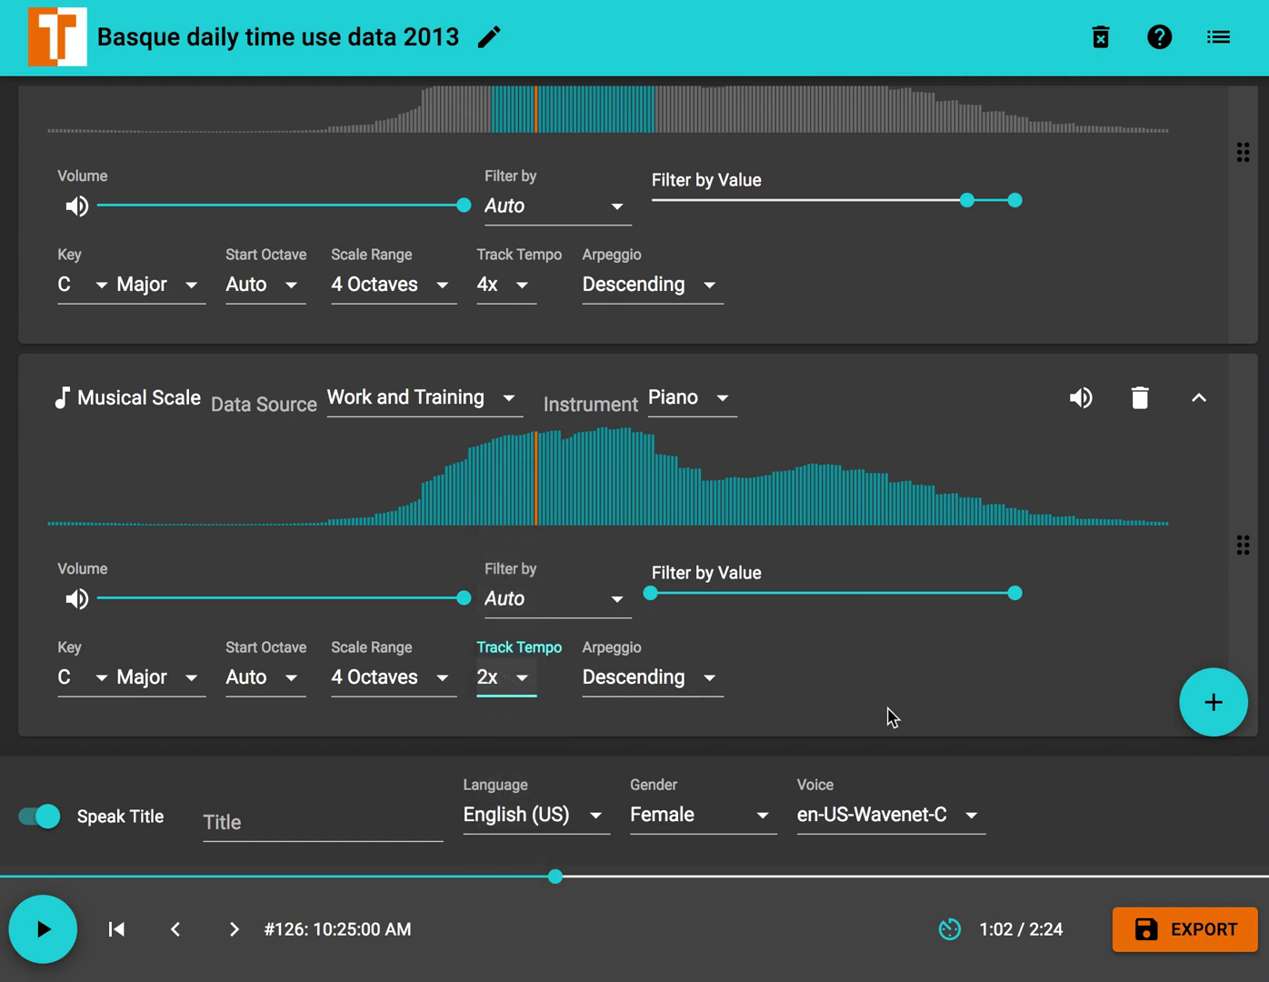
click(635, 693)
click(661, 620)
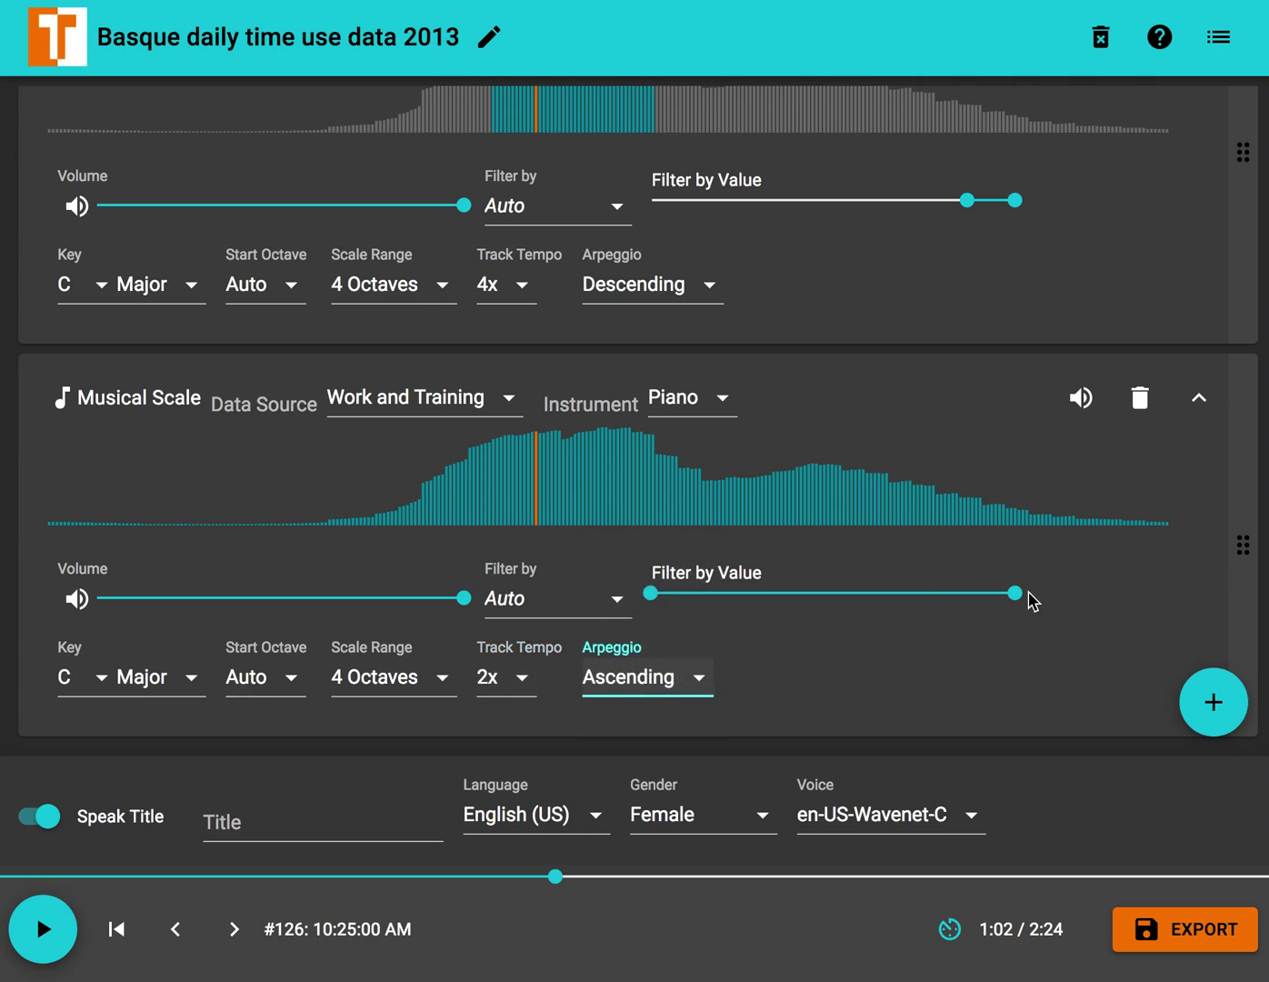
- Limit the new Piano track's value filter to about 0.025–0.29
mouse_move(949, 600)
mouse_down()
mouse_move(835, 615)
mouse_move(966, 611)
mouse_up()
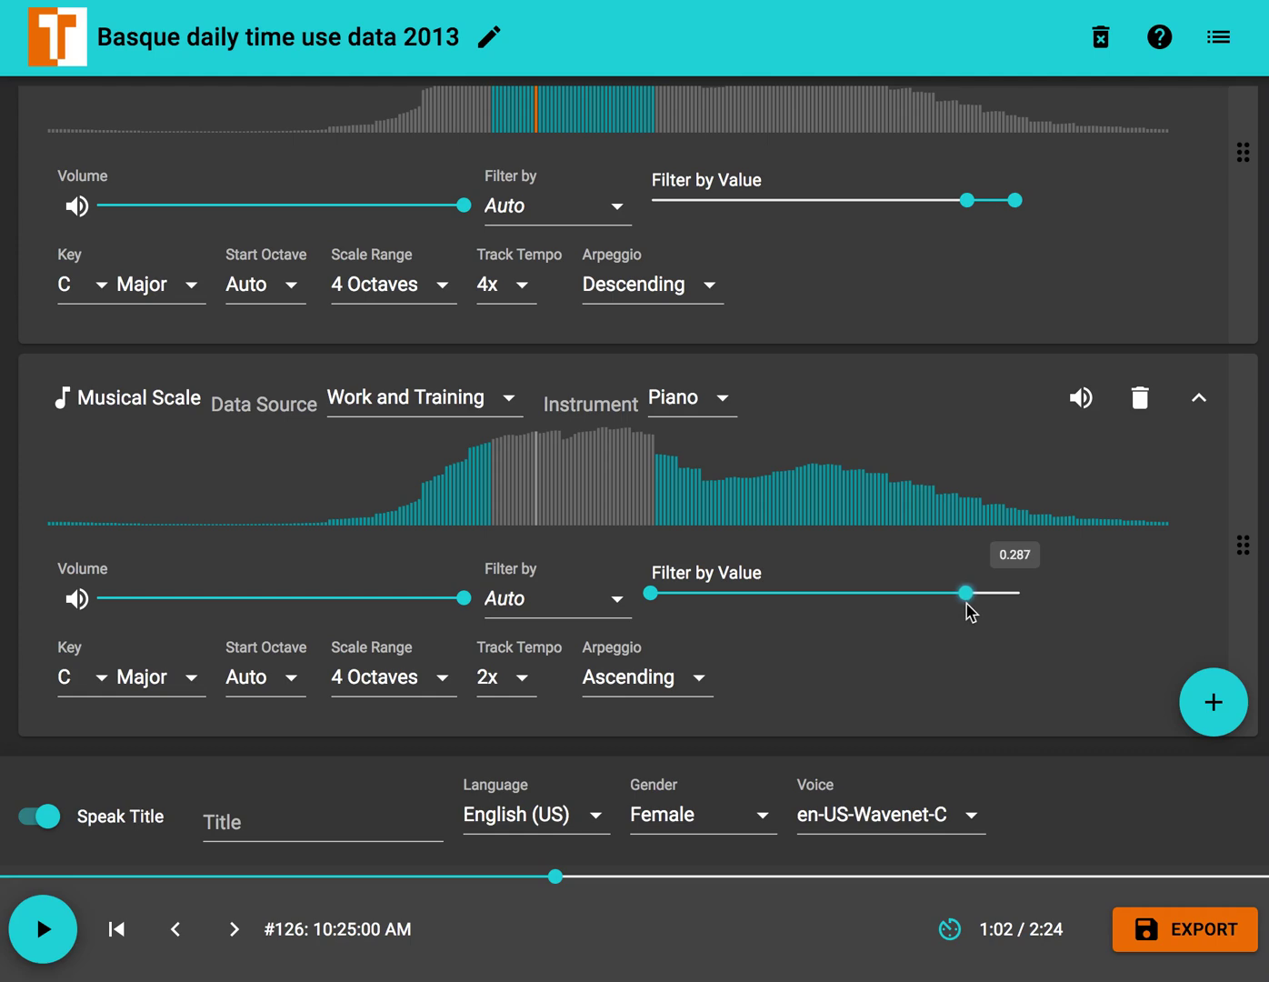
drag(971, 612, 972, 609)
mouse_move(655, 591)
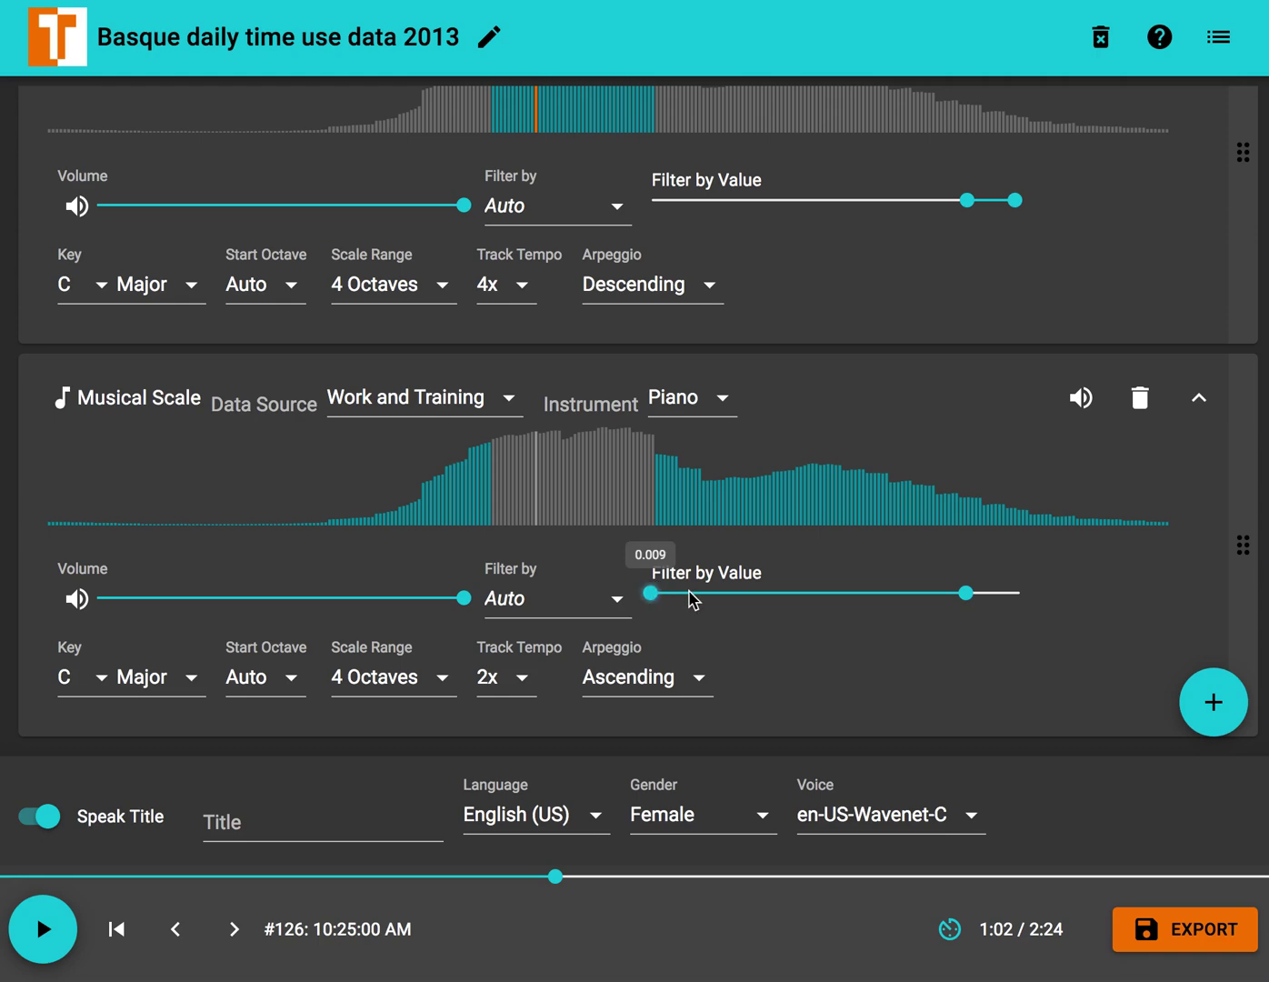
mouse_move(652, 594)
mouse_down()
mouse_move(691, 593)
mouse_move(673, 594)
mouse_up()
- Mute all three Glockenspiel tracks
scroll(698, 700, down, 15)
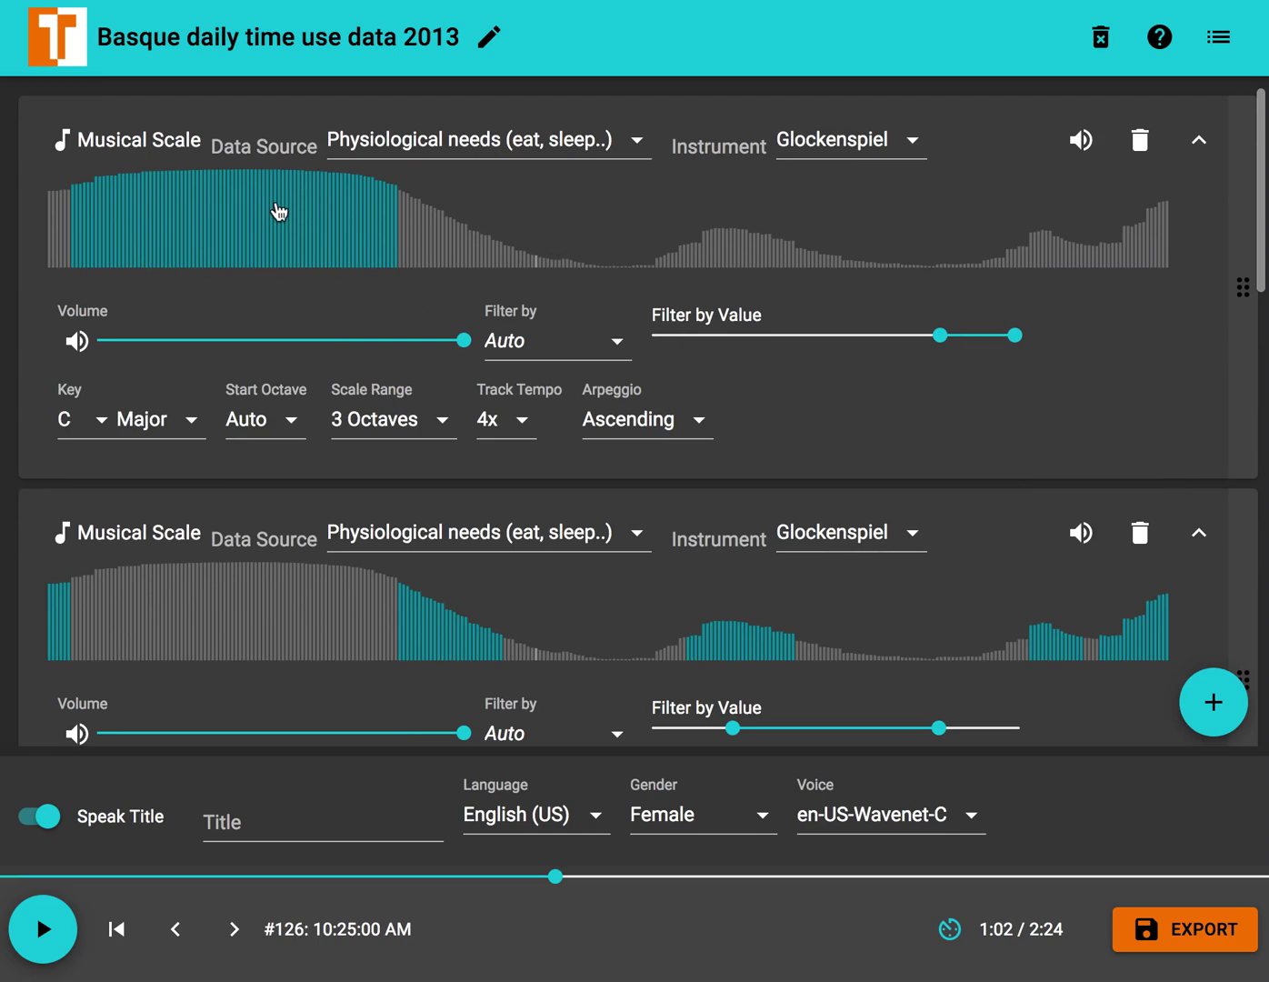
scroll(578, 225, down, 1)
scroll(593, 292, down, 6)
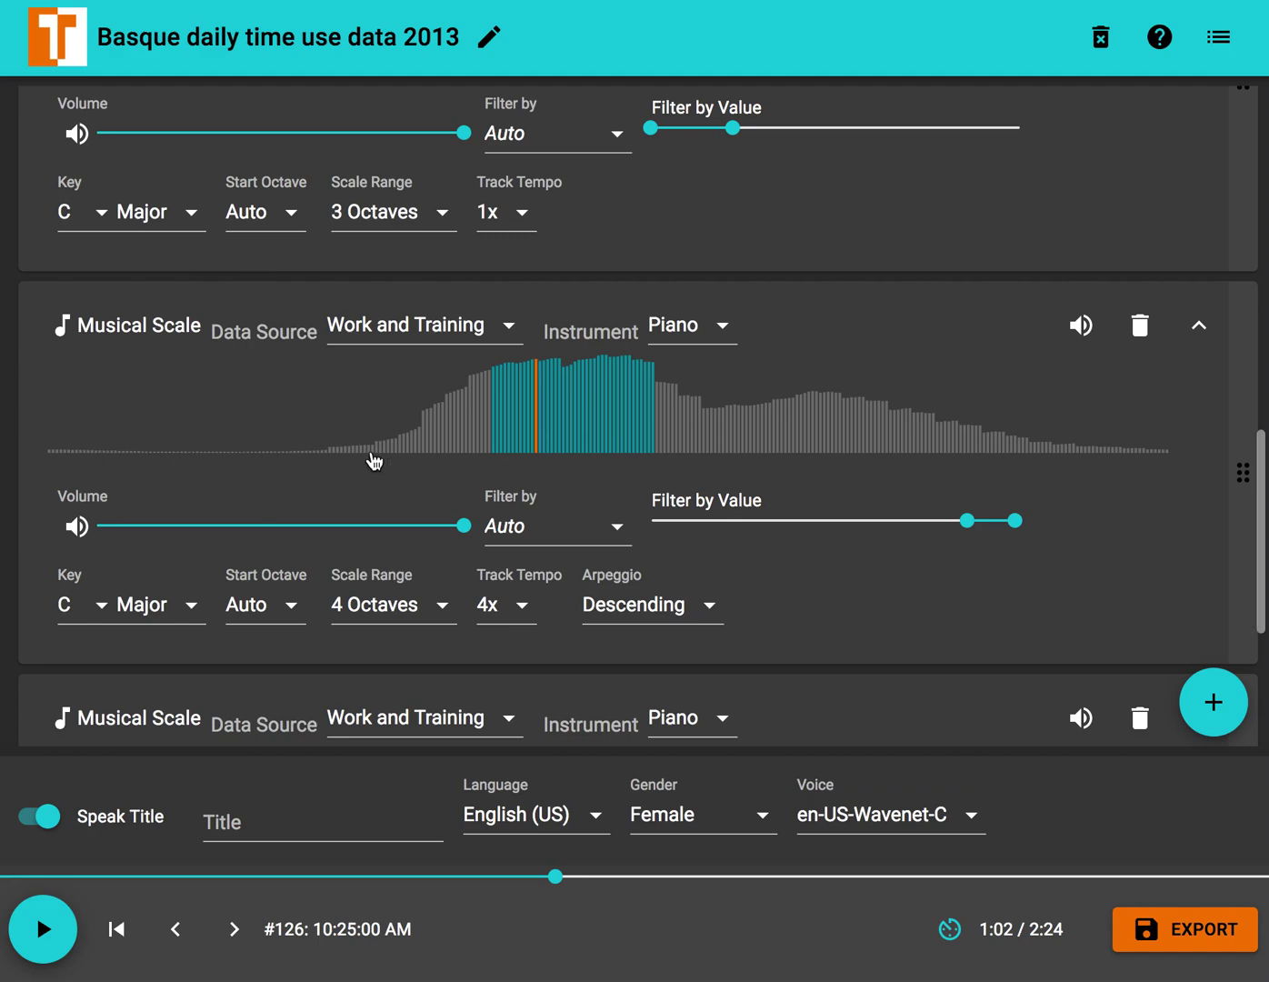
scroll(371, 458, down, 3)
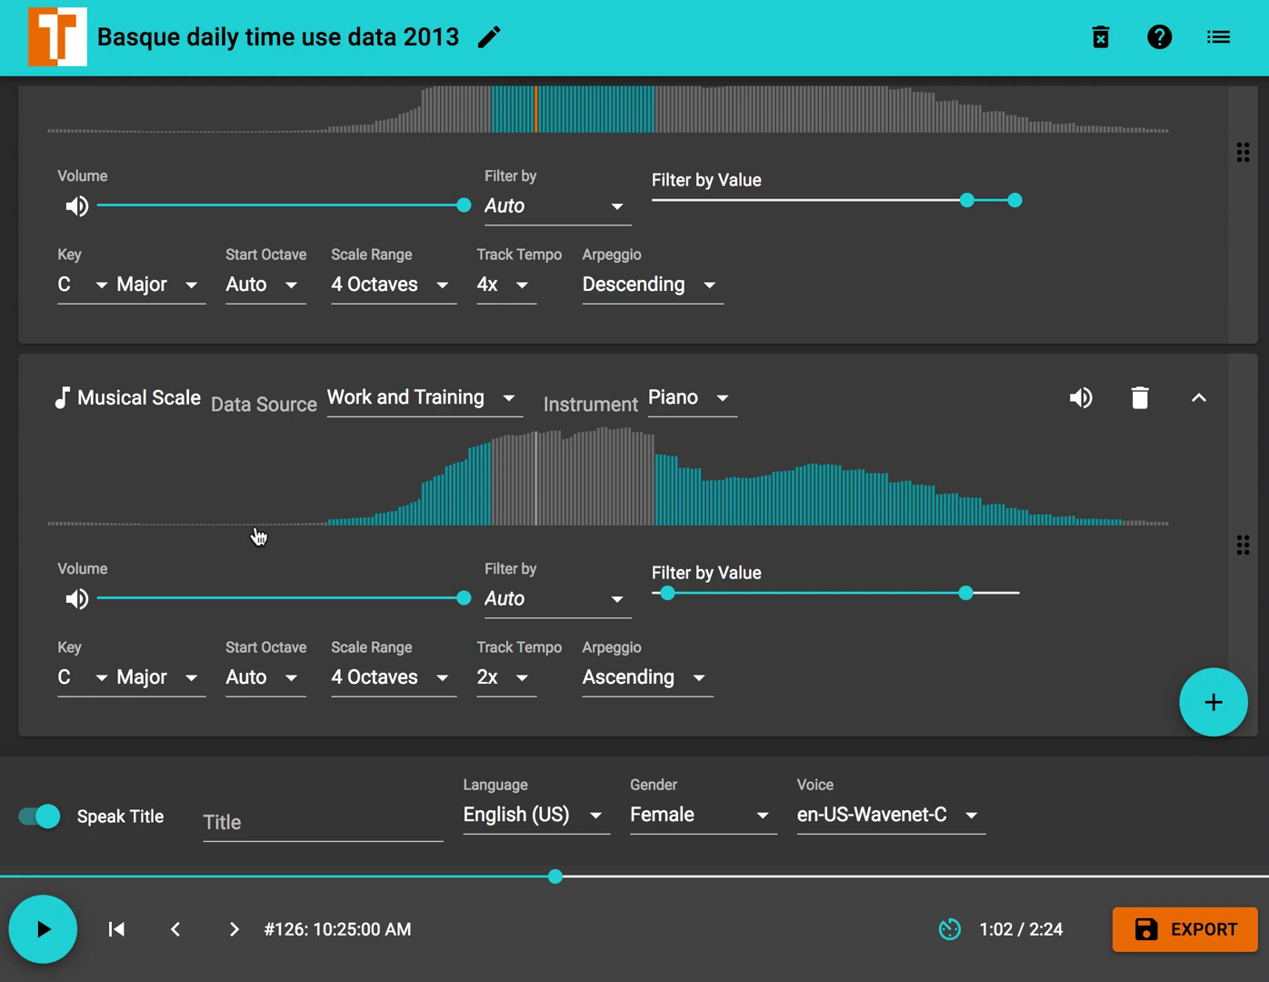
scroll(257, 536, up, 10)
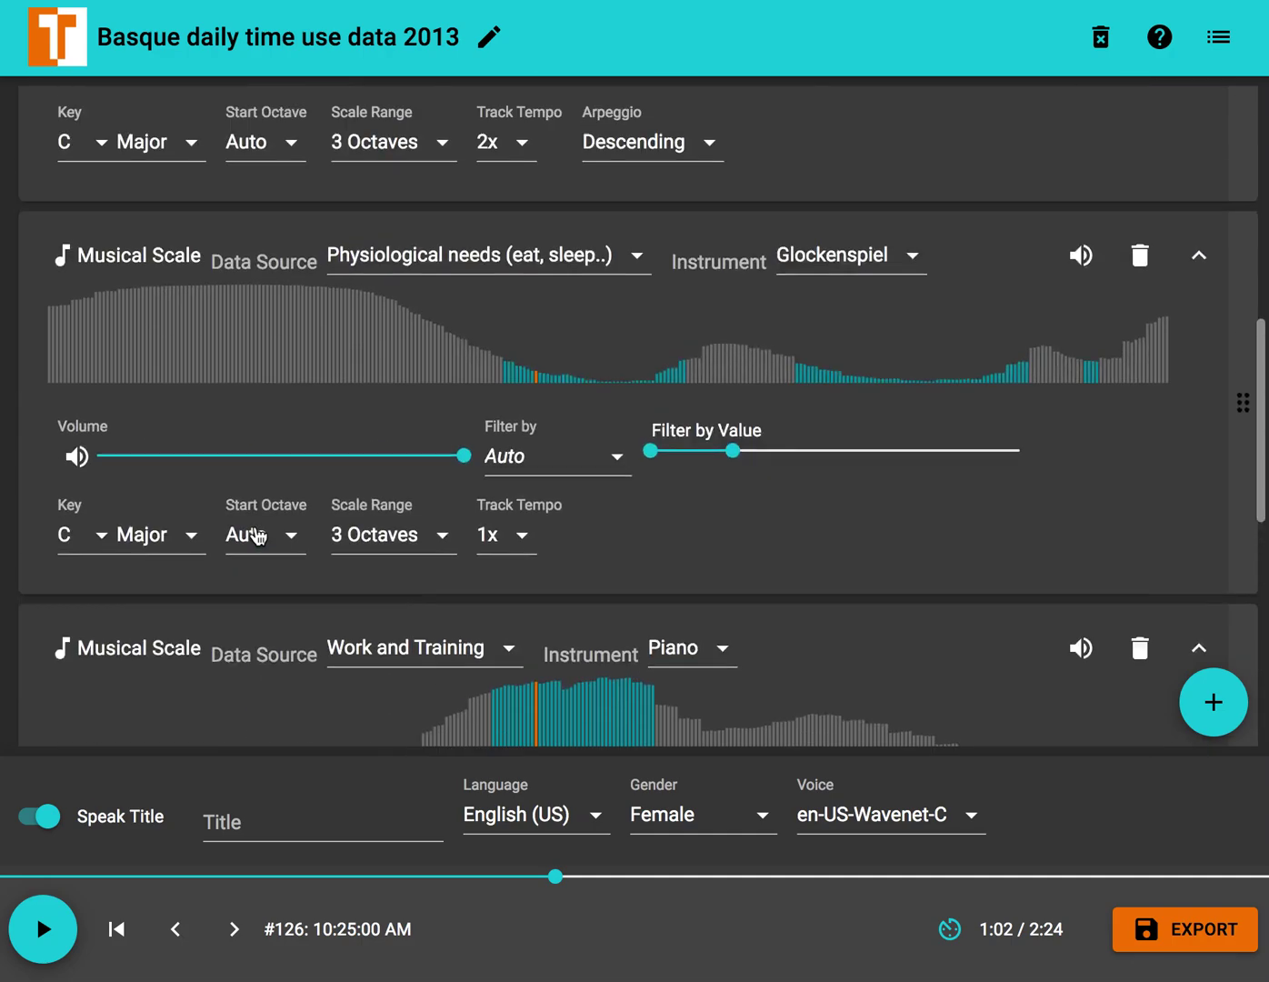
scroll(257, 537, down, 10)
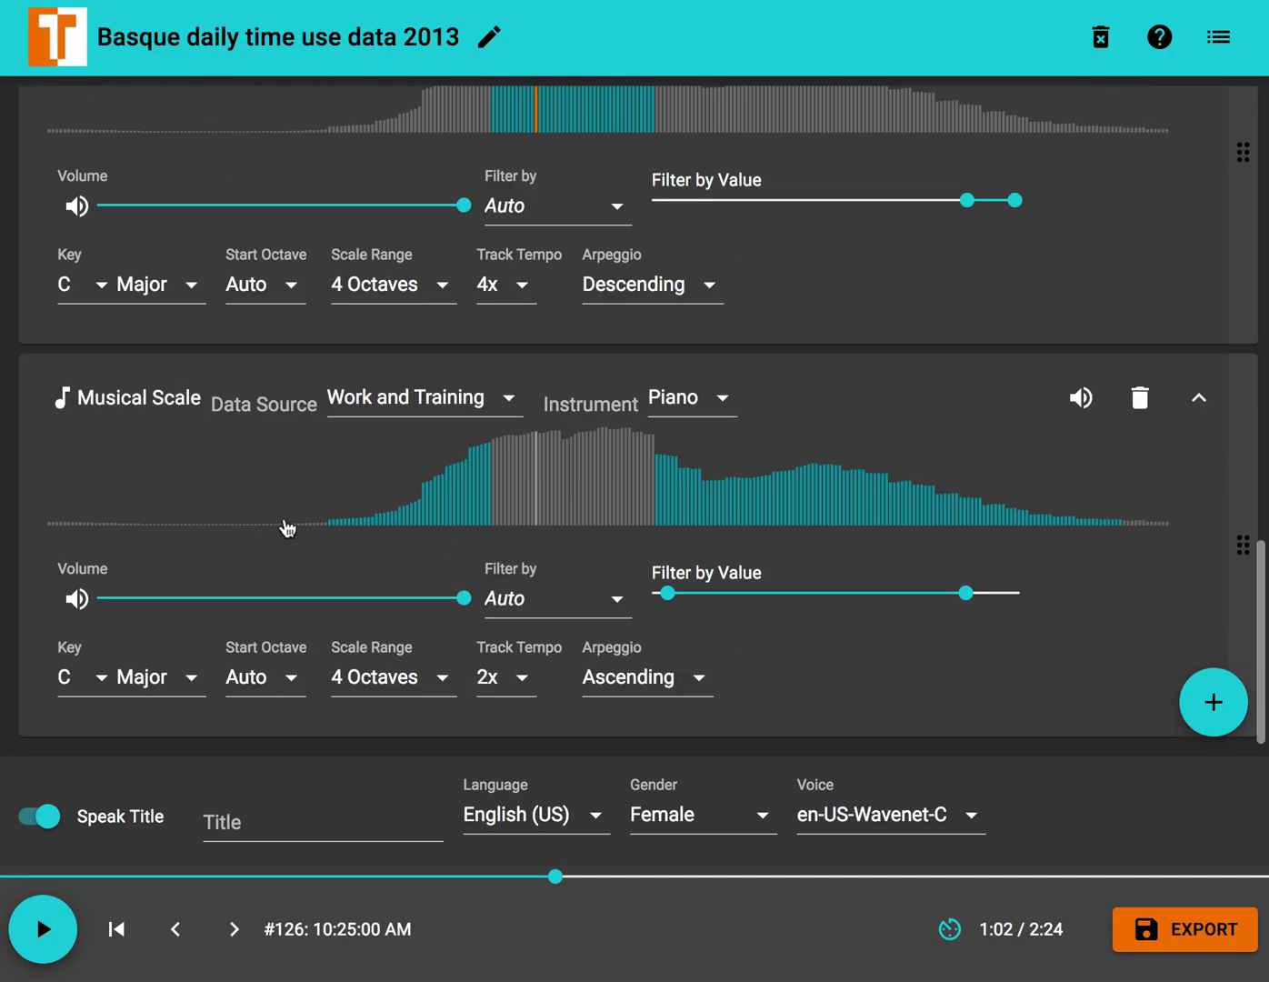
scroll(561, 540, down, 2)
scroll(553, 542, up, 10)
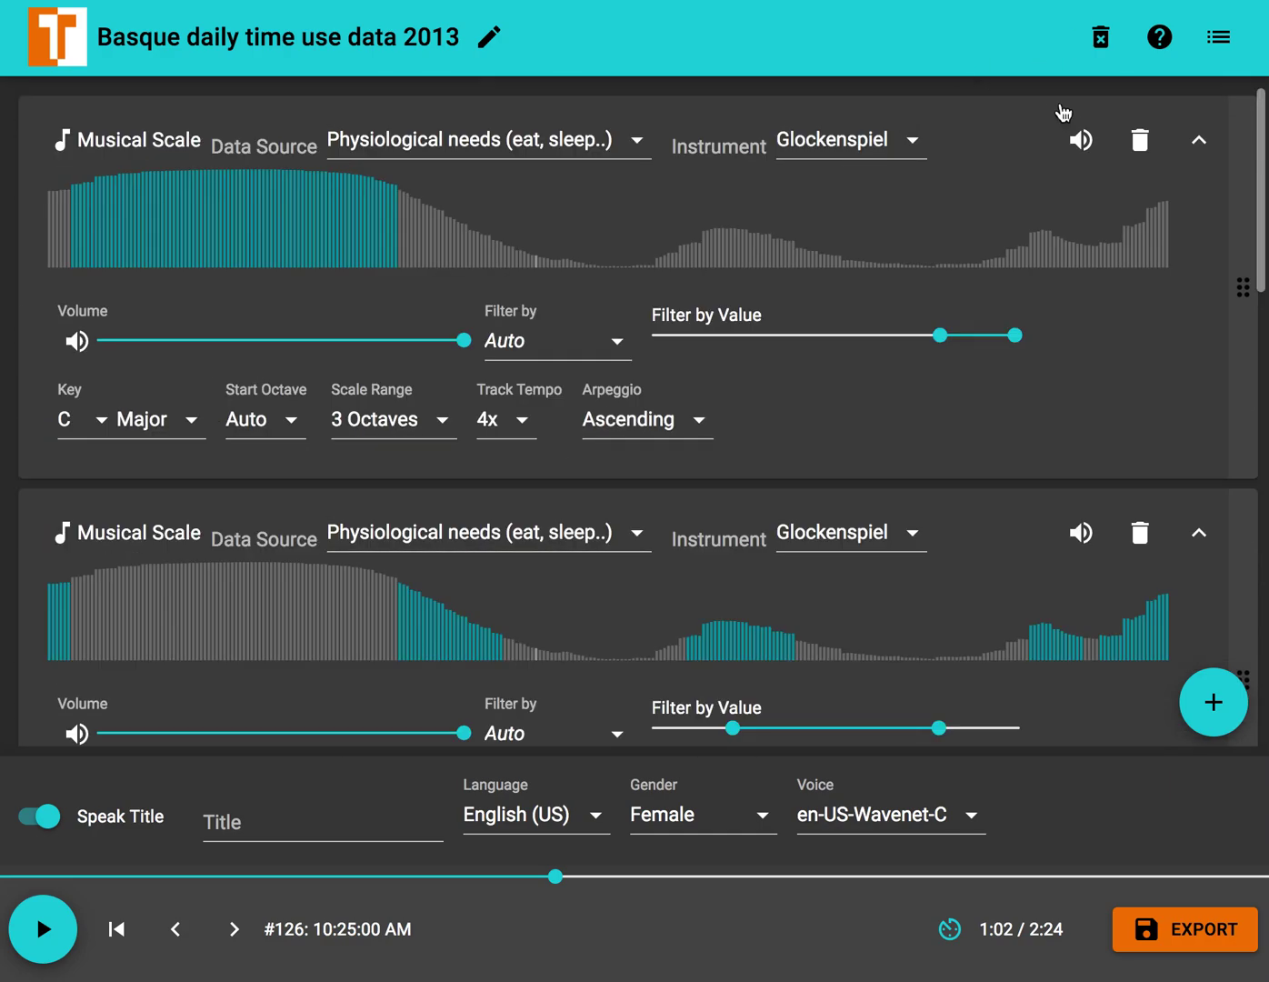
click(1080, 146)
click(1082, 535)
scroll(1091, 588, down, 5)
click(1080, 436)
- Rewind playback and move the position to about 0:35
scroll(810, 449, down, 7)
scroll(812, 453, down, 1)
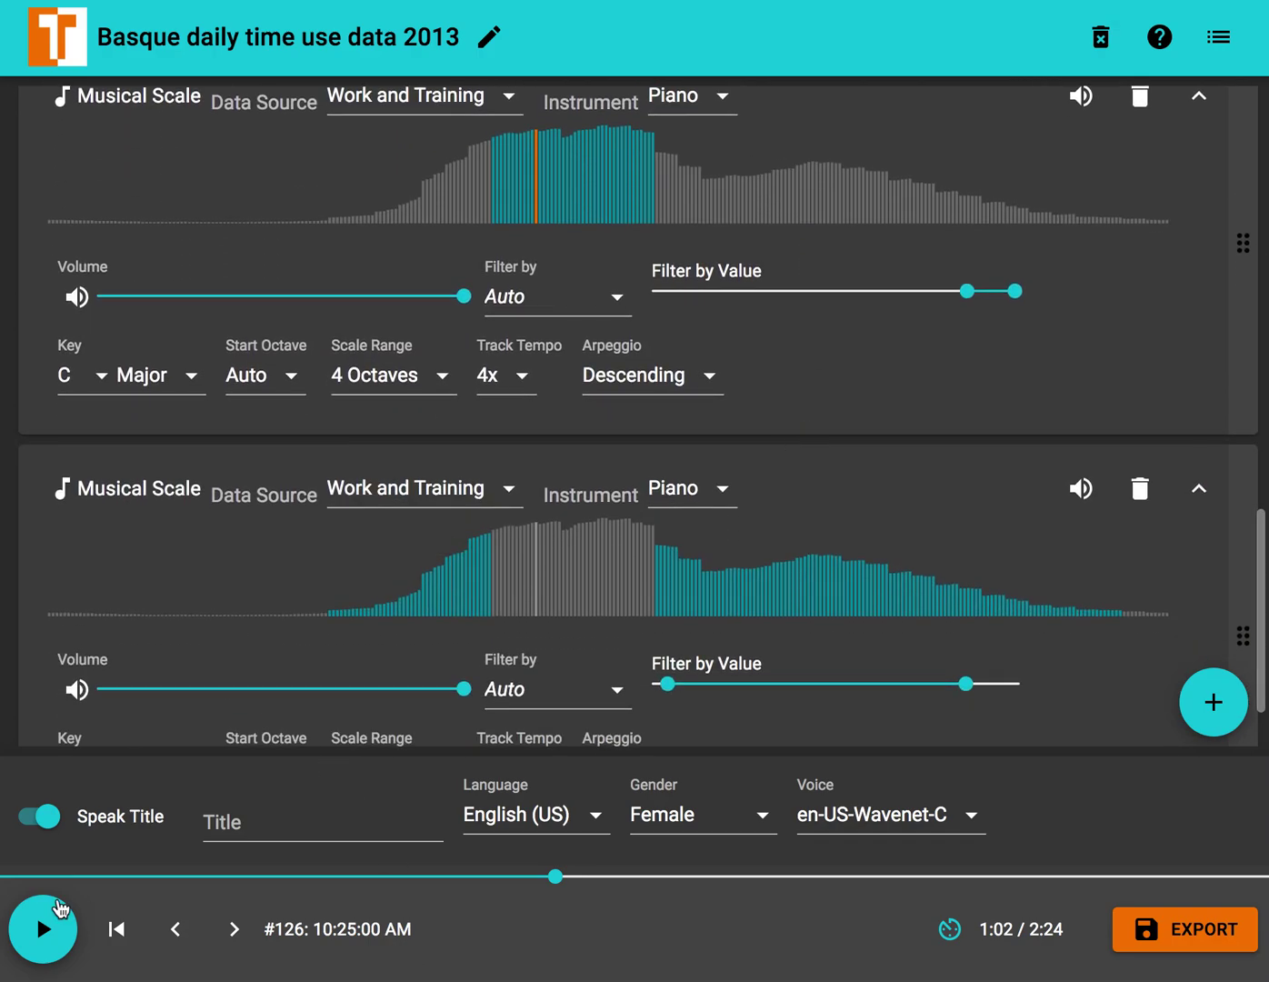
click(130, 943)
scroll(233, 552, up, 3)
scroll(233, 552, down, 3)
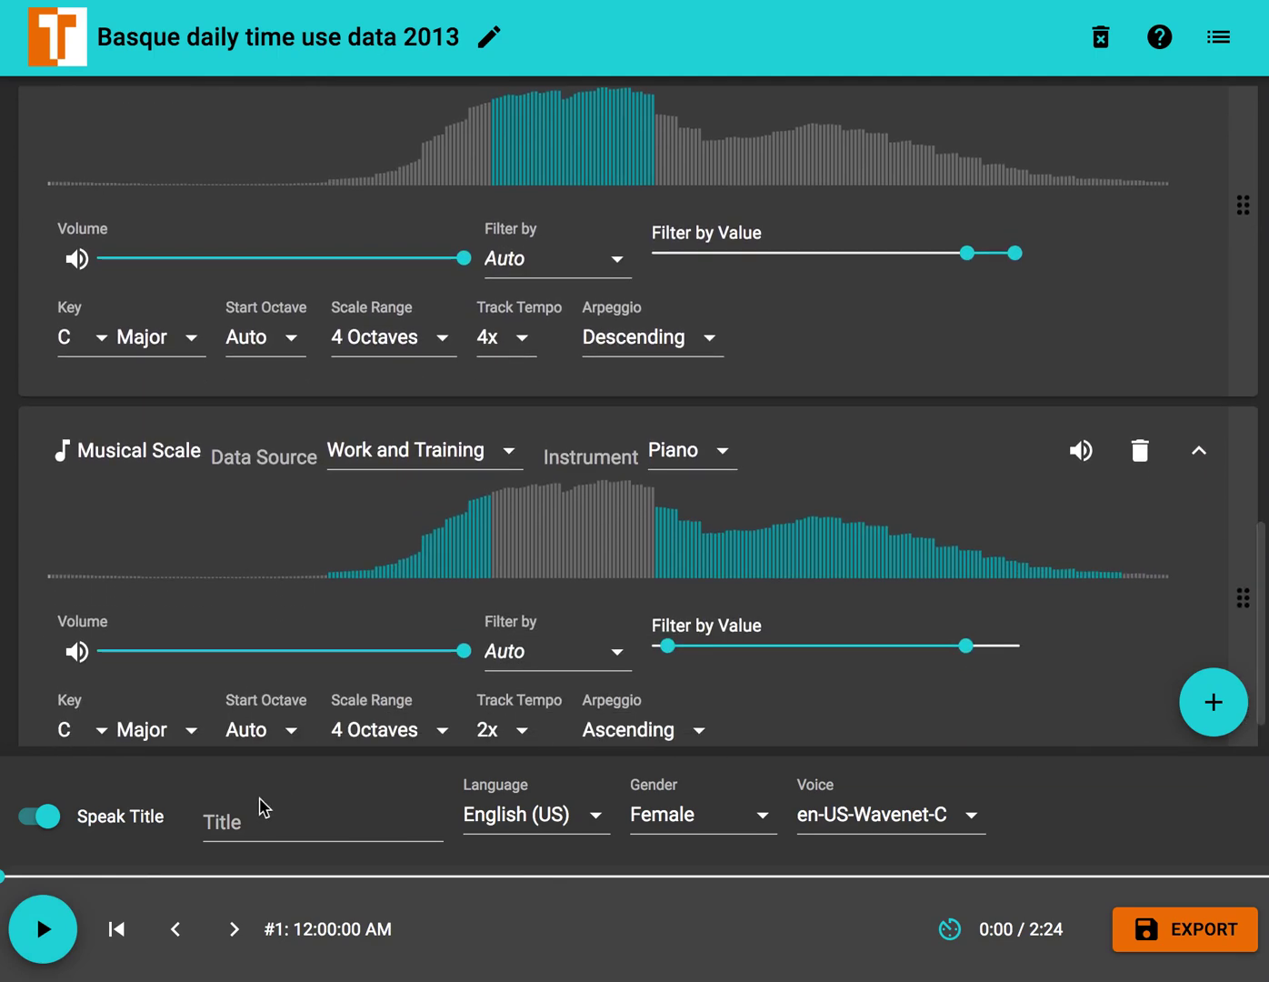
drag(78, 889, 313, 901)
- Play from 0:35 to hear the two Work and Training Piano tracks alone
click(41, 928)
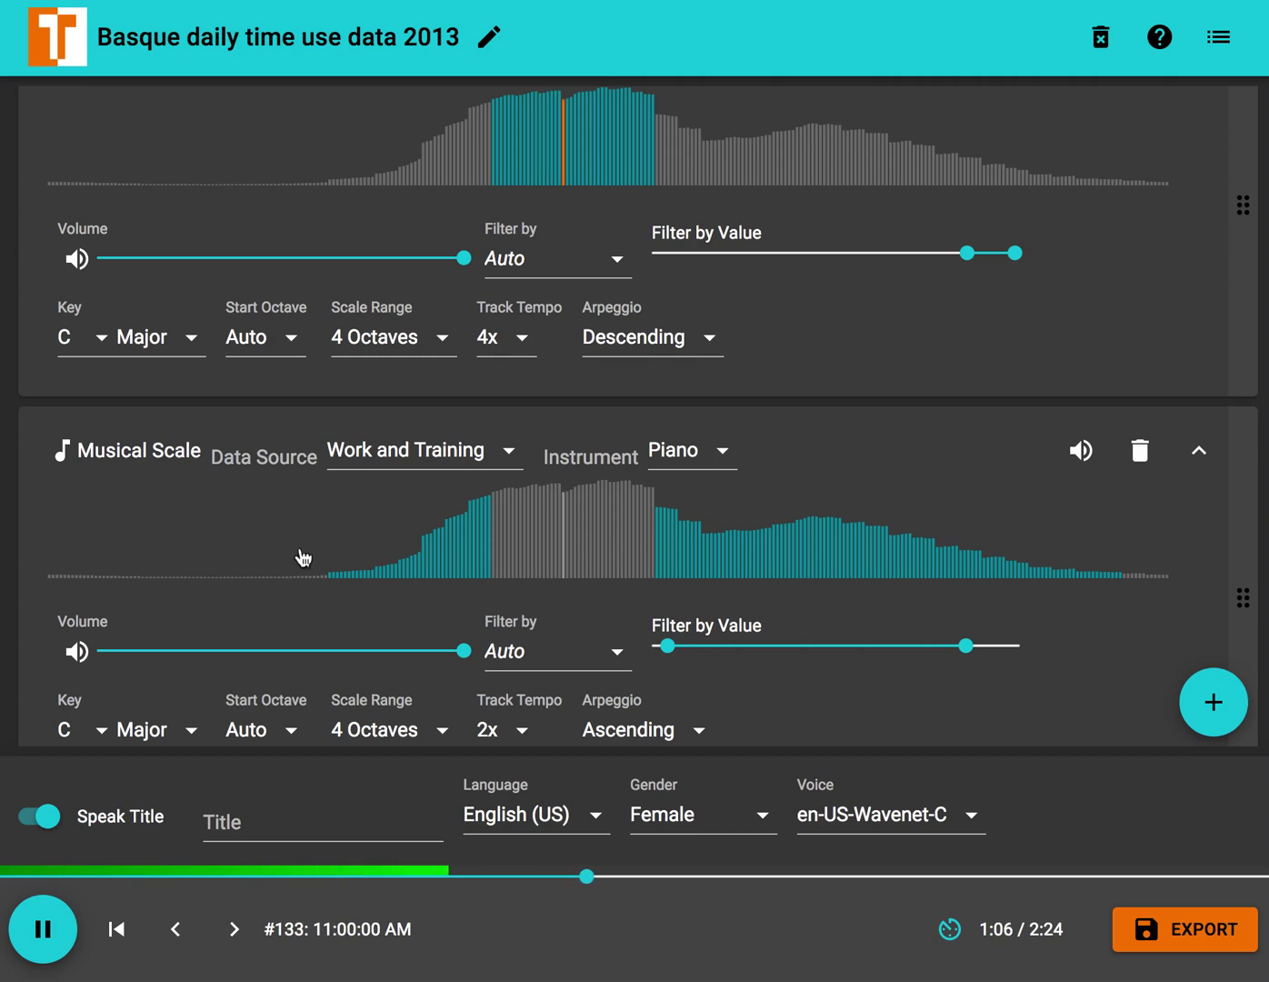
click(53, 935)
scroll(423, 602, up, 10)
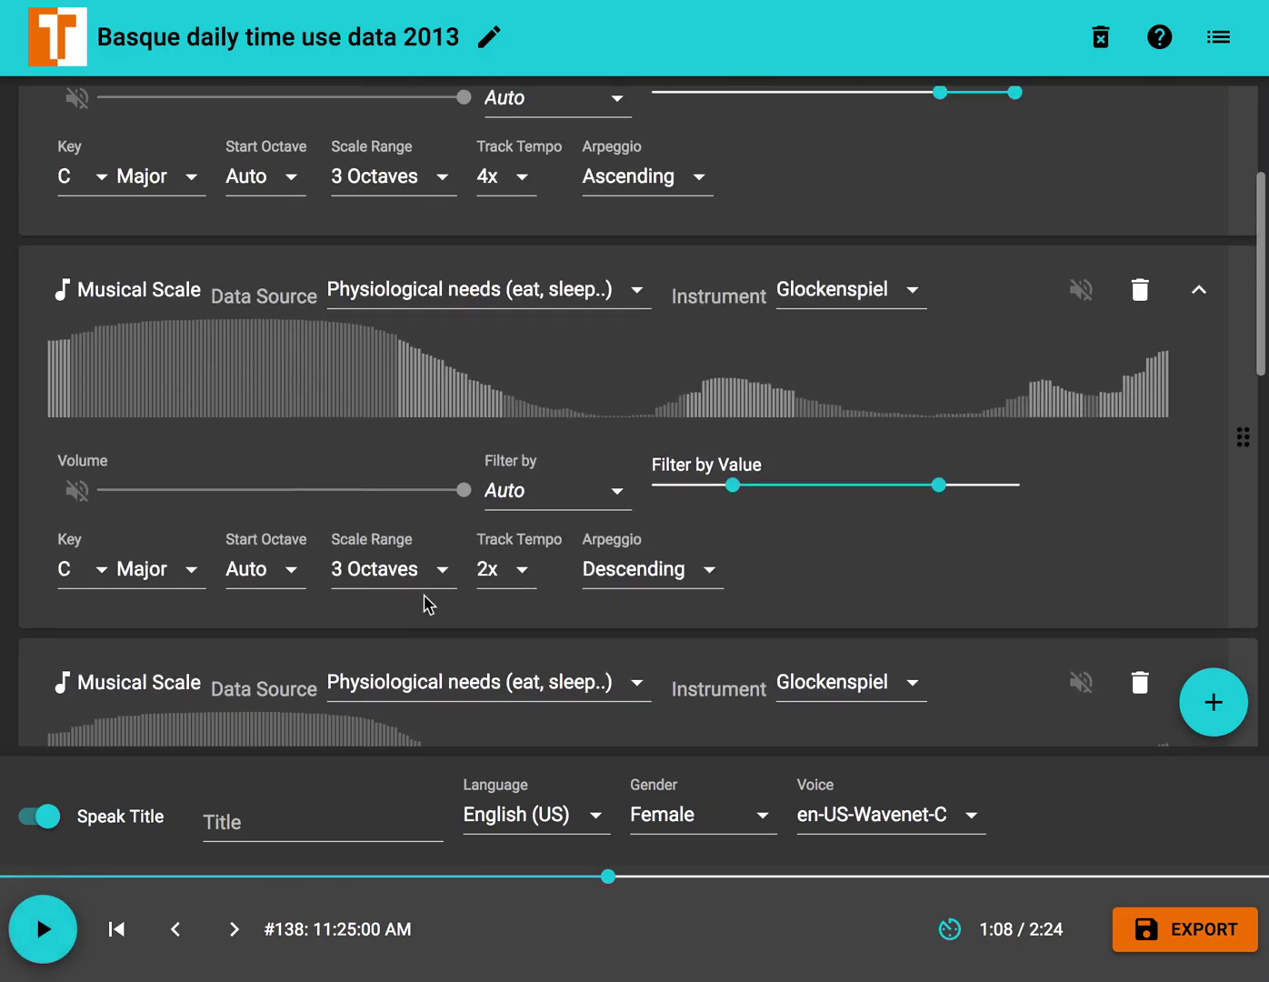
scroll(424, 601, down, 10)
scroll(425, 600, up, 15)
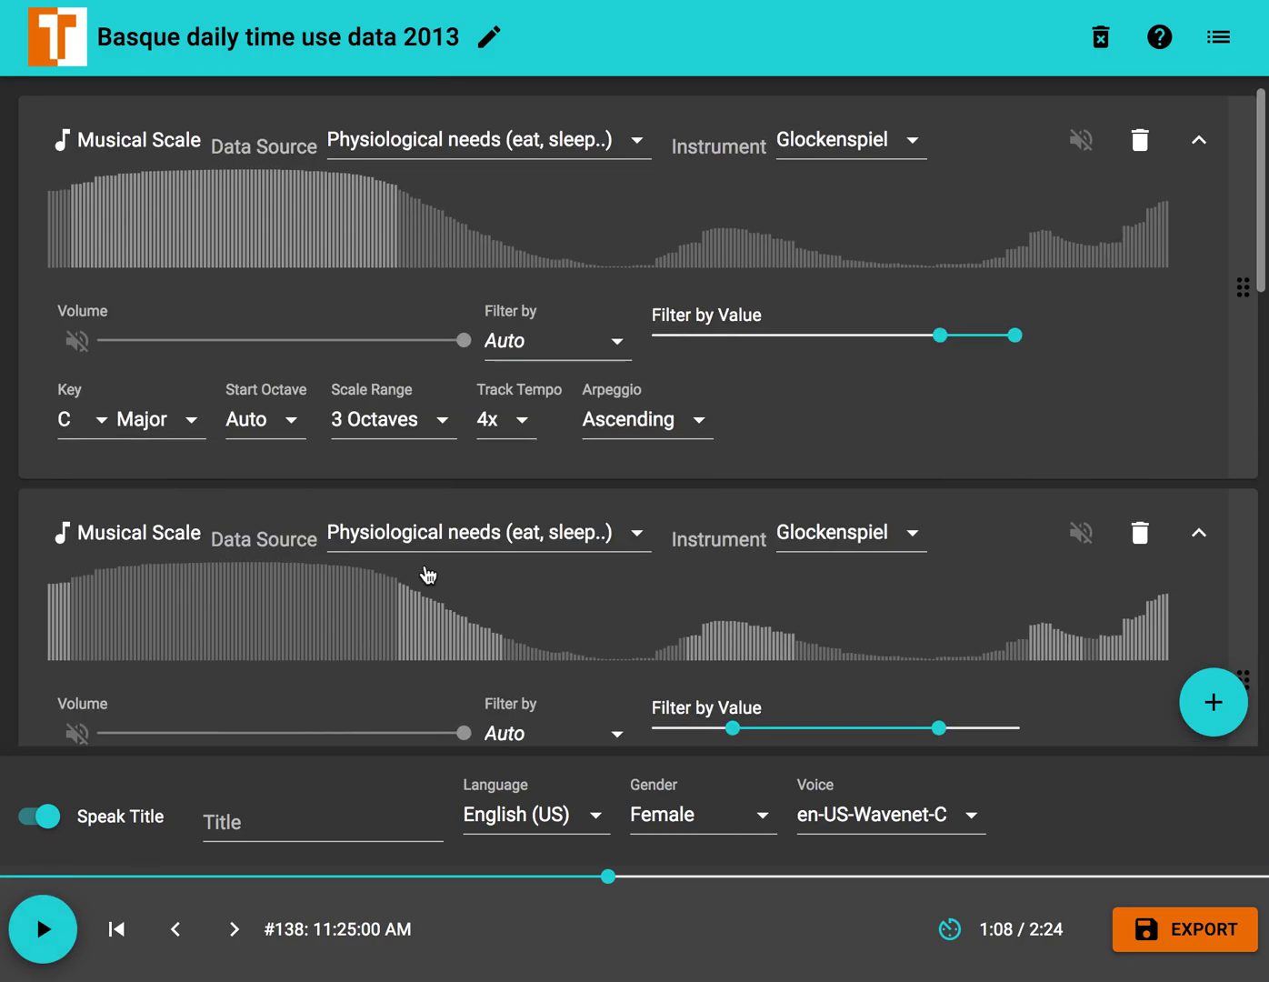
click(1080, 141)
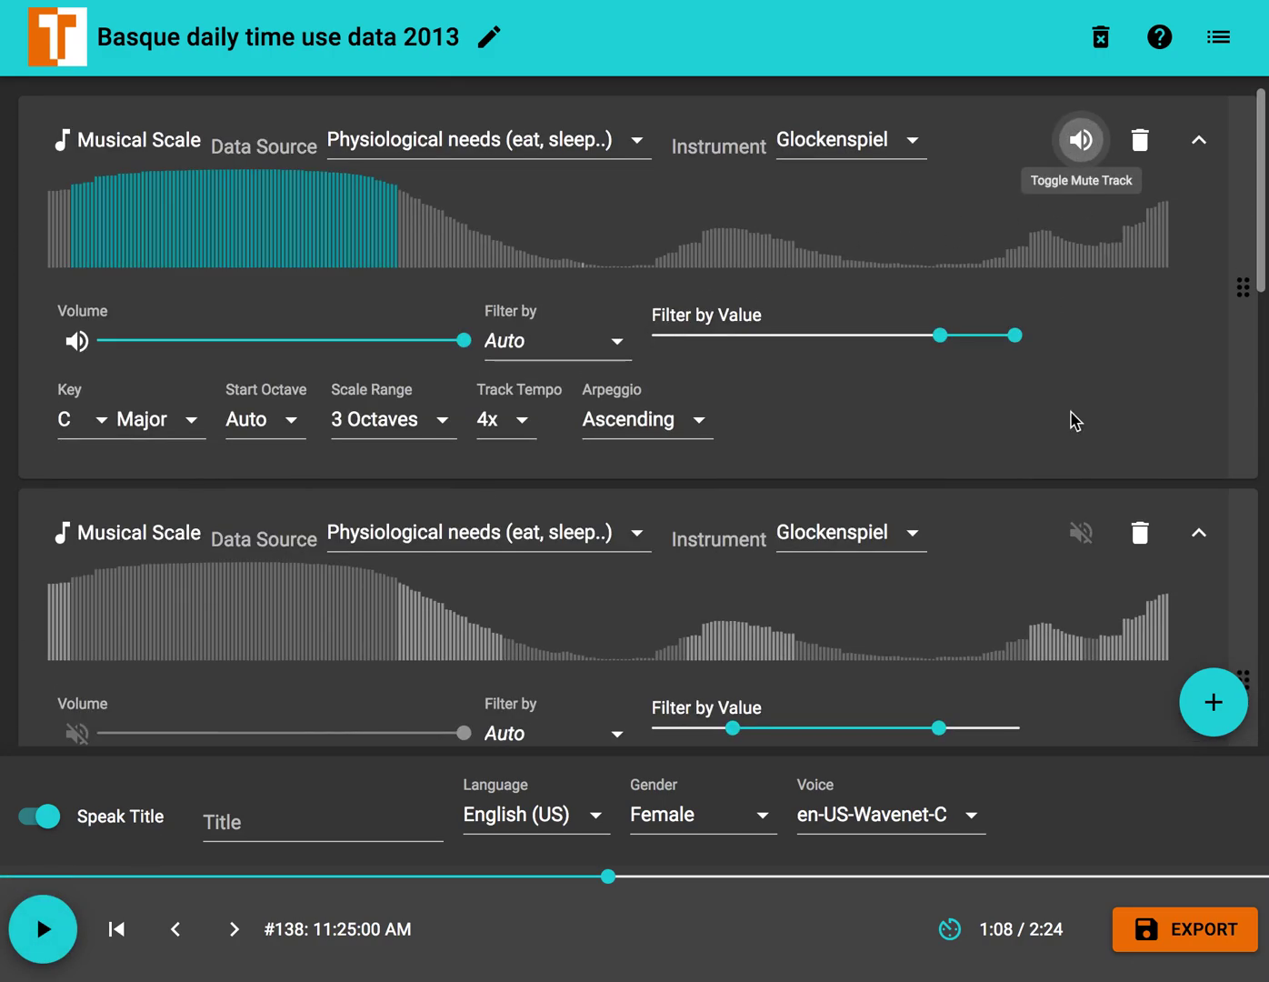
click(1081, 534)
scroll(1053, 497, down, 4)
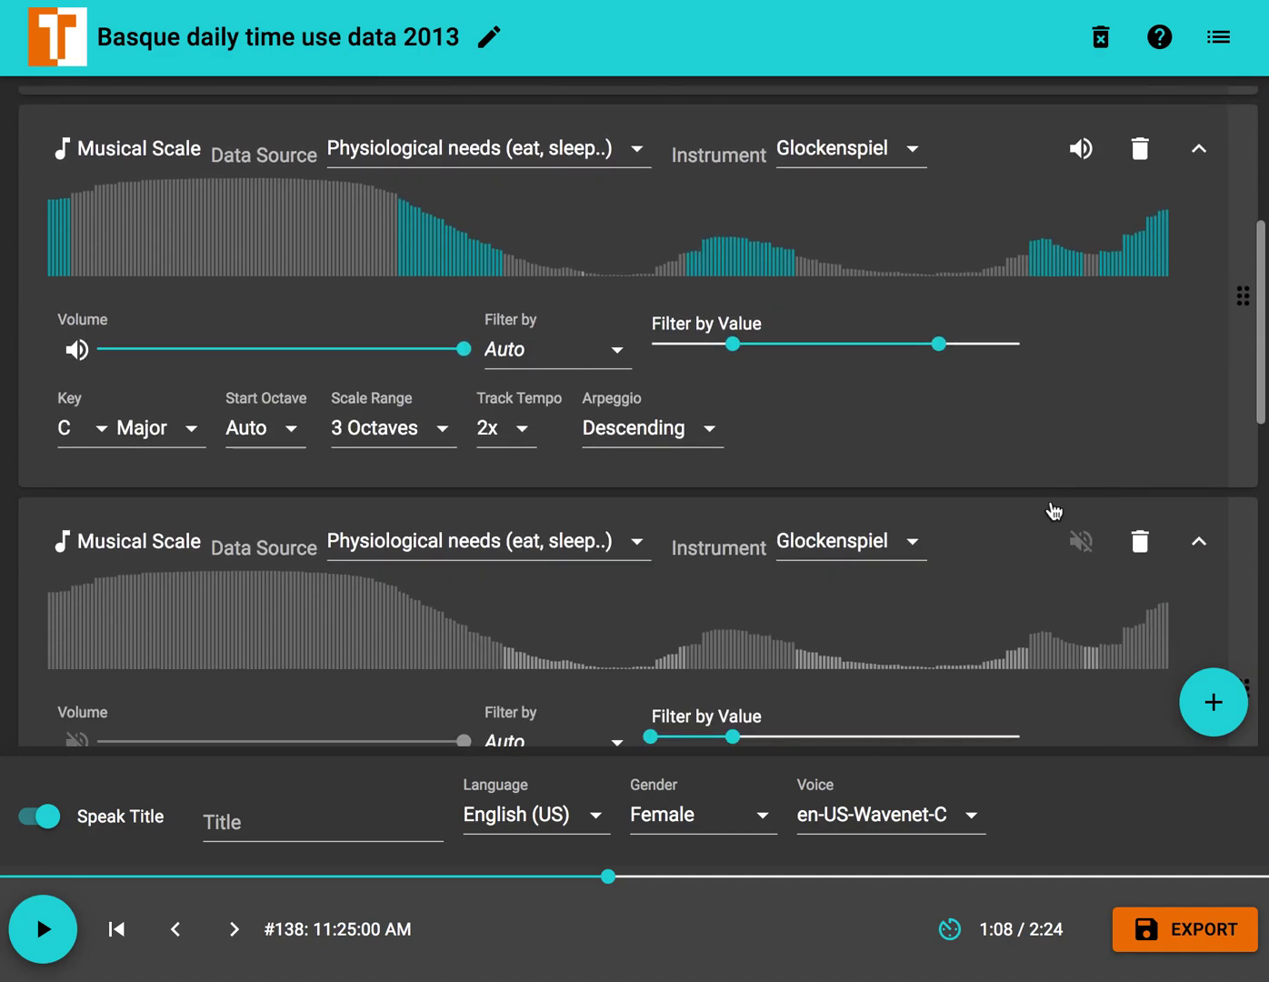
click(1081, 542)
scroll(967, 475, down, 17)
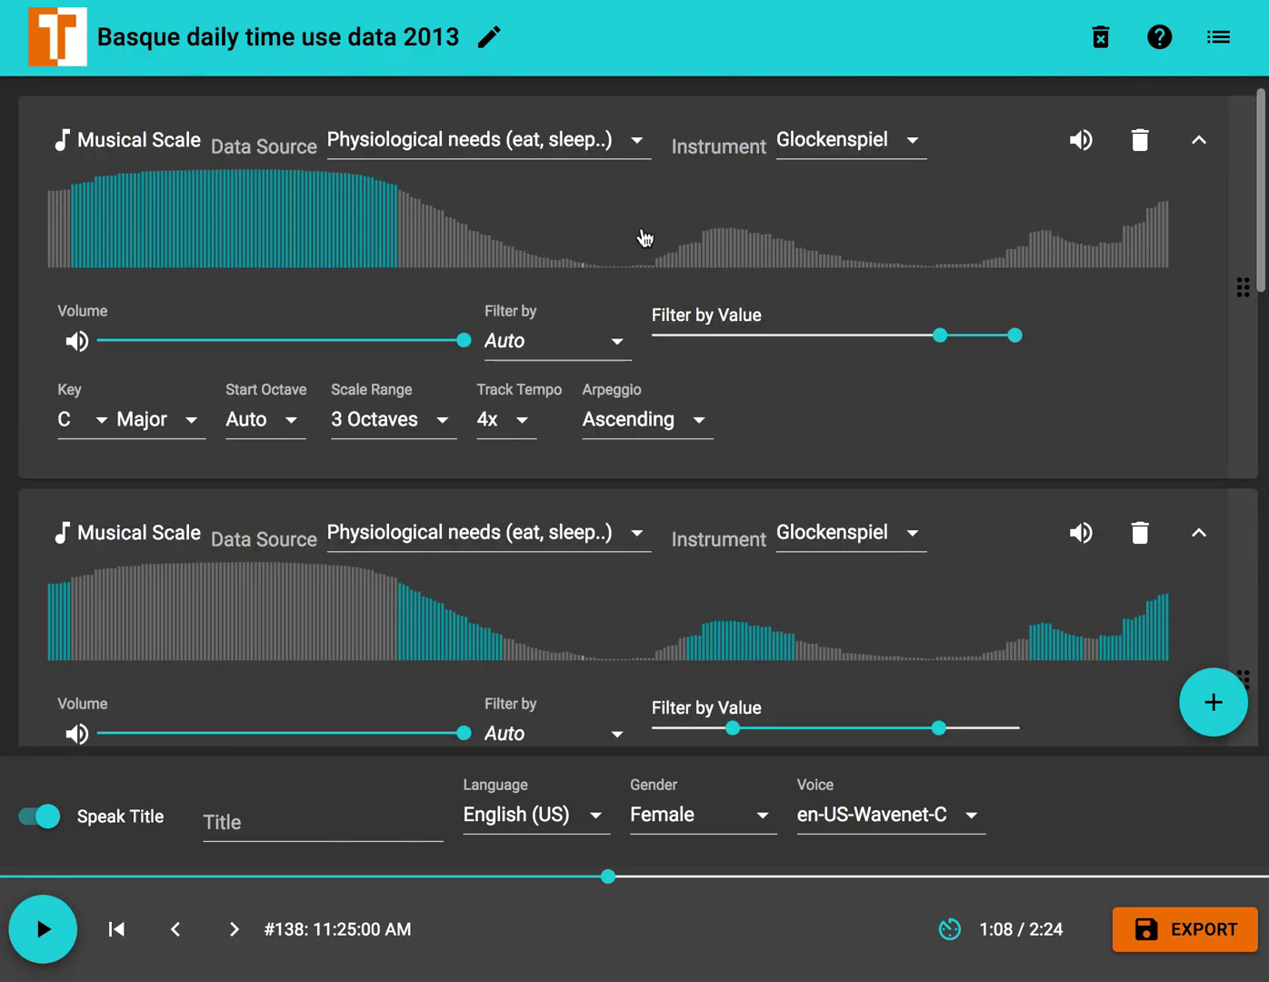
scroll(513, 365, down, 10)
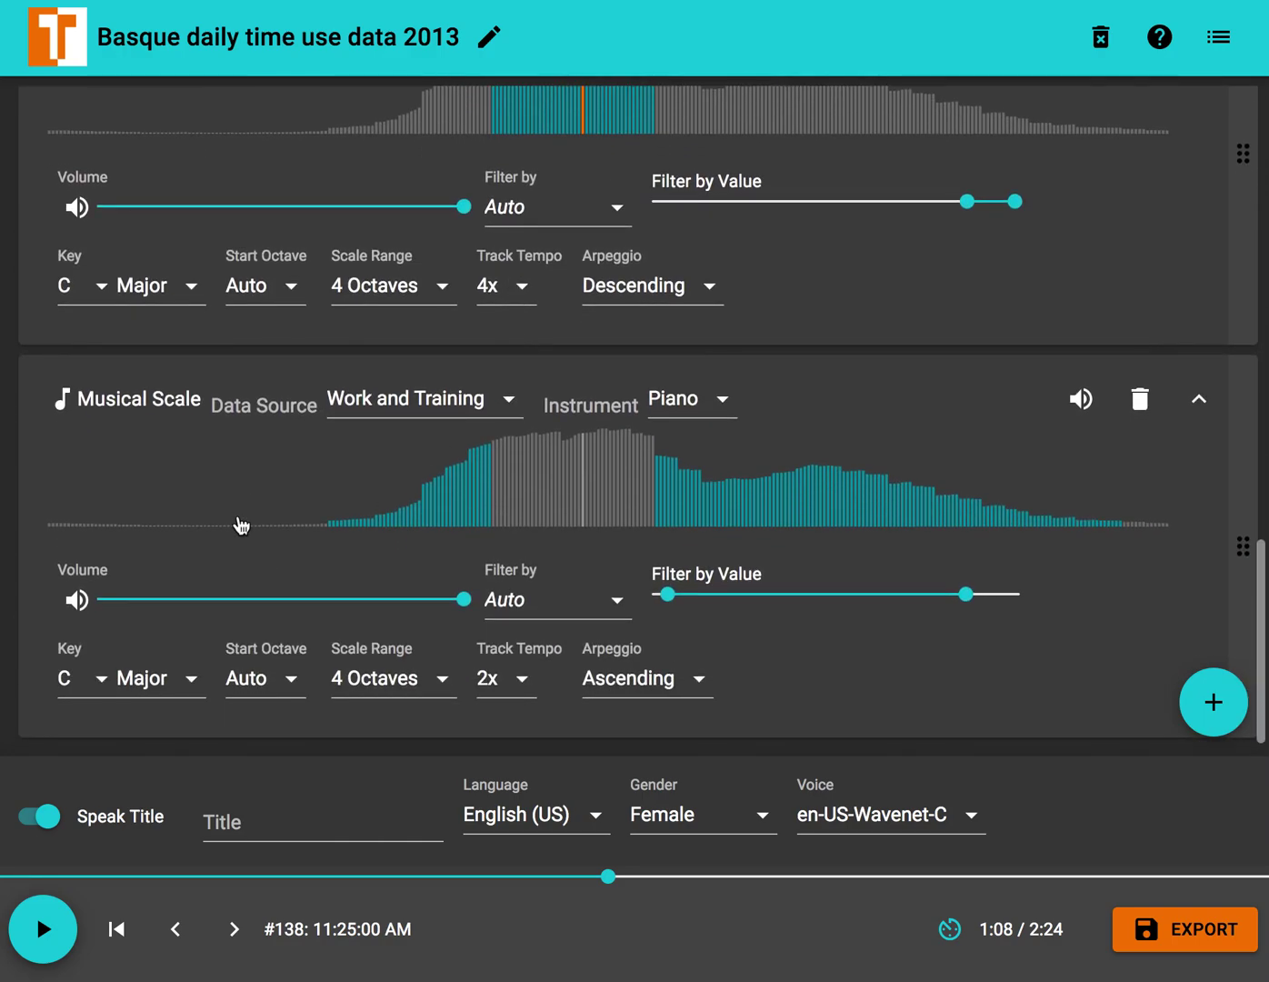
scroll(241, 526, up, 15)
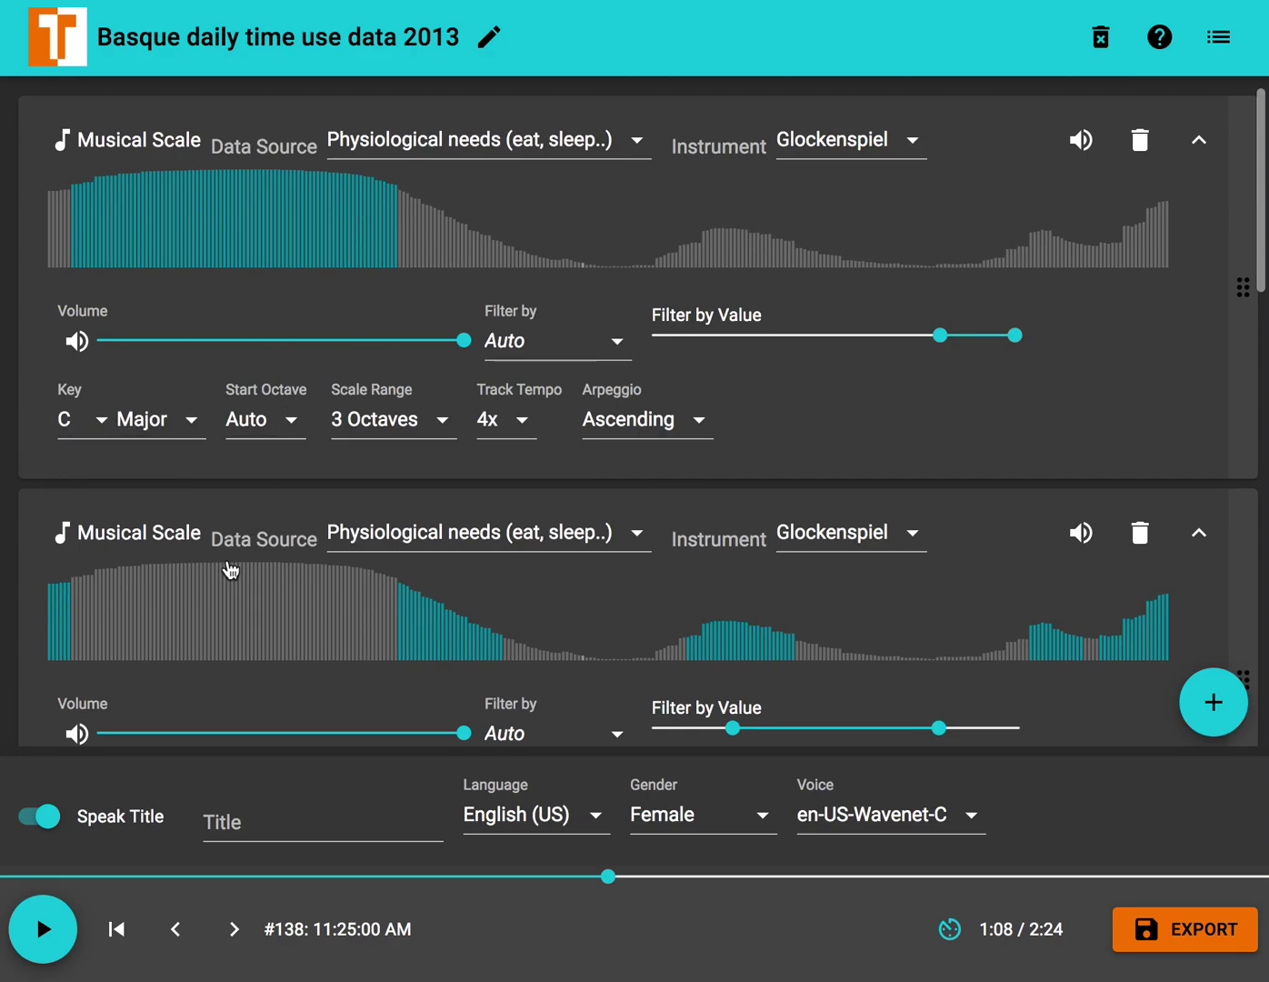
scroll(226, 567, down, 10)
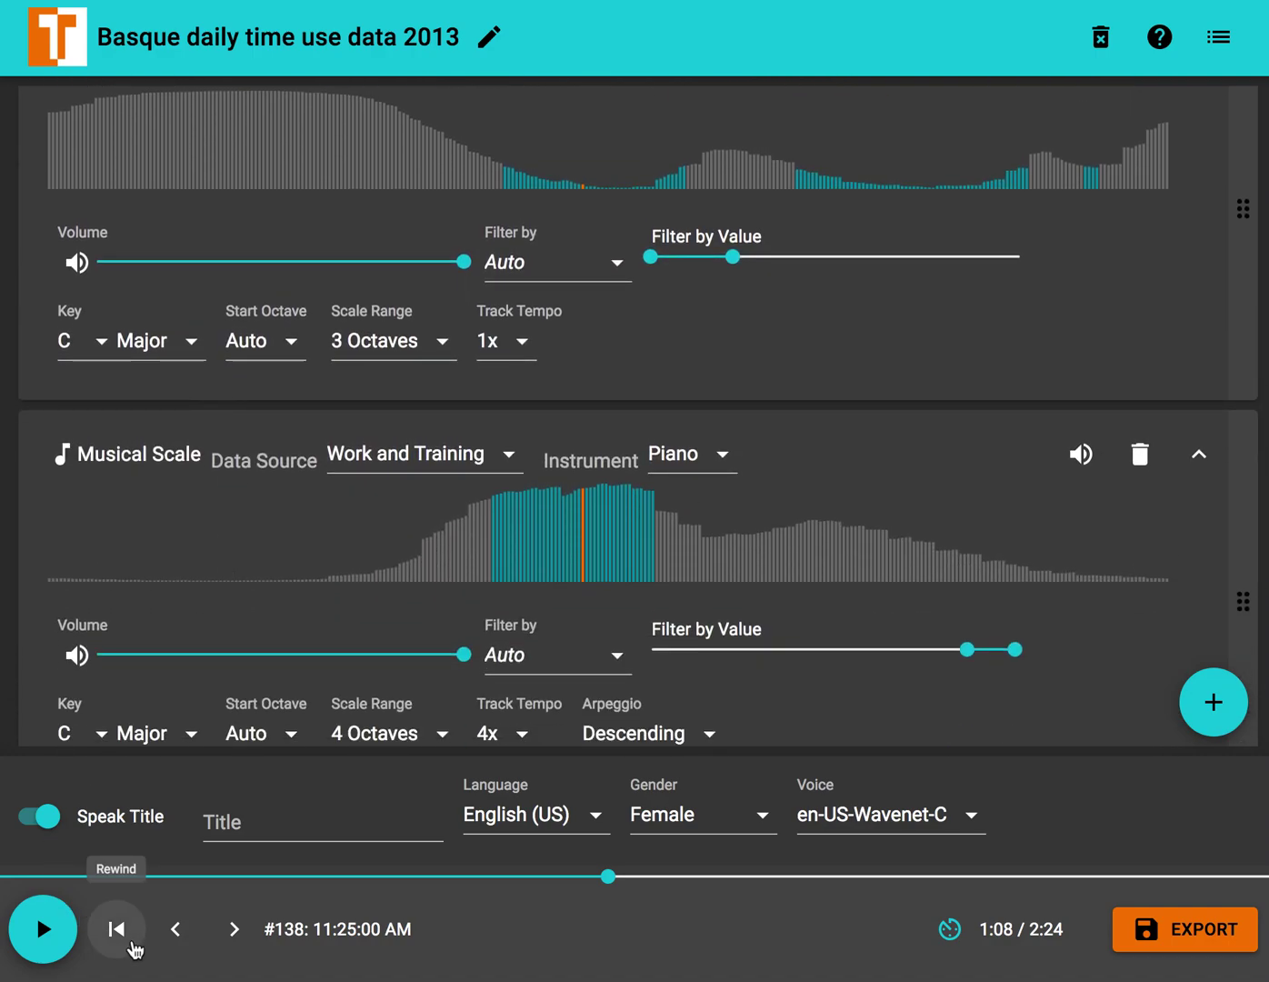
- Rewind, move the playback slider back to about 0:36 (6:00 AM) and play from there
click(120, 931)
scroll(223, 664, up, 5)
scroll(269, 581, up, 2)
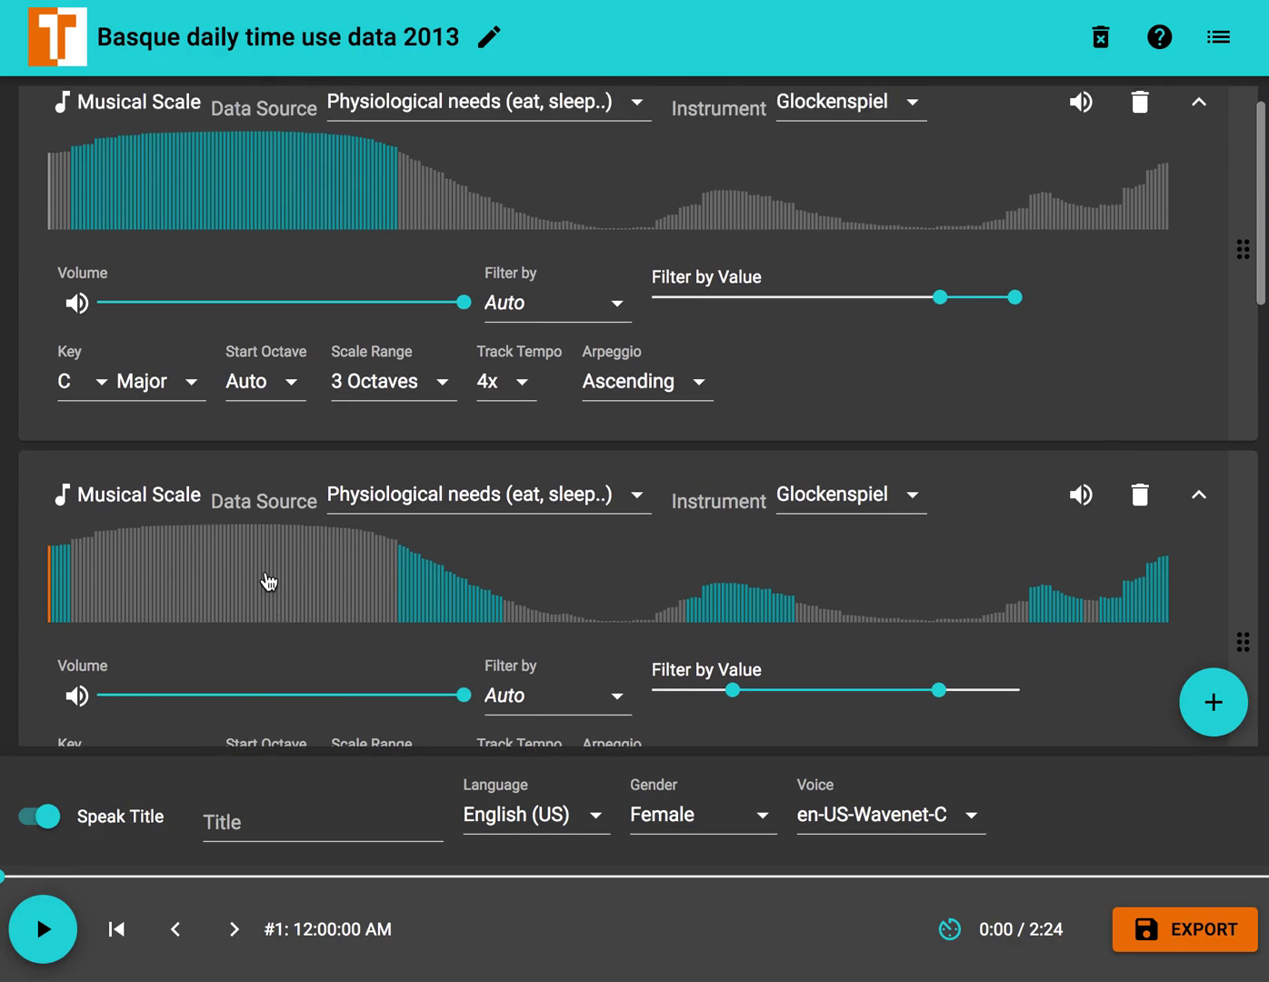
scroll(269, 582, down, 8)
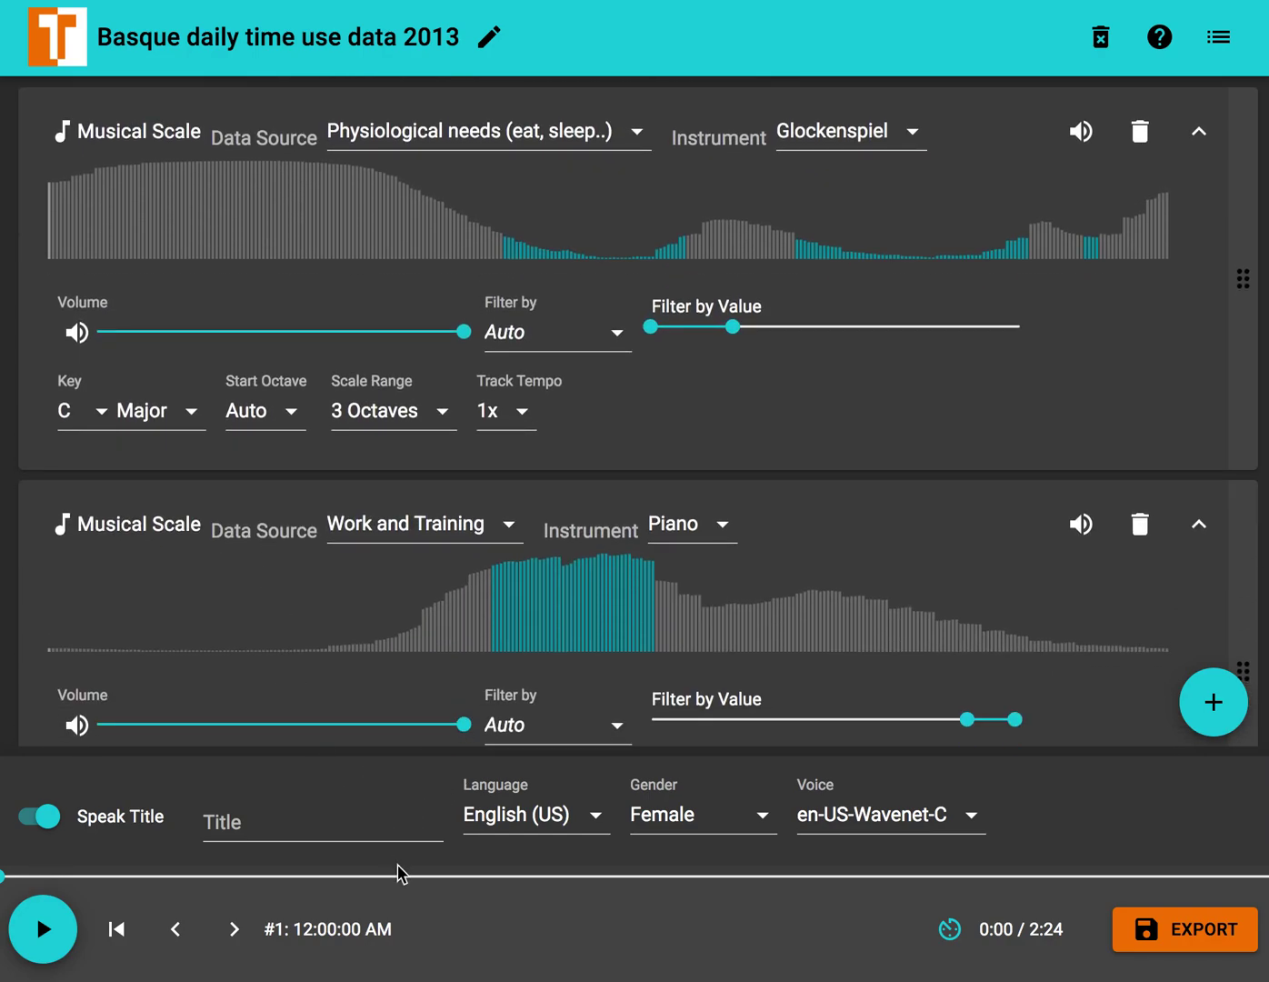
drag(400, 875, 387, 876)
scroll(429, 687, down, 5)
drag(389, 878, 322, 880)
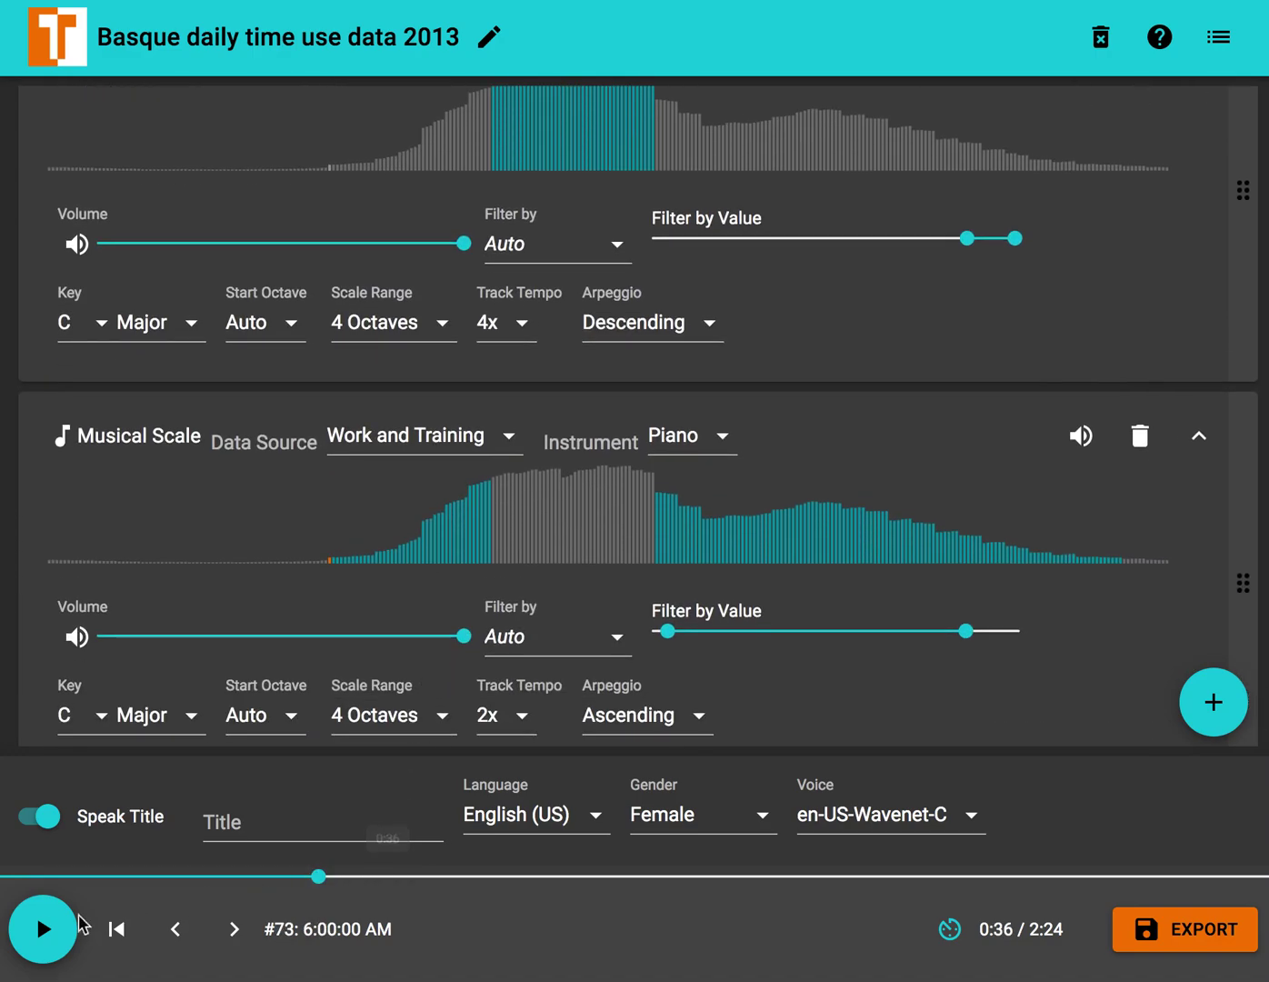
click(45, 928)
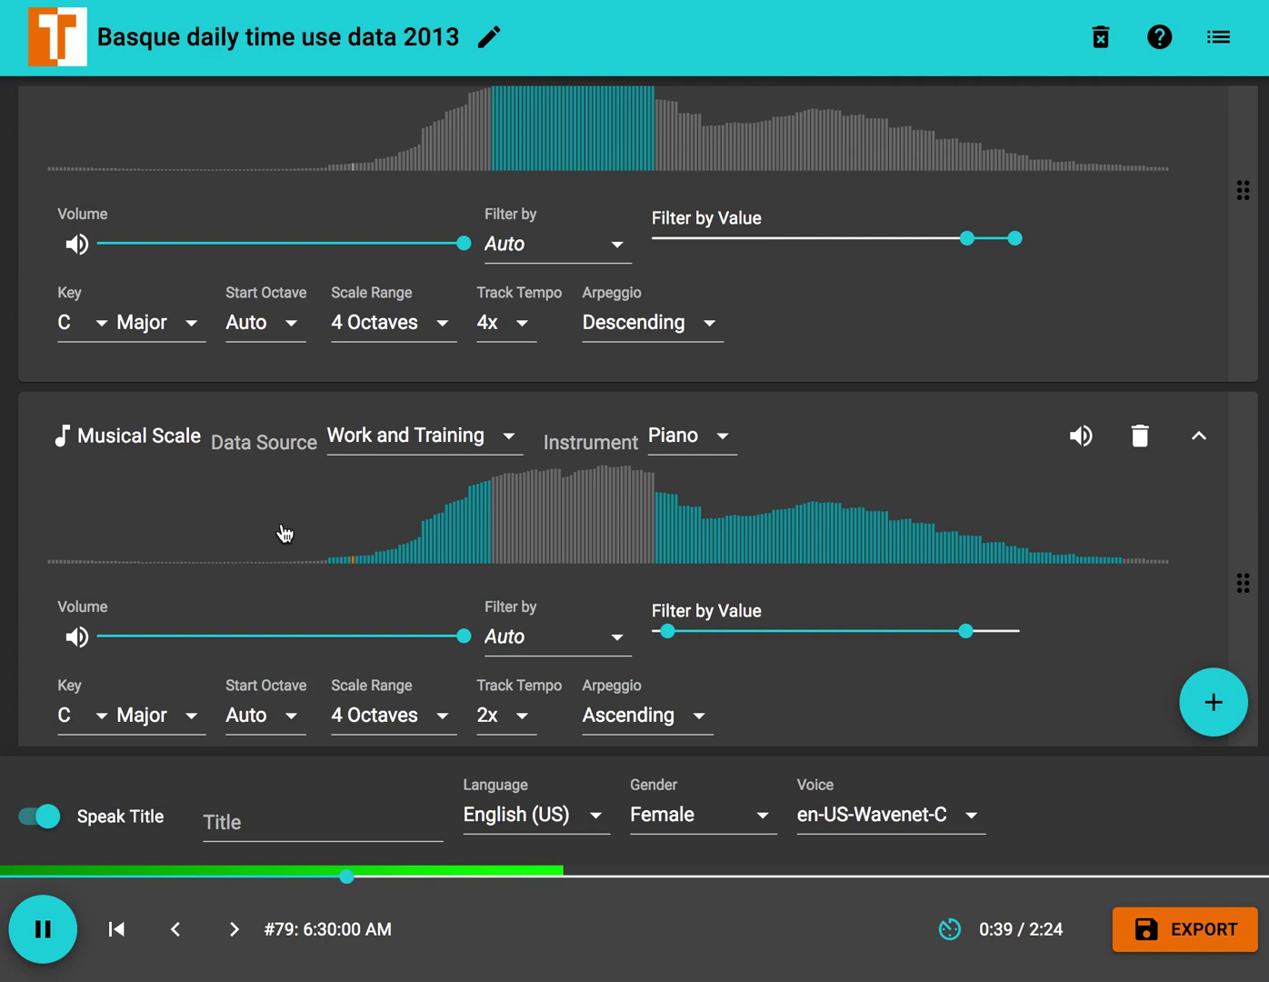
scroll(289, 531, down, 1)
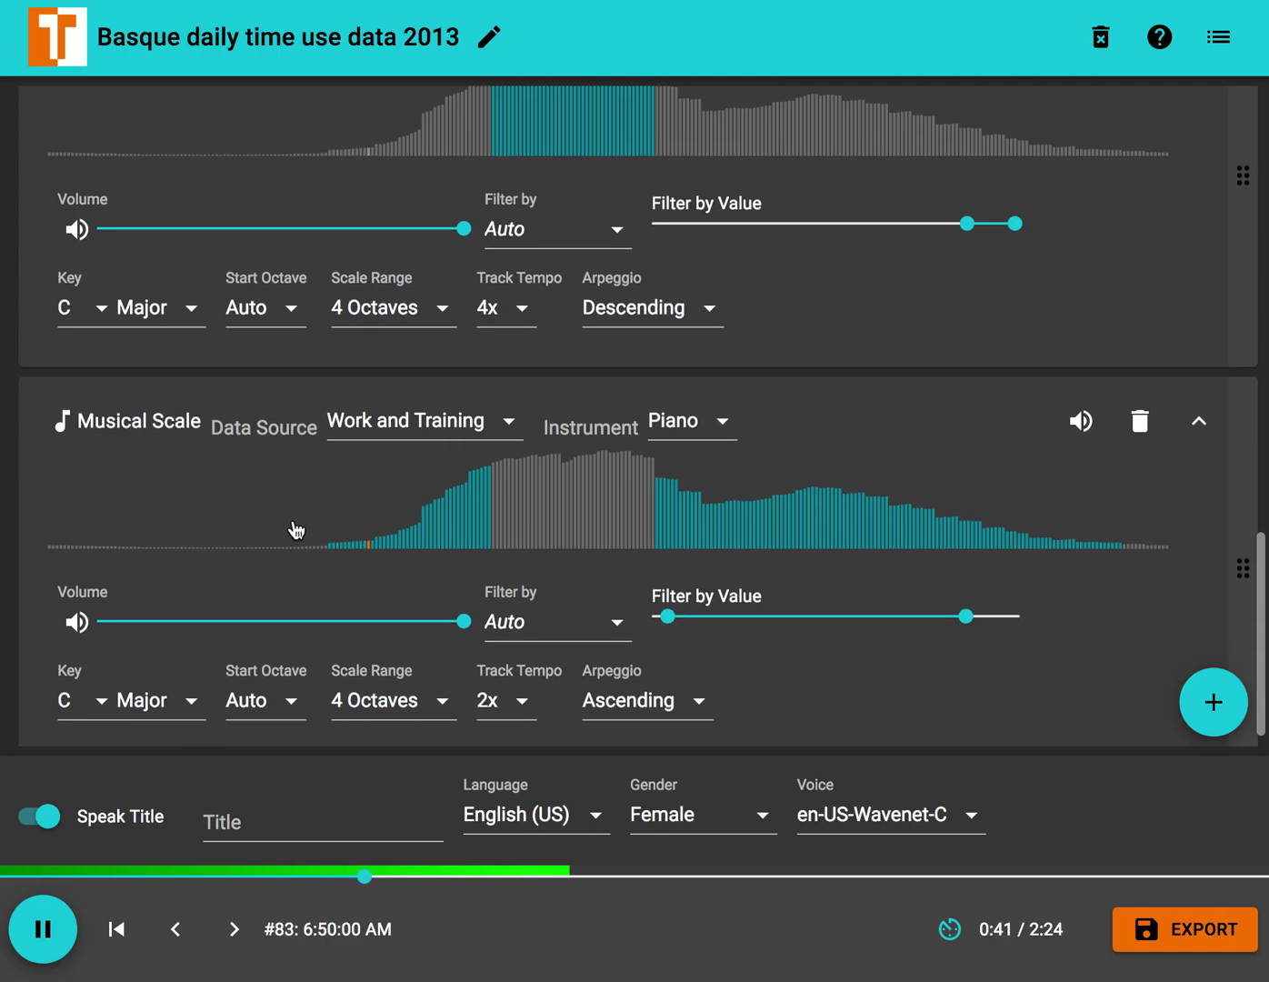
scroll(295, 531, down, 1)
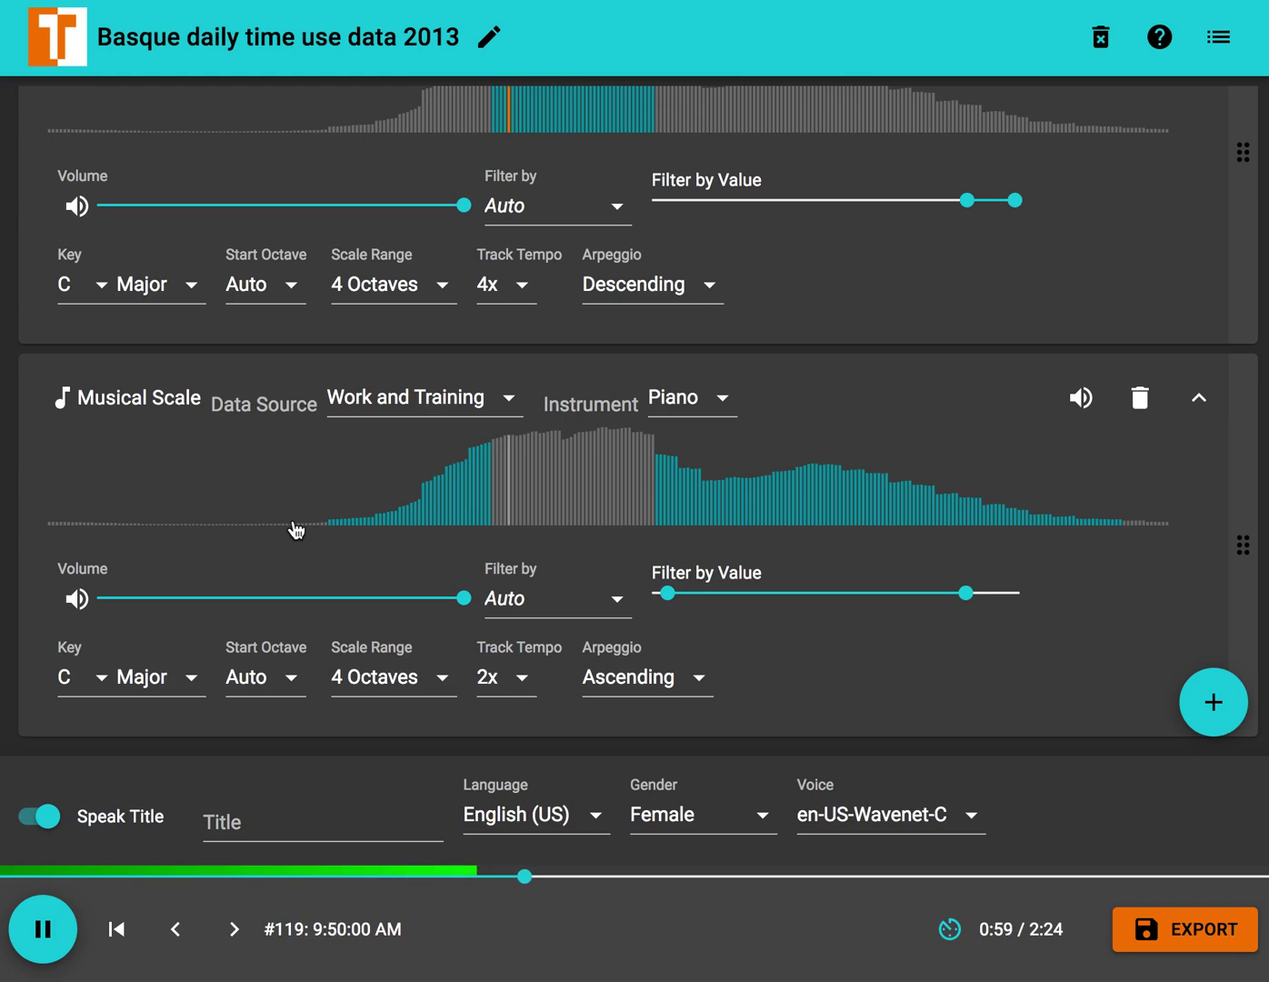
click(45, 931)
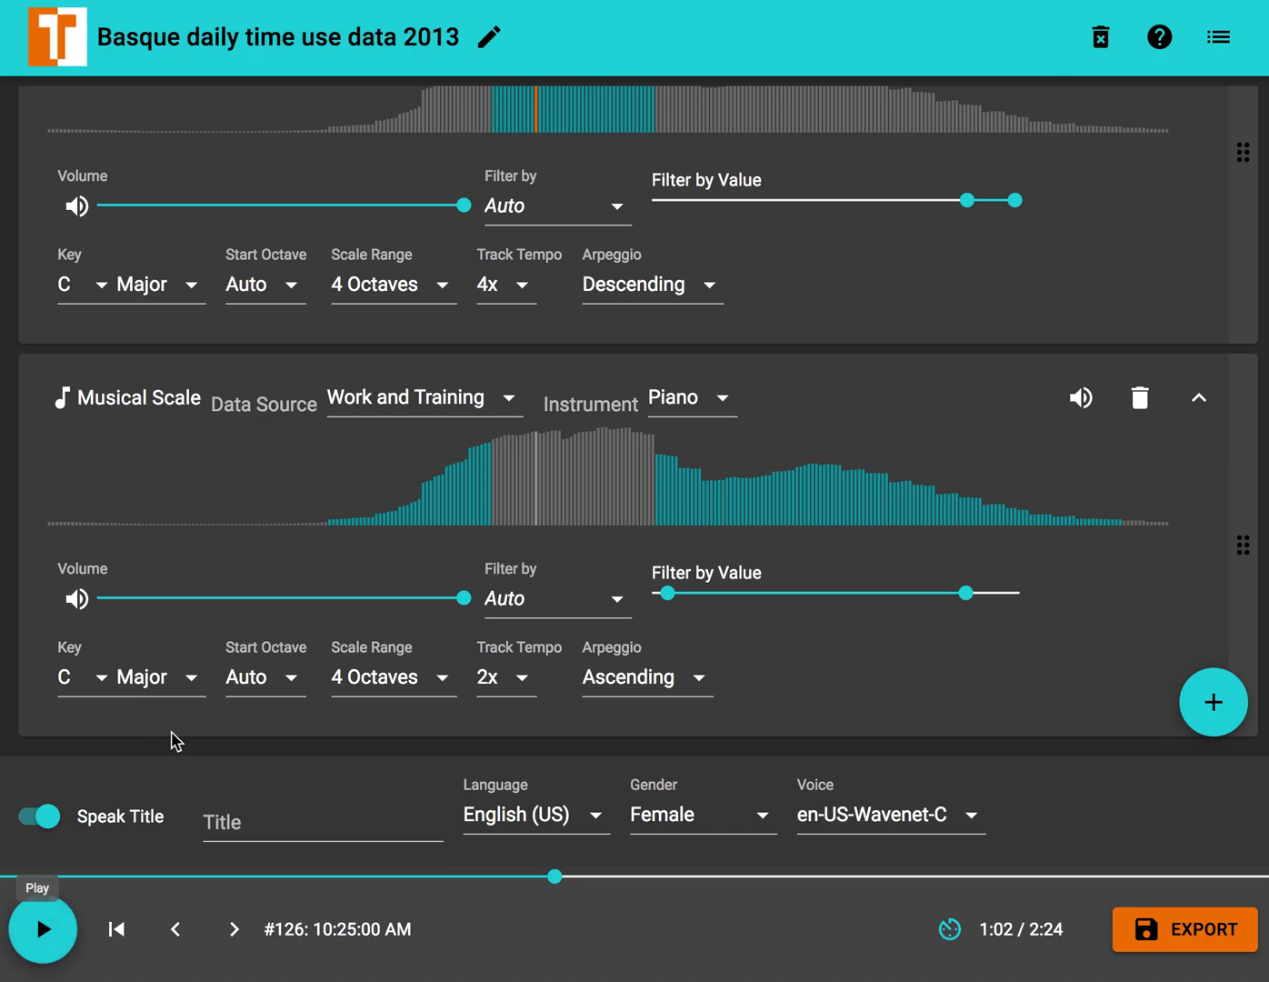
scroll(176, 740, up, 15)
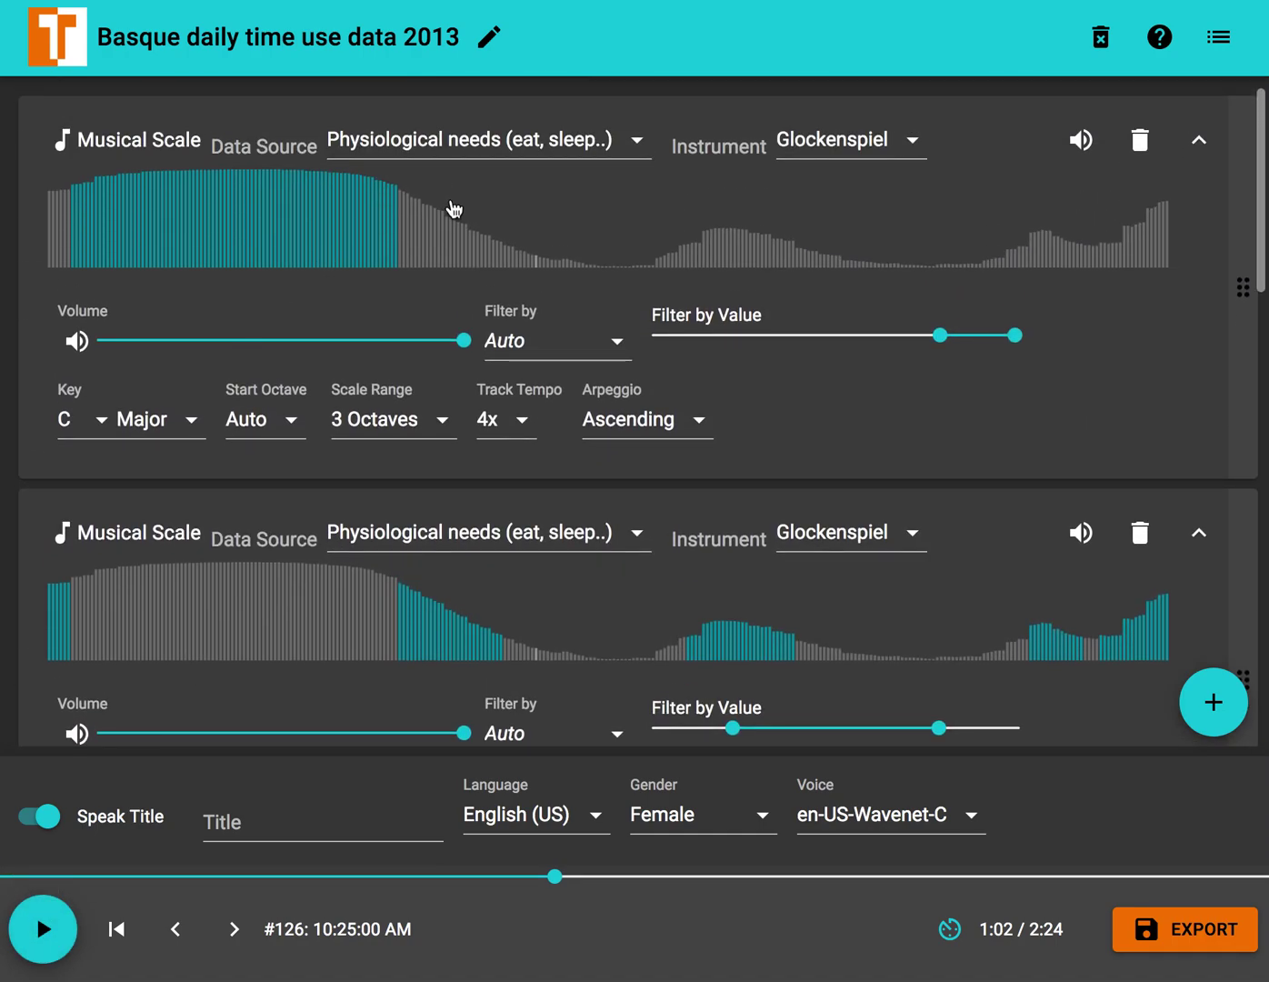
scroll(467, 261, down, 1)
scroll(470, 269, up, 1)
scroll(450, 259, down, 3)
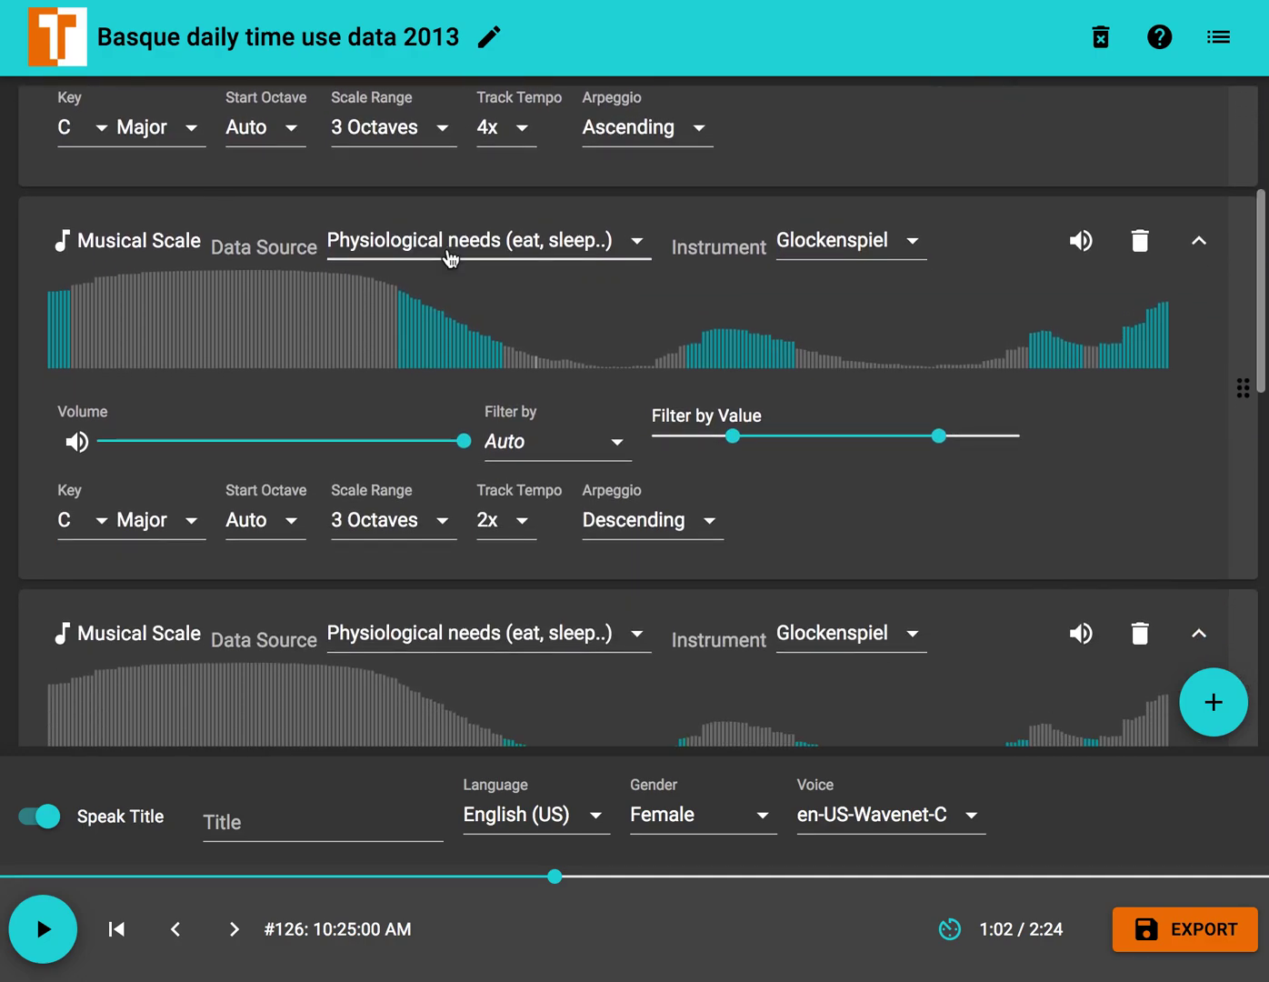
scroll(445, 248, up, 6)
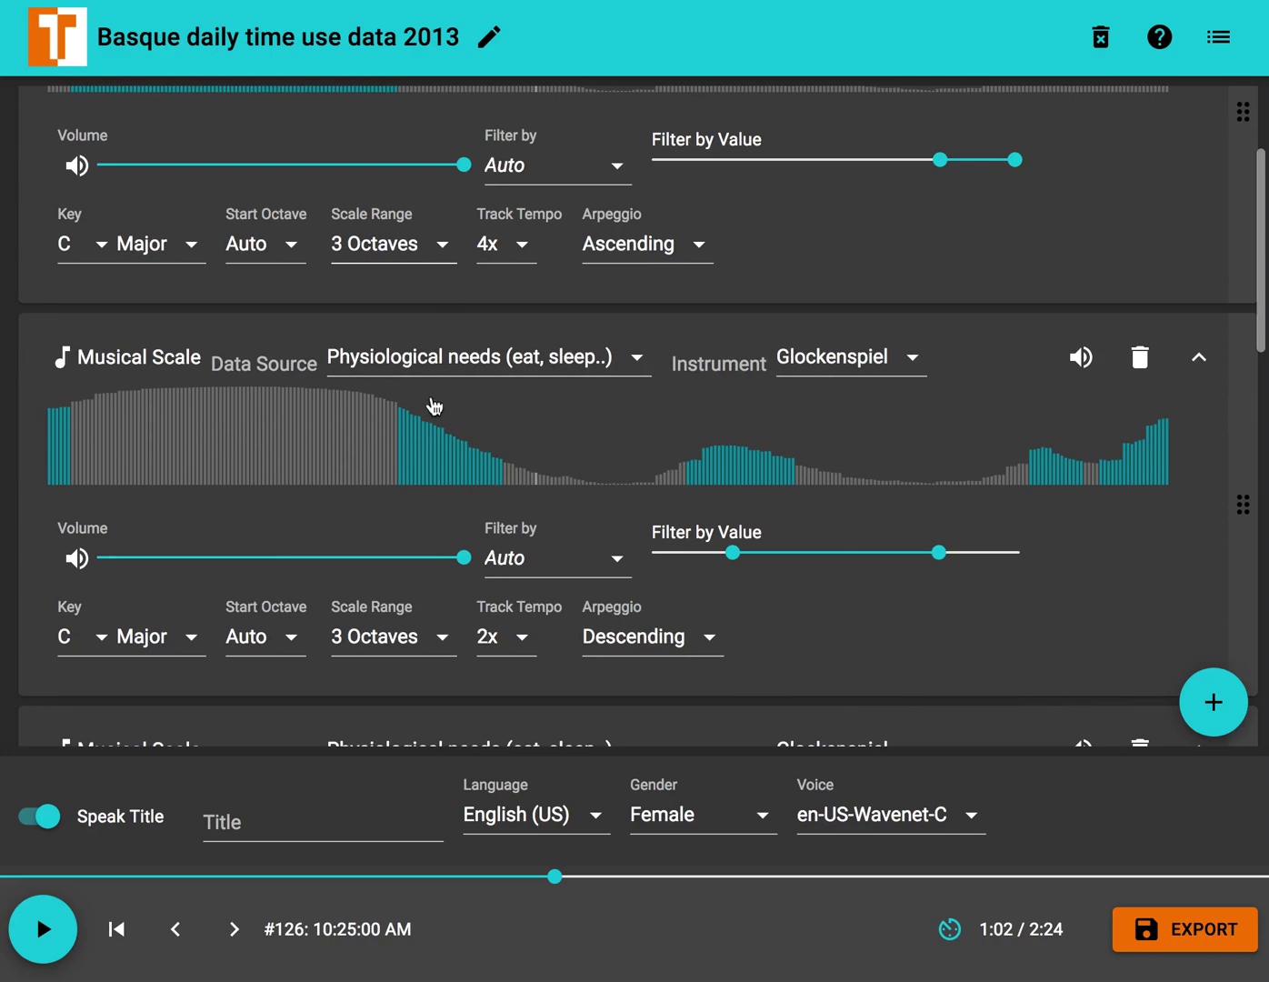
scroll(468, 453, down, 8)
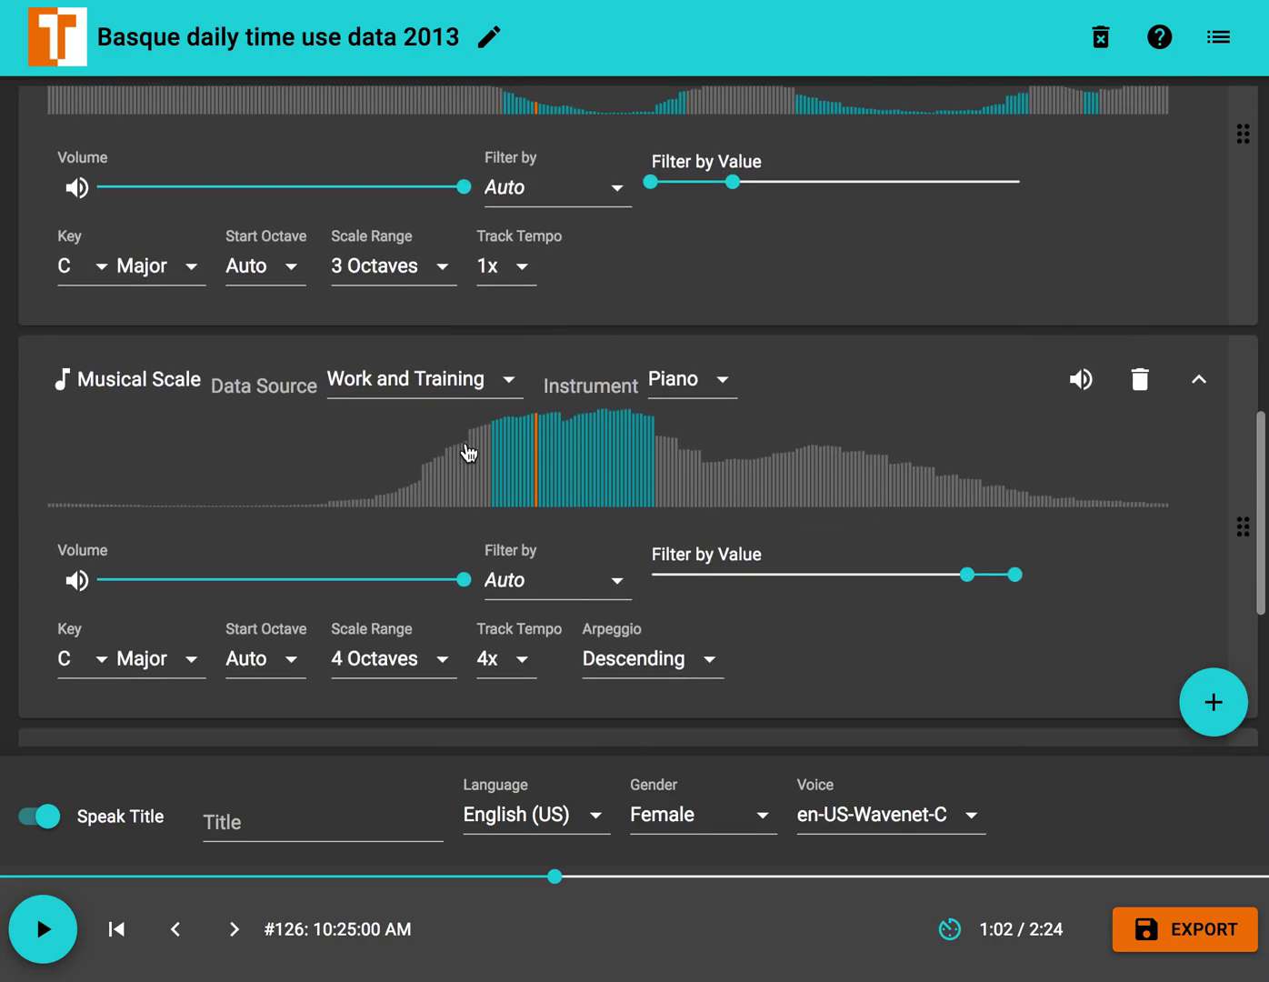
scroll(470, 468, up, 4)
scroll(470, 469, down, 7)
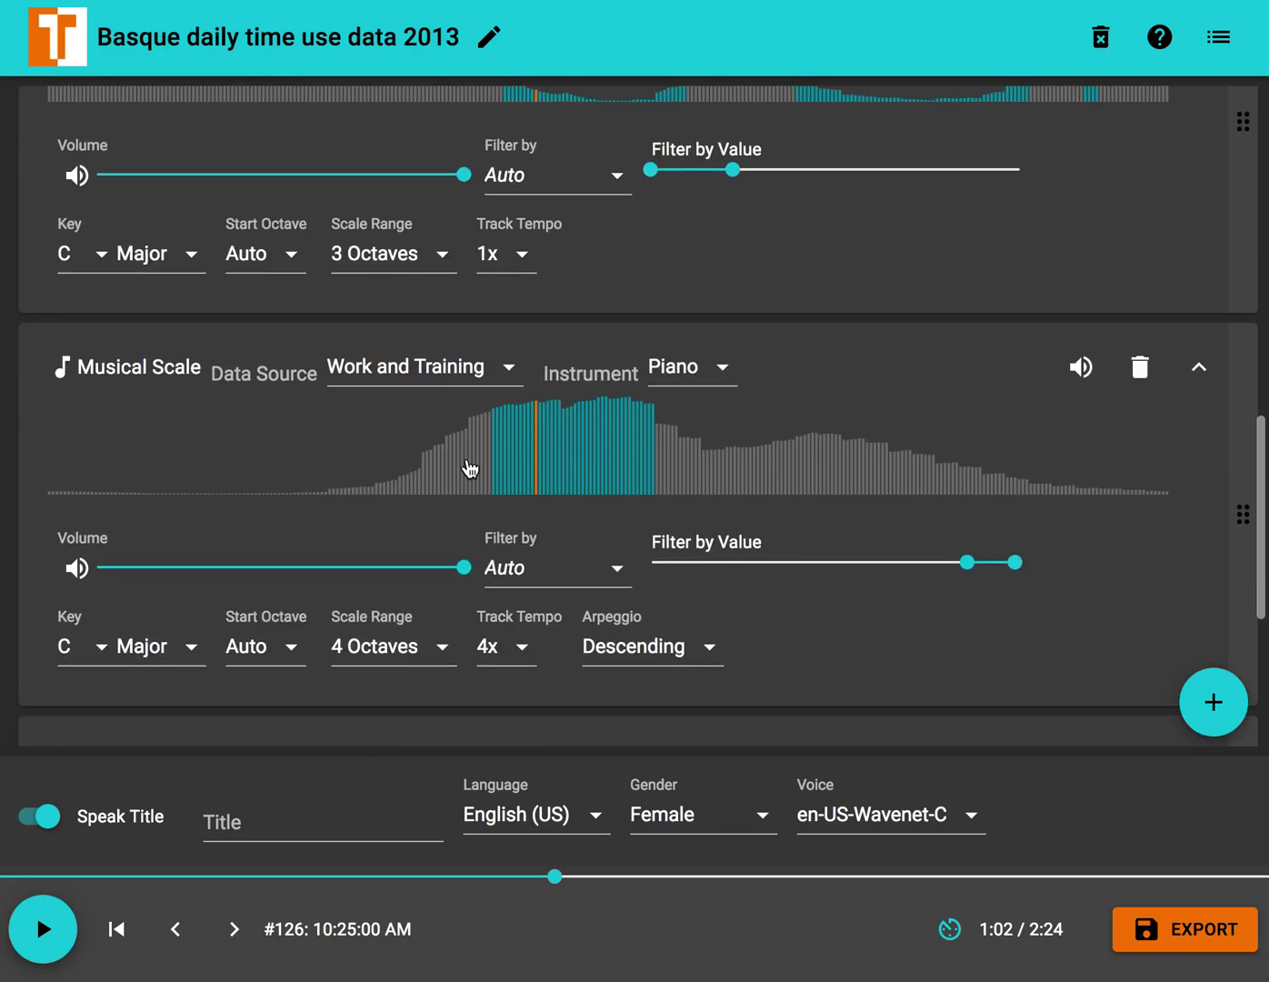
scroll(469, 465, down, 3)
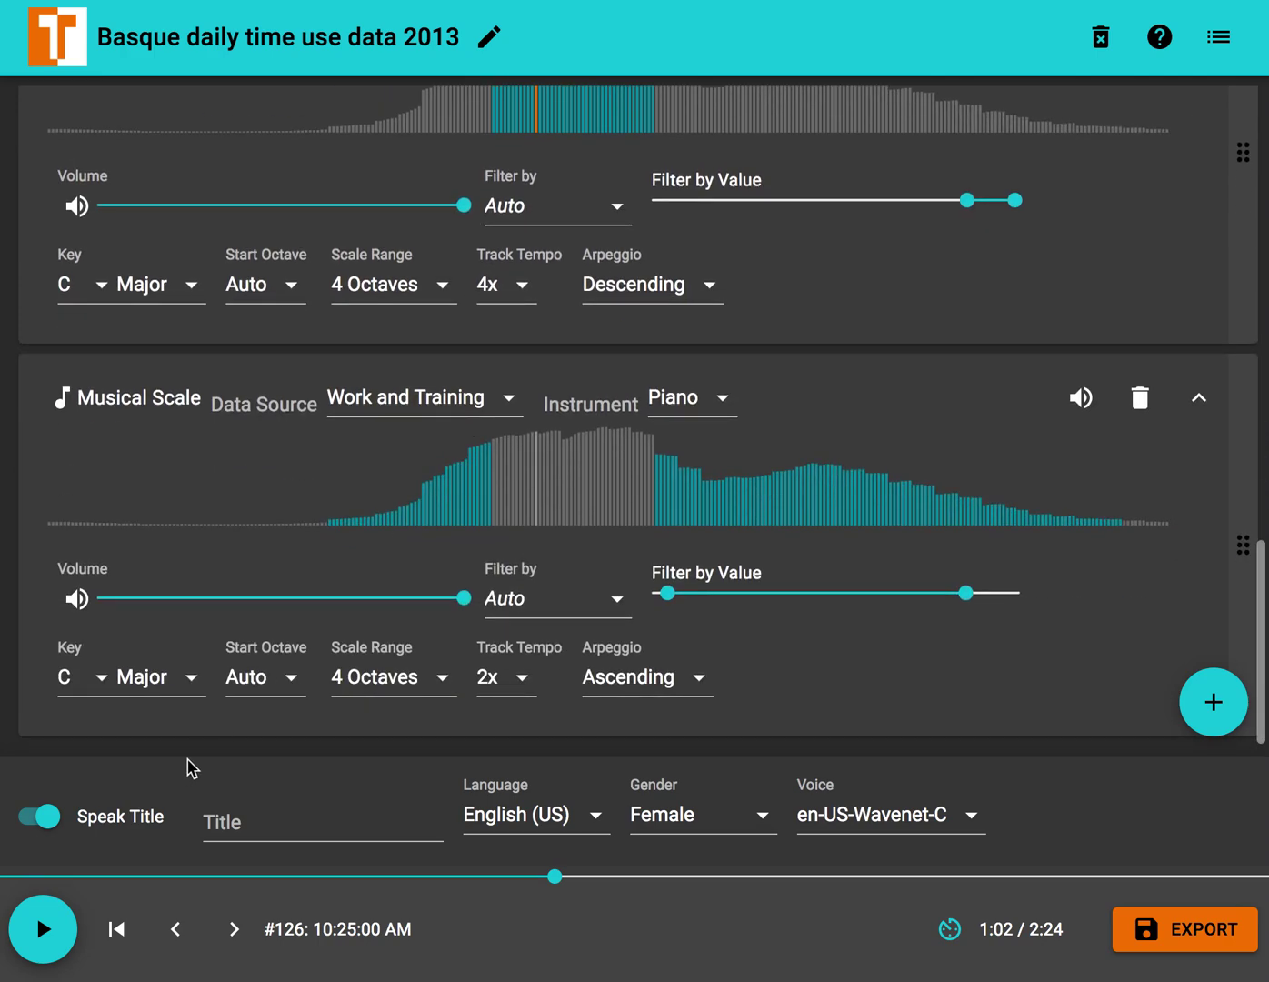
- Lower the 4x Work and Training piano track to 82% volume and the 2x track to 67%
scroll(436, 583, up, 2)
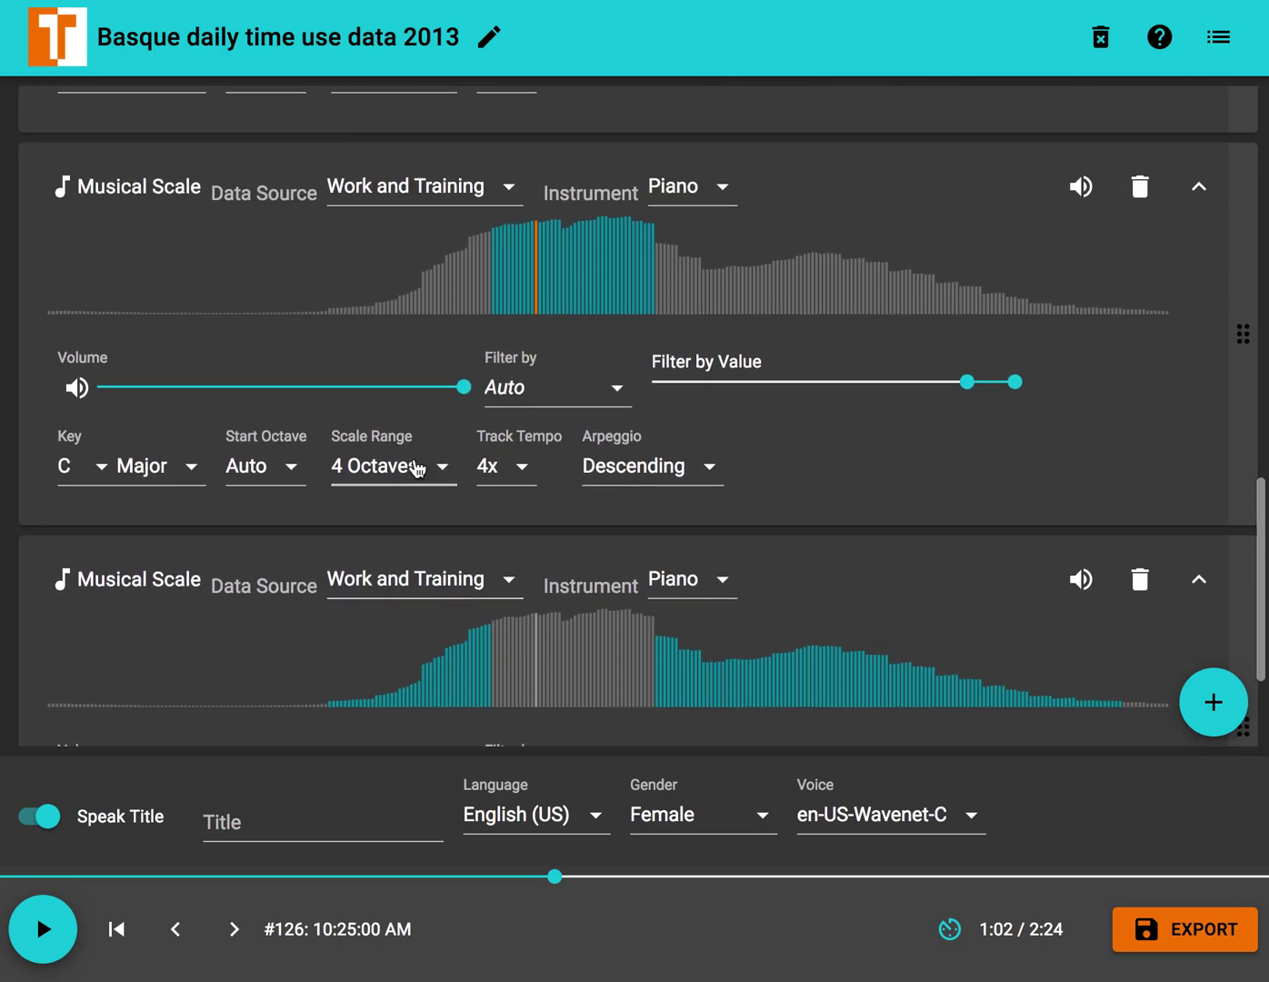
click(399, 388)
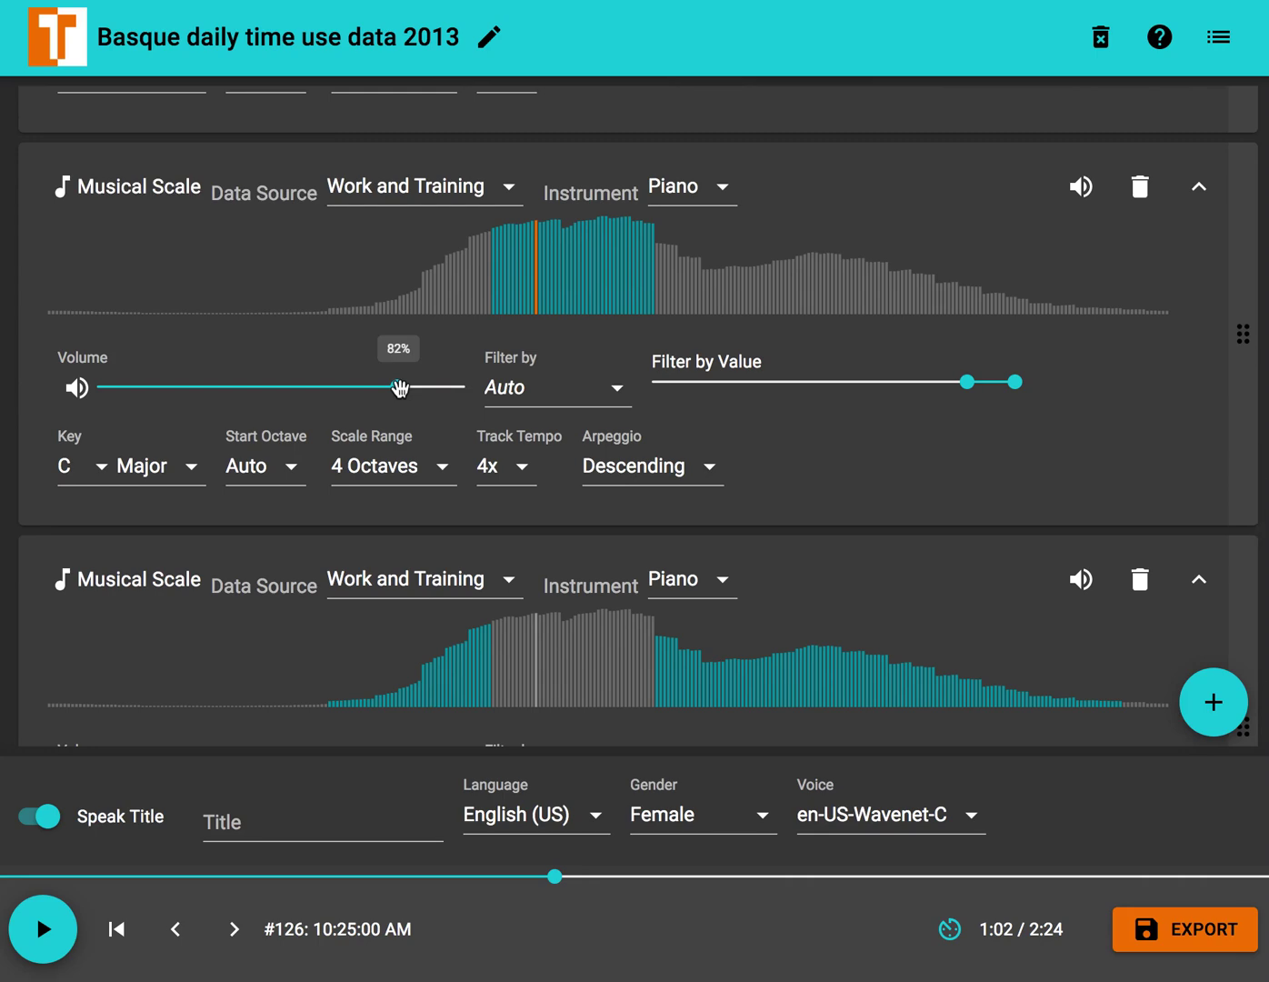
scroll(397, 399, down, 2)
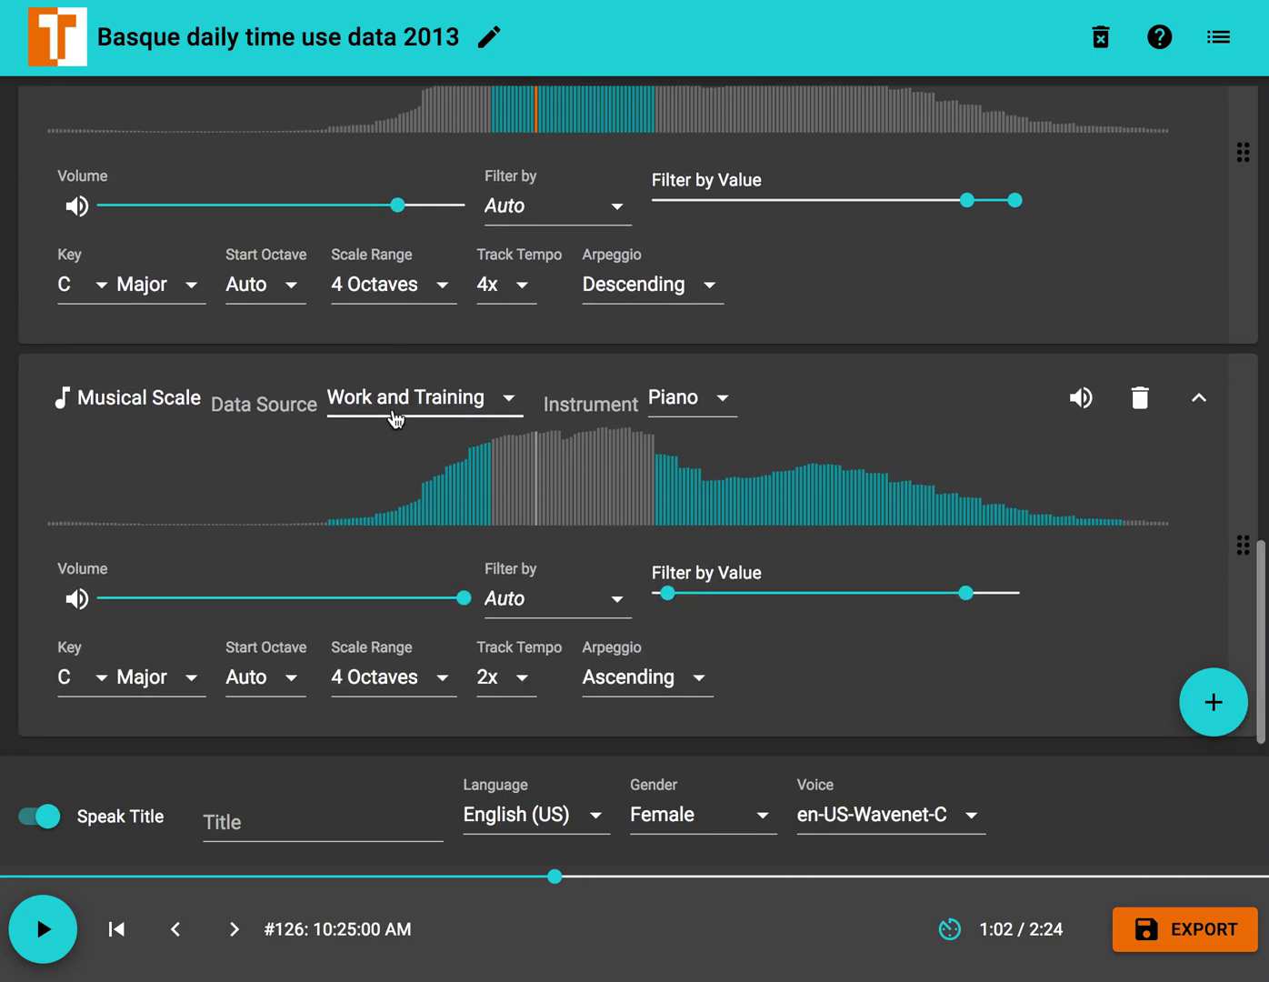
click(362, 597)
click(338, 597)
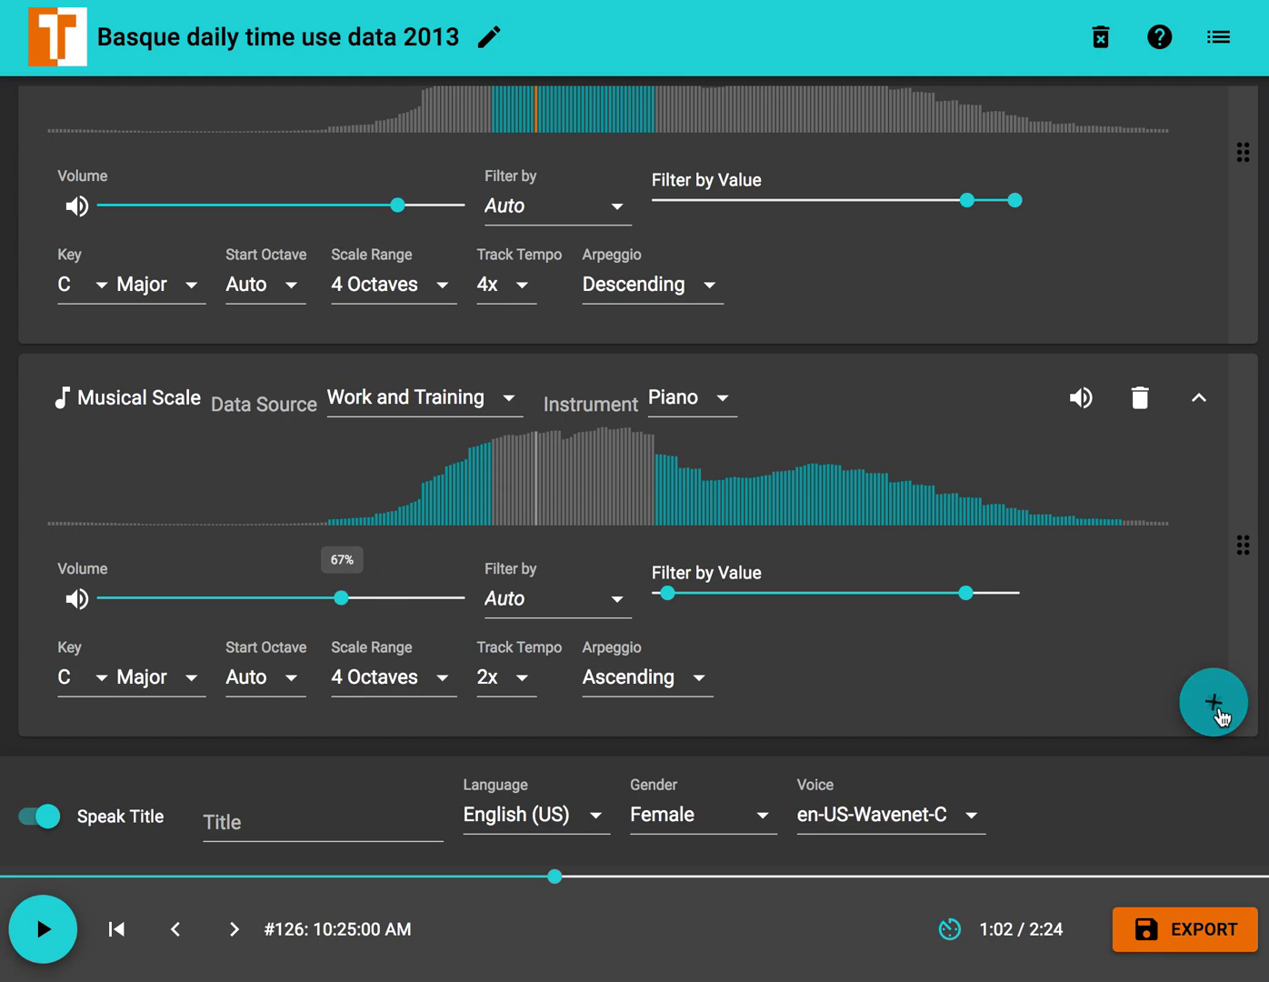
- Add a Musical Scale track using Participation and Social life data, played on marimba
mouse_move(1219, 714)
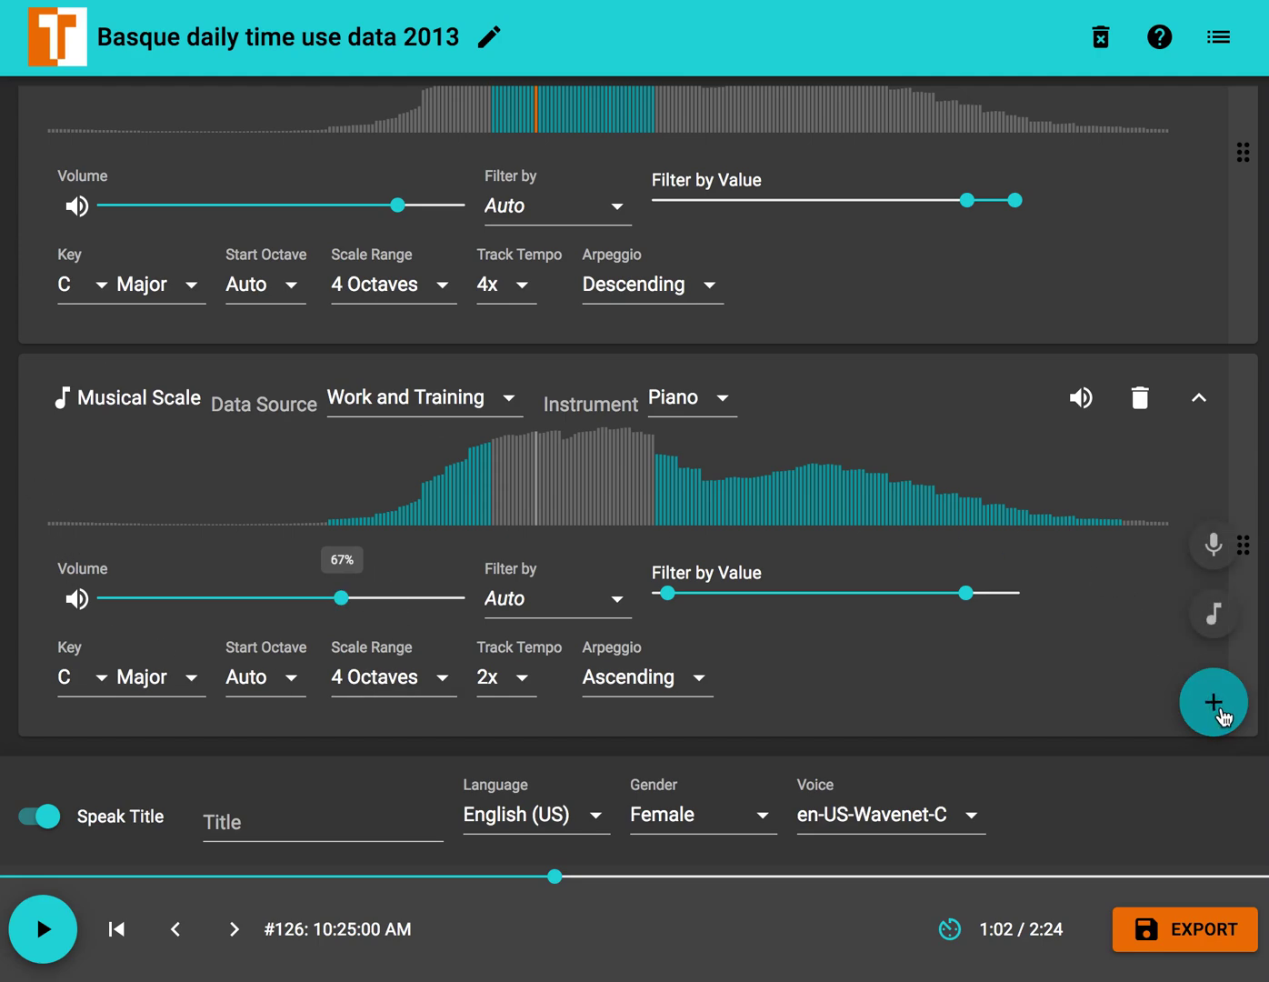
click(1216, 618)
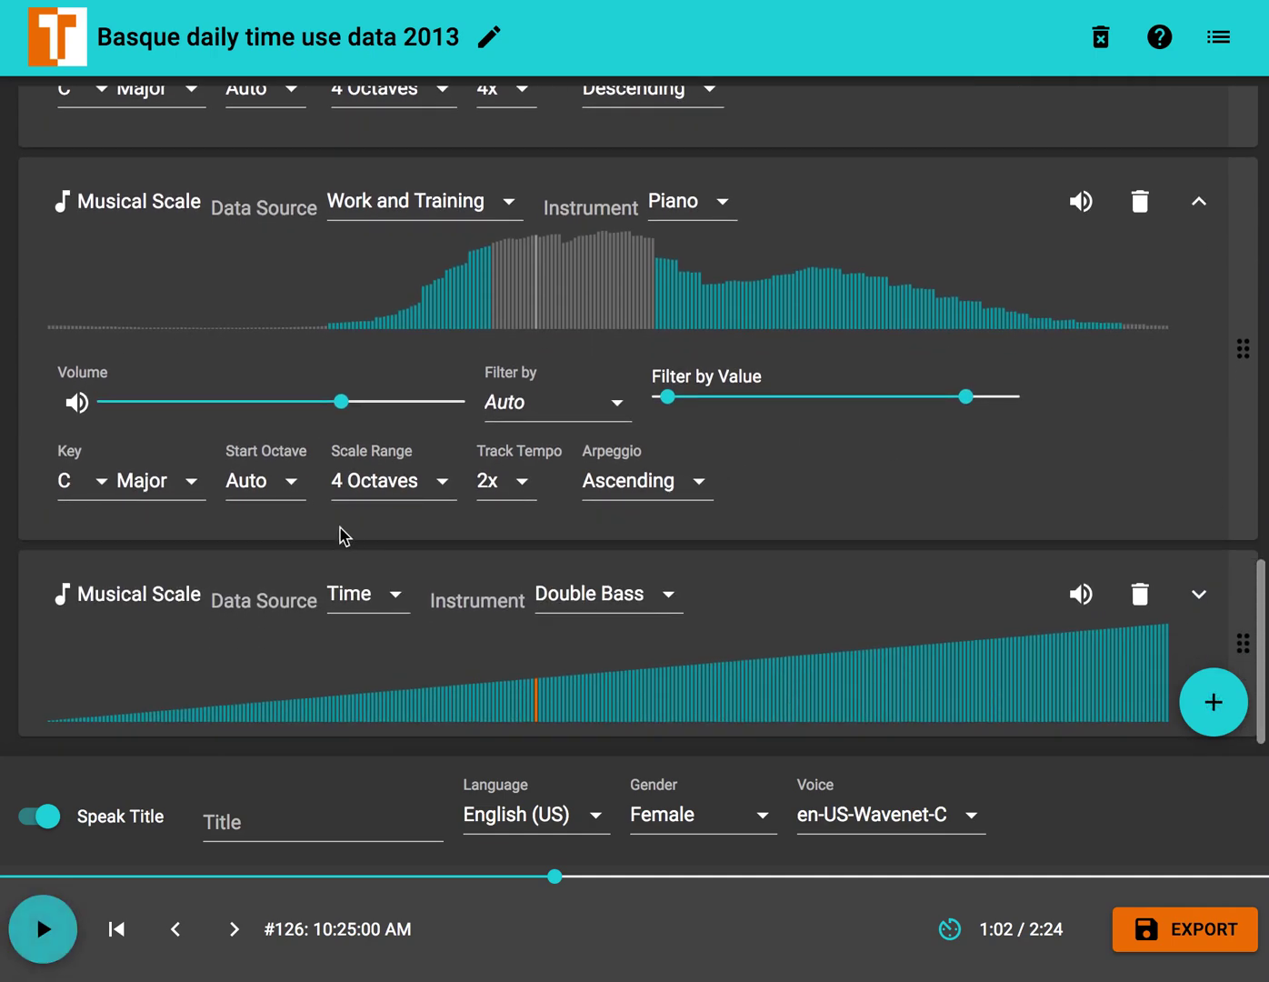
click(344, 599)
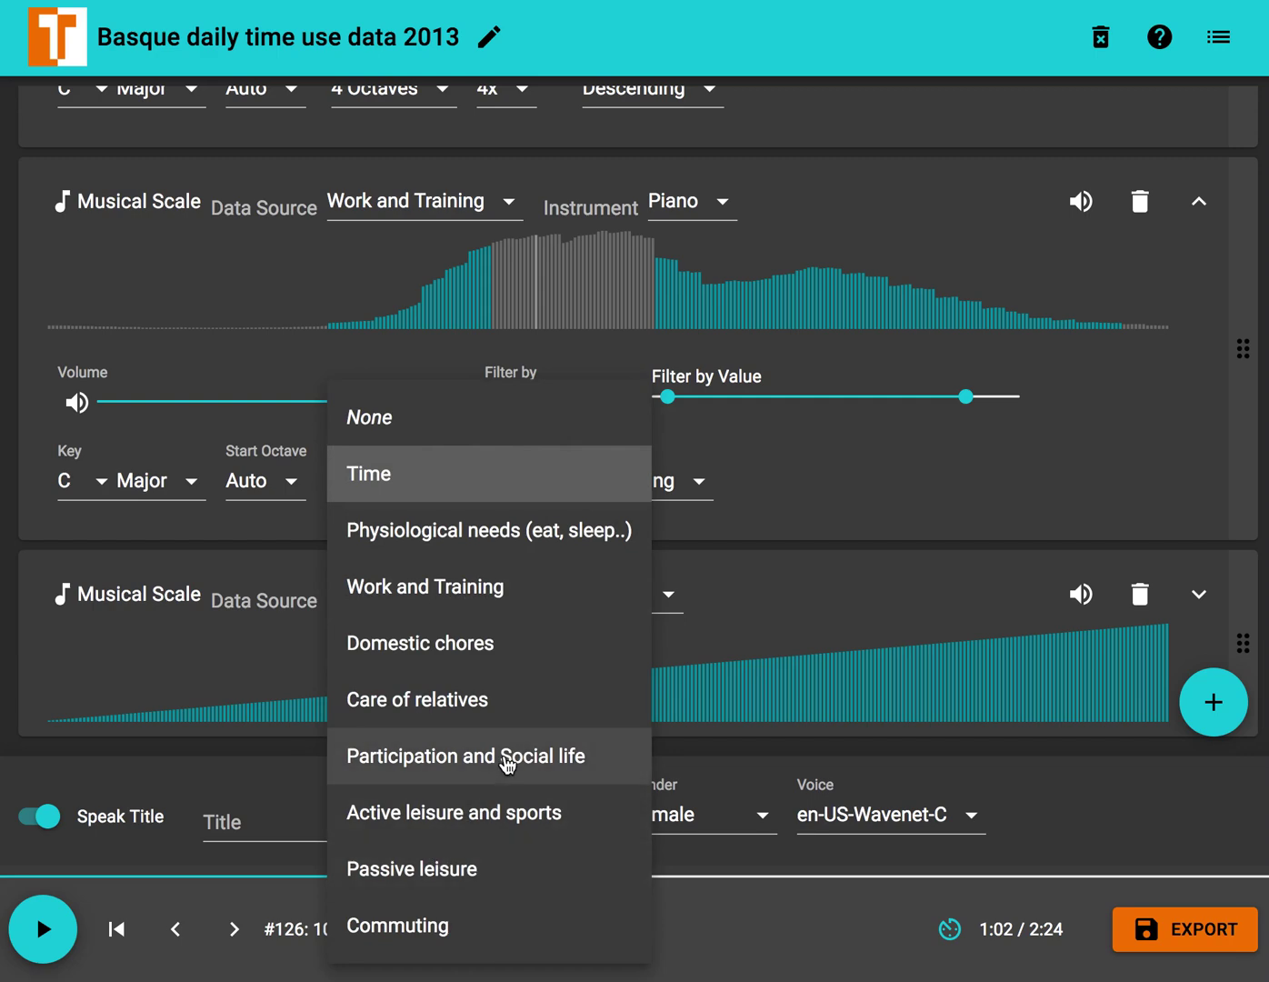
click(507, 764)
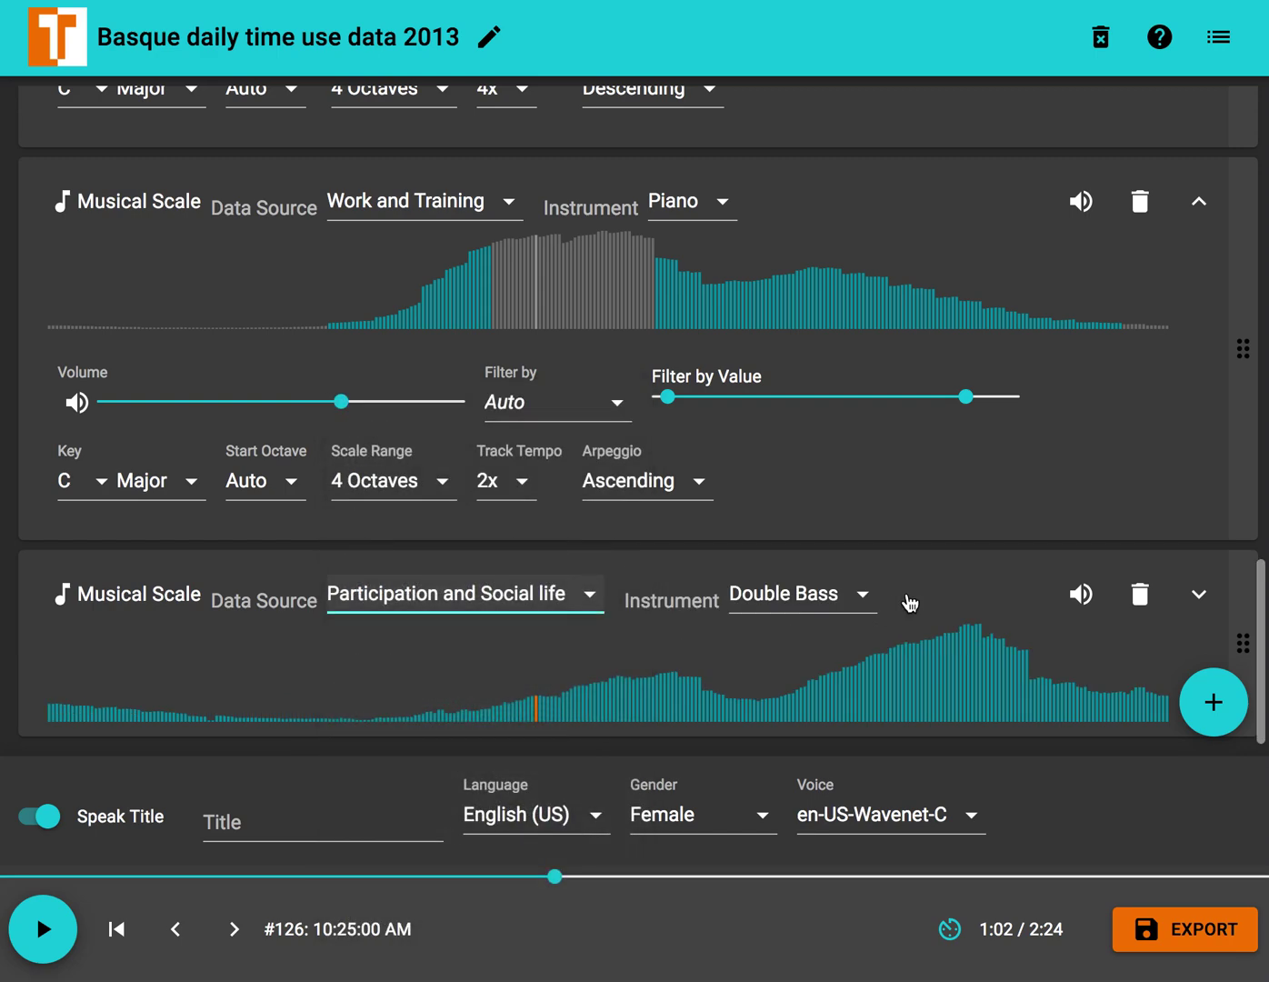
click(799, 603)
click(818, 538)
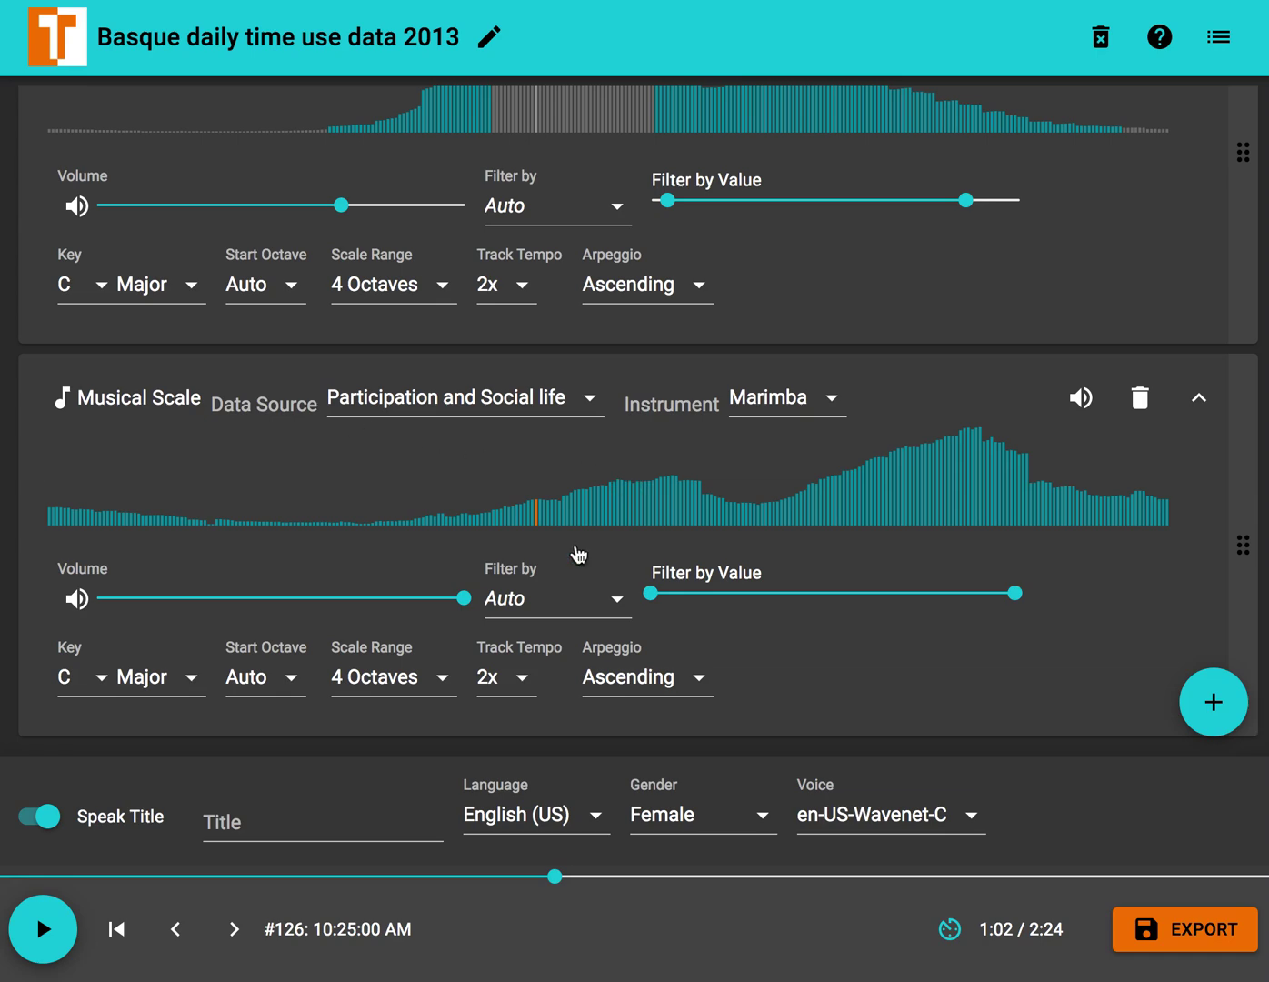
- Set the marimba track to 4x tempo and descending arpeggio, and filter out values below 0.03
click(521, 684)
click(515, 703)
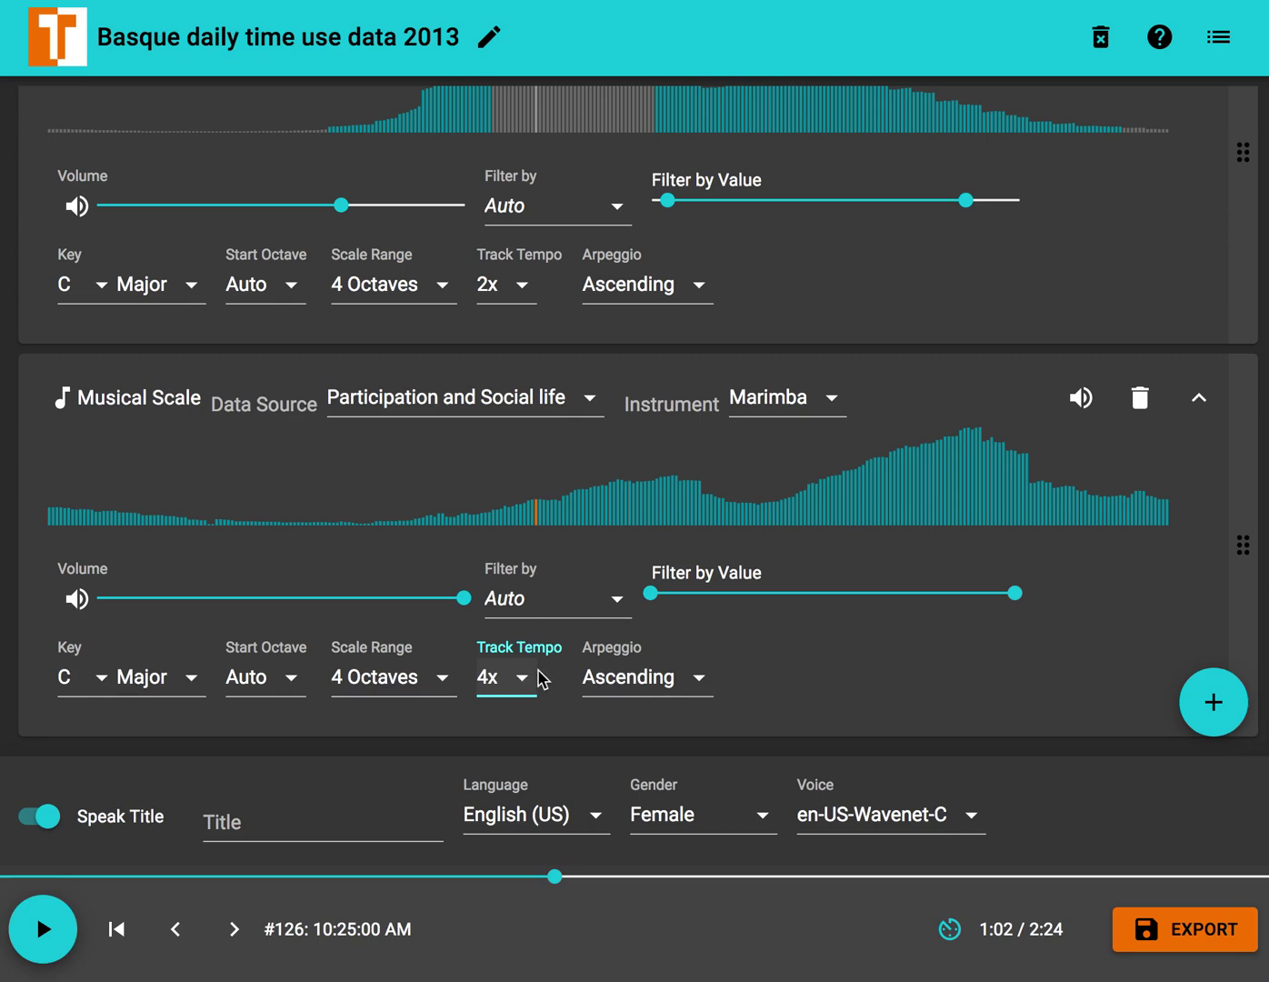
click(661, 685)
click(656, 737)
mouse_move(654, 590)
drag(653, 590, 771, 593)
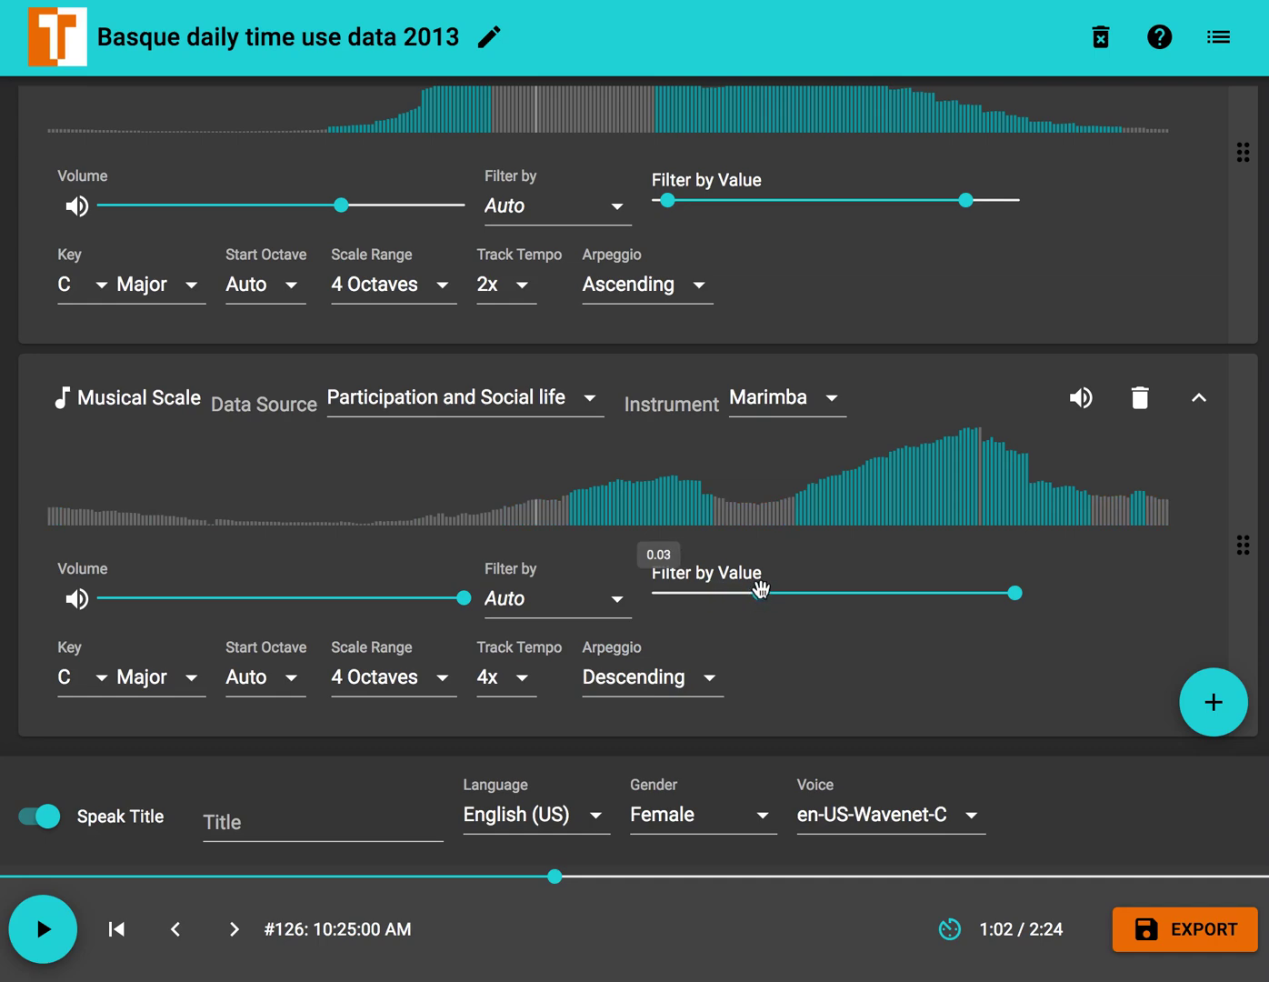
drag(761, 589, 761, 591)
scroll(836, 624, up, 2)
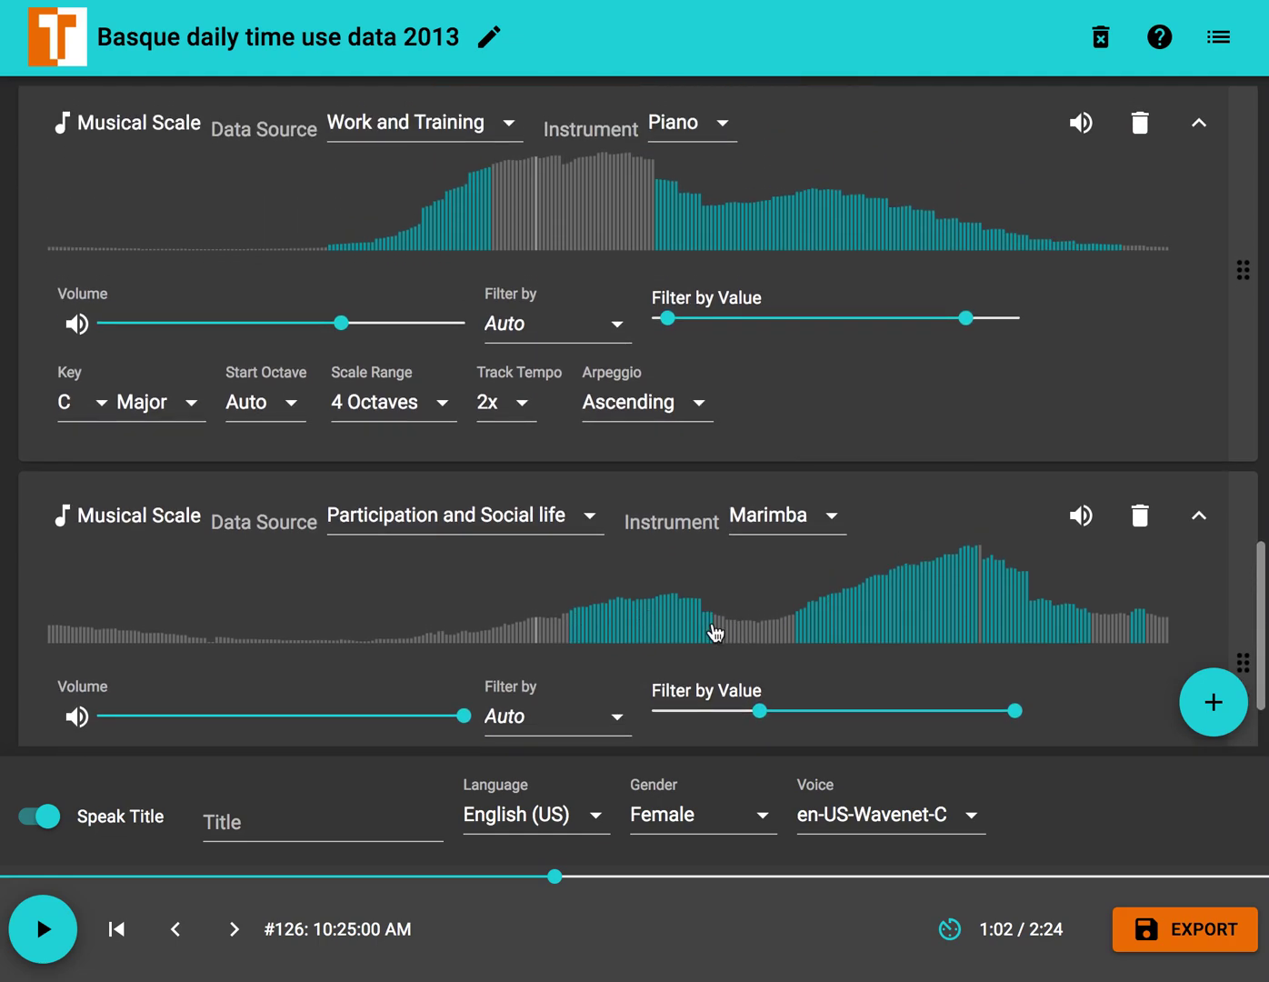
scroll(872, 597, down, 2)
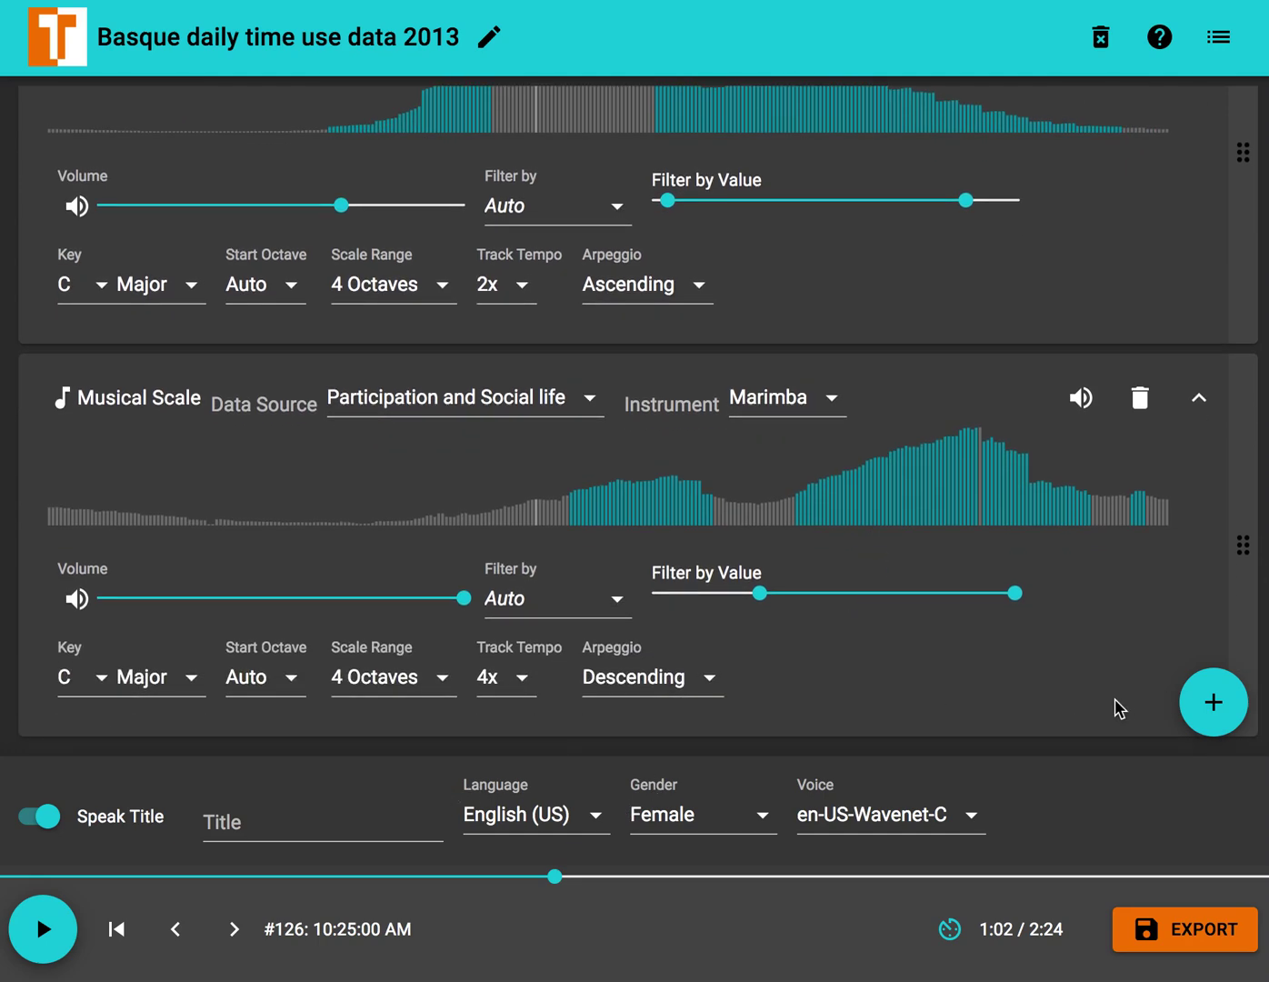
- Add a second Participation and Social life Musical Scale track played on marimba
mouse_move(1227, 735)
click(1220, 628)
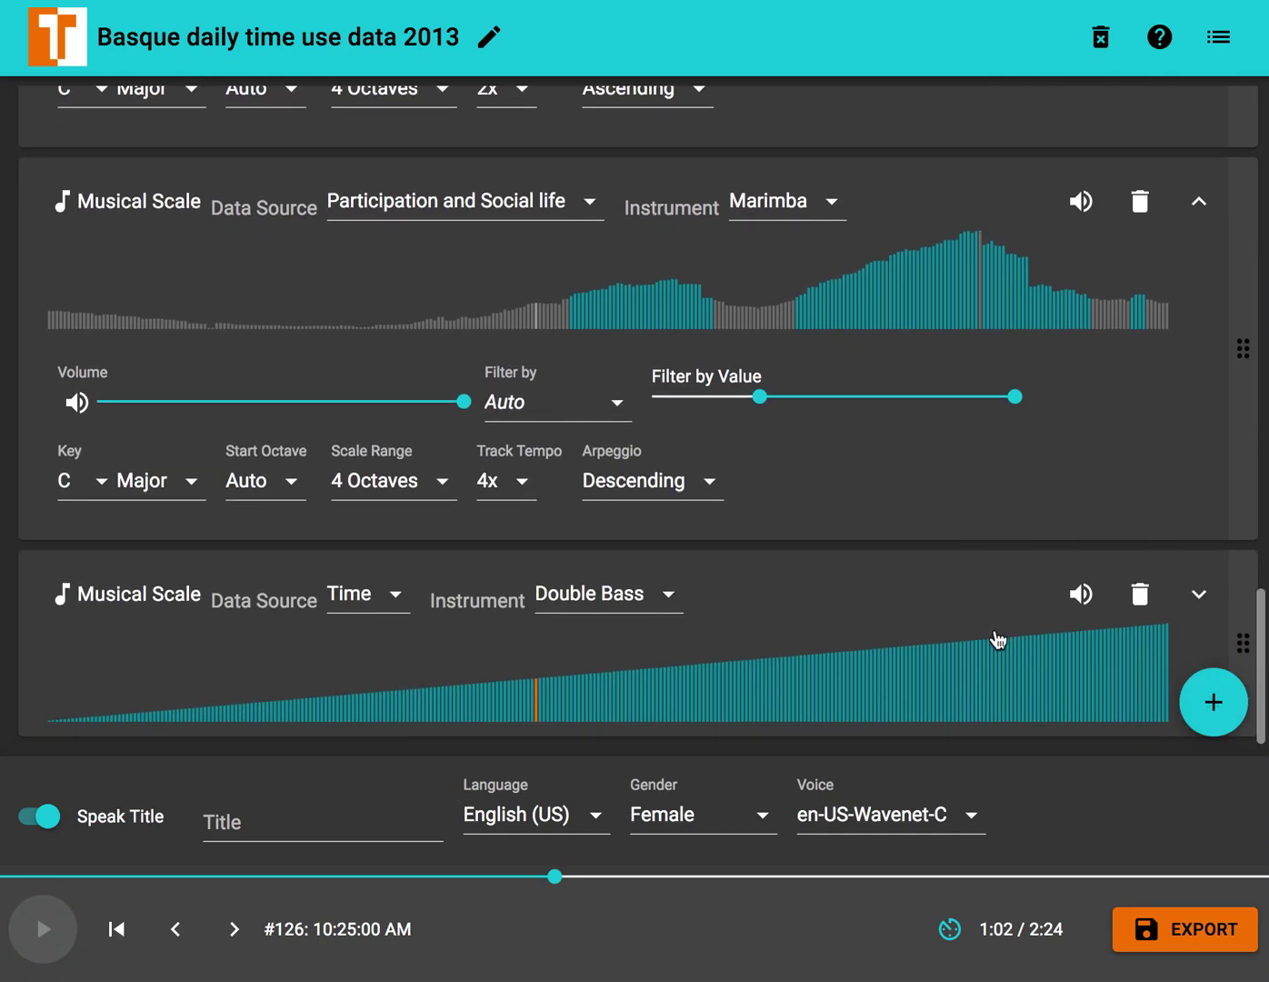
click(336, 594)
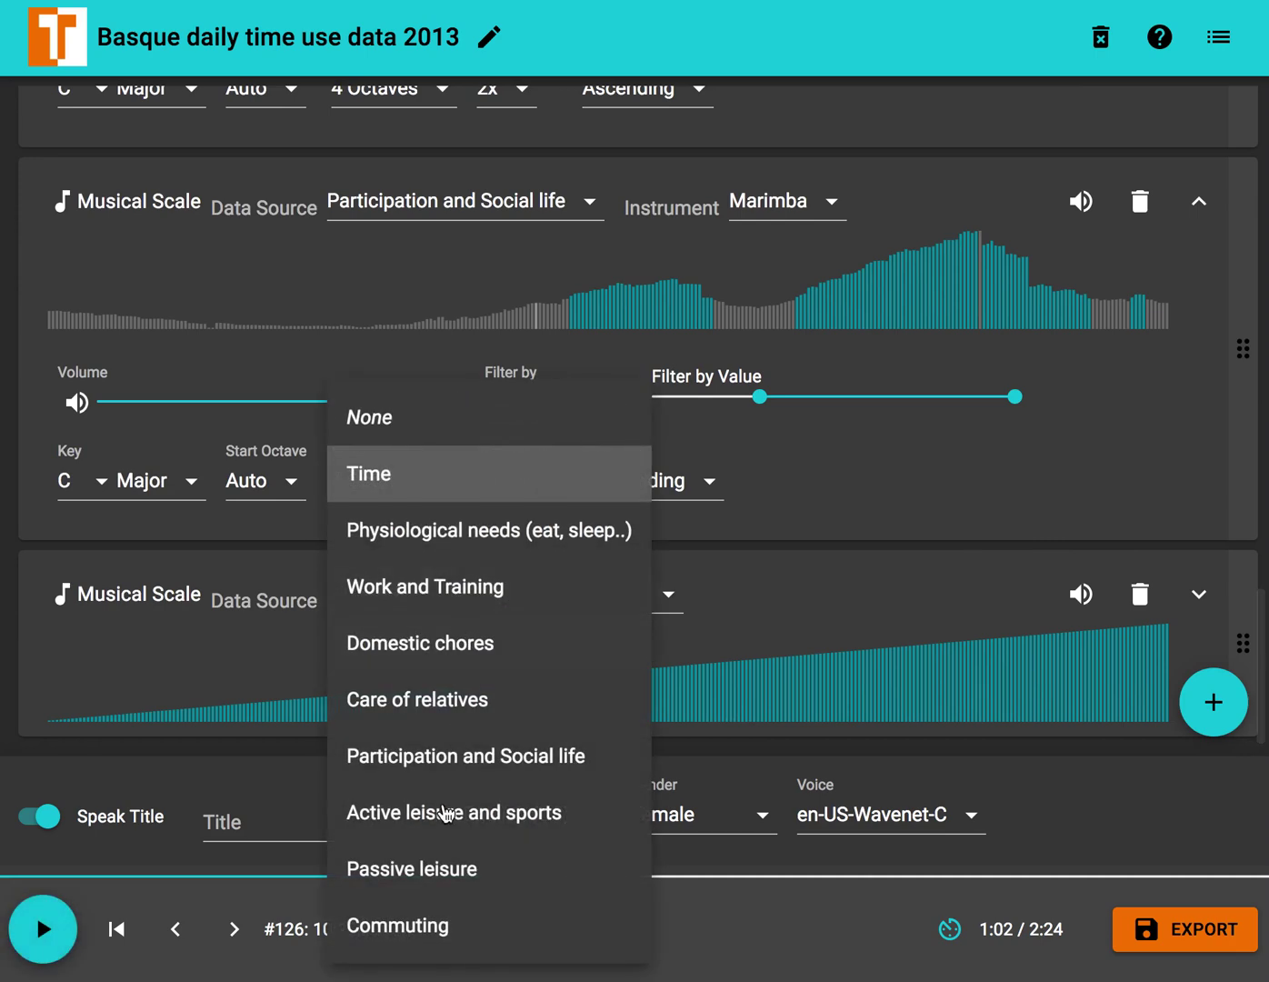
click(479, 756)
click(822, 595)
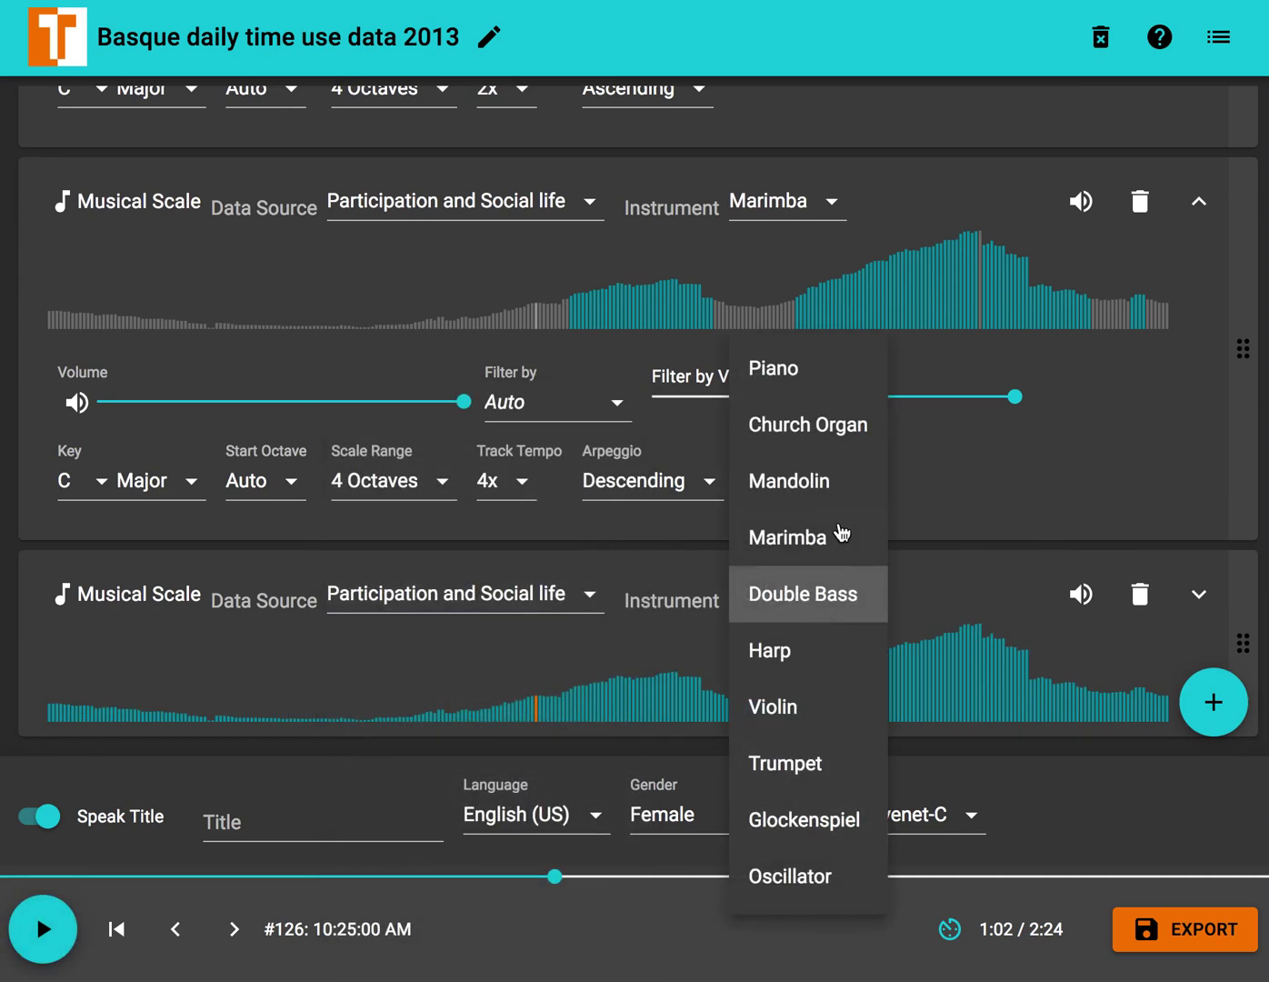
click(812, 537)
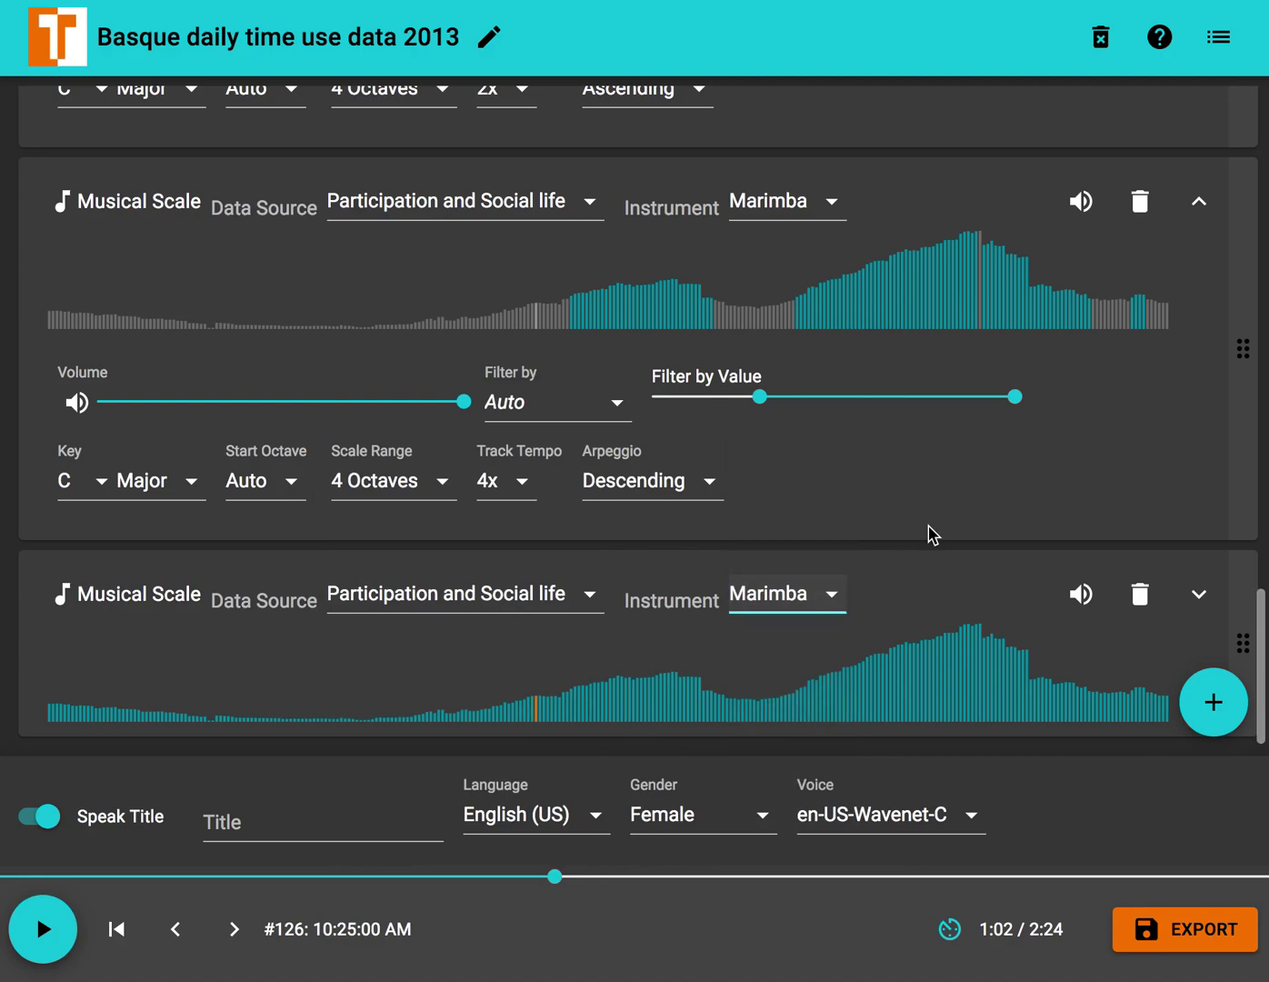
- Give the second marimba track 2x tempo, an ascending arpeggio, and a lowered filter upper limit
click(709, 719)
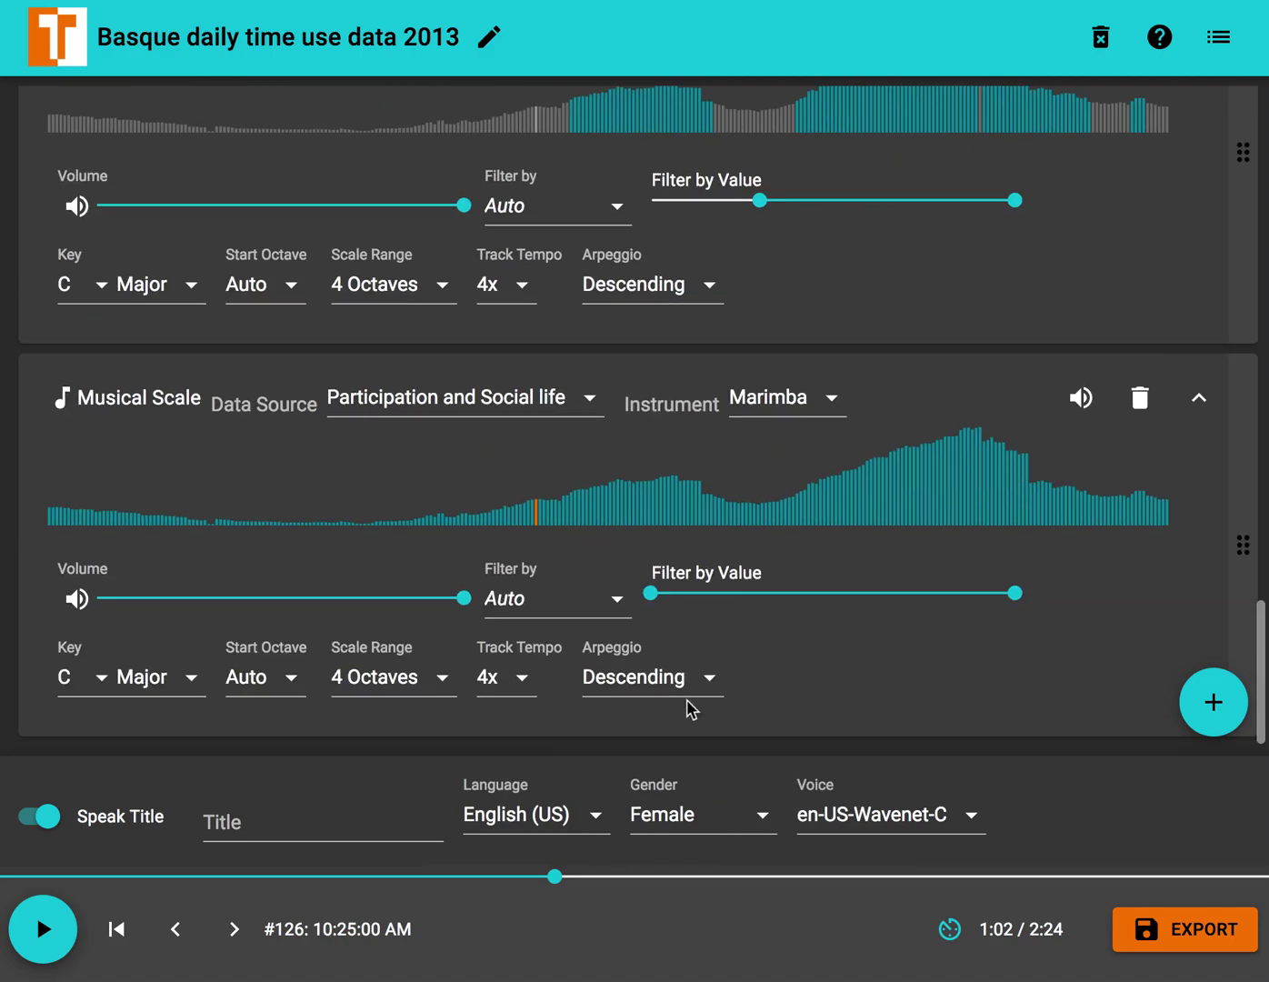
click(508, 689)
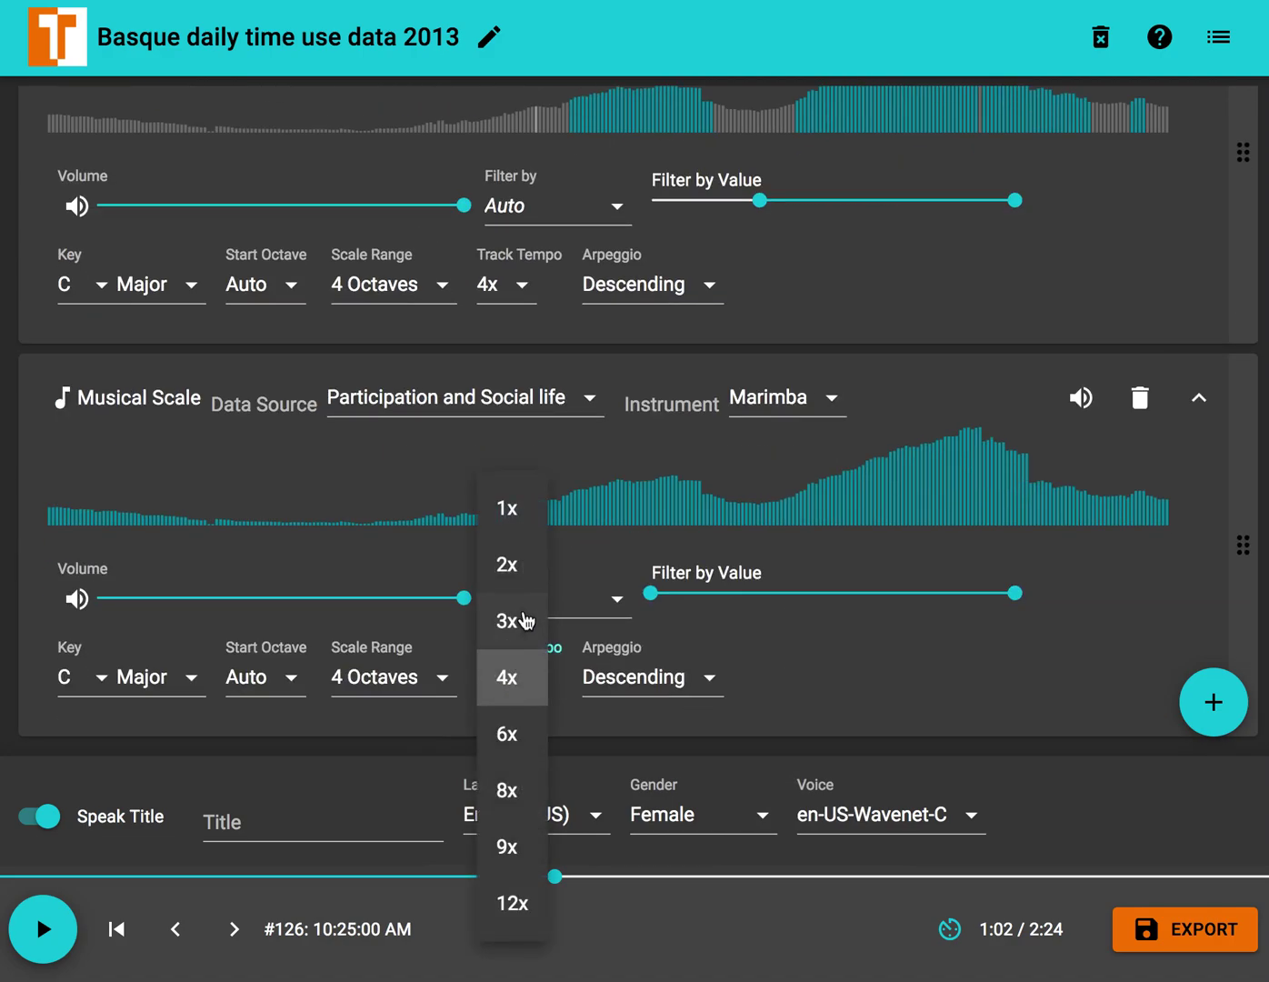
click(524, 564)
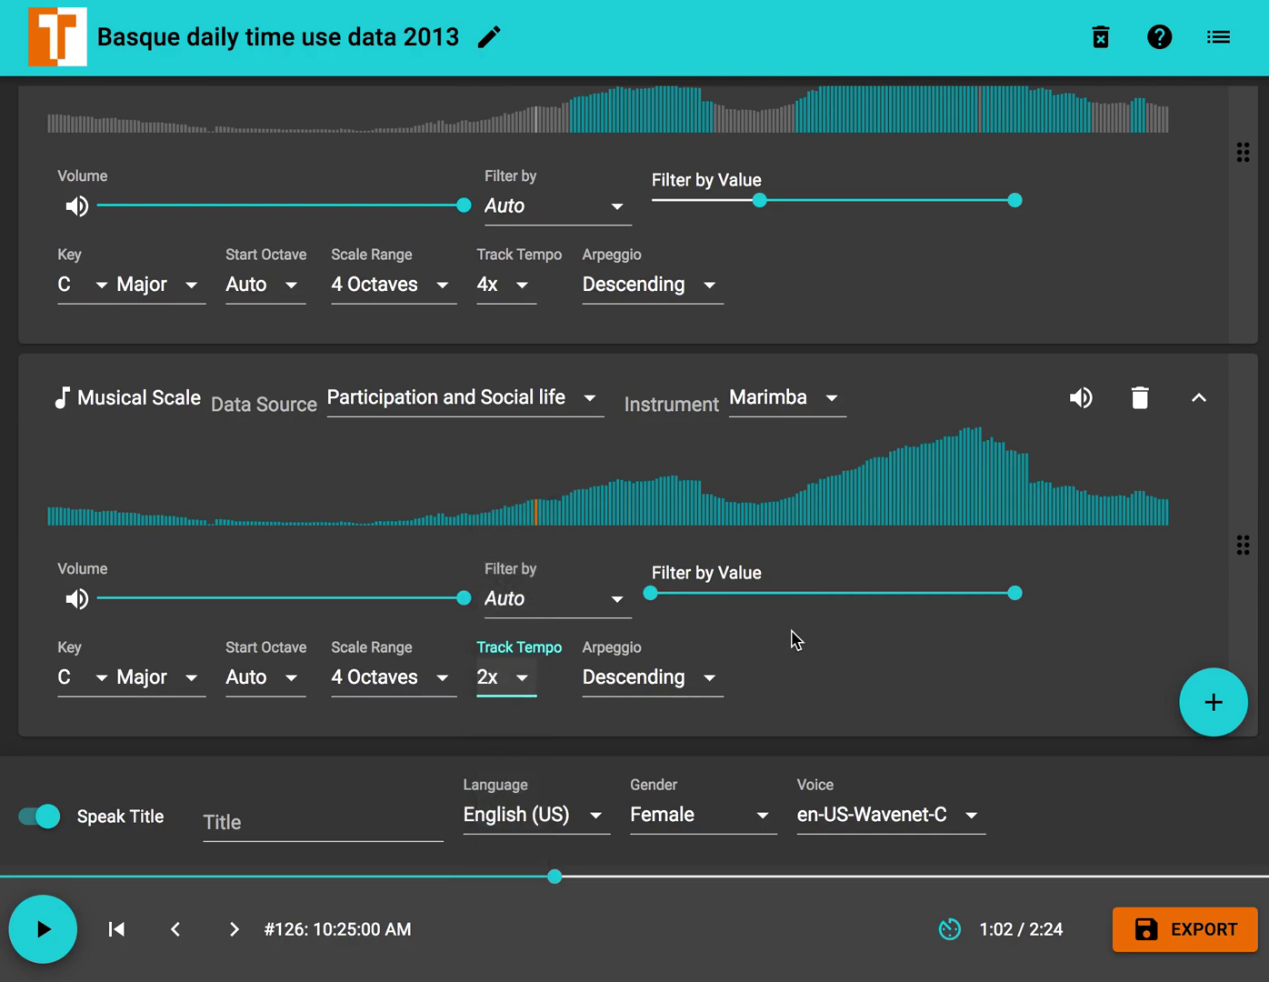
click(701, 675)
click(683, 638)
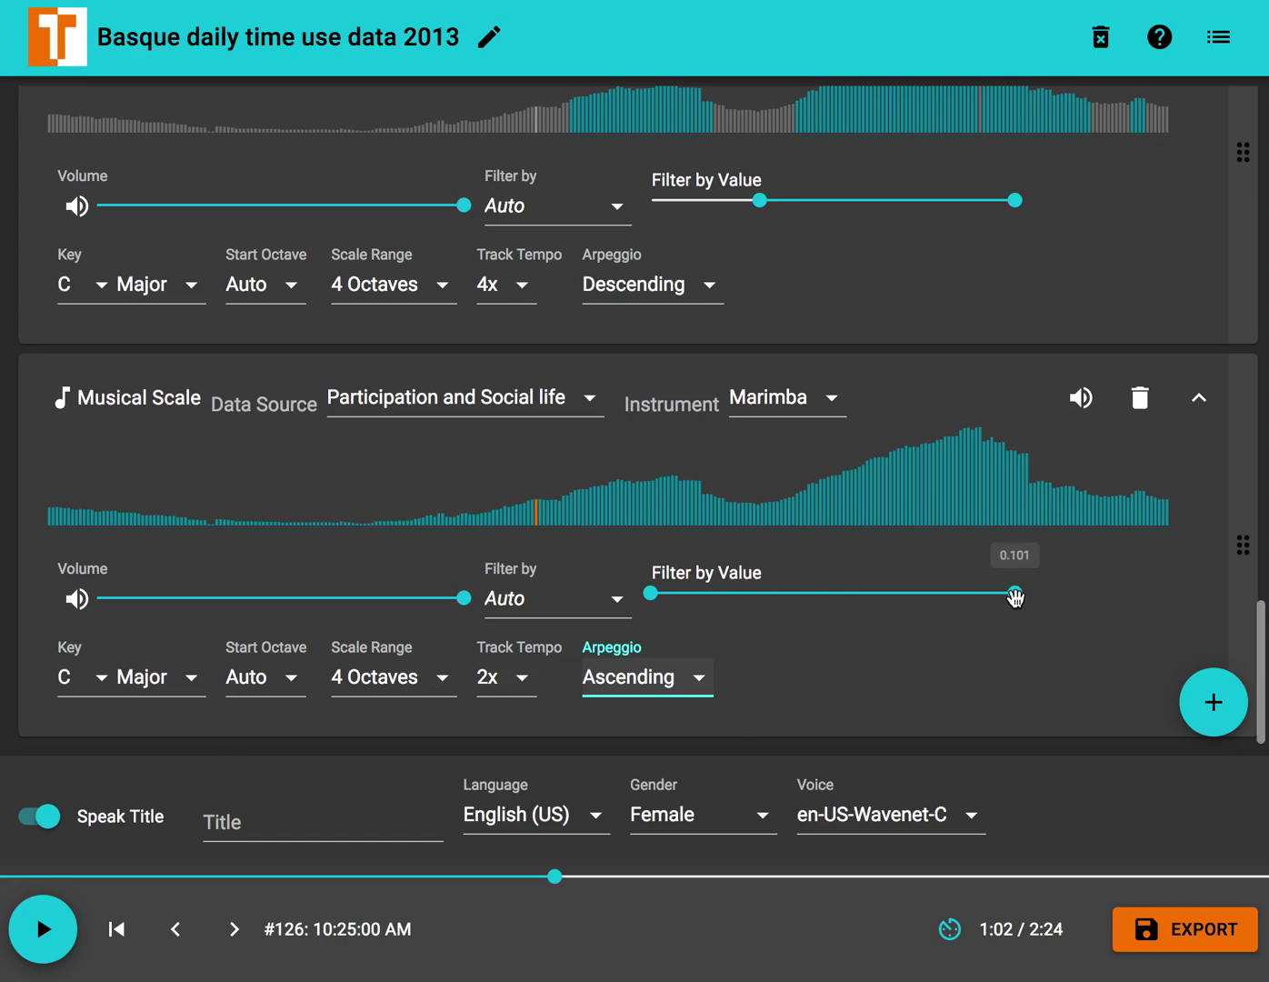
drag(1015, 593, 761, 622)
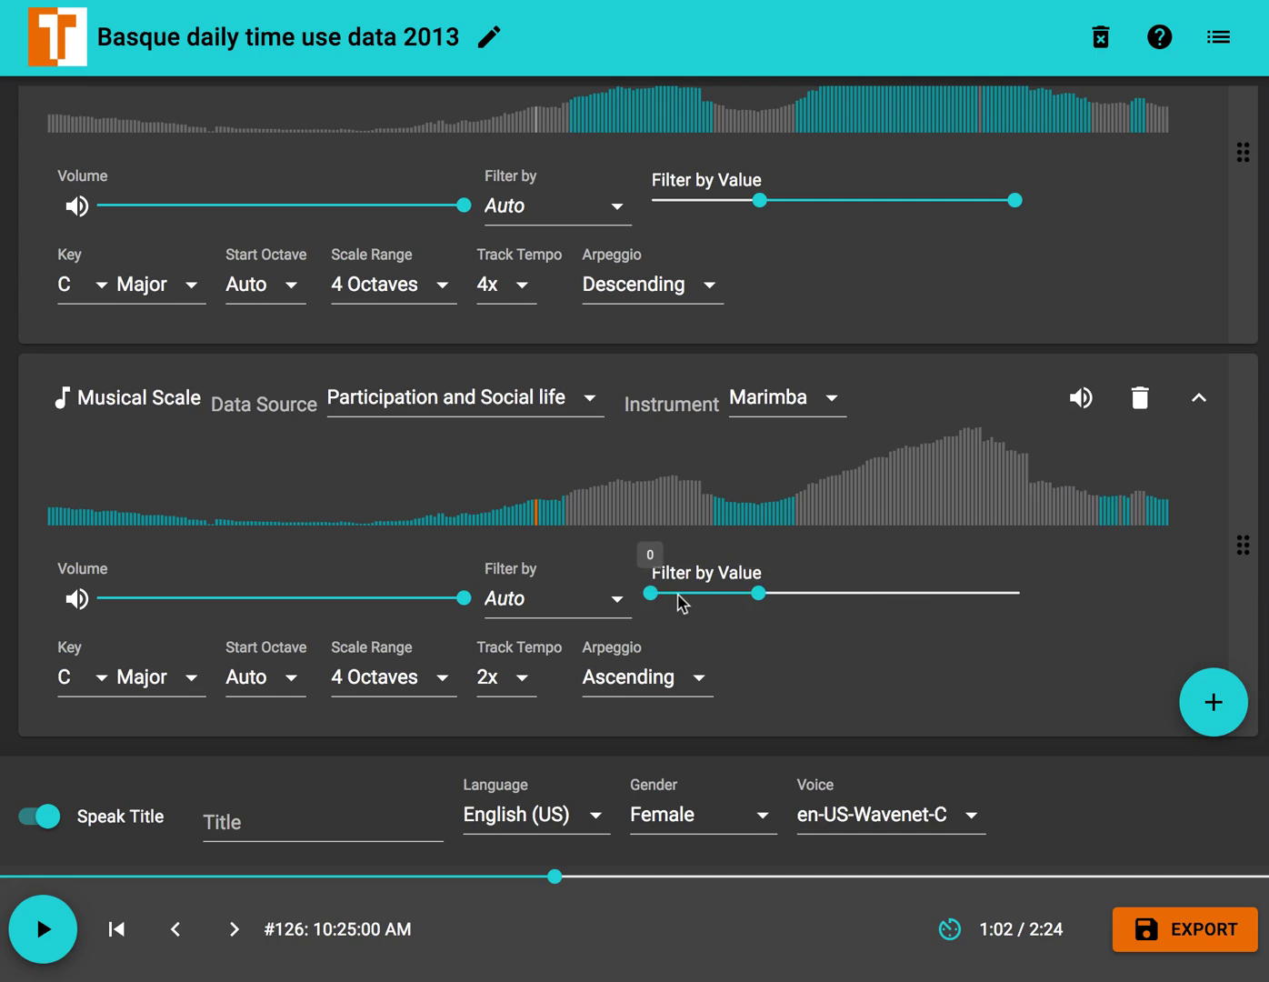
scroll(990, 482, up, 3)
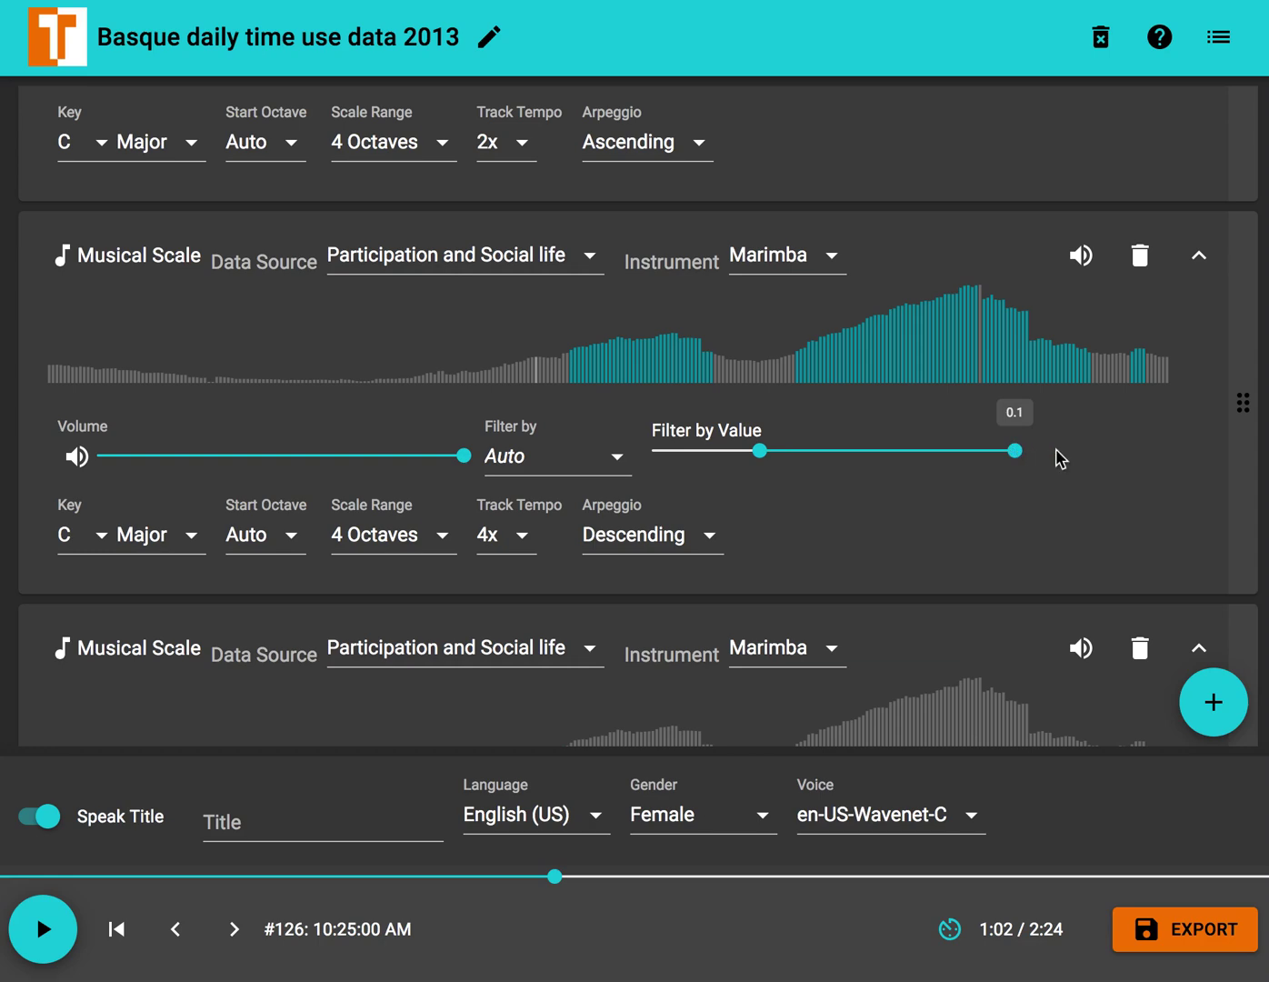
scroll(1099, 468, down, 2)
scroll(1096, 446, up, 1)
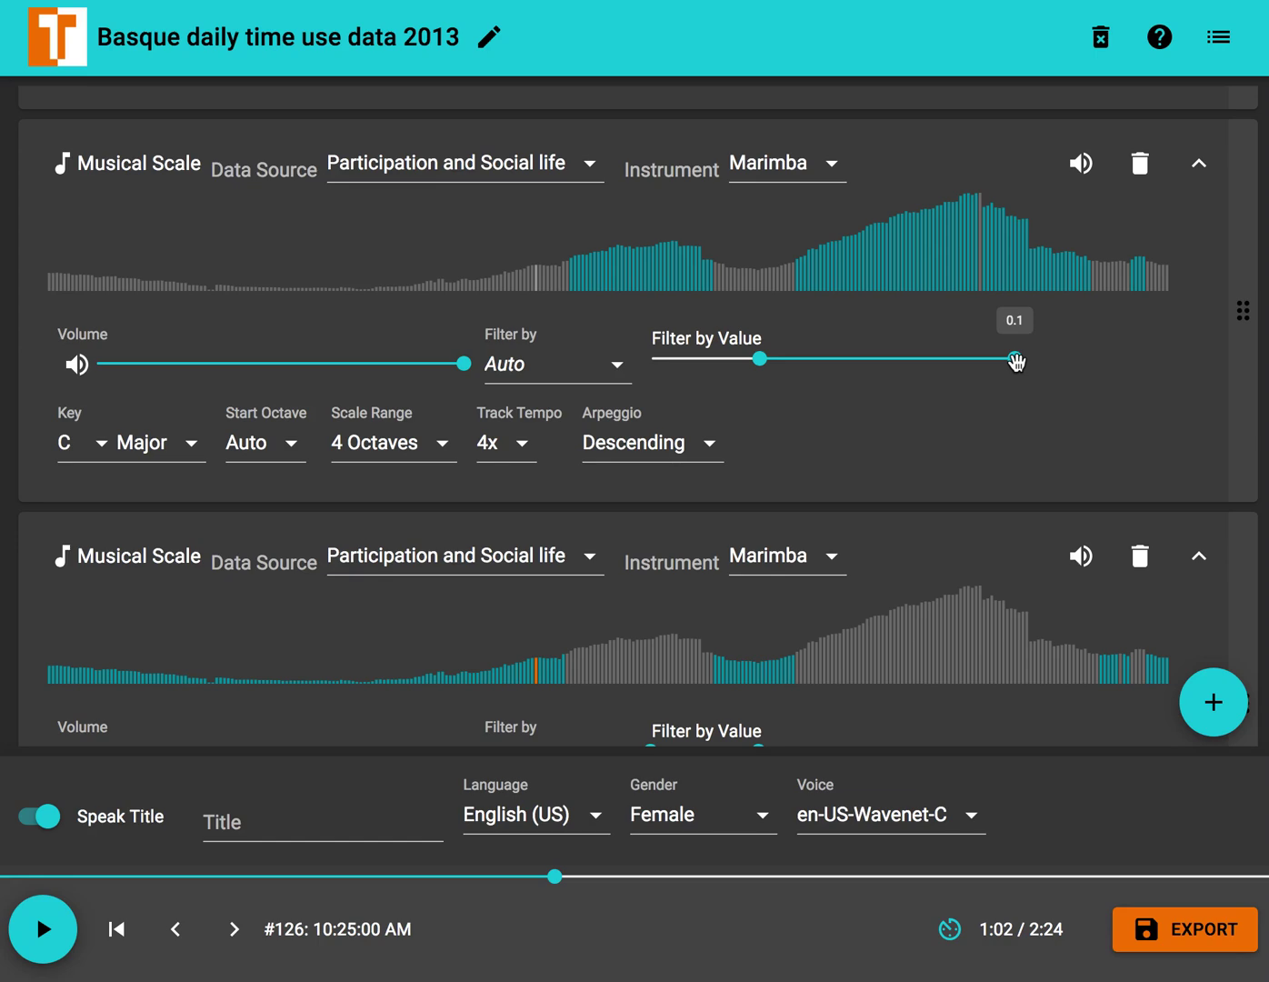
scroll(963, 487, down, 2)
scroll(963, 488, up, 9)
scroll(963, 487, down, 8)
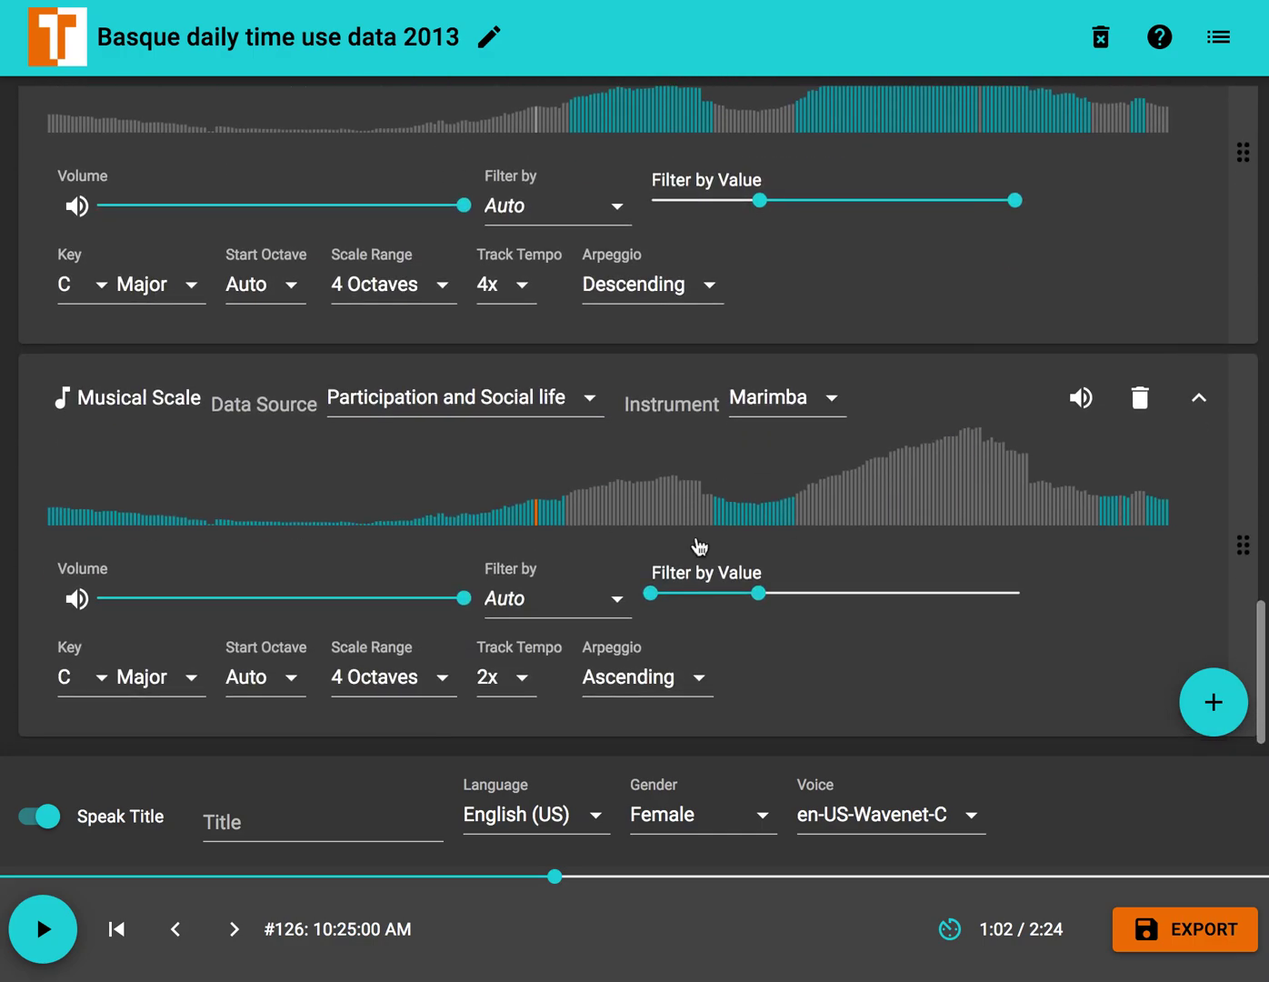
- Rewind and play the sonification from the beginning, raising the computer volume to listen
click(115, 928)
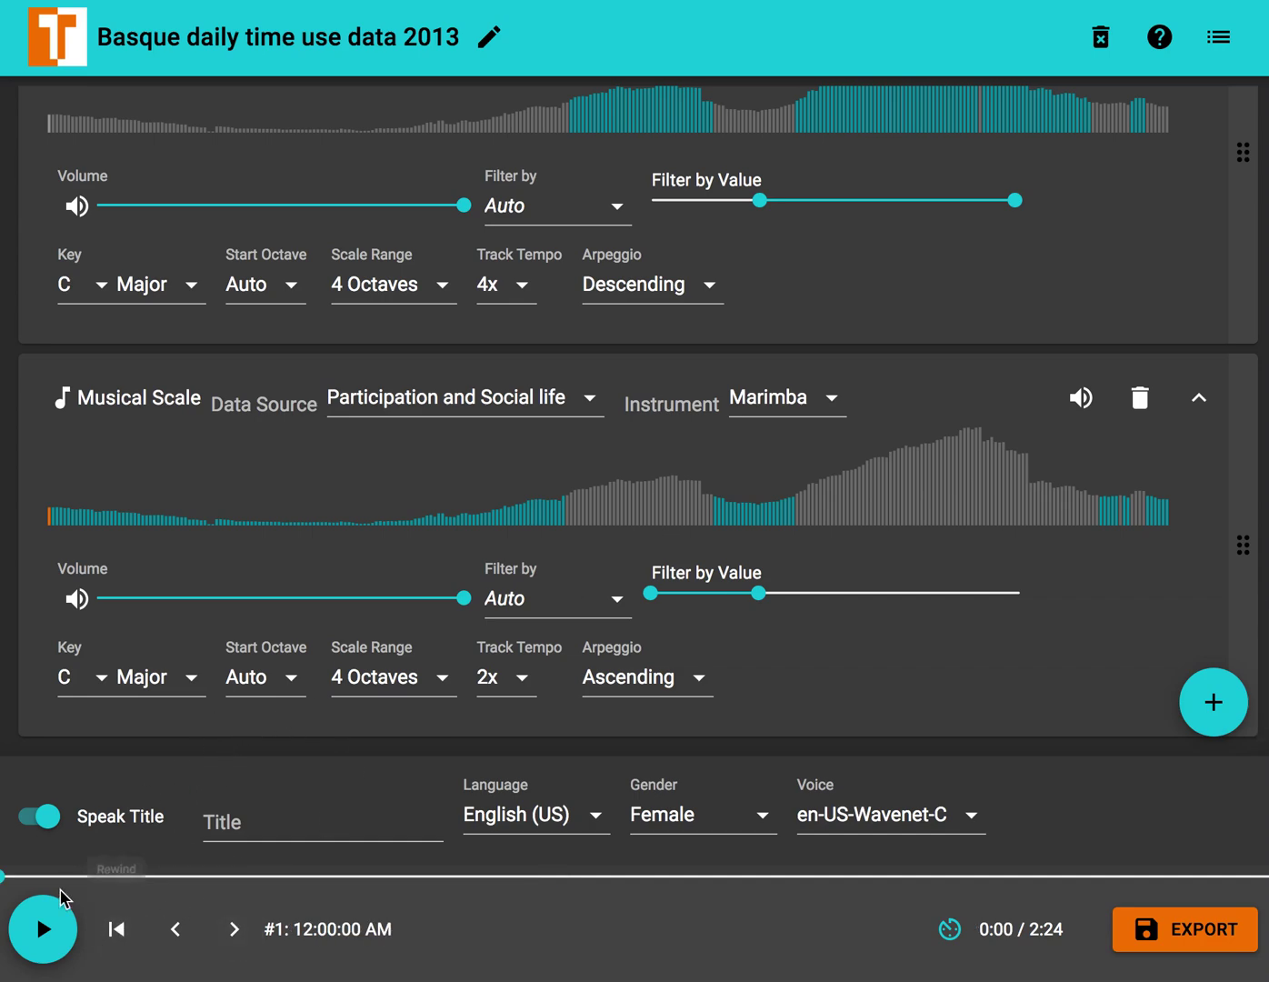
click(27, 946)
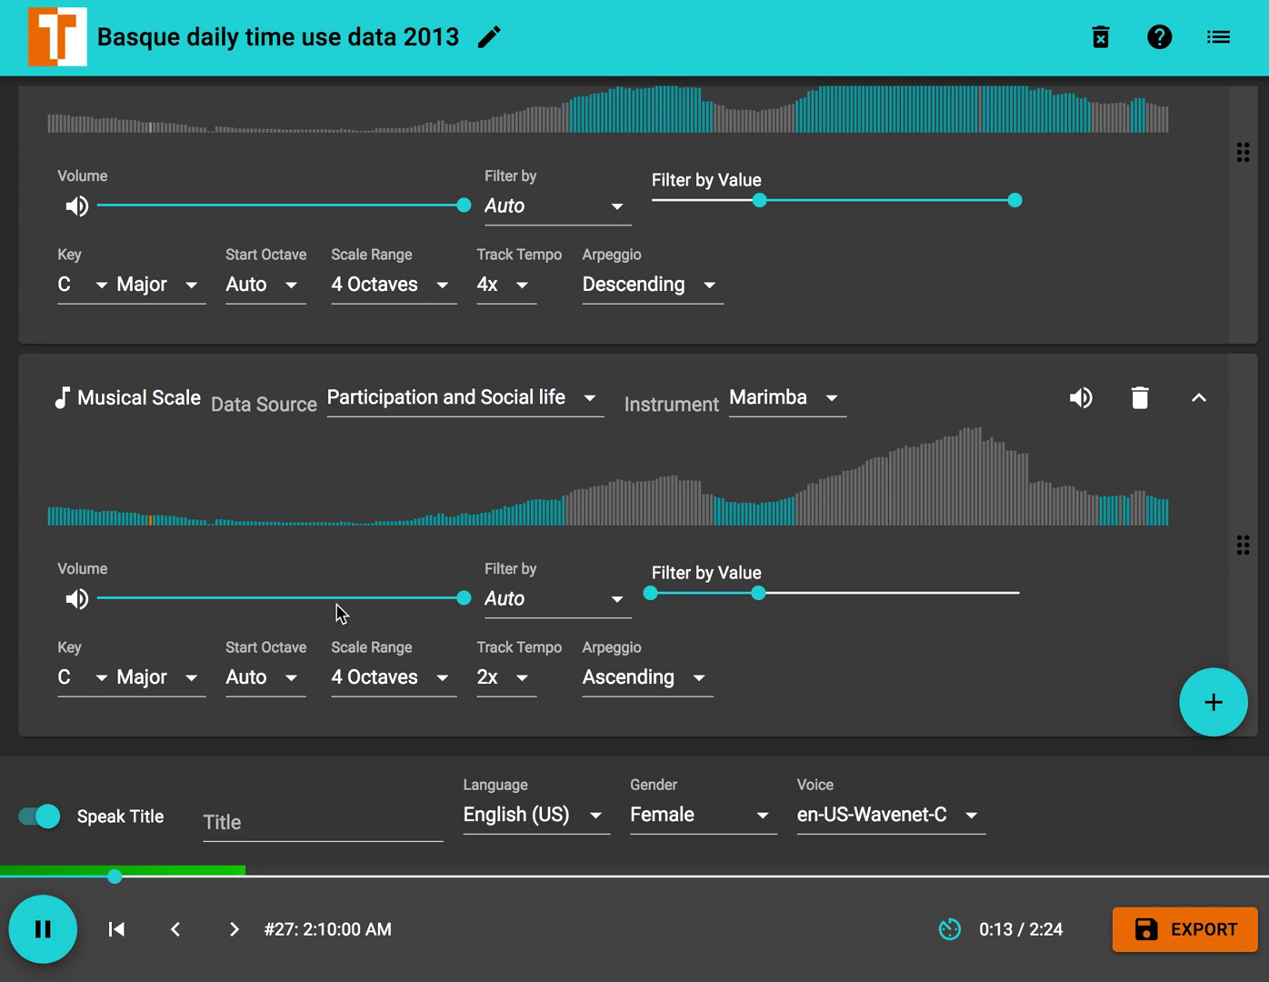
key(XF86AudioRaiseVolume)
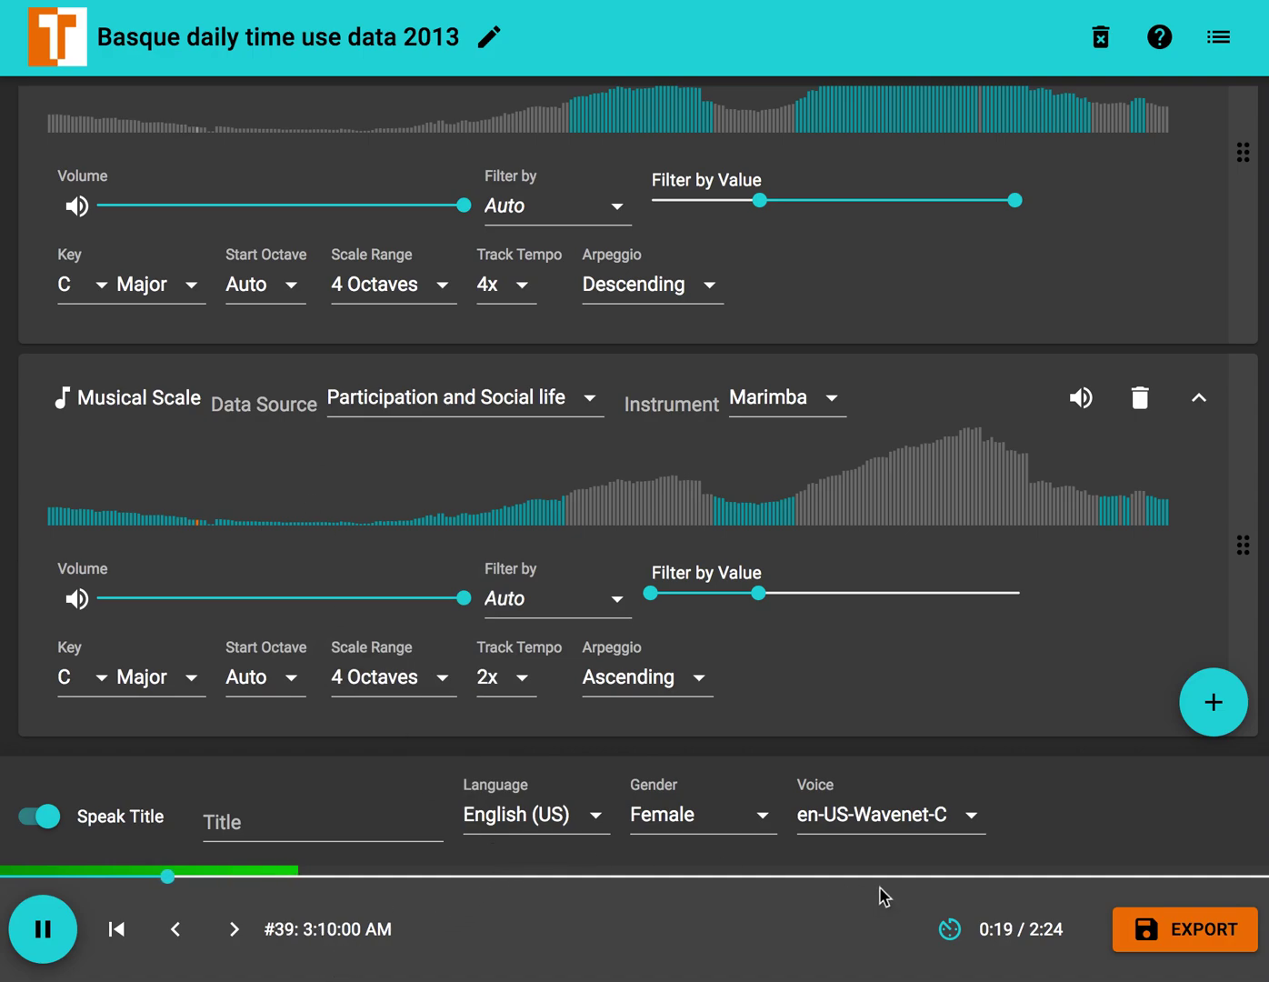
scroll(772, 627, down, 3)
scroll(771, 628, up, 15)
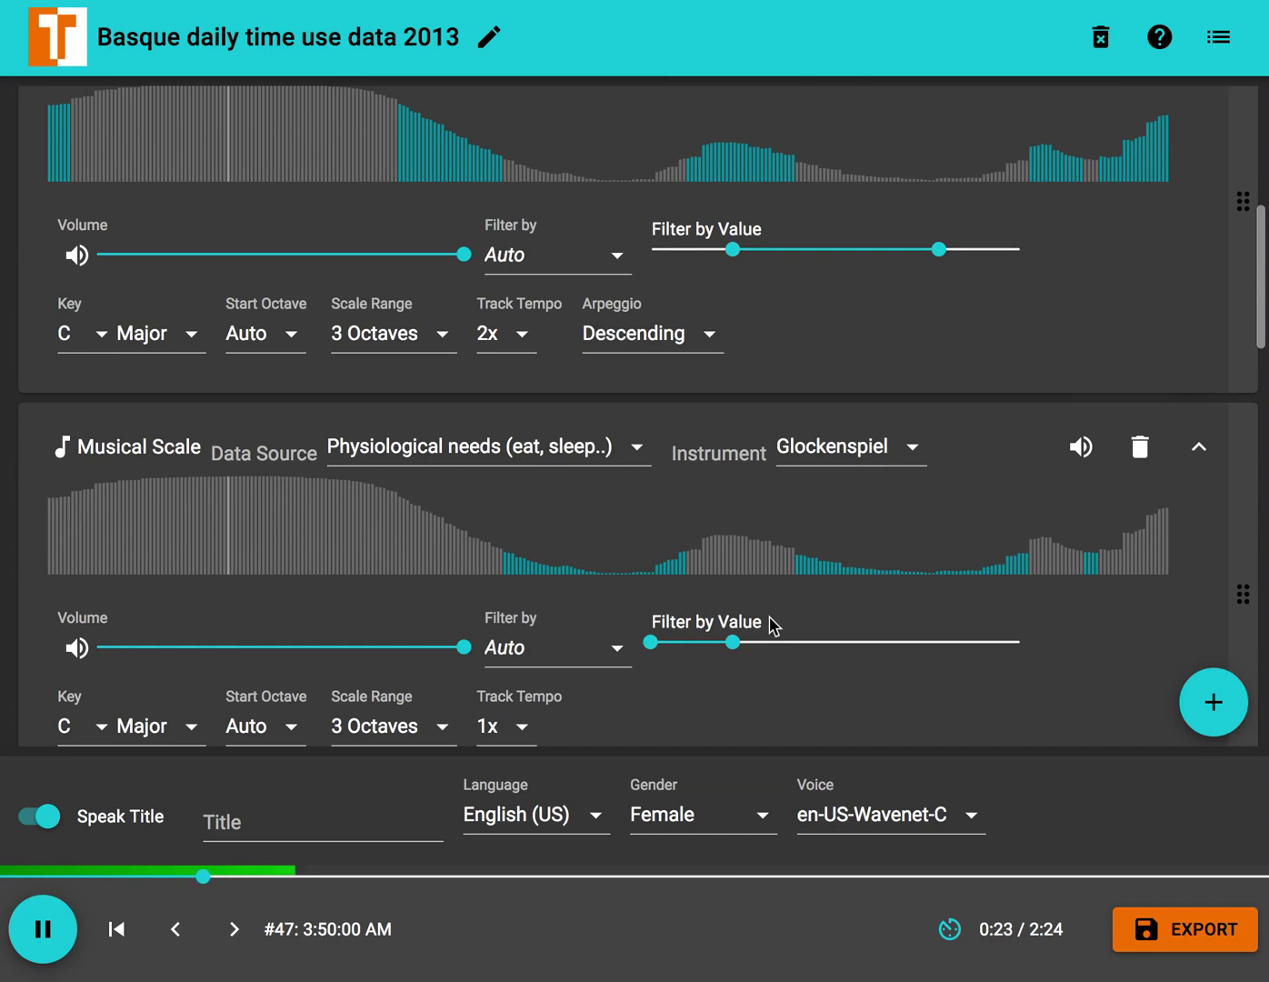
scroll(772, 626, down, 7)
scroll(773, 625, down, 5)
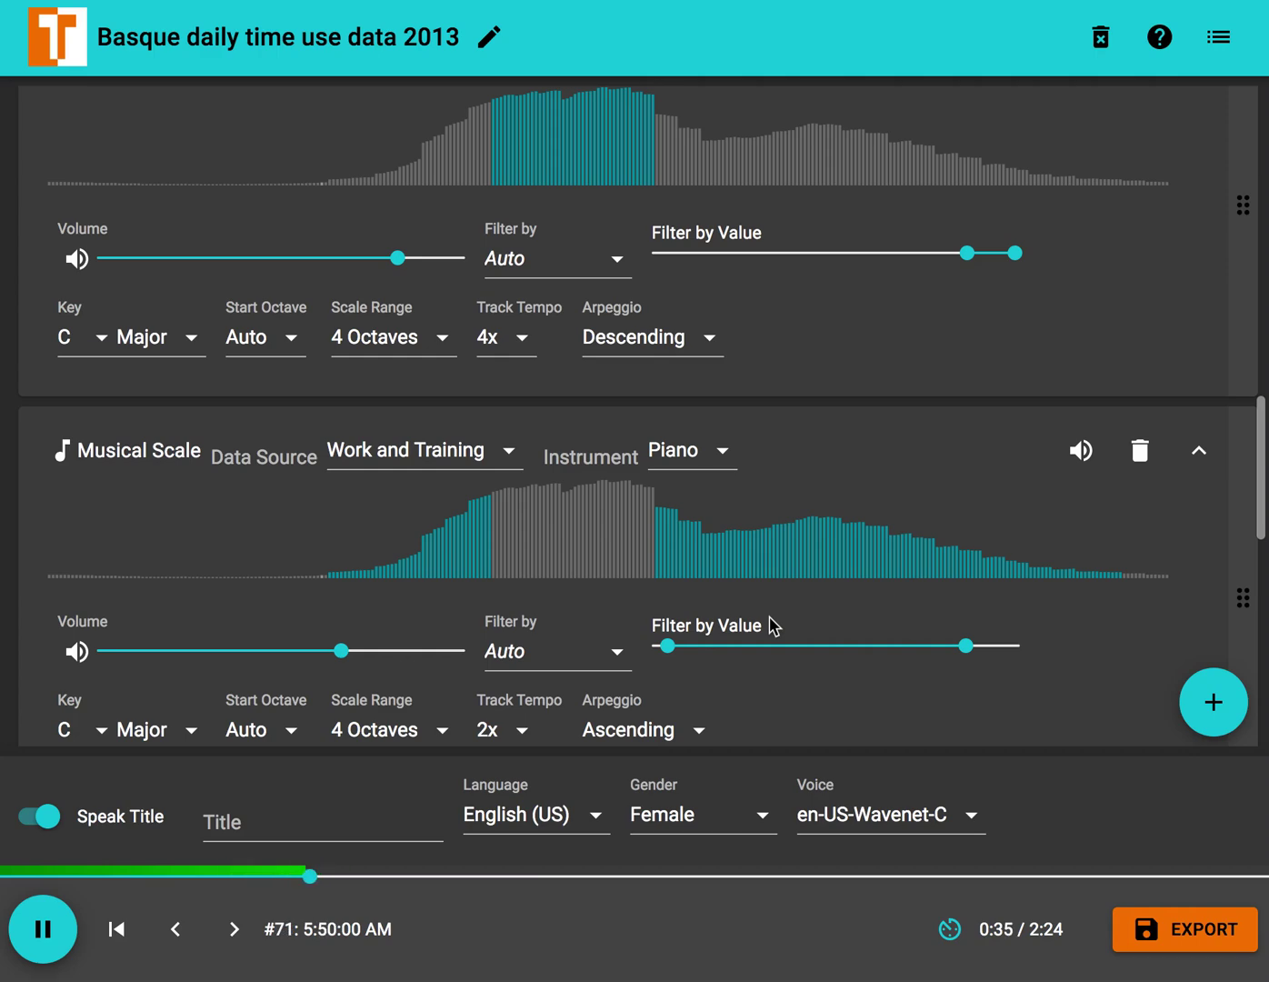
scroll(772, 625, down, 1)
scroll(772, 625, up, 2)
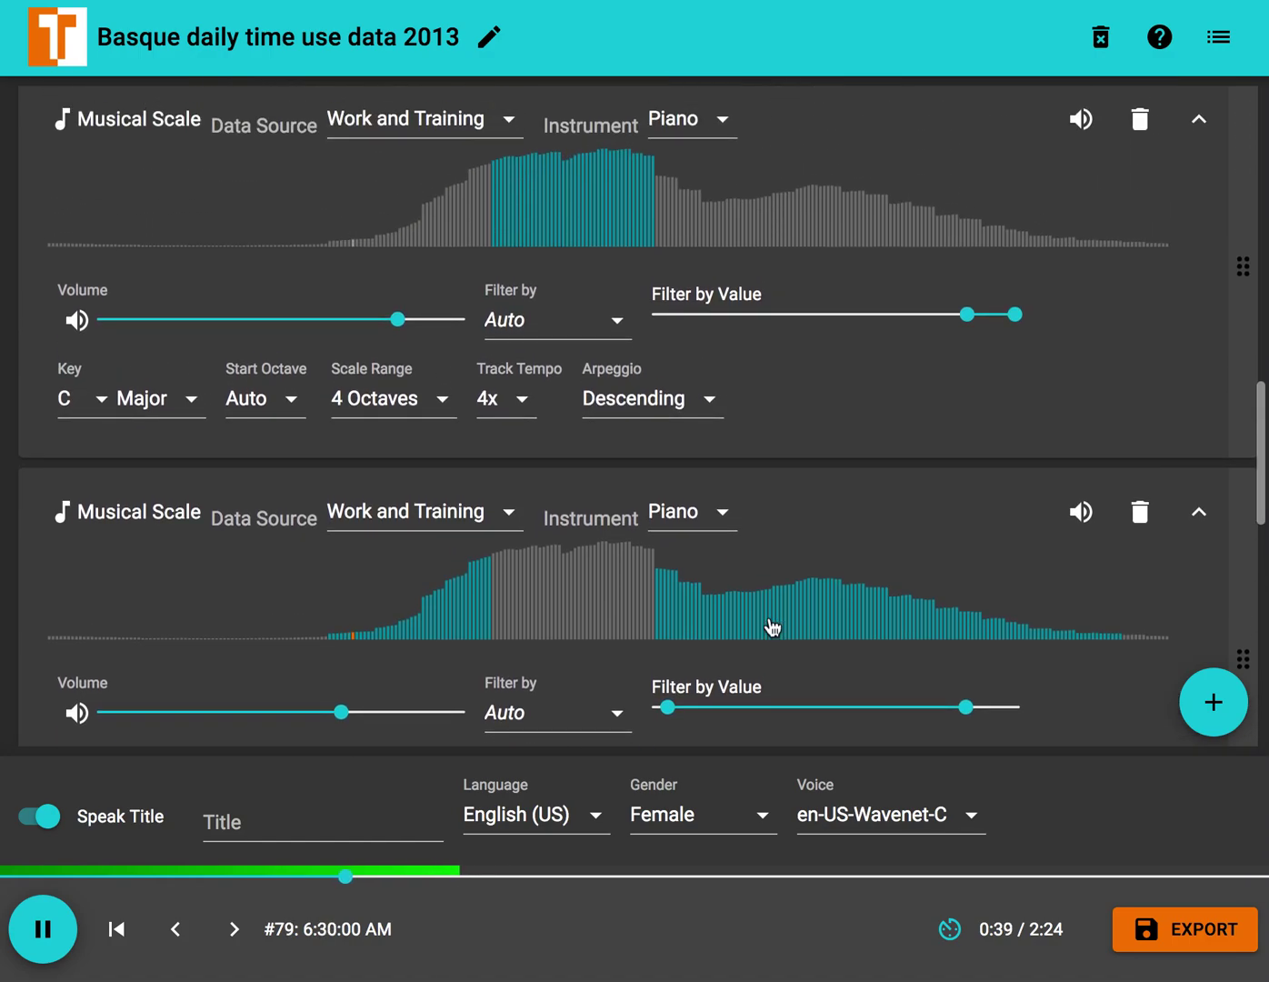
scroll(773, 627, down, 5)
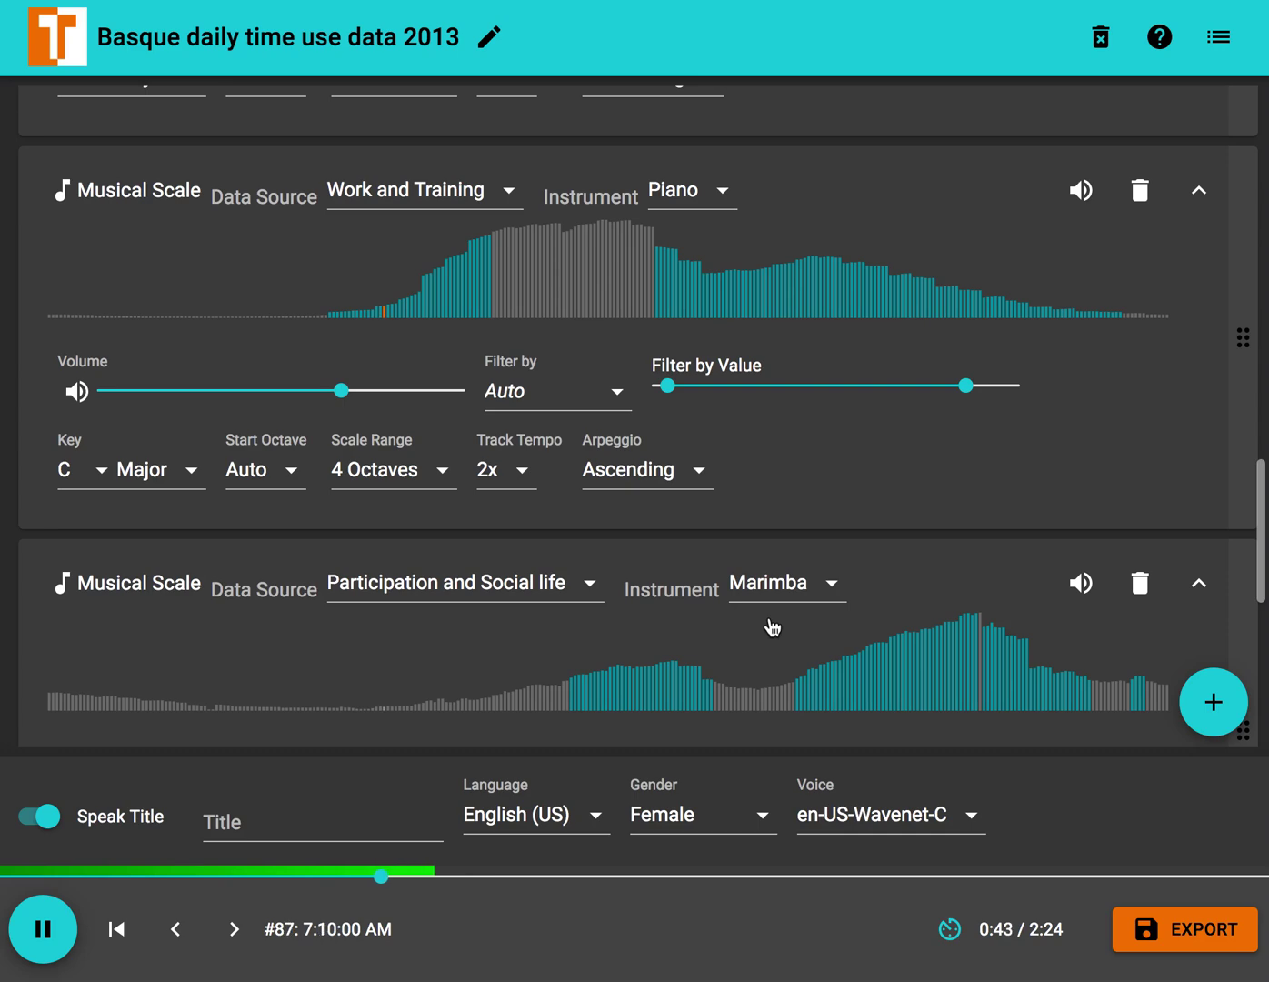
scroll(772, 628, down, 3)
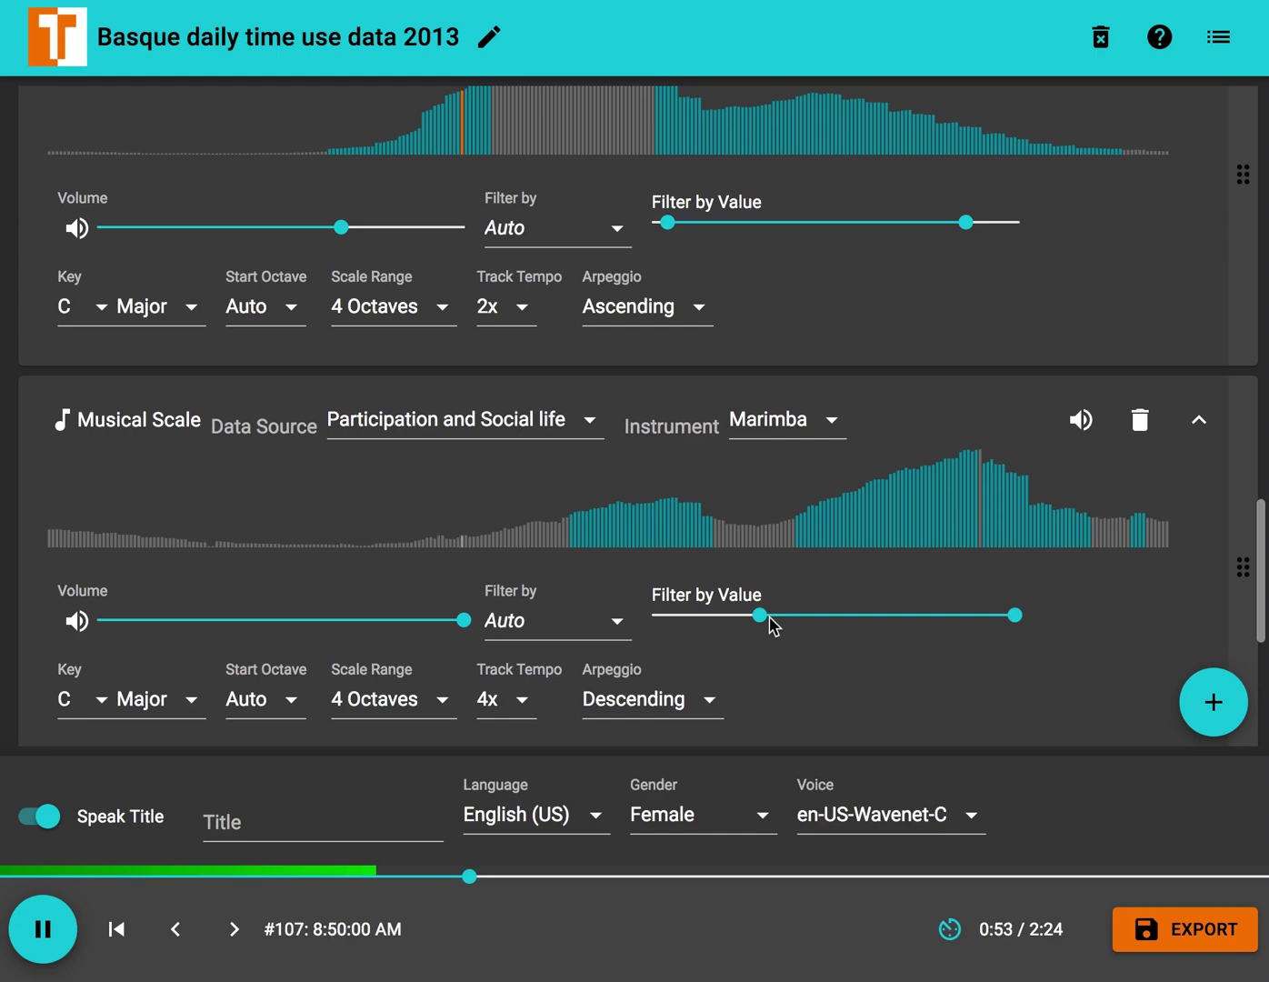
- Jump playback ahead to about 1:54 and let it play through to the end at 2:24
scroll(770, 627, down, 1)
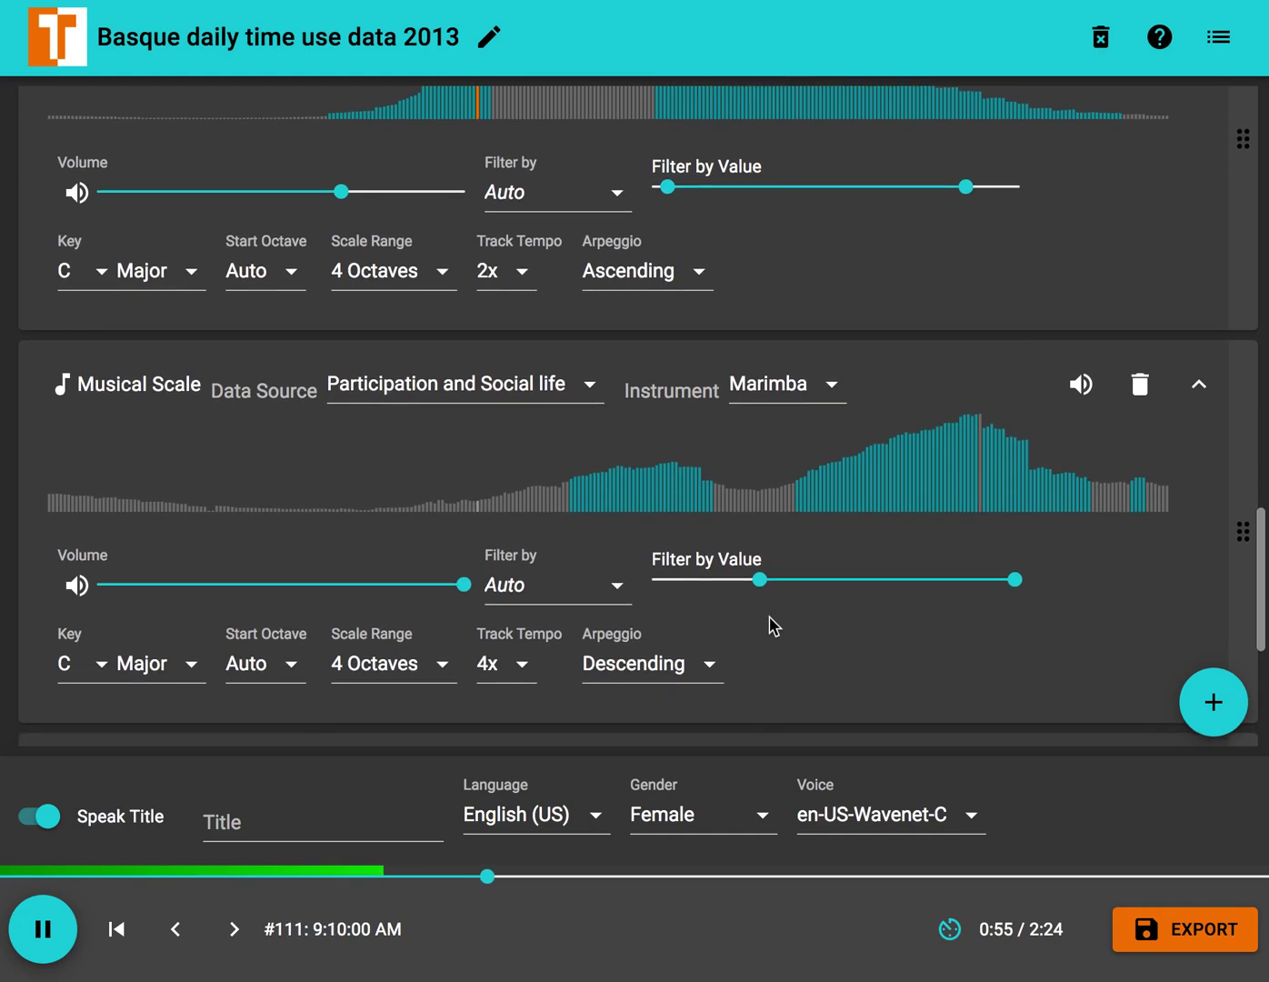
scroll(769, 627, up, 5)
scroll(771, 625, down, 3)
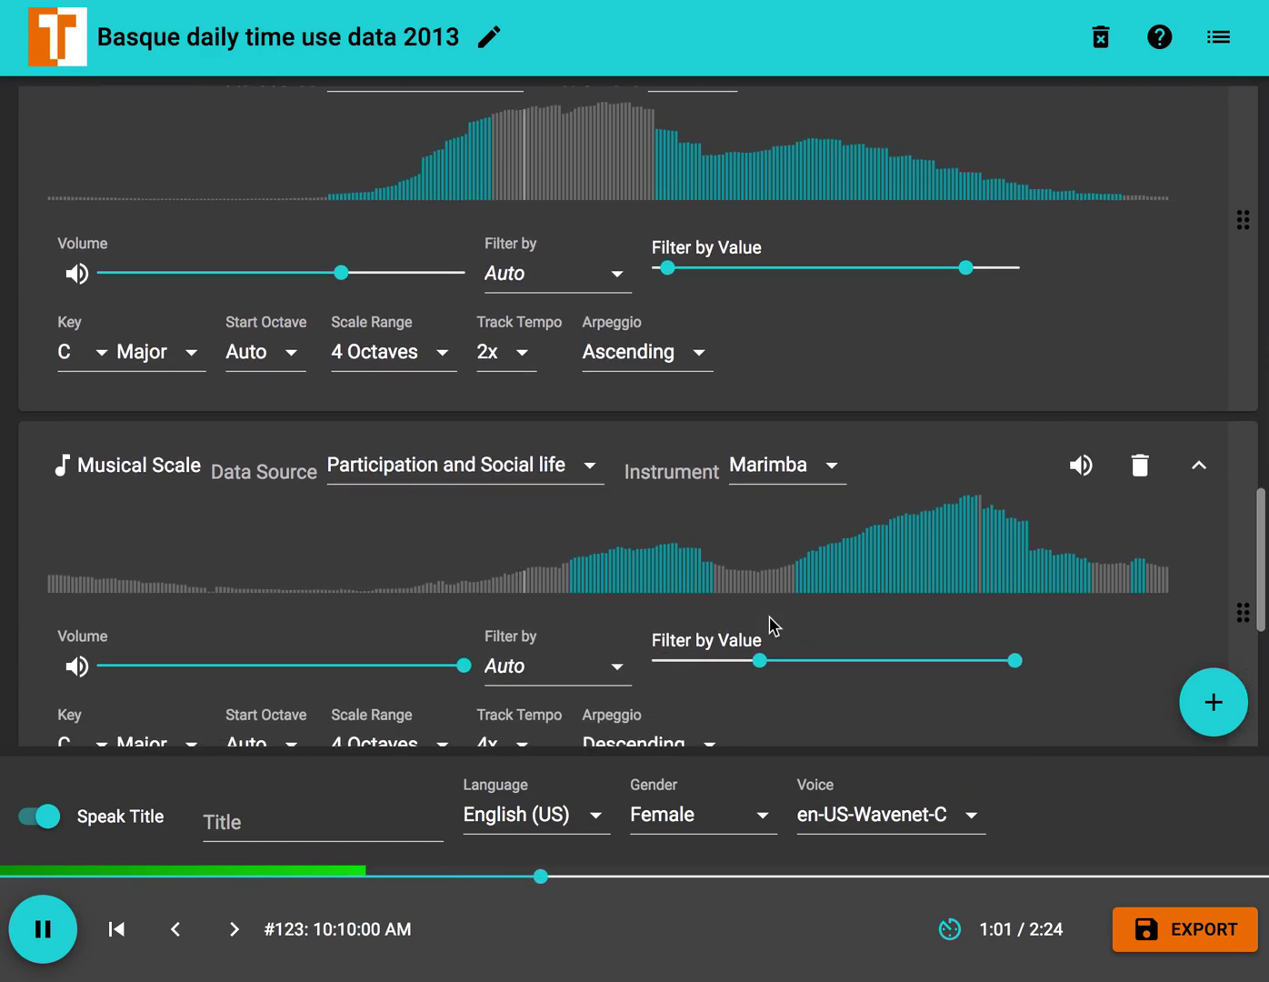
scroll(891, 724, down, 5)
scroll(892, 724, down, 5)
scroll(891, 724, up, 18)
scroll(892, 724, down, 6)
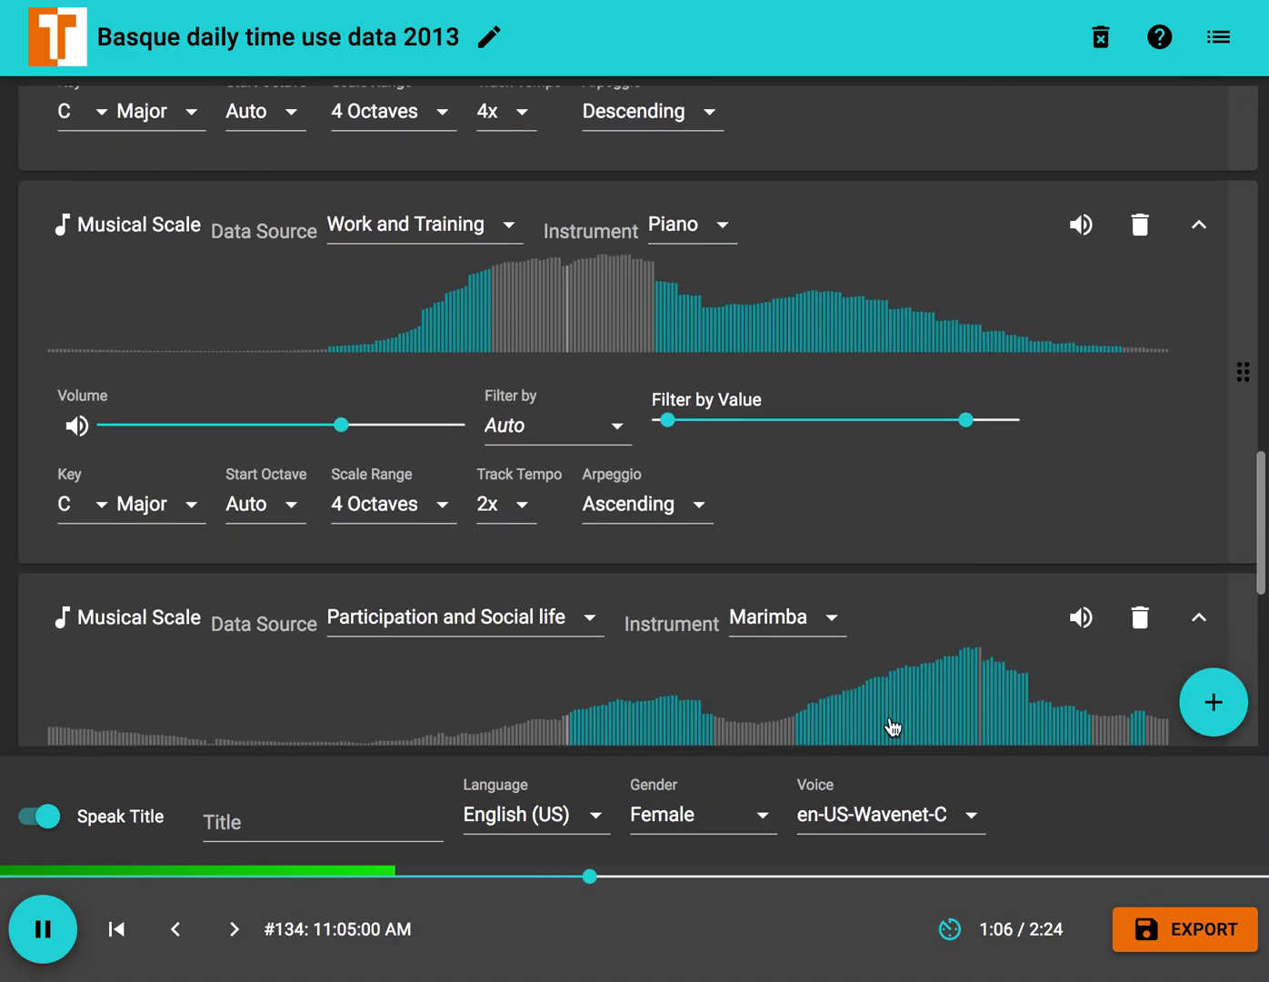
click(1012, 876)
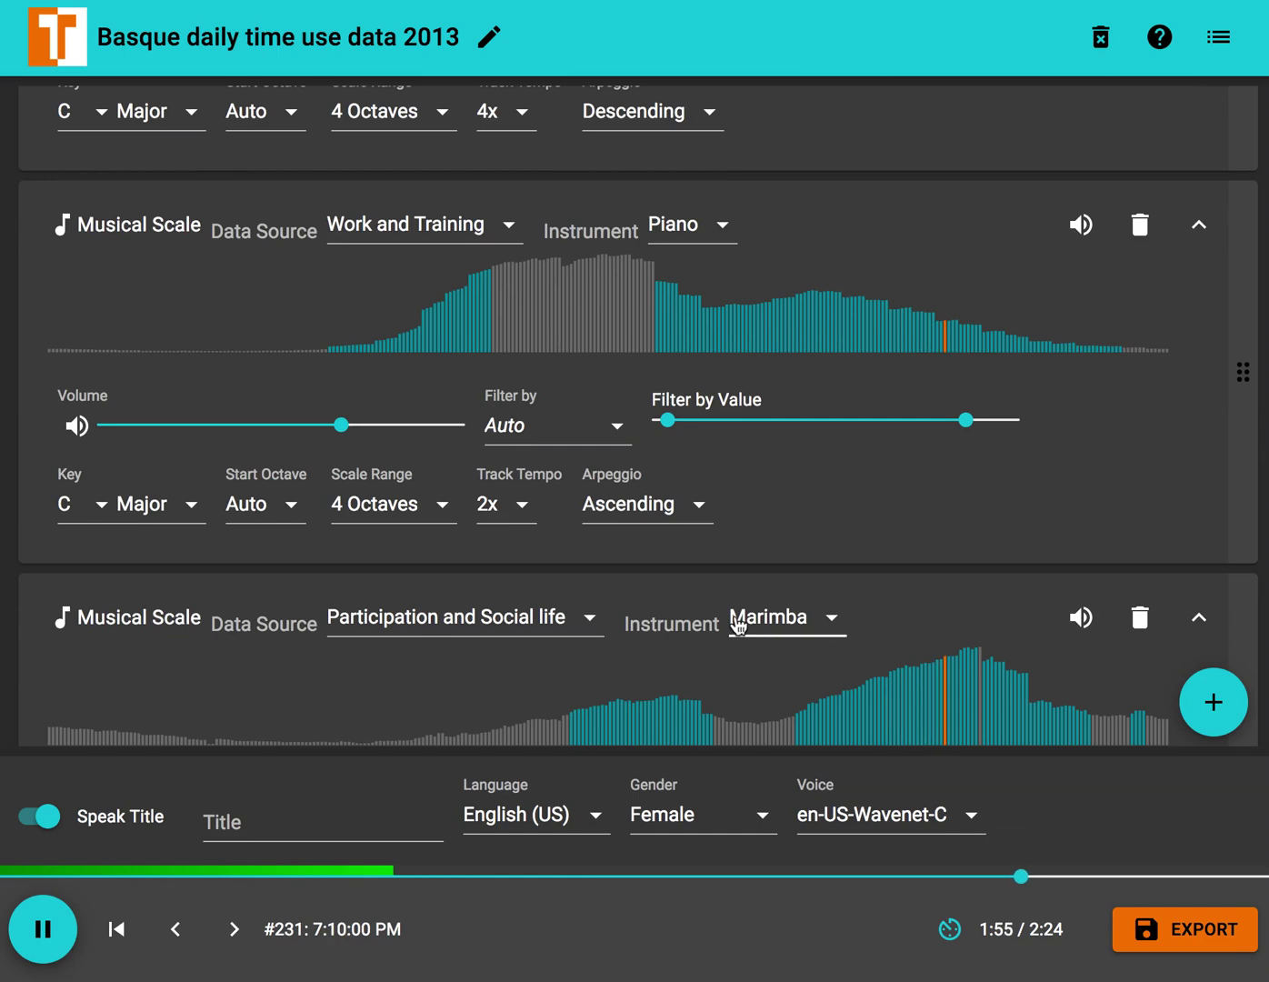
scroll(740, 628, down, 5)
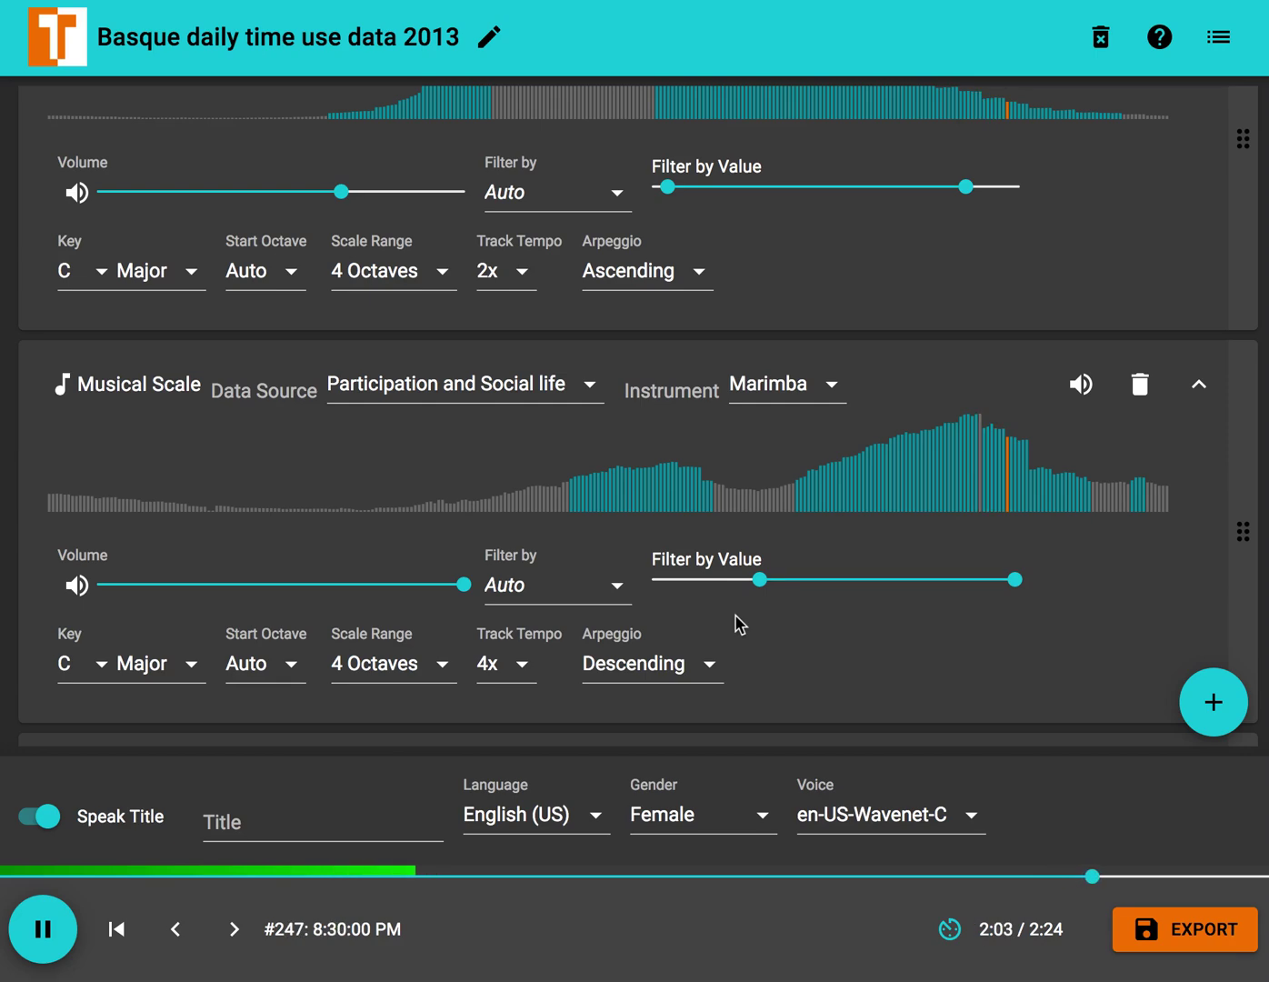
scroll(739, 624, up, 7)
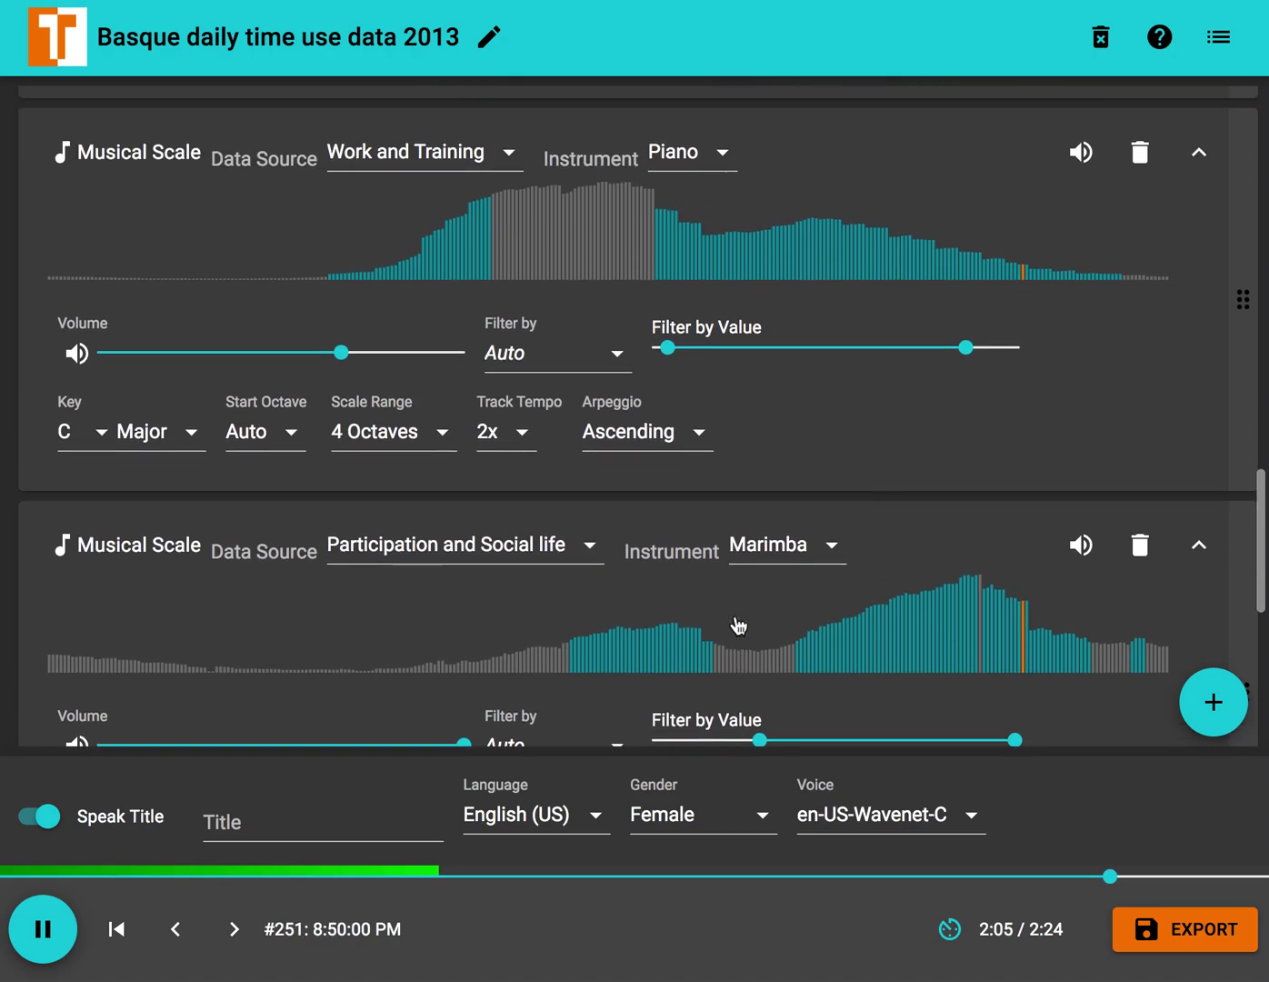
scroll(739, 623, down, 7)
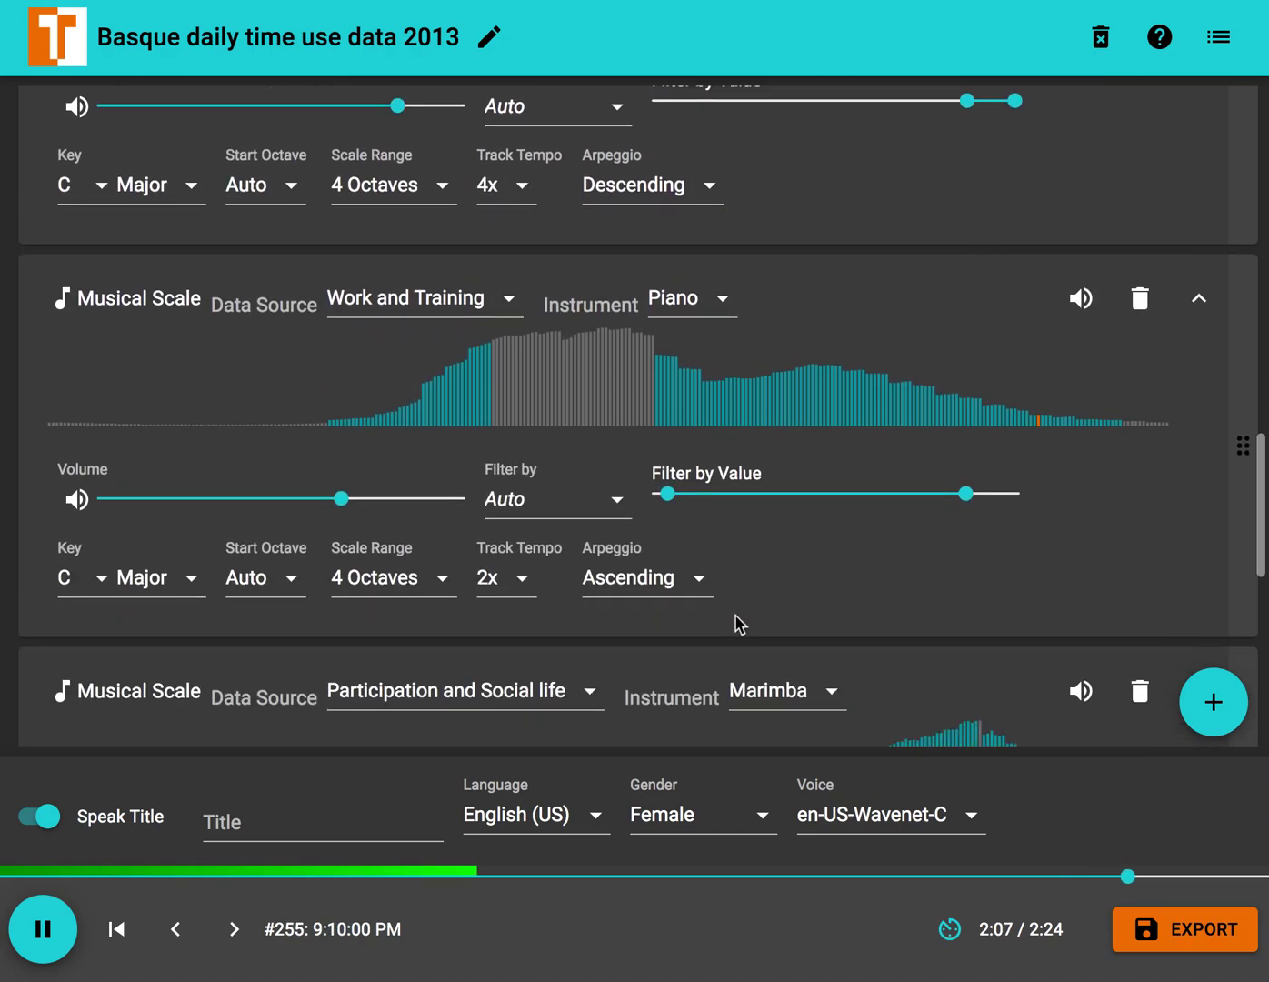
scroll(739, 624, down, 4)
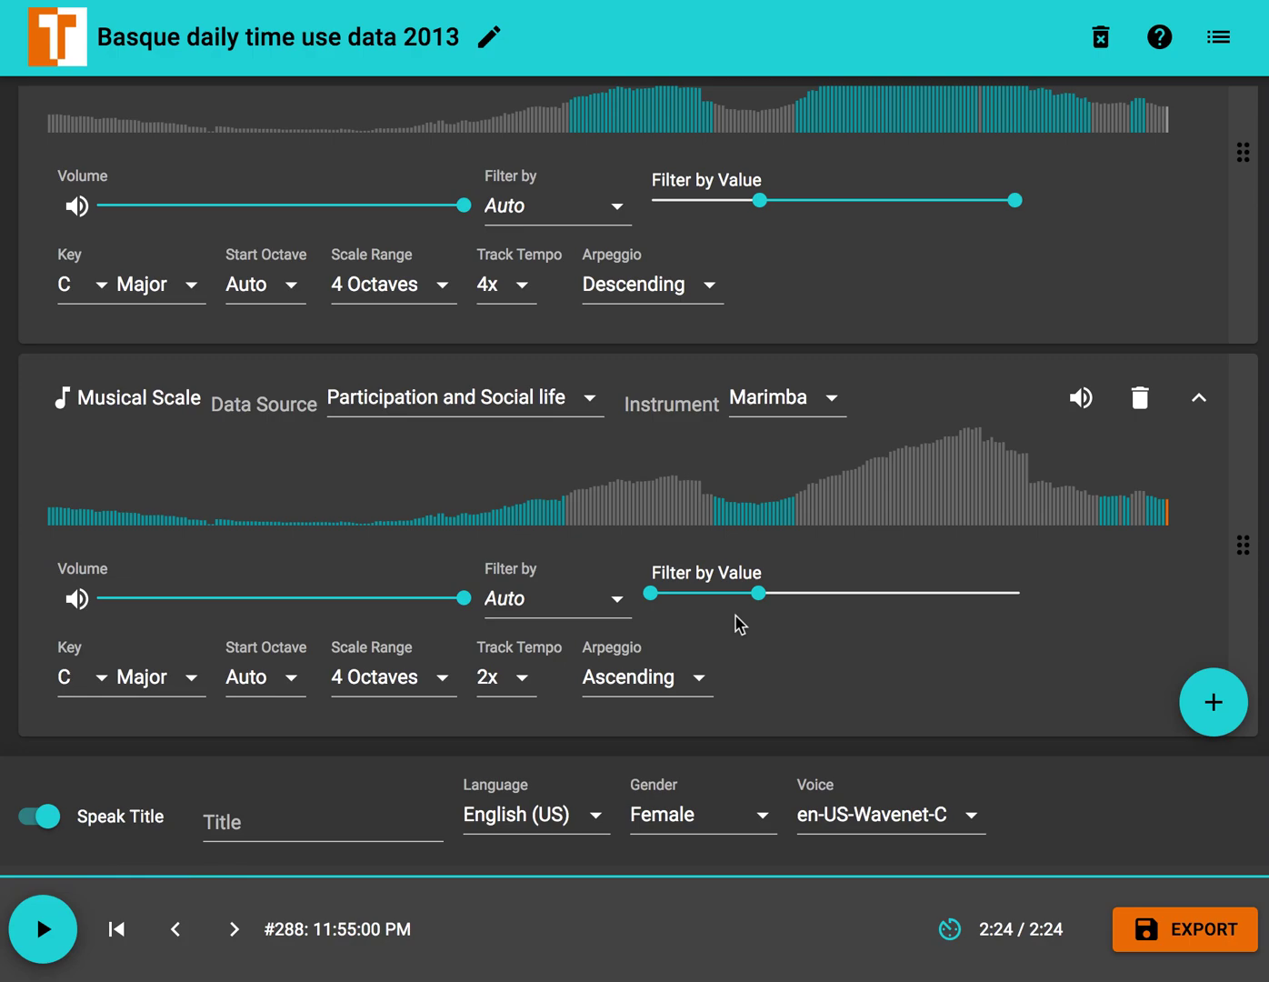
scroll(738, 624, up, 10)
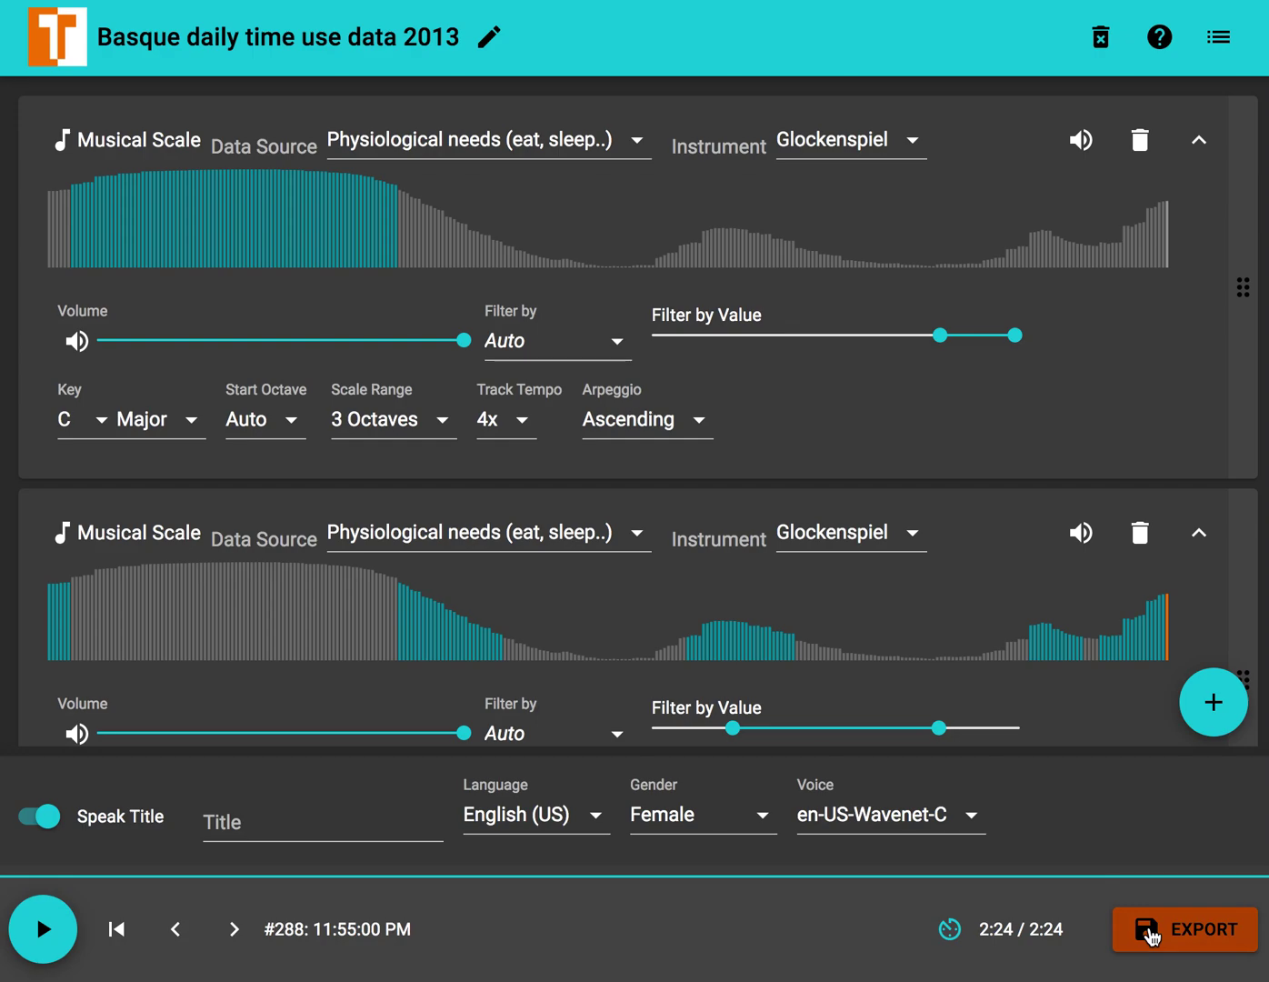
- Export the project as an MP3 at 128 kbps bit rate
click(1149, 931)
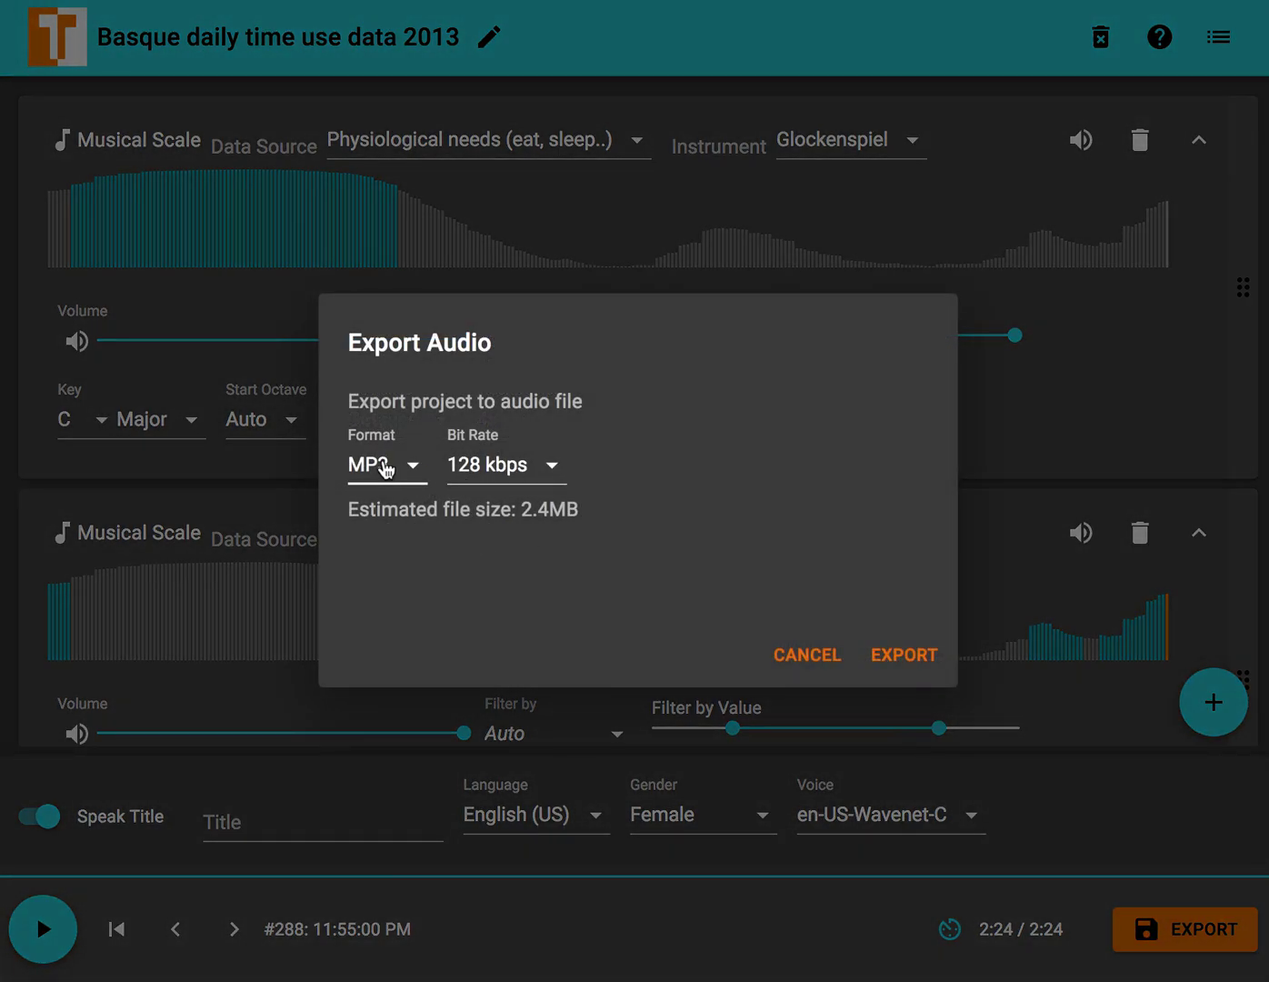
click(386, 464)
click(754, 432)
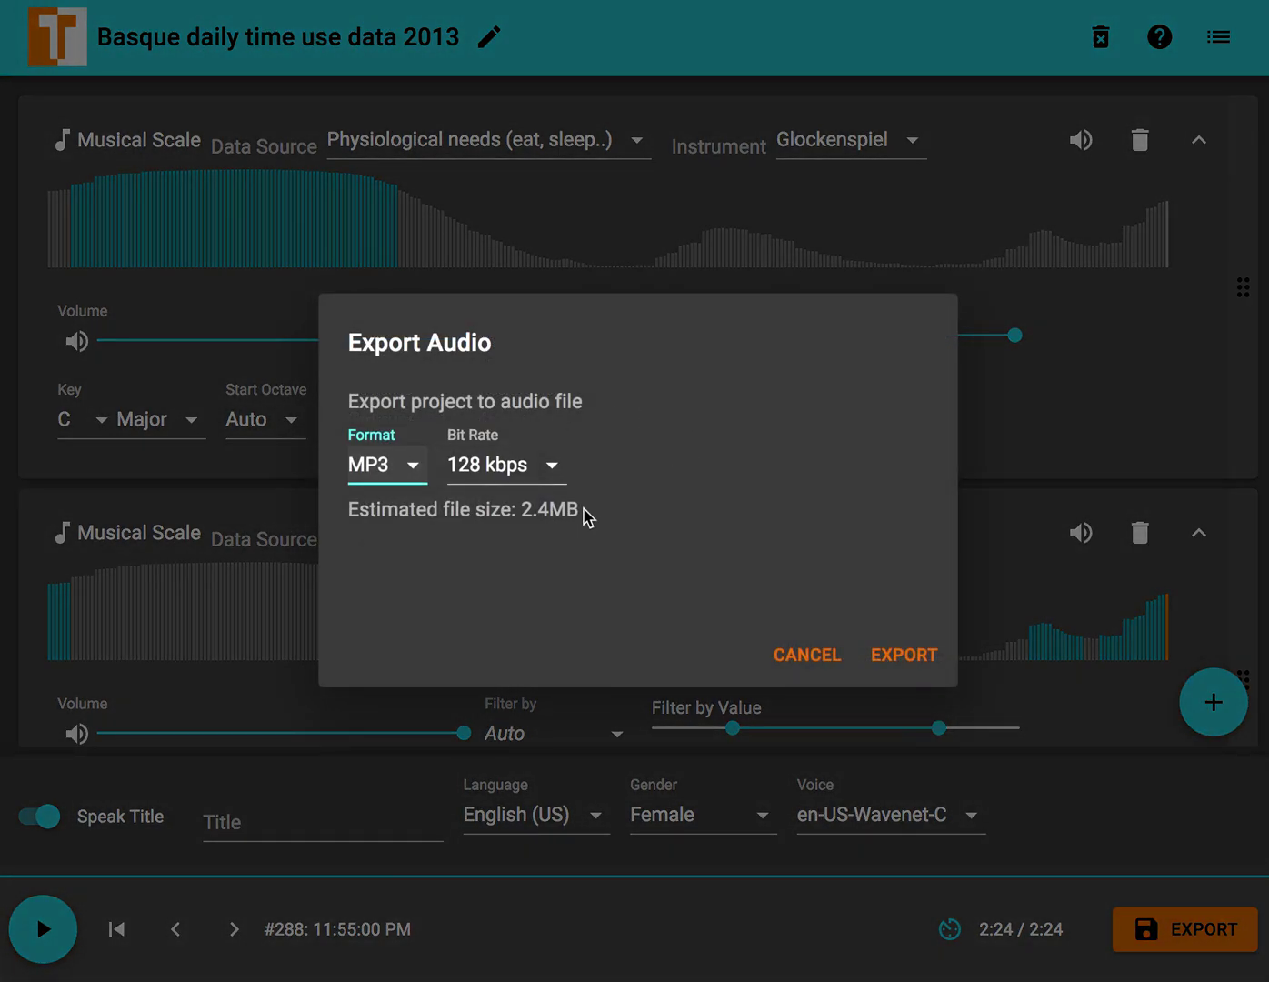
click(904, 655)
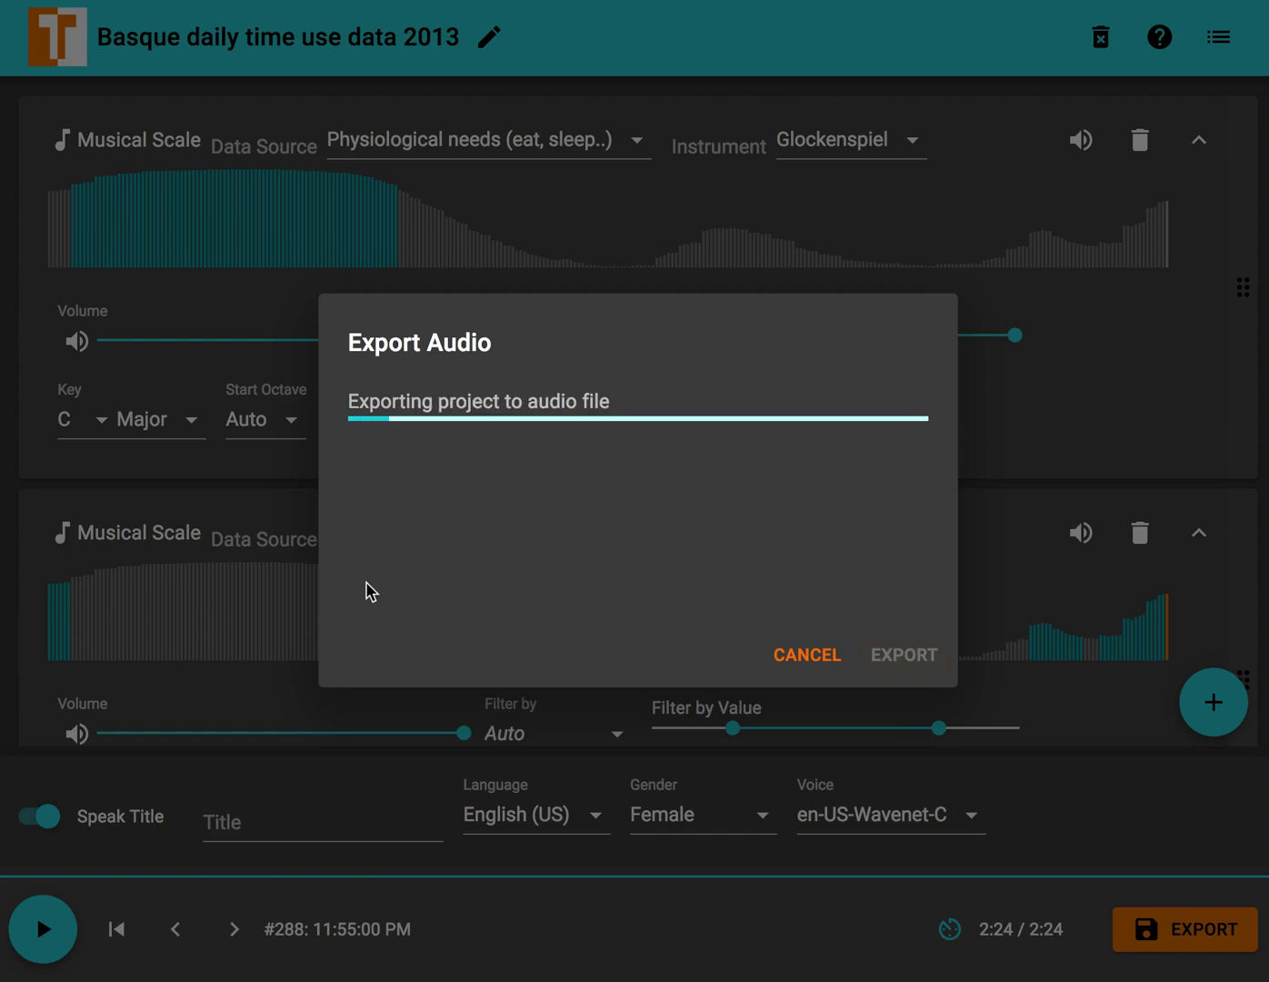